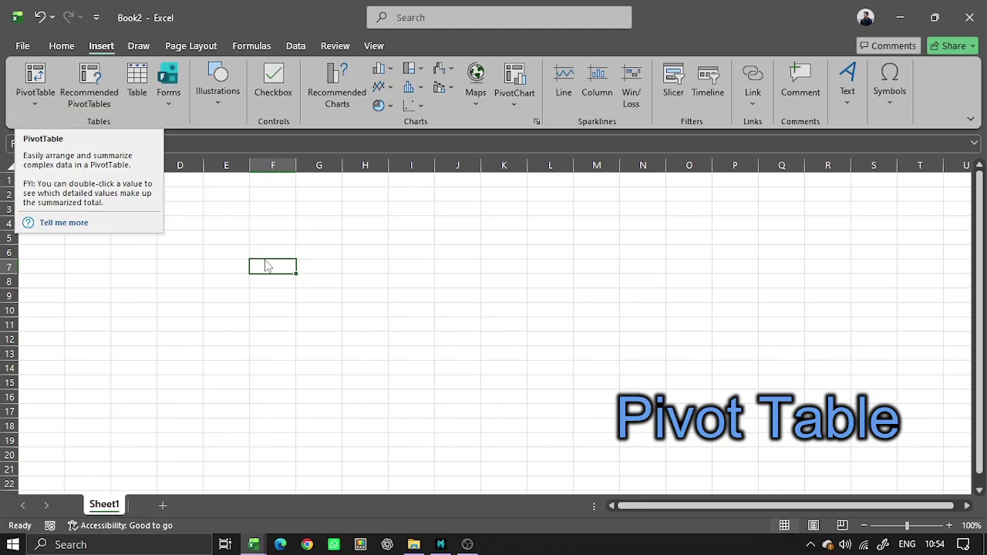
key(F1)
key(Left)
key(Left)
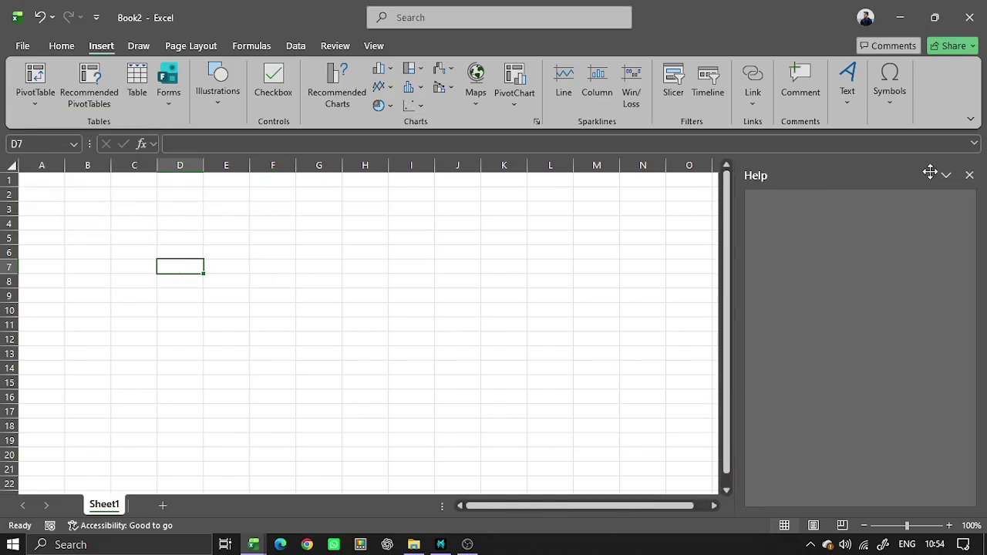
click(969, 175)
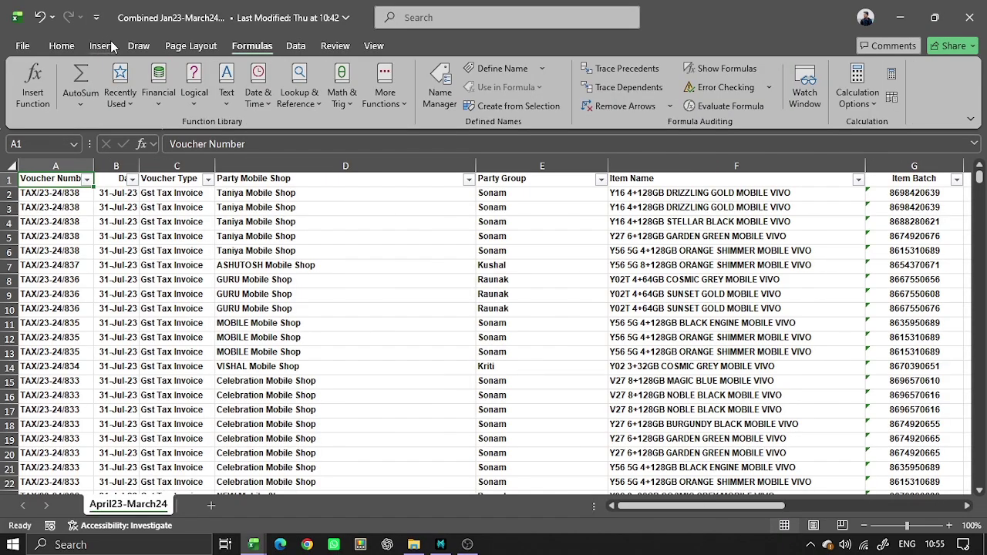
Step: Examine the header row and first records of the April23-March24 sales data
click(108, 47)
click(346, 268)
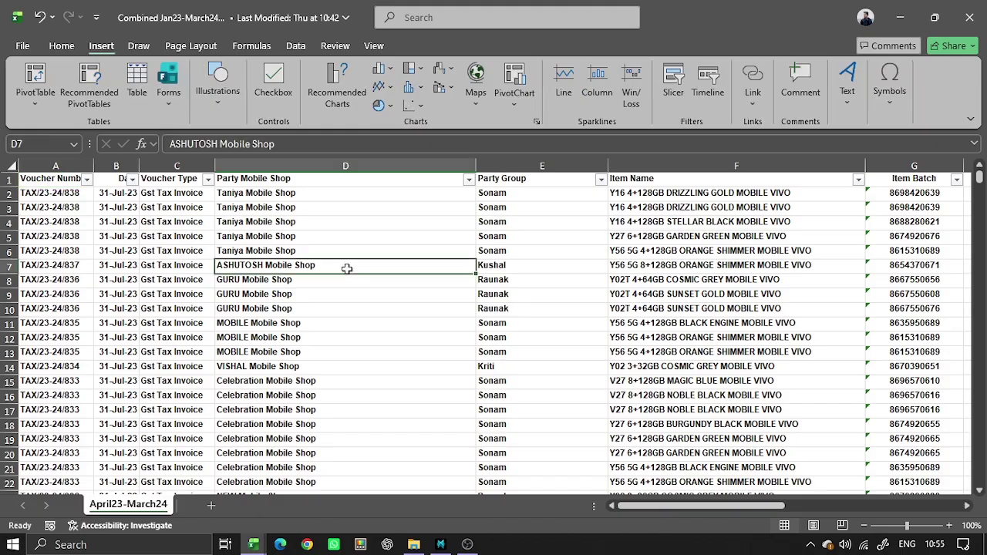
key(ctrl+Up)
key(ctrl+Right)
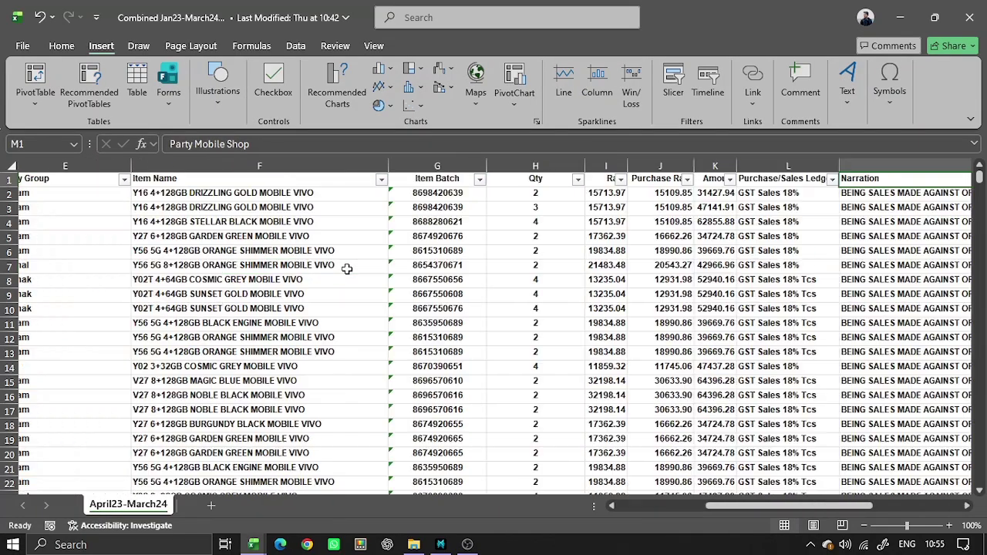
key(ctrl+Left)
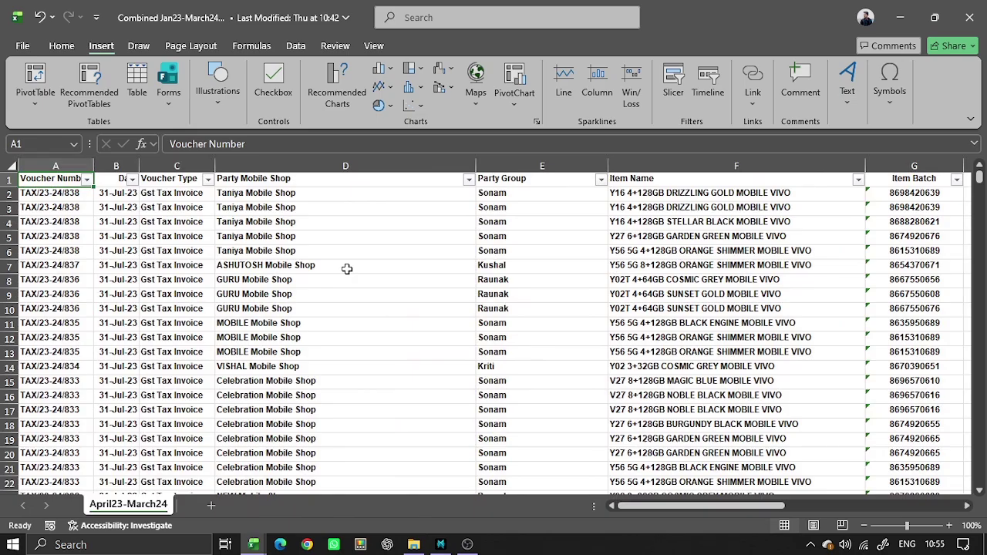
key(Down)
key(Down)
key(Down)
key(Down)
key(Down)
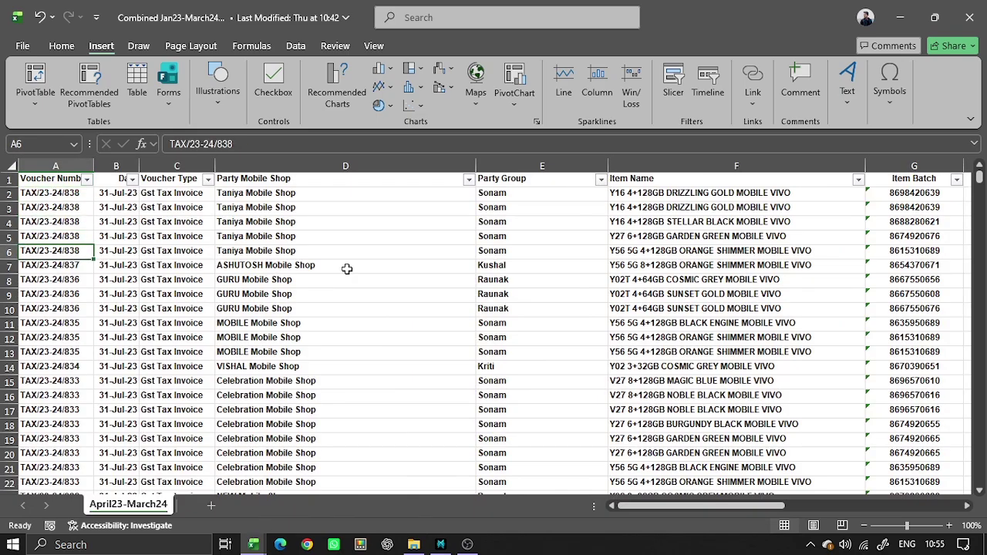
key(ctrl+Up)
click(35, 98)
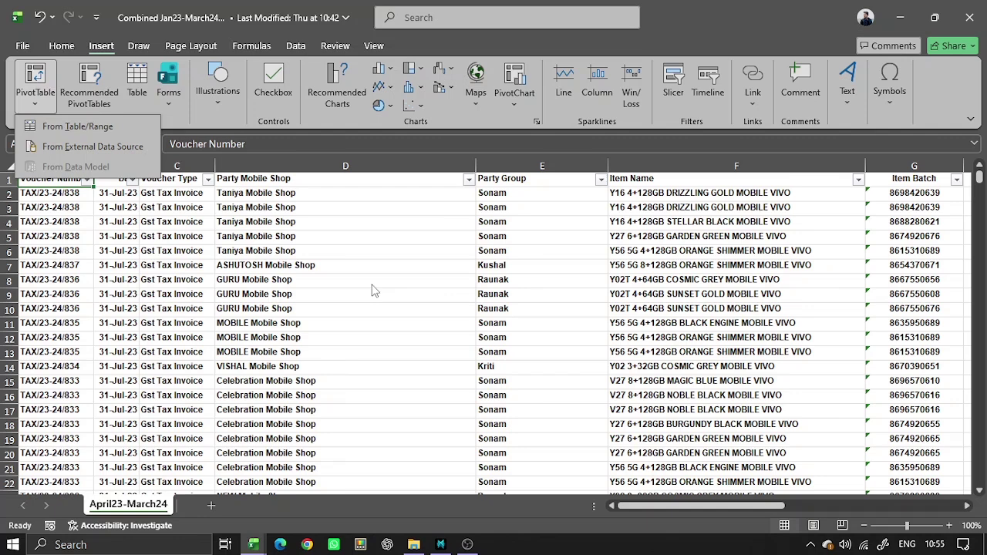
Step: Examine the extent of the sales data from the header row to the last record and out to the Narration column
click(246, 305)
click(504, 280)
key(Left)
key(Up)
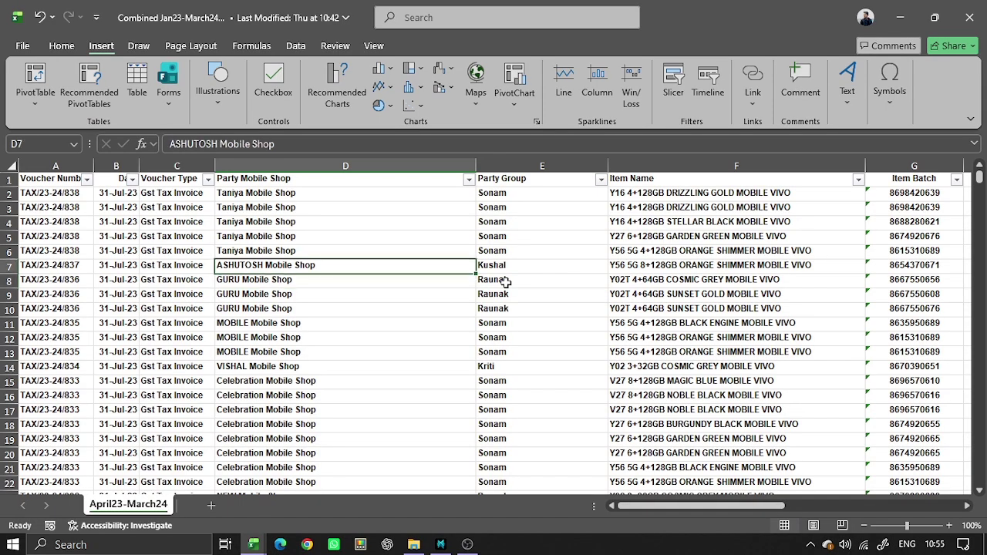
key(ctrl+Up)
key(ctrl+Right)
key(ctrl+Down)
key(ctrl+Left)
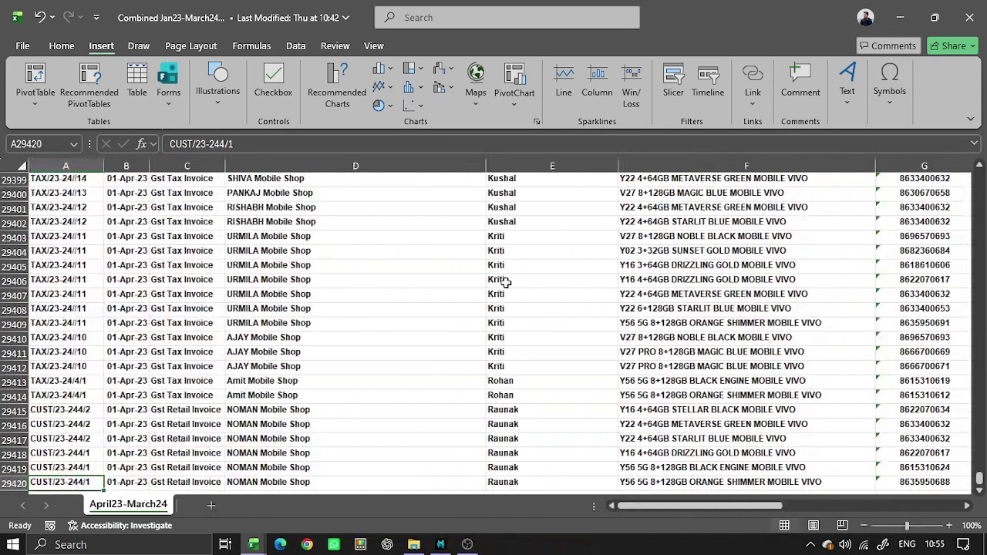
key(ctrl+Up)
key(ctrl+Right)
key(ctrl+Down)
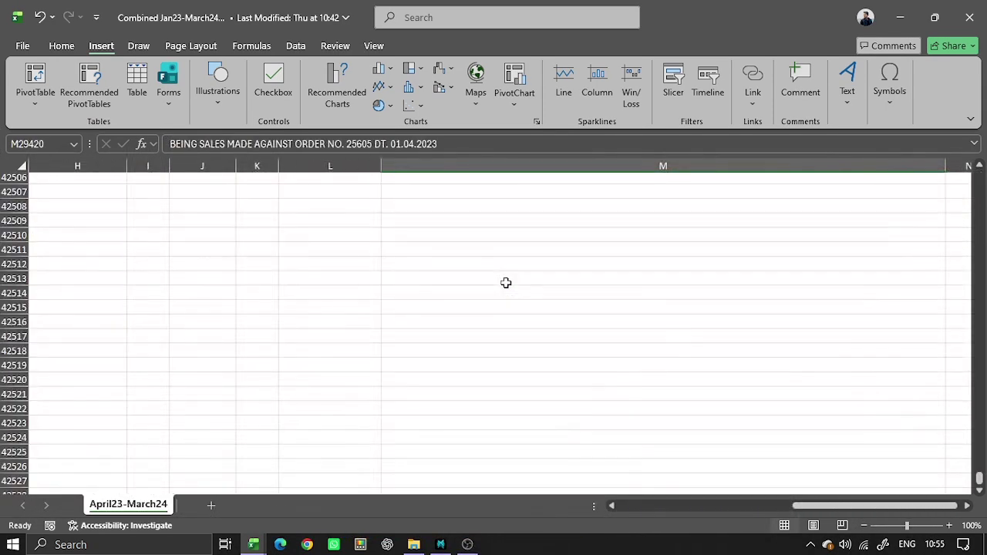
key(Up)
key(ctrl+Up)
key(Left)
key(ctrl+Left)
key(Down)
key(ctrl+Down)
Step: Look through the last record's fields up to Narration and return to the first header cell
key(Right)
key(Right)
key(Right)
key(Right)
key(Right)
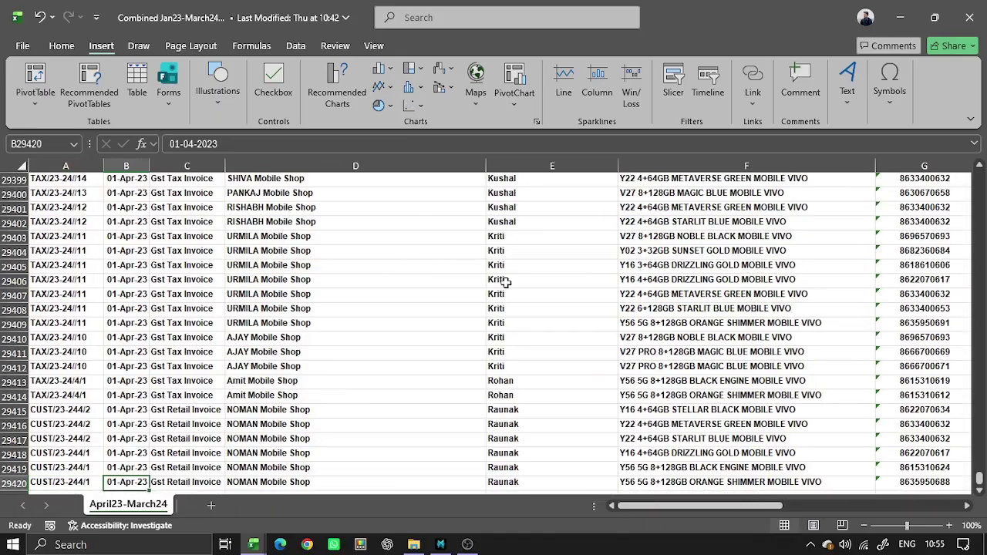
key(Right)
key(Right)
key(Right)
key(Right)
key(Right)
key(Right)
key(Right)
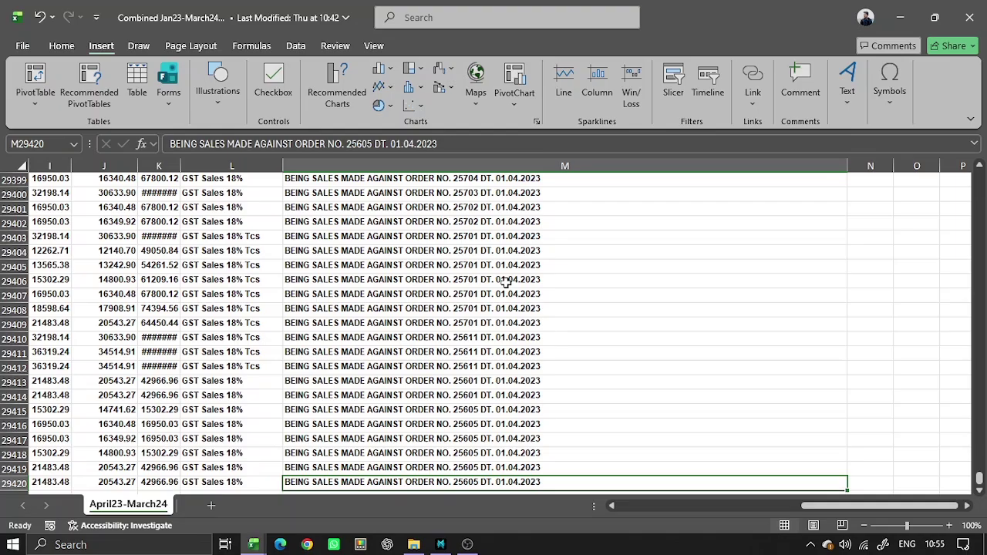
key(ctrl+Home)
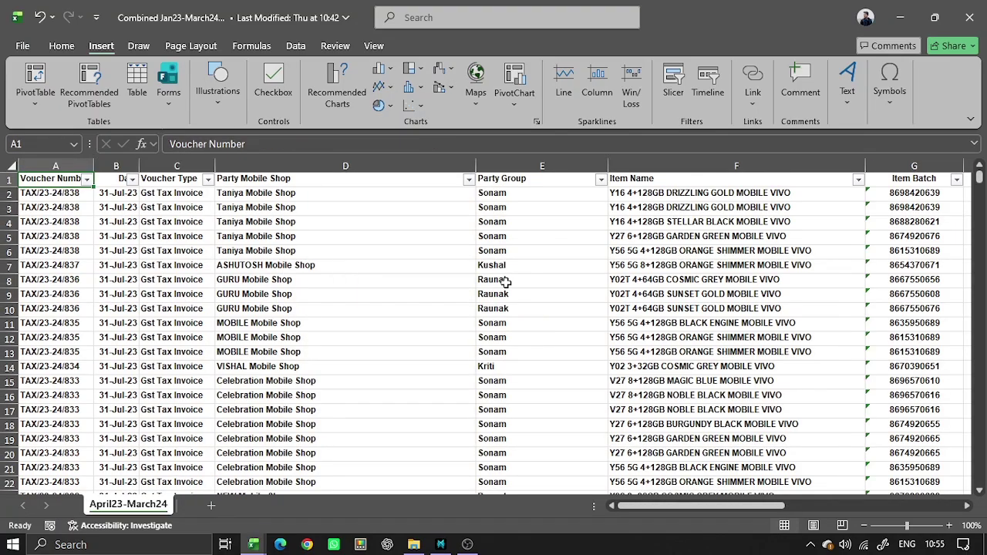
Step: Check which source range a PivotTable from table or range proposes for the blank cell P4 outside the data
click(534, 289)
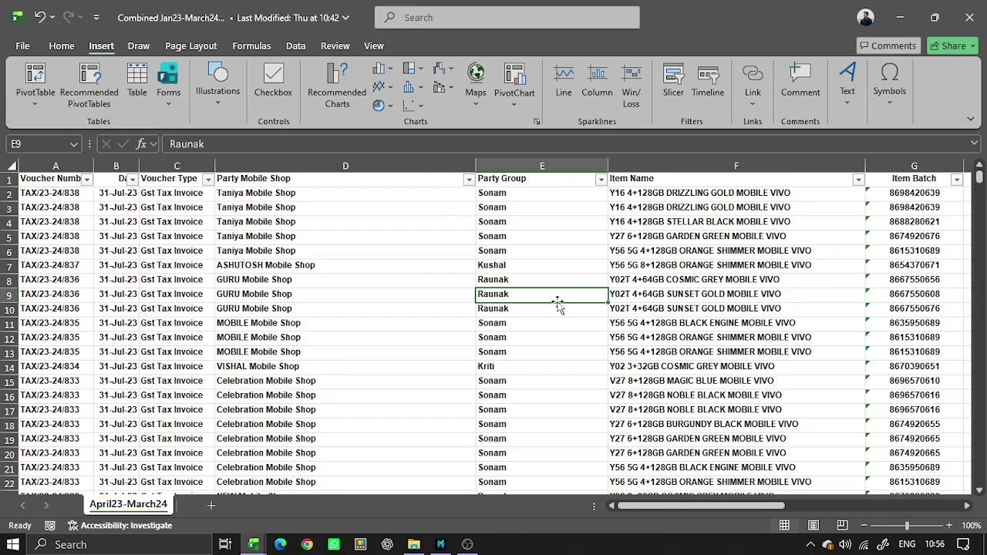
click(613, 270)
key(ctrl+Right)
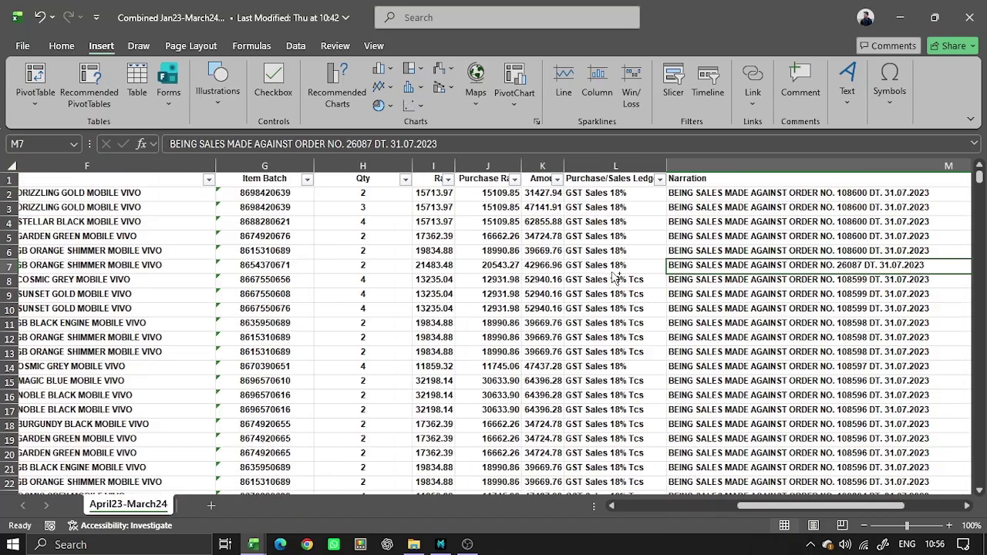
key(Right)
key(Right)
key(Right)
key(Up)
key(Up)
key(Up)
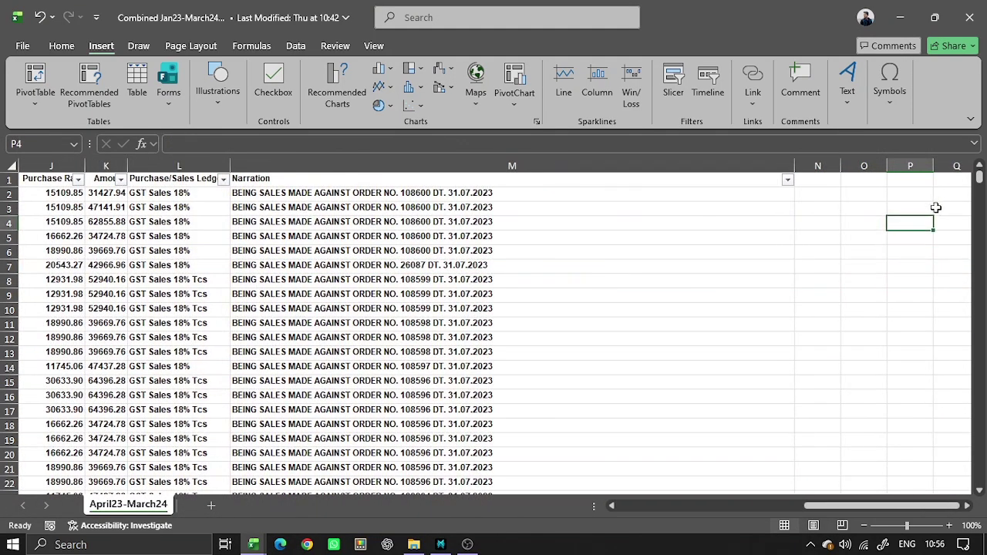
click(35, 98)
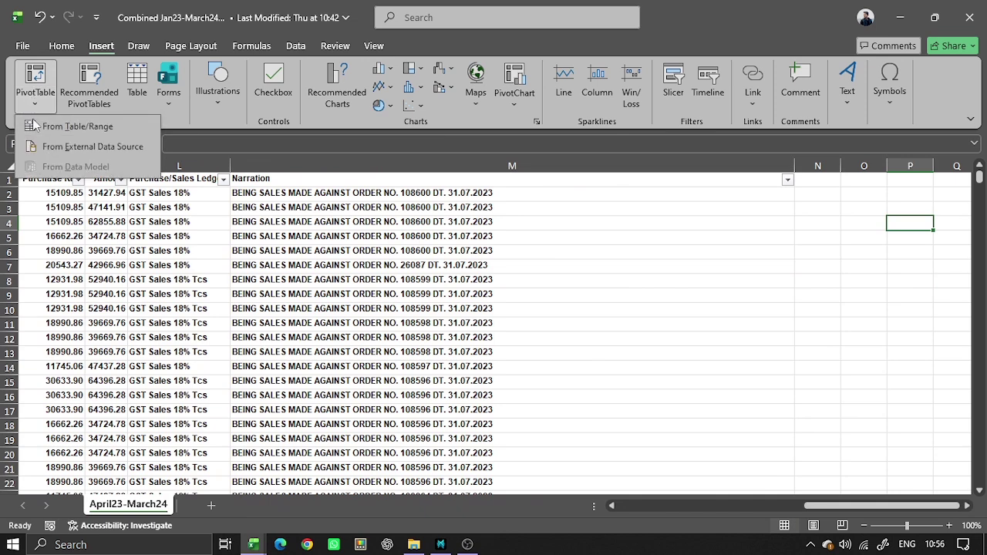
click(77, 127)
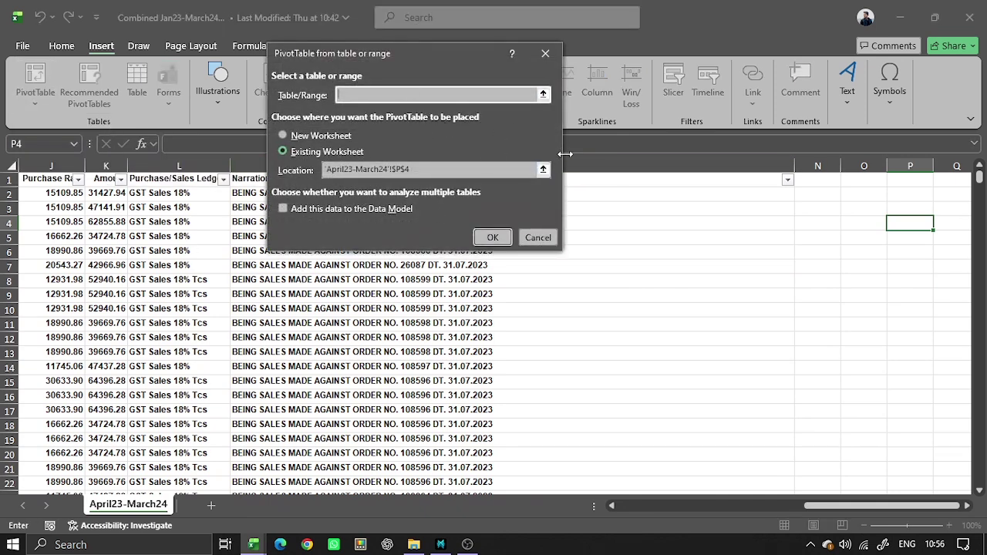
click(539, 236)
Step: Check which source range a PivotTable from table or range proposes for cell D7 inside the sales data
click(517, 248)
key(Home)
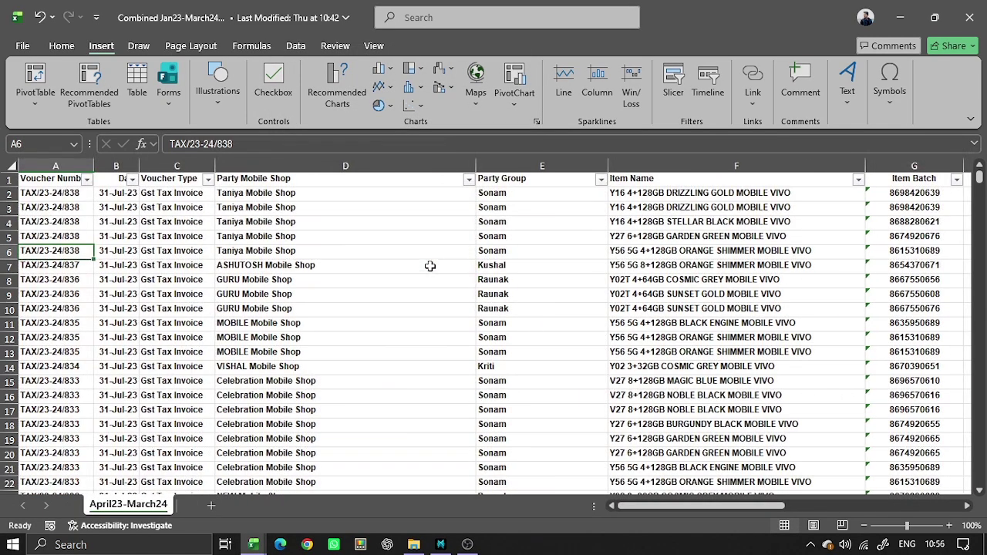
click(368, 265)
click(47, 110)
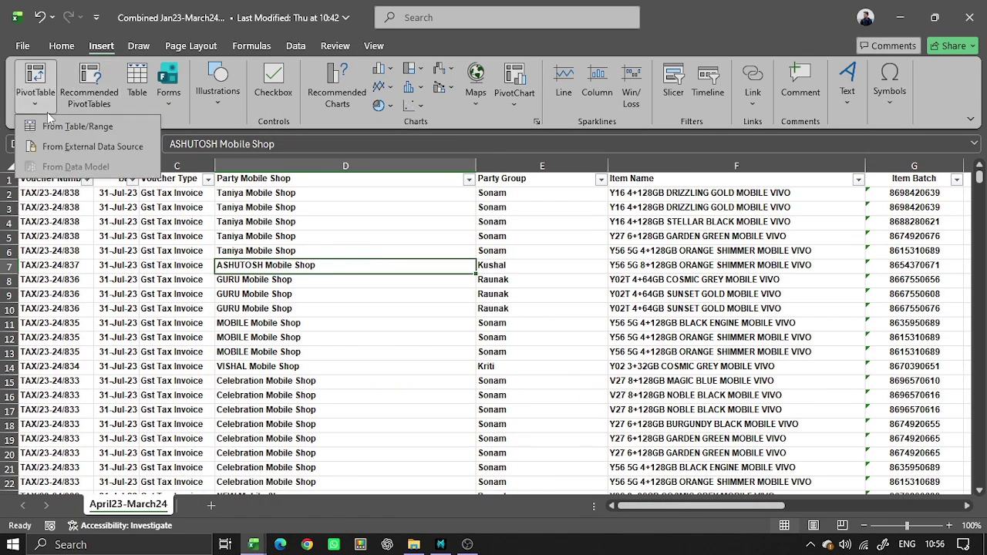
click(54, 127)
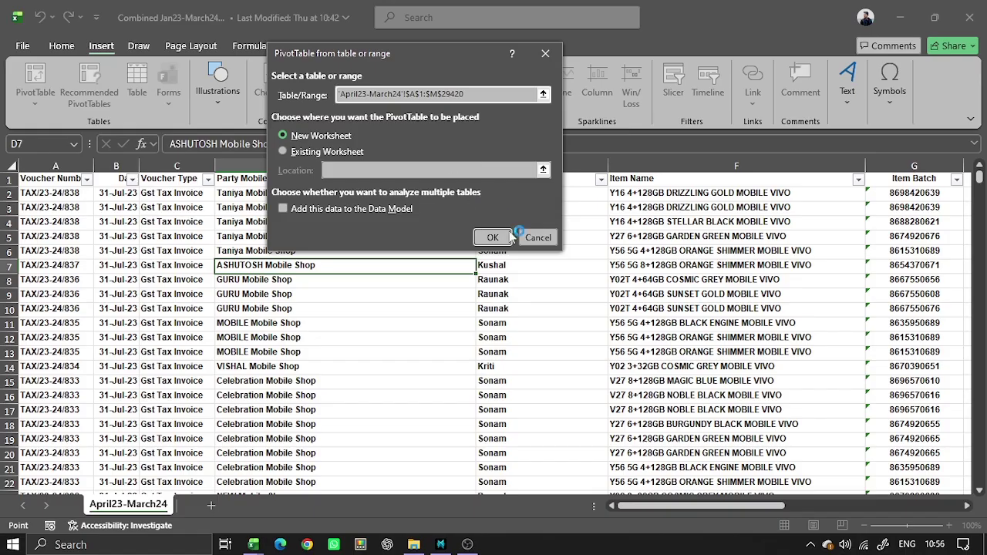
click(531, 237)
Step: Insert a blank row at row 30 of the sales data
click(491, 351)
key(ctrl+Left)
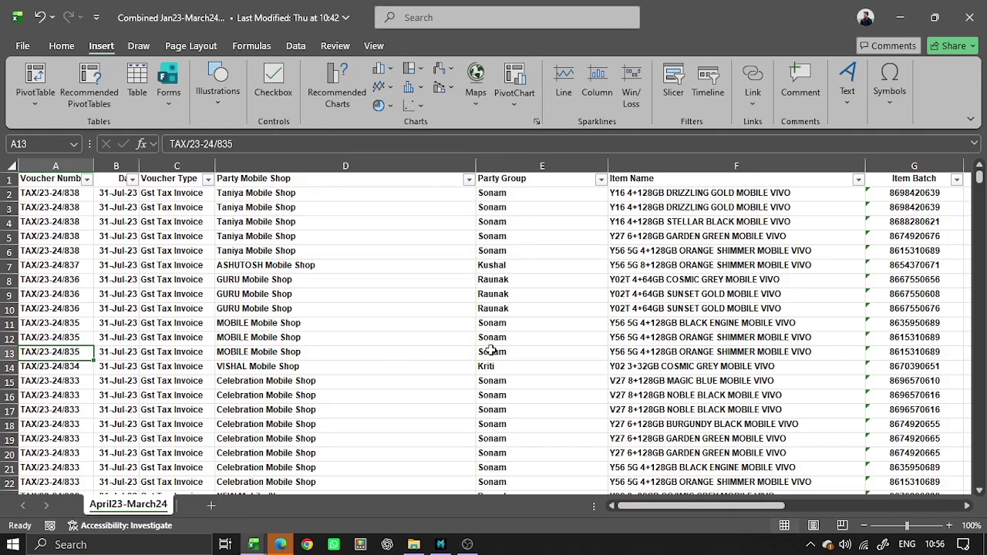
key(Down)
key(Down)
key(Down)
key(Down)
key(Down)
key(Down)
key(Down)
key(Down)
key(Down)
key(Down)
key(Down)
key(Down)
key(Down)
key(Down)
key(Down)
key(Down)
key(Down)
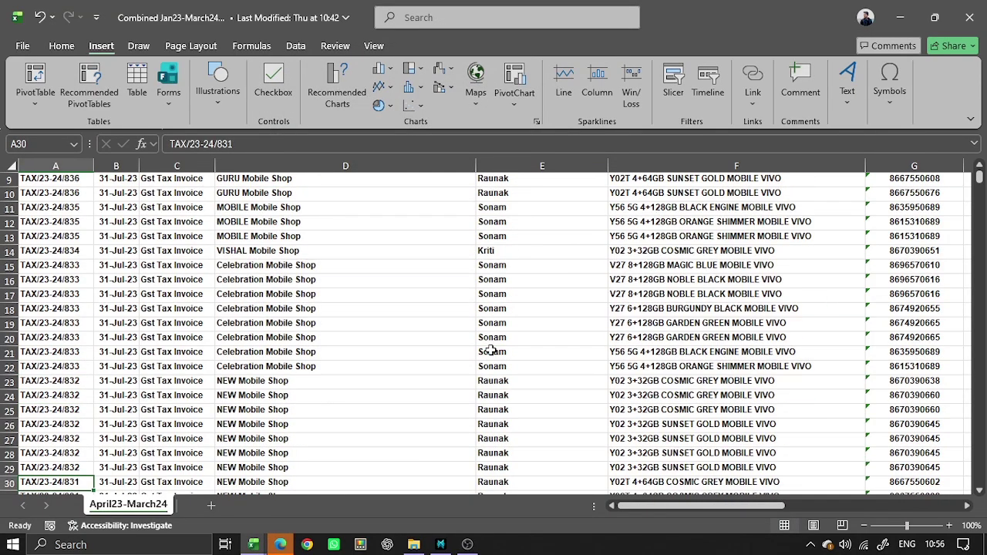
key(shift+space)
key(ctrl+shift+equal)
Step: Check the source range a PivotTable proposes for cell C28, above the blank row
key(Up)
key(Up)
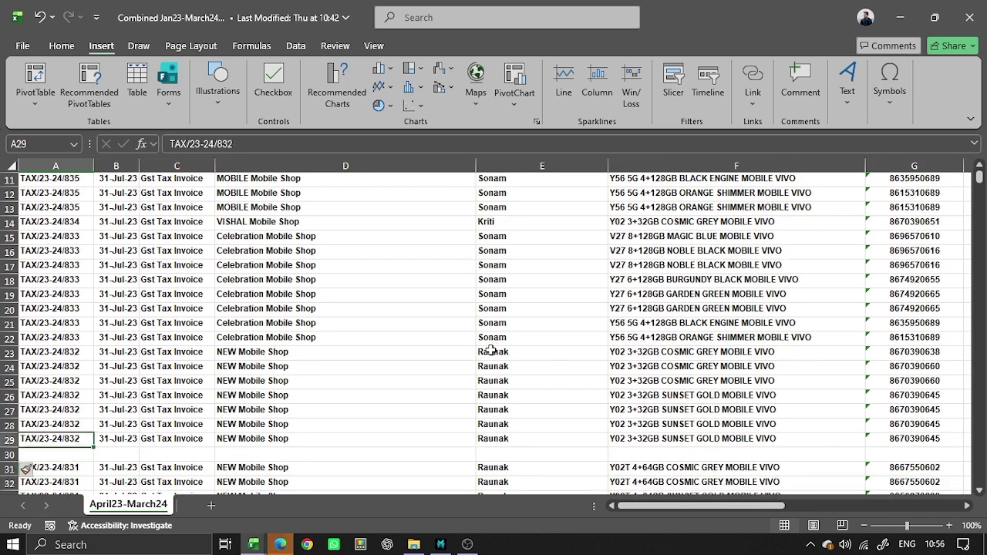
key(Right)
key(Right)
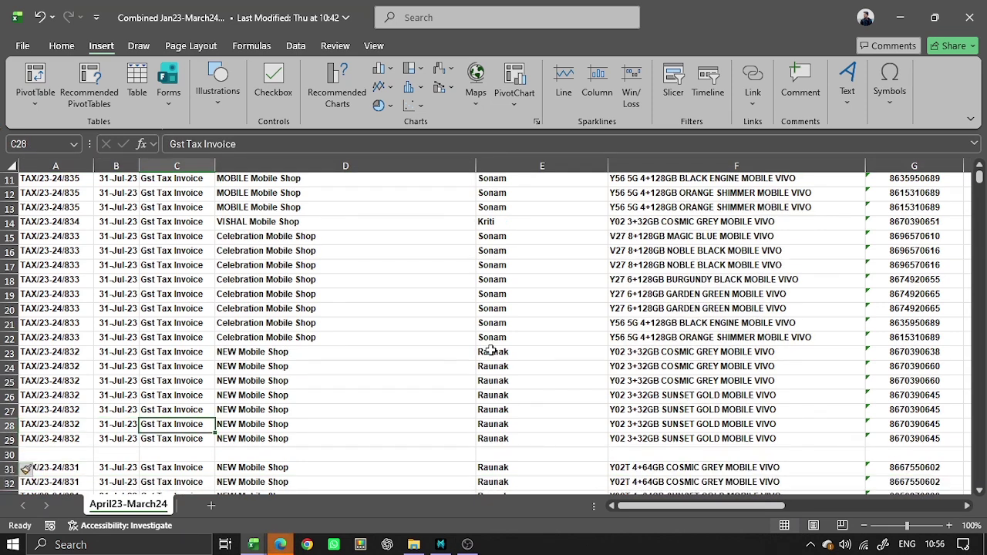
click(27, 109)
click(44, 125)
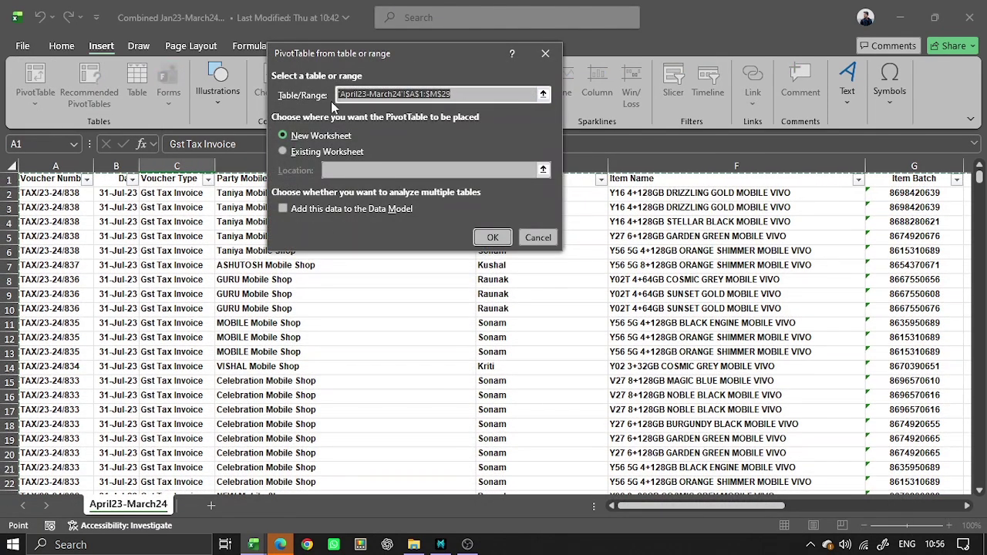
click(540, 237)
Step: Check the source range a PivotTable proposes for cell E34, below the blank row
click(505, 393)
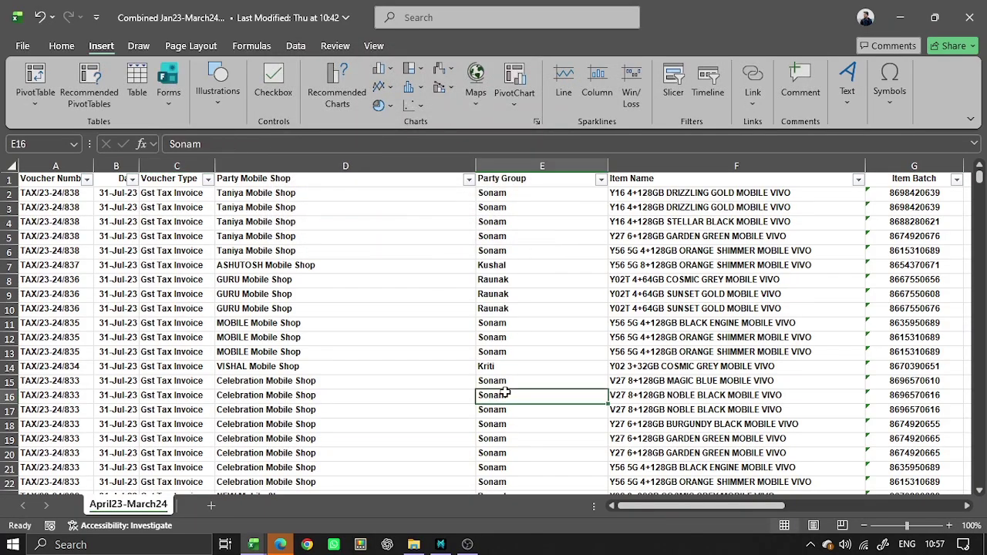
key(Down)
key(Down)
key(Down)
key(Down)
key(Down)
key(Down)
key(Down)
key(Down)
key(Down)
key(Down)
key(Down)
key(Down)
key(Down)
key(Down)
key(Down)
key(Down)
key(Down)
key(Down)
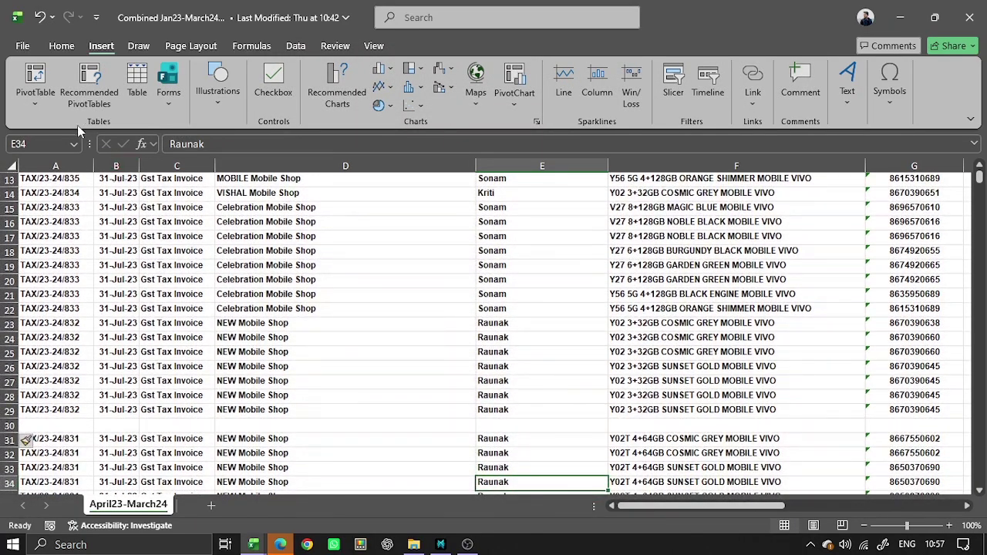
click(39, 105)
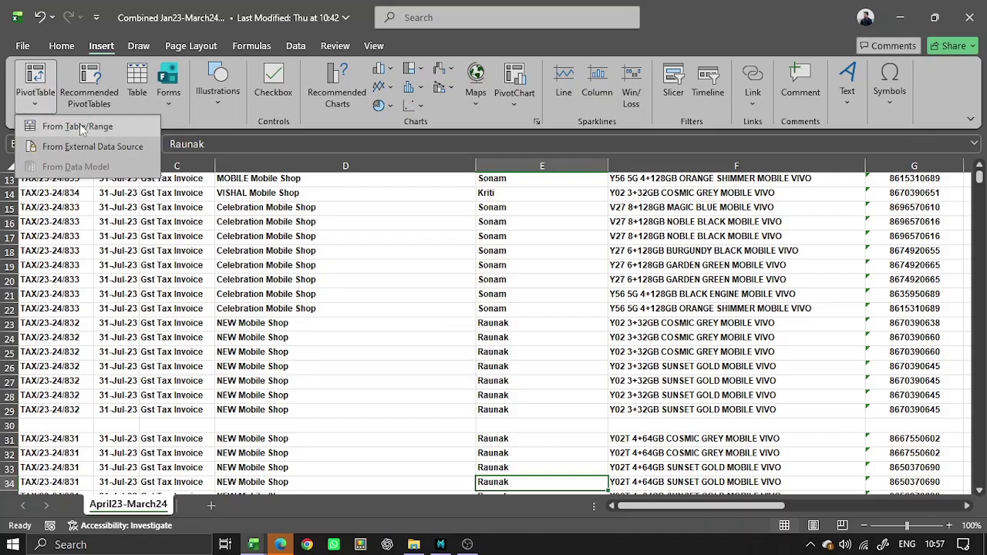
click(78, 127)
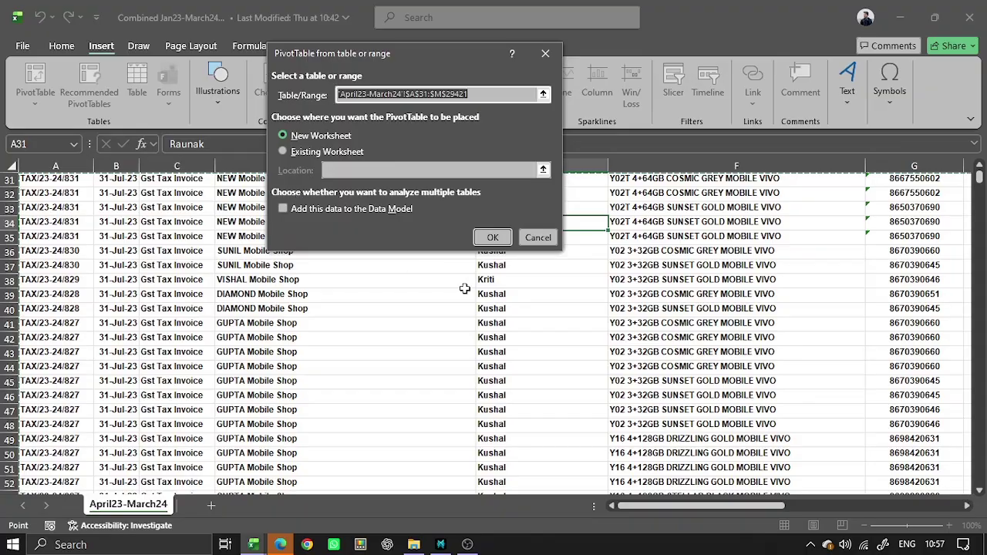
click(526, 244)
Step: Create a PivotTable on a new worksheet from the entire sales data range A1:M29421 and show its field list
key(ctrl+Home)
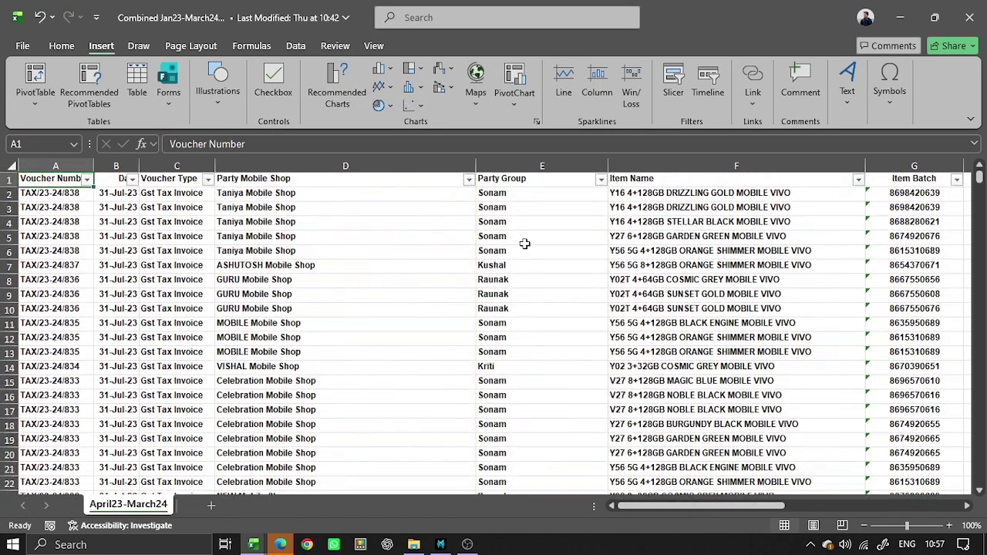
key(ctrl+shift+End)
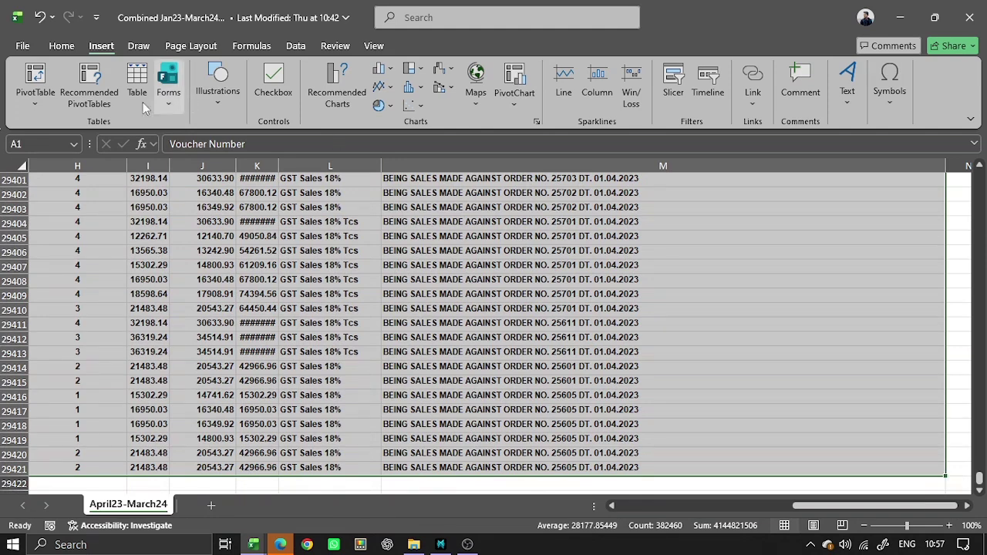
click(41, 77)
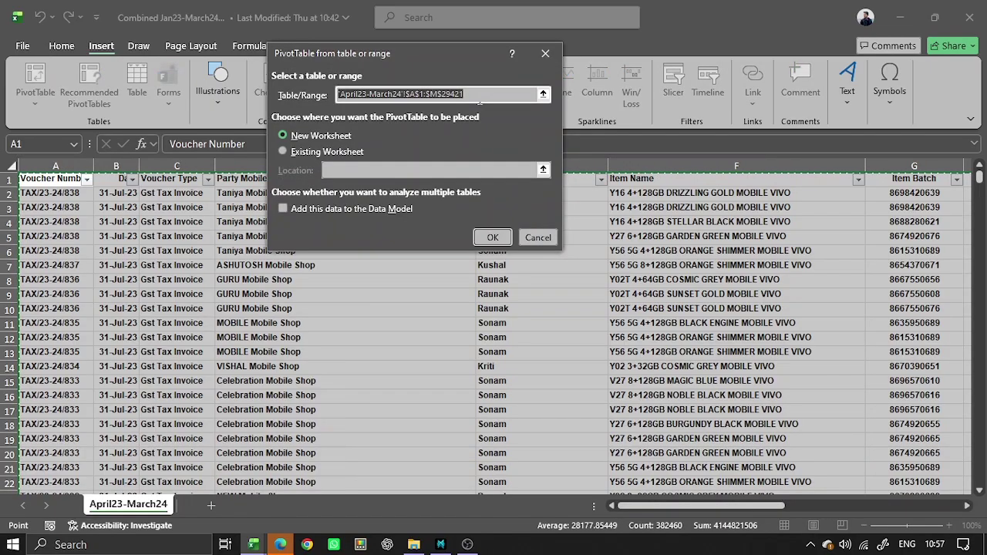
click(484, 239)
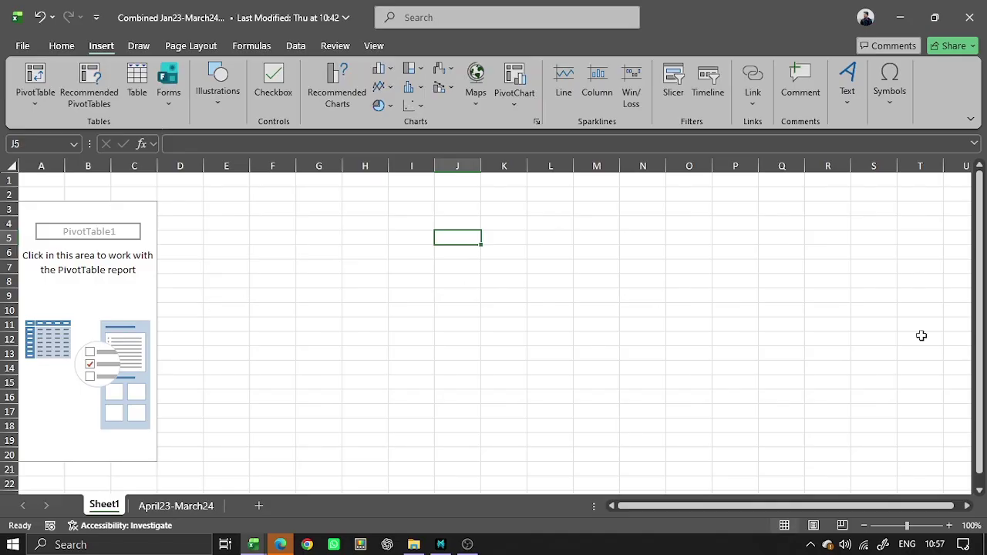
click(48, 298)
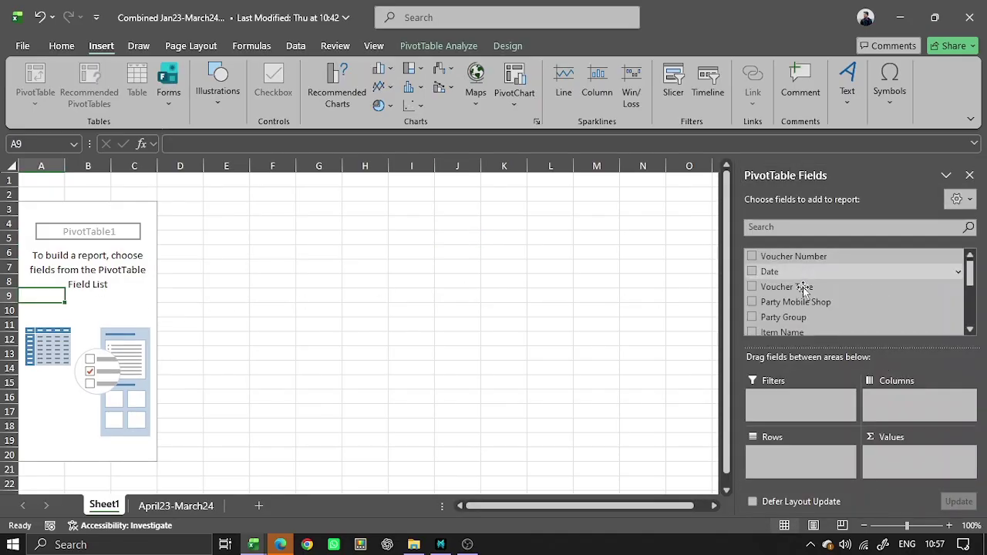
Step: Examine the blank row 30 in the April23-March24 sales data
click(176, 505)
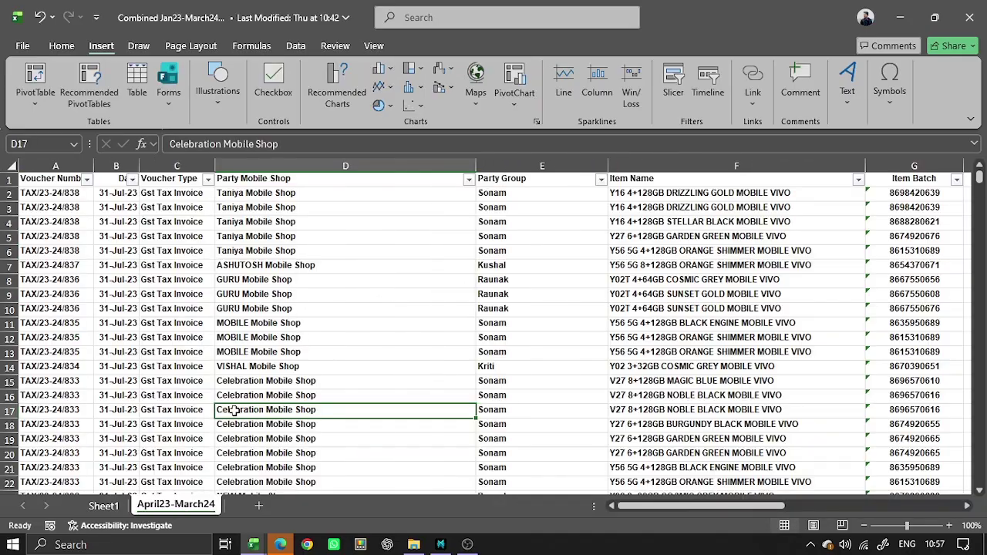
scroll(234, 410, down, 1)
key(Up)
key(Up)
key(Down)
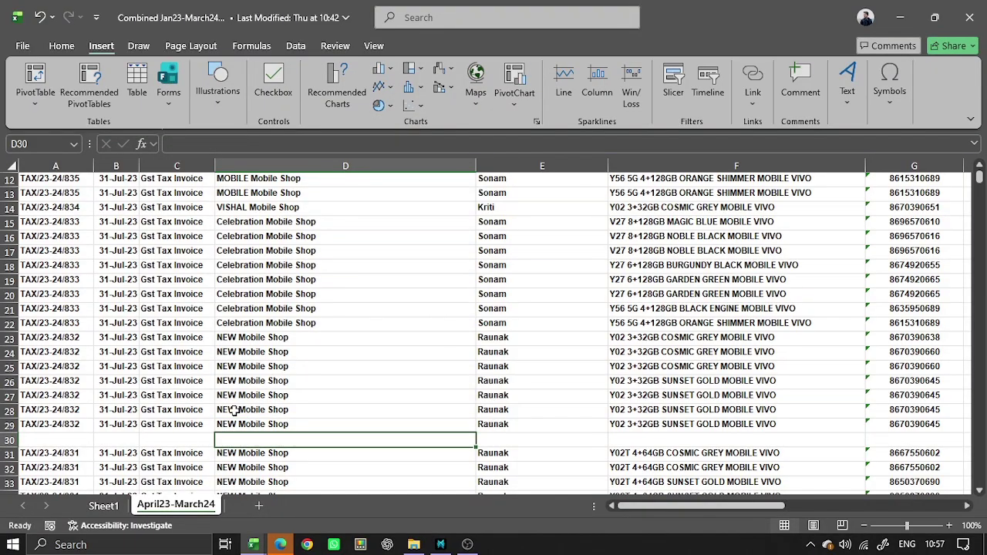
key(Left)
key(Left)
key(Left)
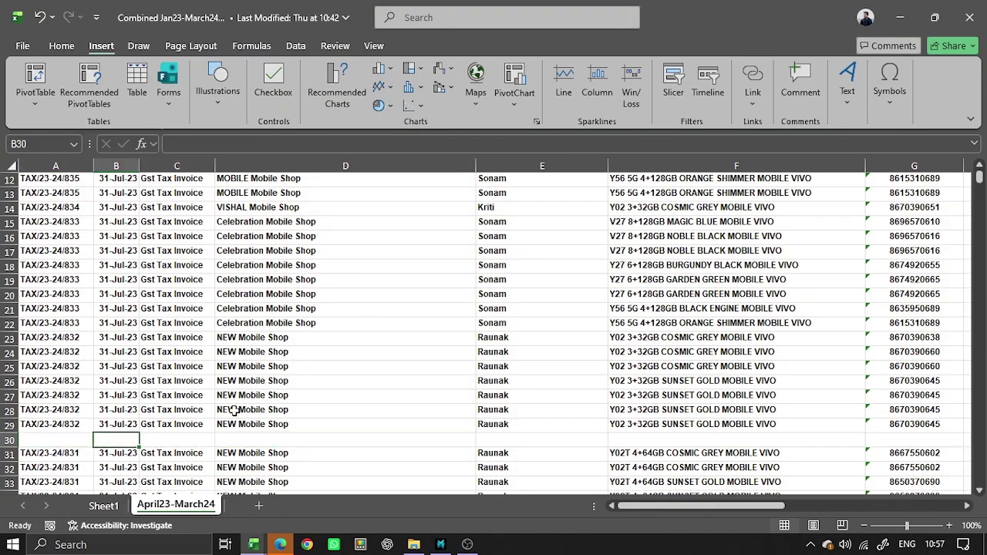
Step: Add the Party Mobile Shop field to the rows of the PivotTable on Sheet1
click(103, 505)
click(87, 223)
drag(771, 301, 786, 463)
Step: Check the end of the PivotTable's shop list for a (blank) entry above the grand total
click(80, 306)
key(ctrl+Down)
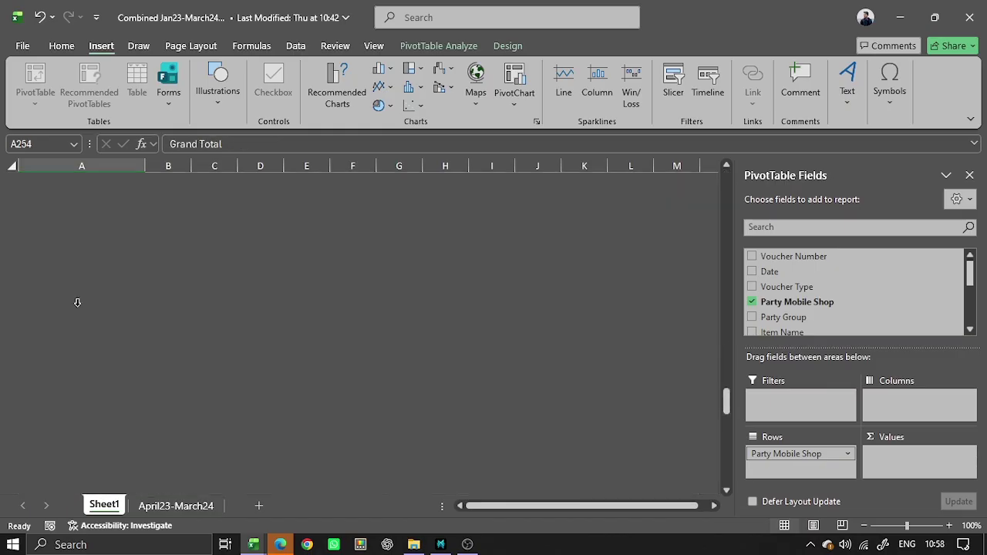
key(Down)
key(Up)
key(Up)
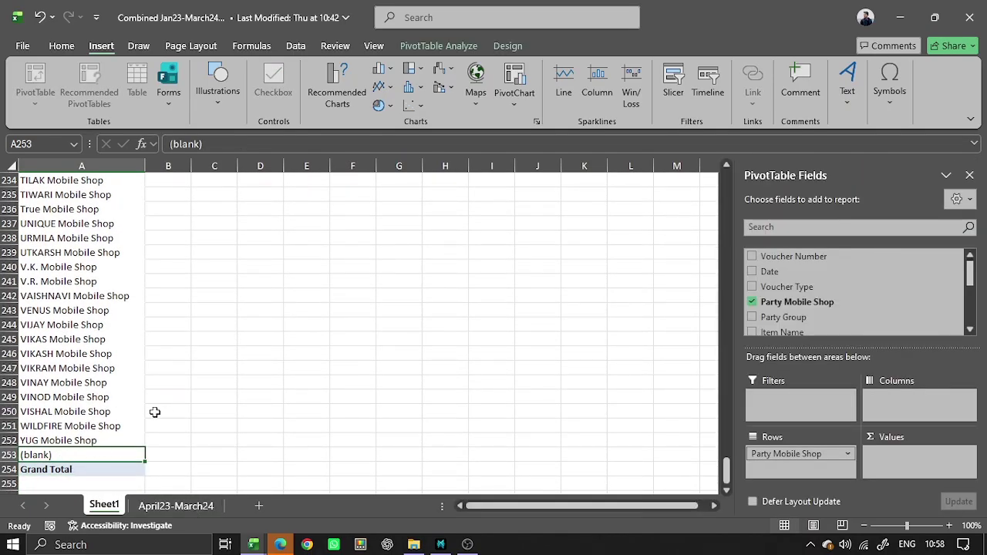
click(63, 46)
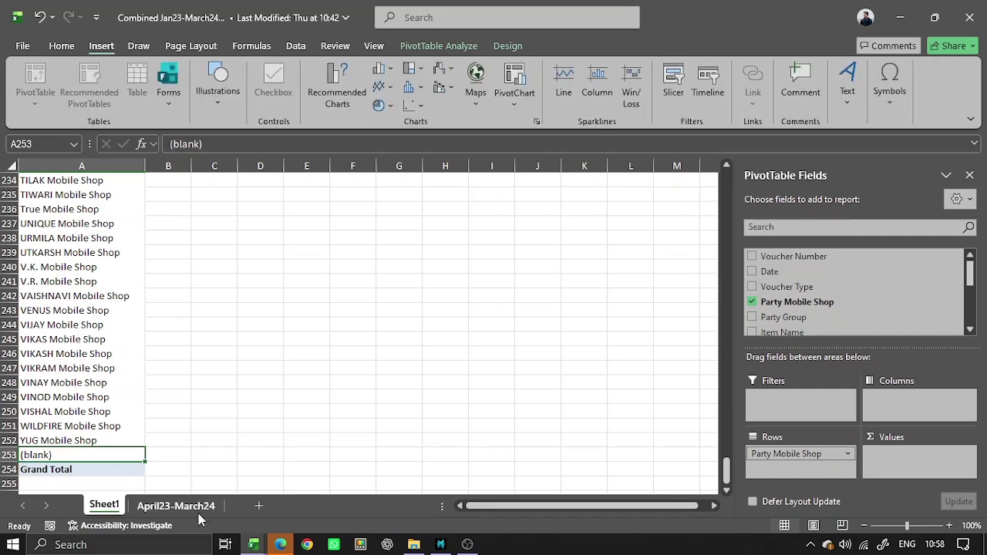
Step: Delete the blank row 30 from the April23-March24 sales data and return to cell A1
click(176, 505)
click(267, 436)
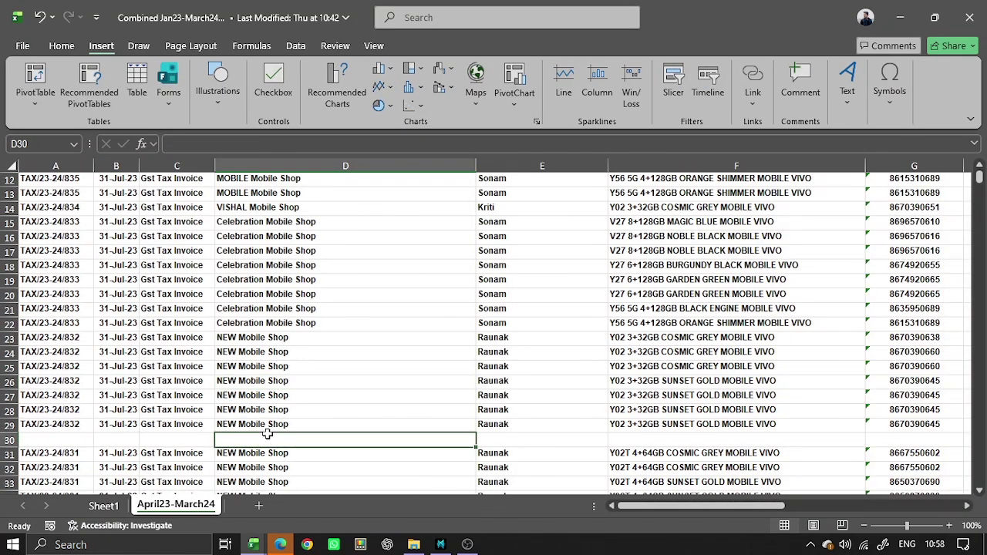
key(shift+space)
key(ctrl+minus)
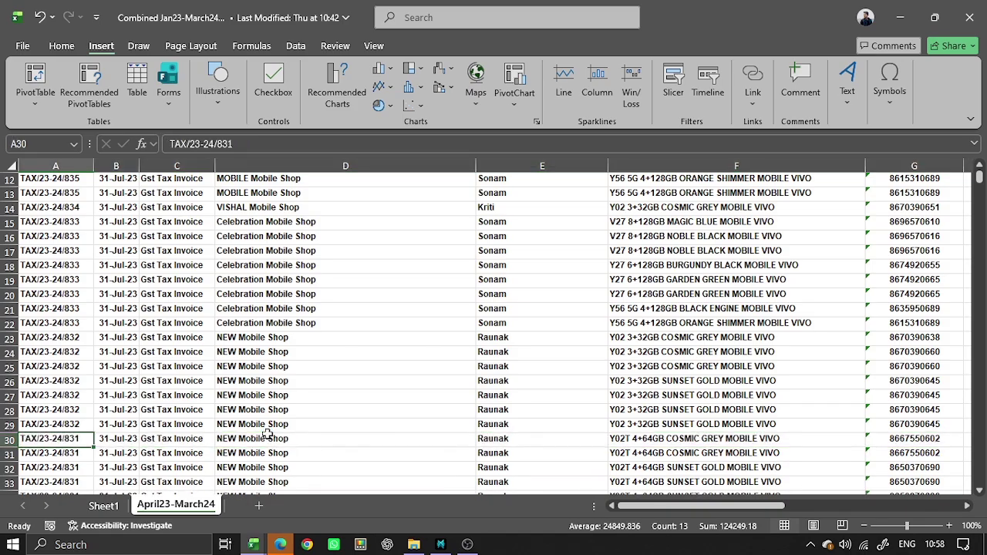
key(ctrl+Home)
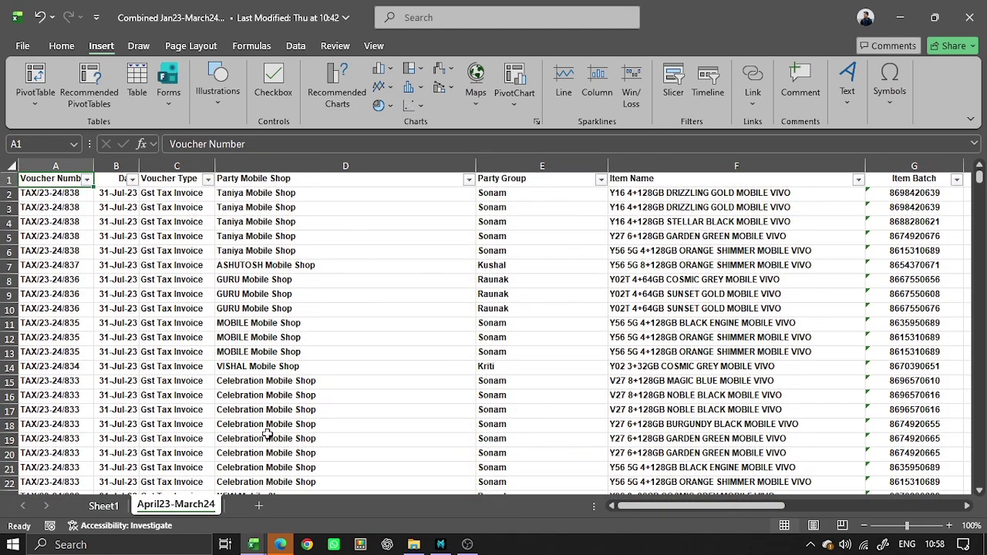
Step: Refresh the PivotTable on Sheet1 to pick up the deleted source row
click(104, 507)
click(101, 355)
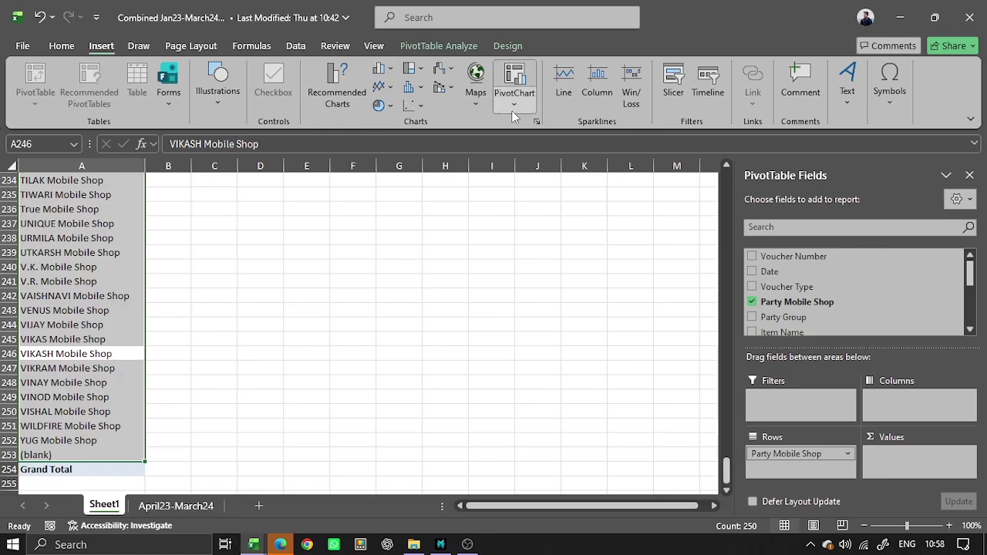
click(462, 47)
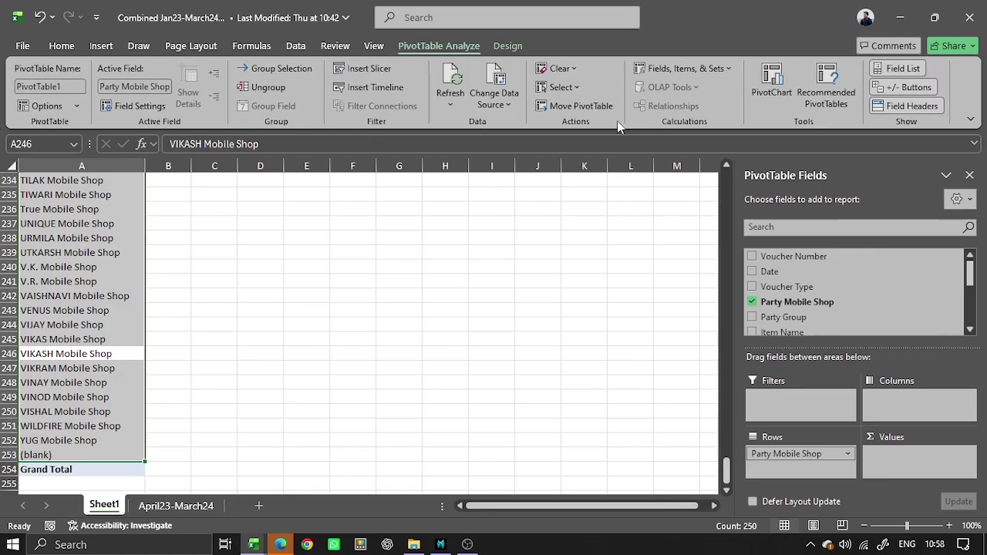
click(452, 105)
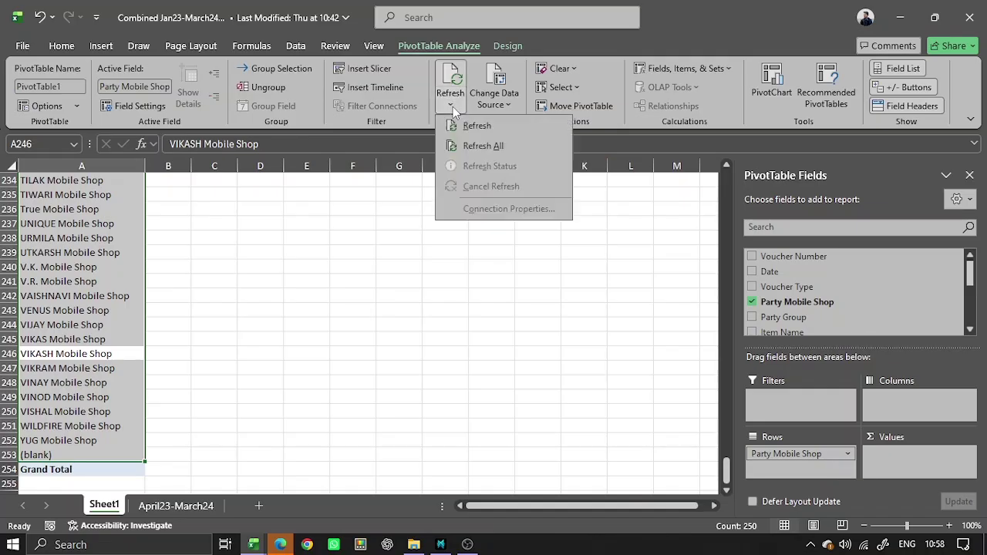
click(474, 126)
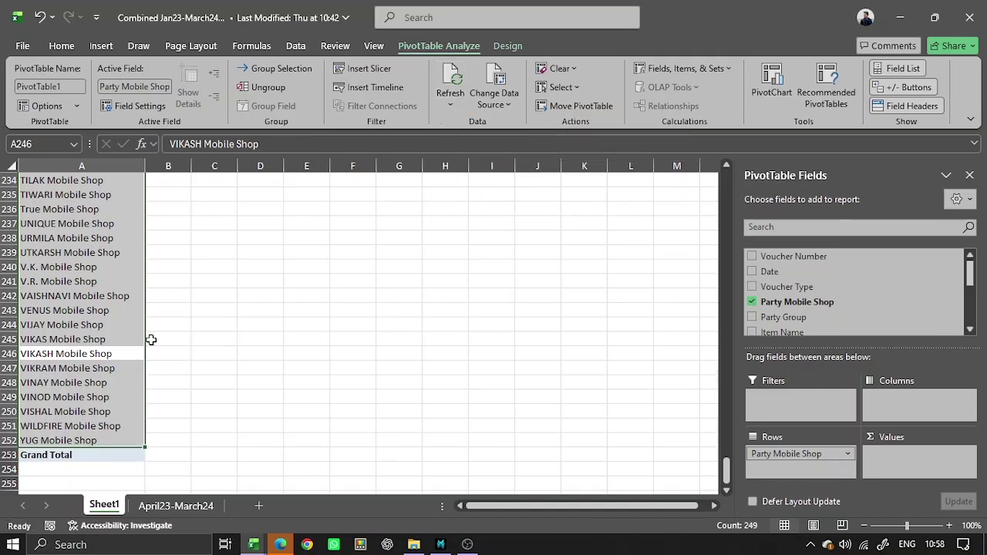
Step: Review the beginning of the refreshed shop list on Sheet1 and the April23-March24 source sheet
click(121, 312)
key(ctrl+Home)
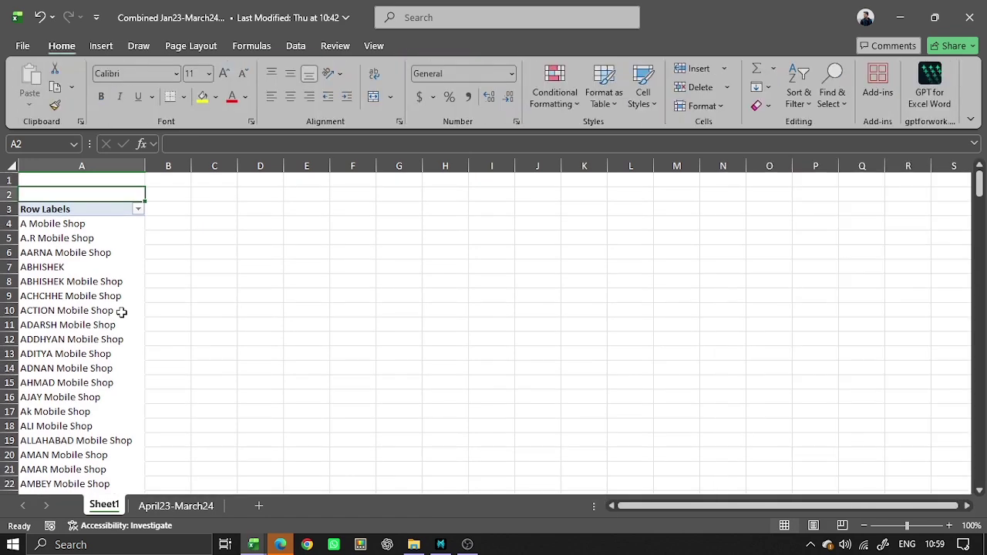
key(Down)
key(Down)
key(Down)
key(Down)
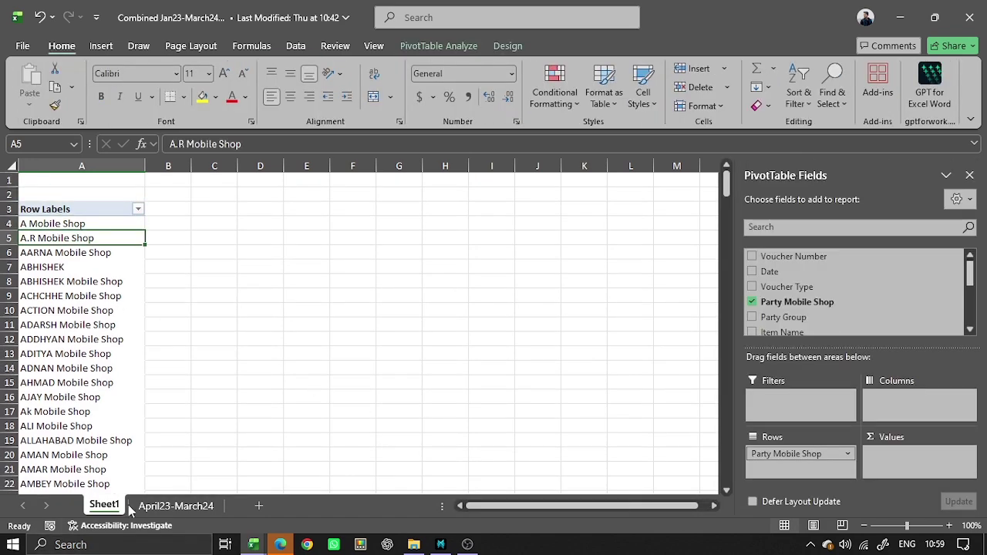
click(175, 505)
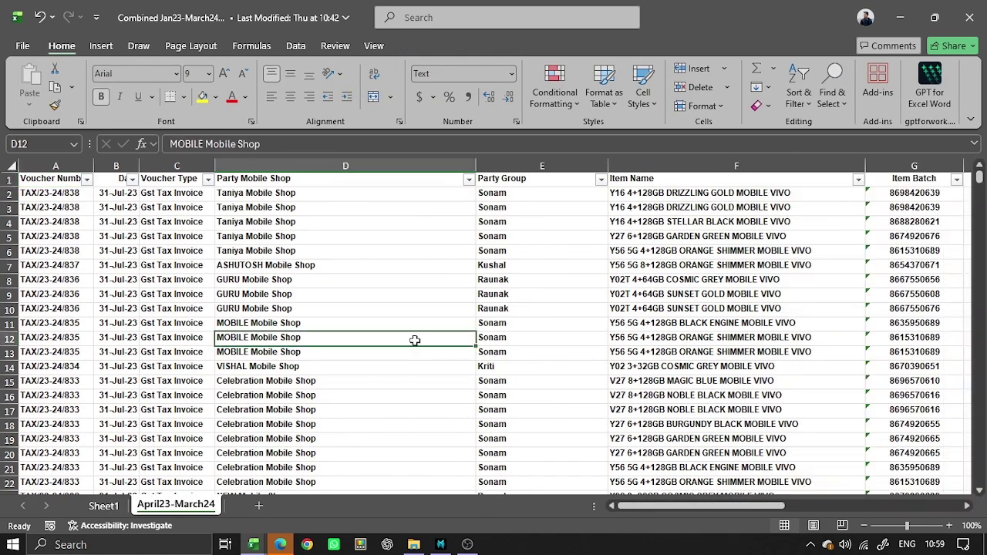
key(ctrl+Page_Up)
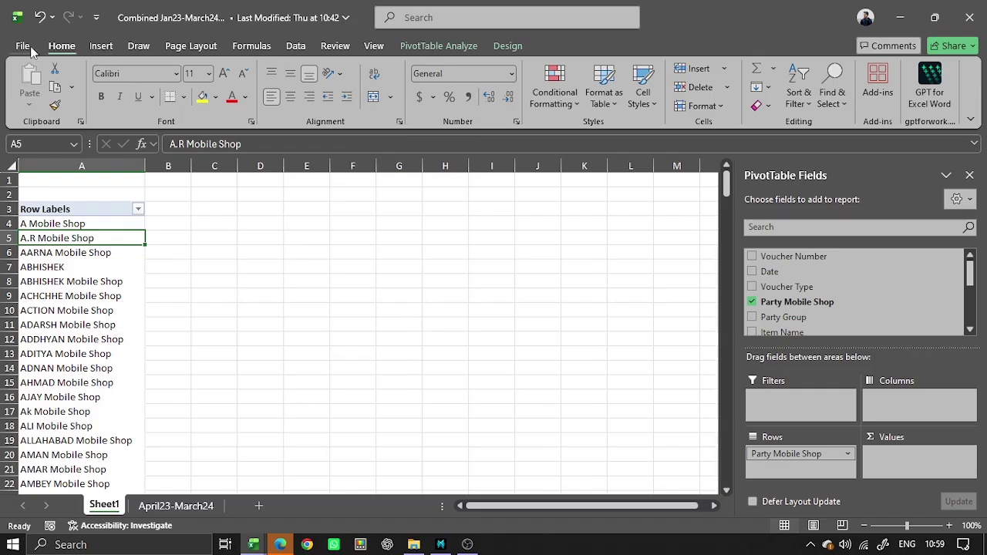
click(176, 505)
click(101, 46)
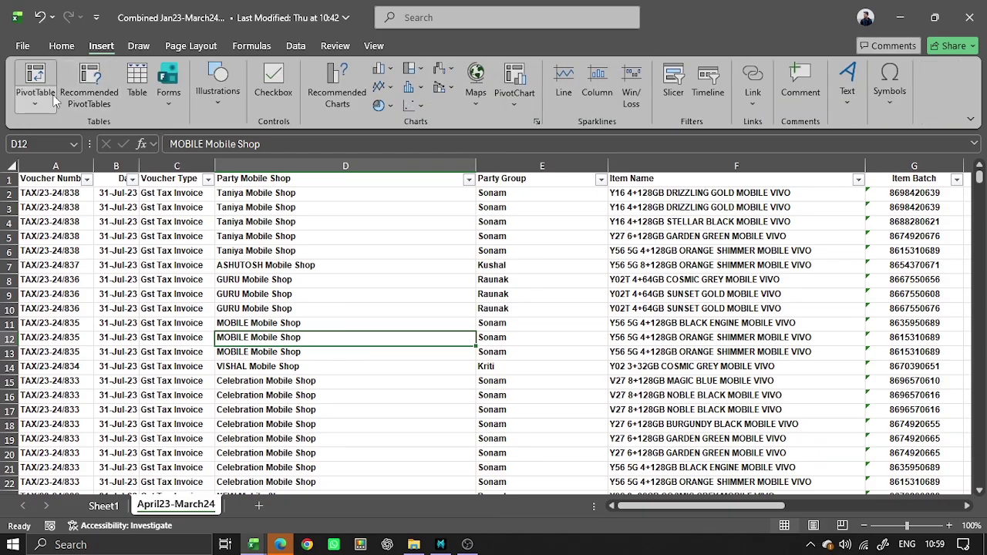
click(54, 97)
click(77, 127)
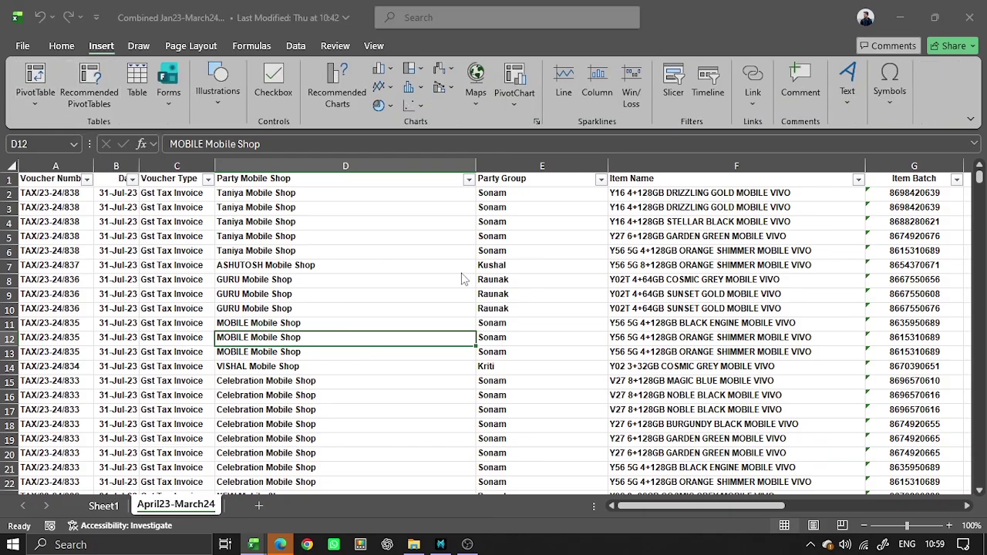
drag(429, 50, 459, 204)
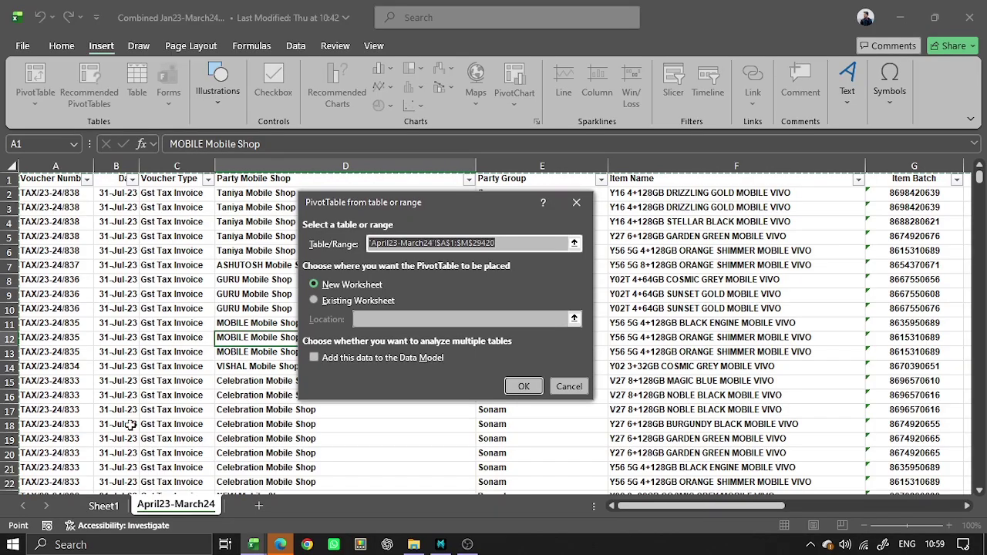
click(105, 506)
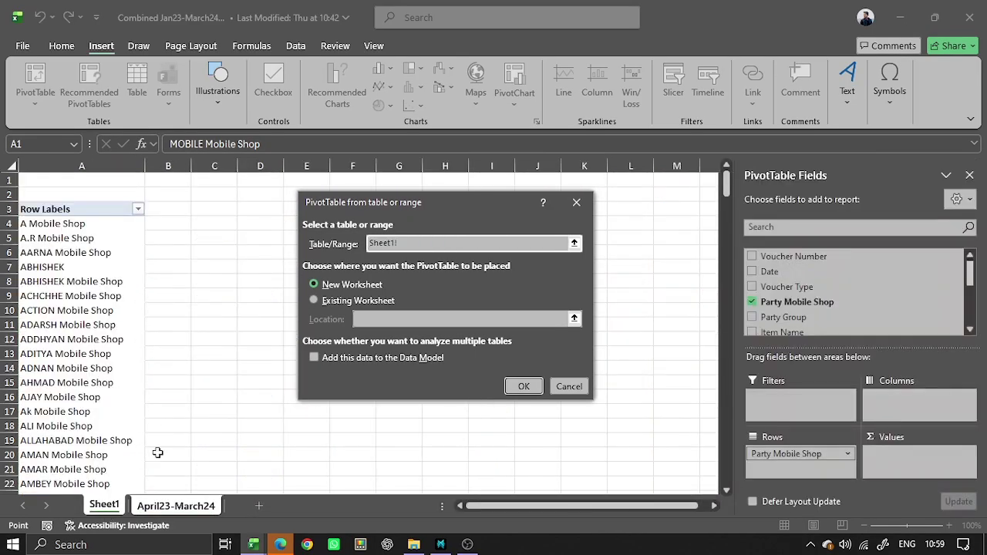
click(179, 507)
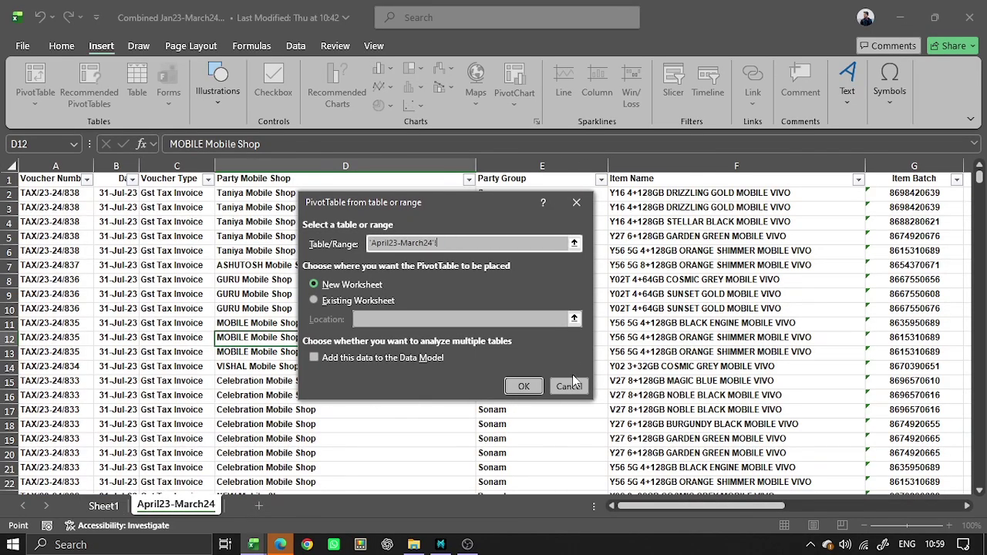
click(394, 302)
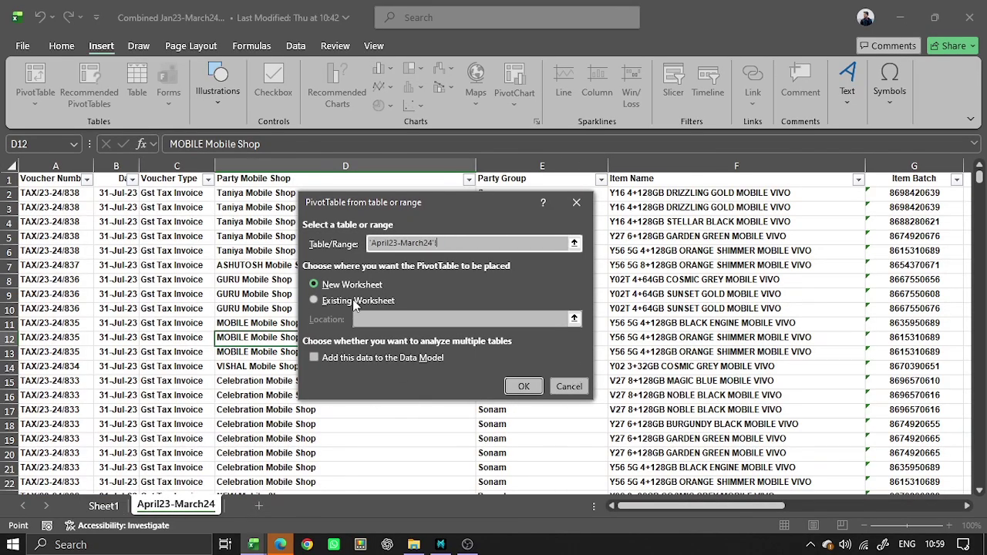
click(761, 292)
key(ctrl+Up)
key(ctrl+Right)
key(Right)
key(Right)
key(Right)
key(Right)
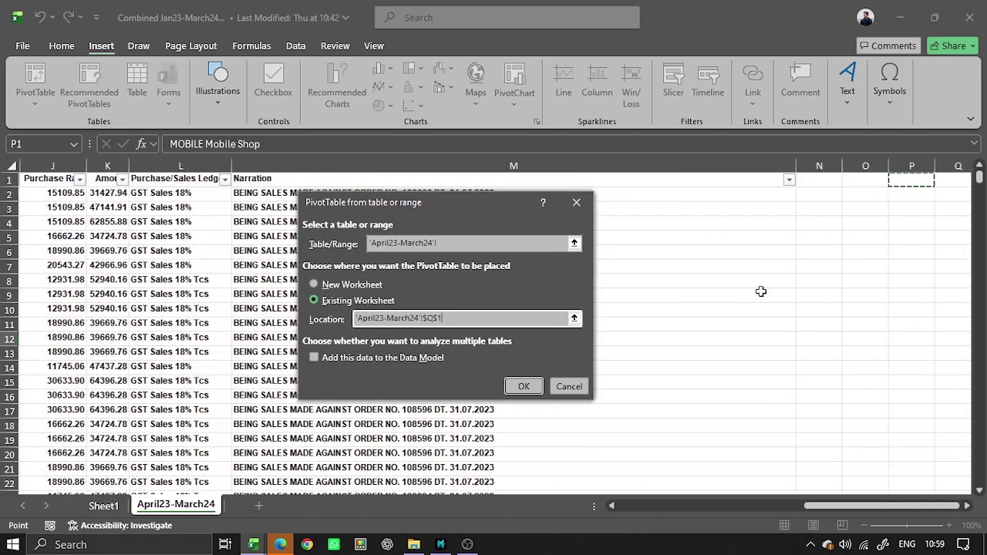
key(Down)
key(Left)
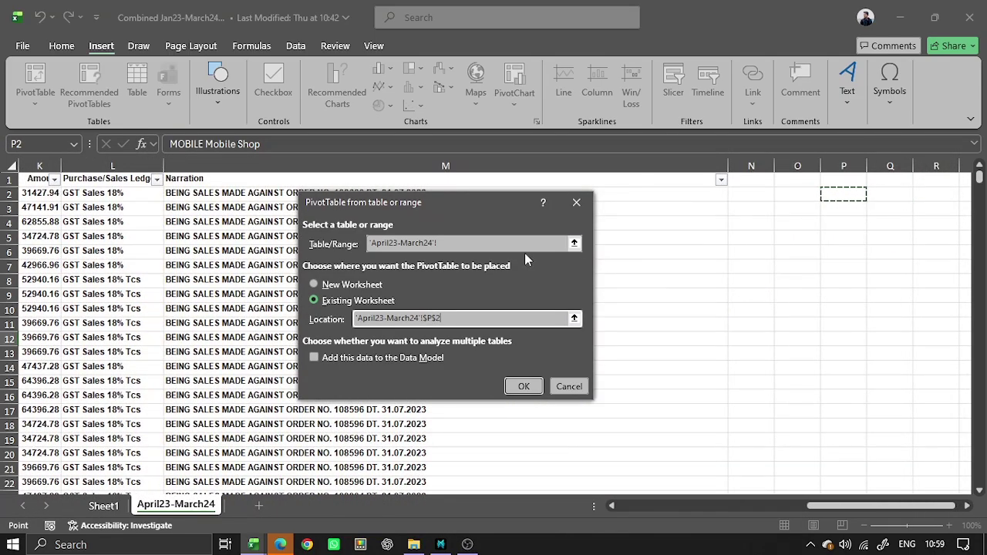
click(576, 202)
click(412, 241)
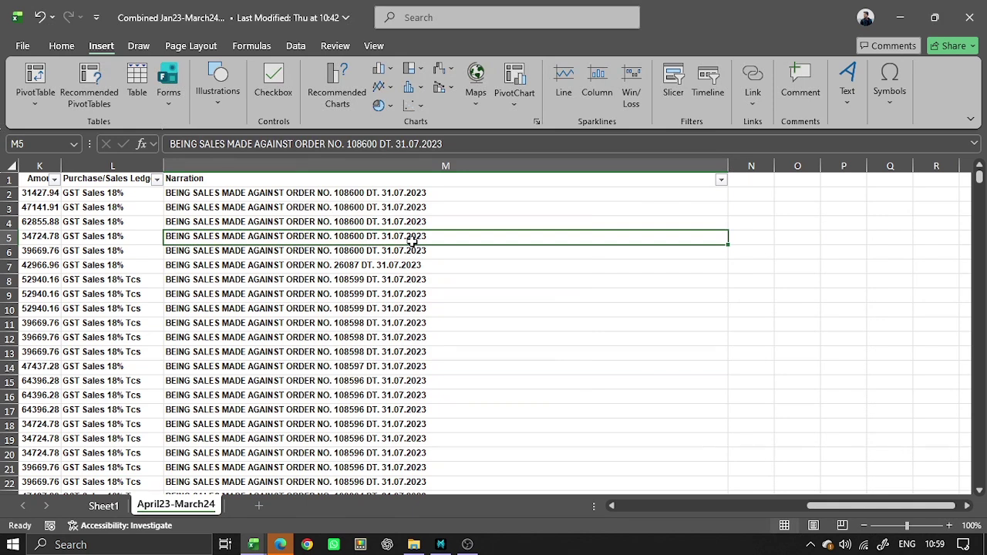
Step: Create a PivotTable from April23-March24 range A1:M29420, placed on the existing worksheet at cell P2
key(alt)
key(n)
key(v)
key(t)
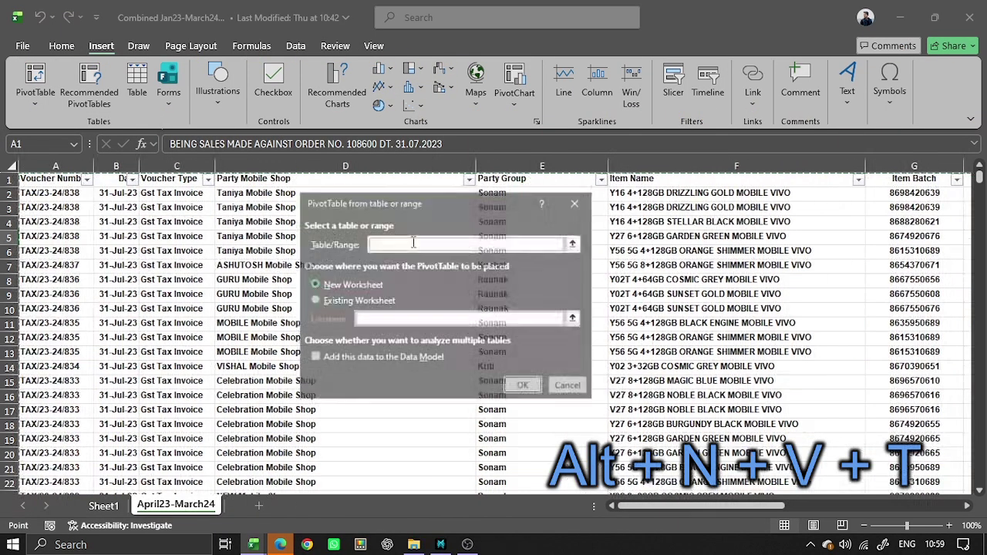
click(322, 301)
click(746, 279)
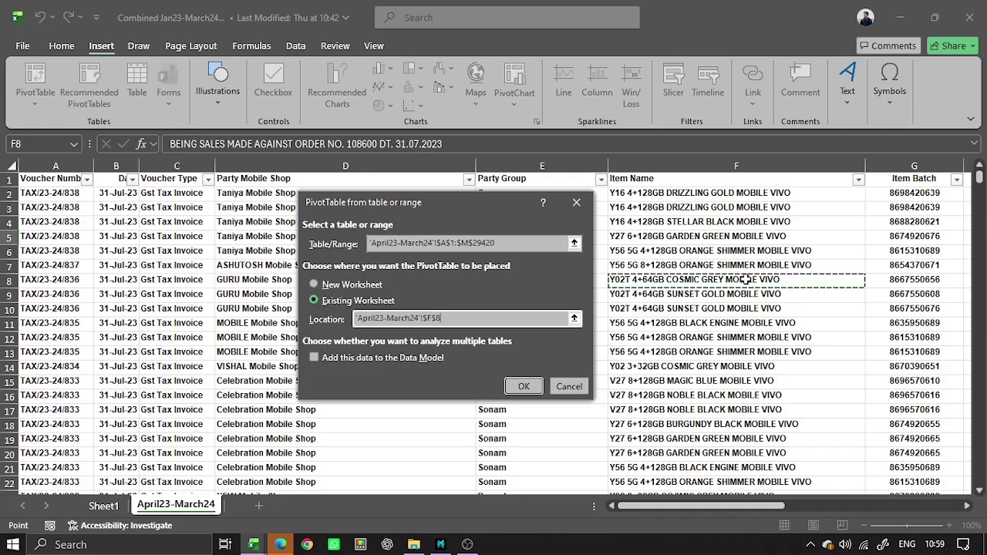
key(Right)
key(Right)
key(Right)
key(Right)
key(Right)
key(Right)
key(Right)
key(Right)
key(Right)
key(Right)
key(Right)
key(Left)
key(Up)
key(Up)
key(Up)
key(Up)
key(Up)
key(Up)
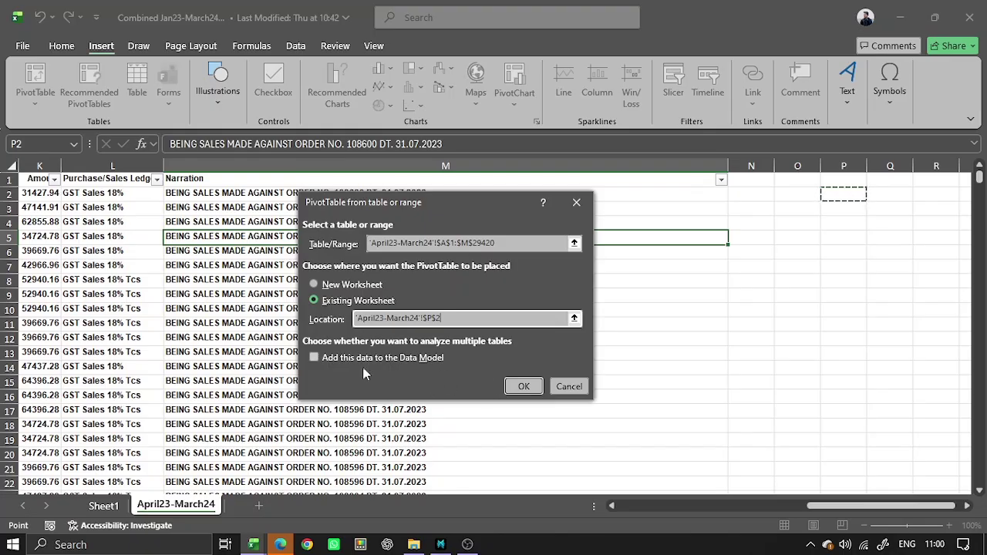
click(524, 387)
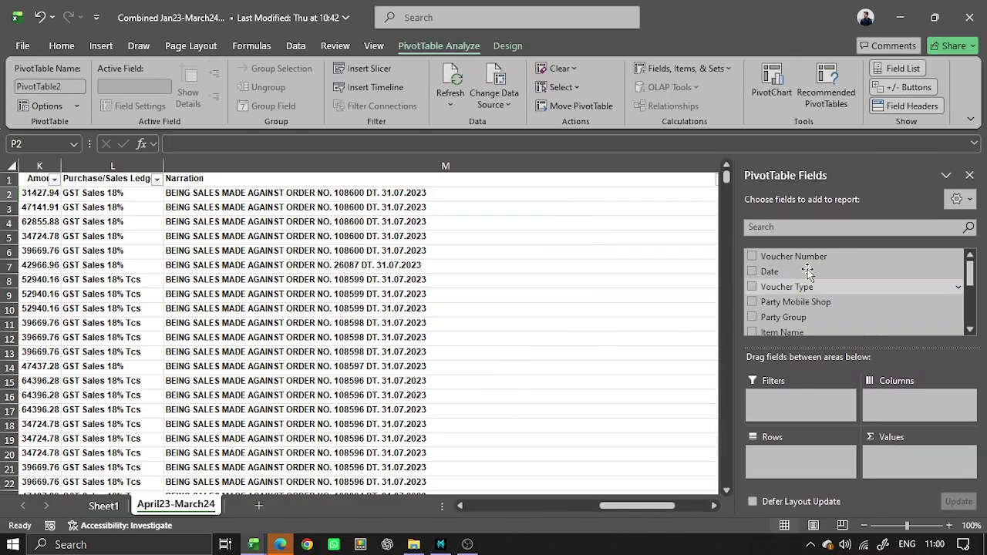
Step: Examine the empty PivotTable beside the sales data with a cell selected inside it and outside it
click(585, 296)
key(Right)
key(Right)
key(Right)
key(Right)
key(Right)
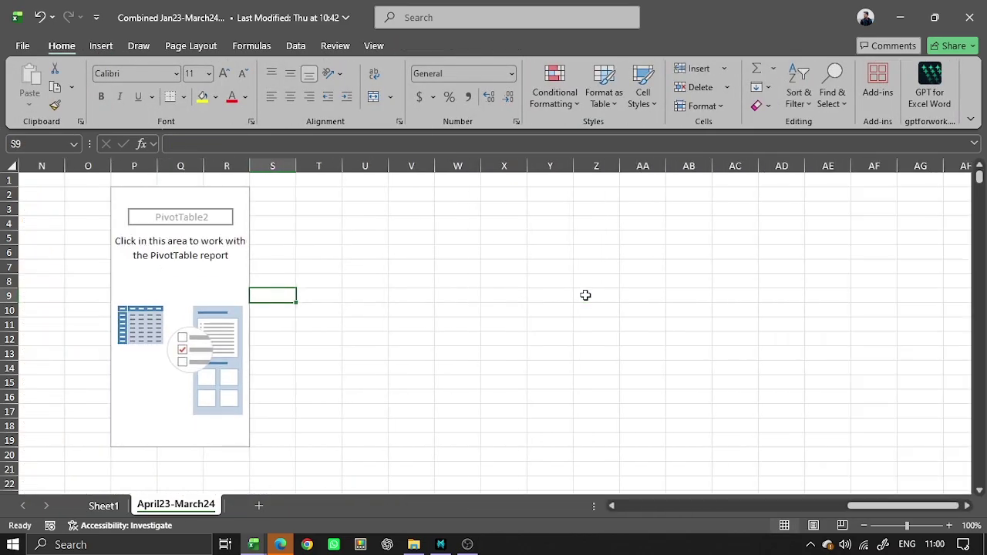
click(115, 213)
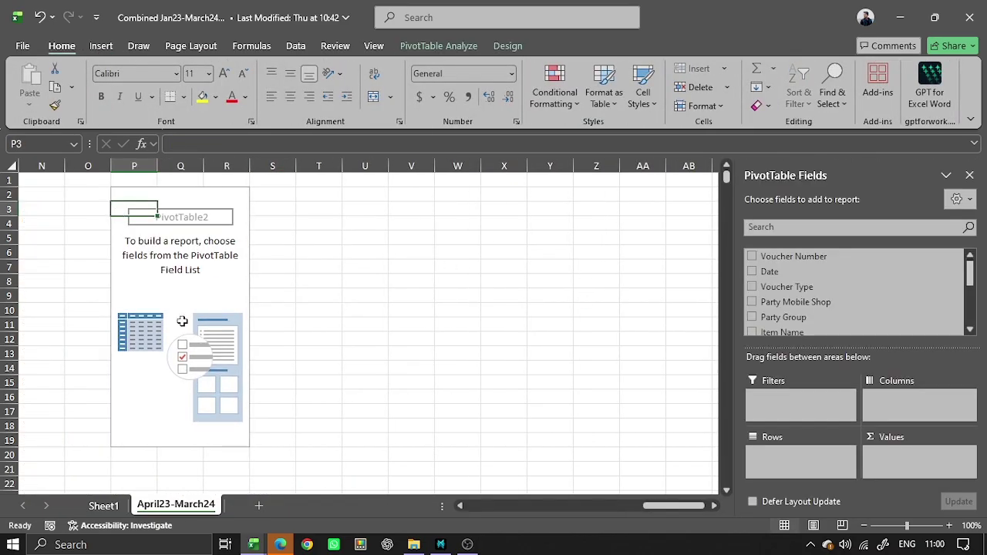
click(337, 252)
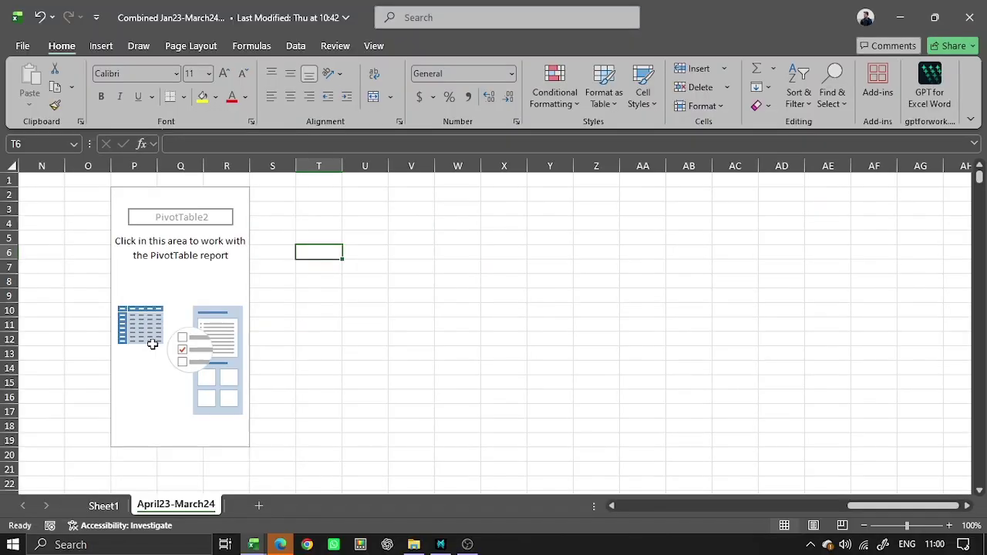
Step: Remove the Party Mobile Shop field from the PivotTable on Sheet1 and select cell D10 outside it
click(121, 505)
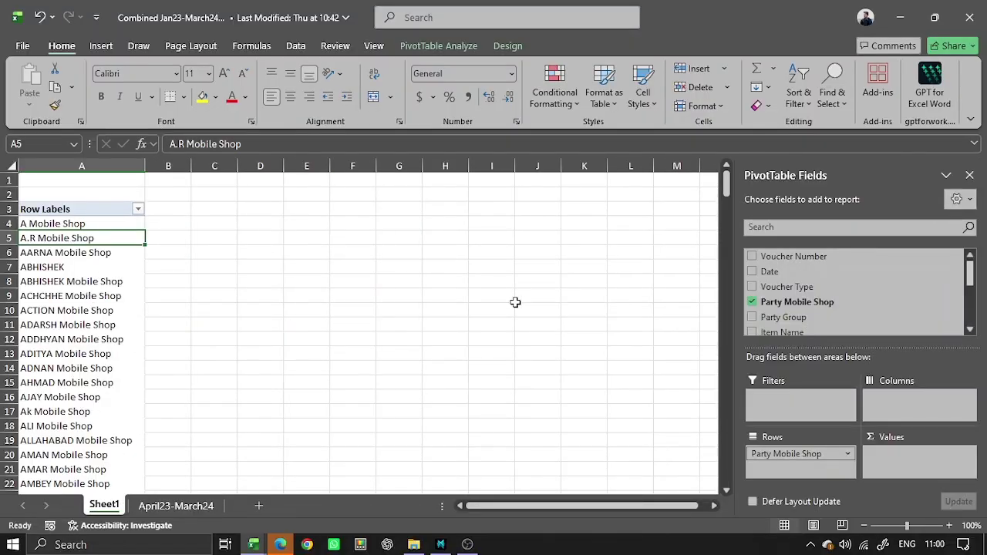
click(753, 301)
click(260, 306)
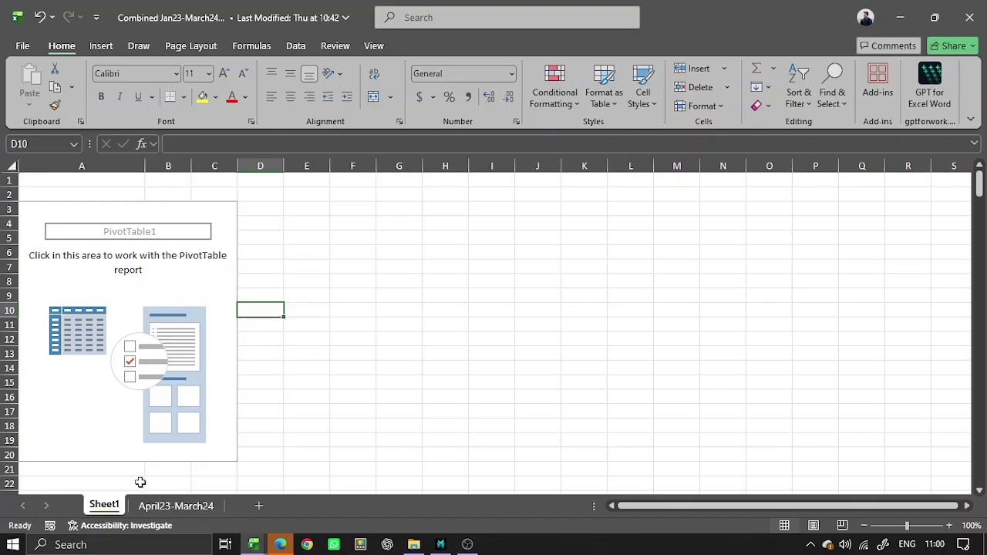
Step: Remove the empty PivotTable occupying columns P to R of the April23-March24 sheet and return to Sheet1
click(169, 506)
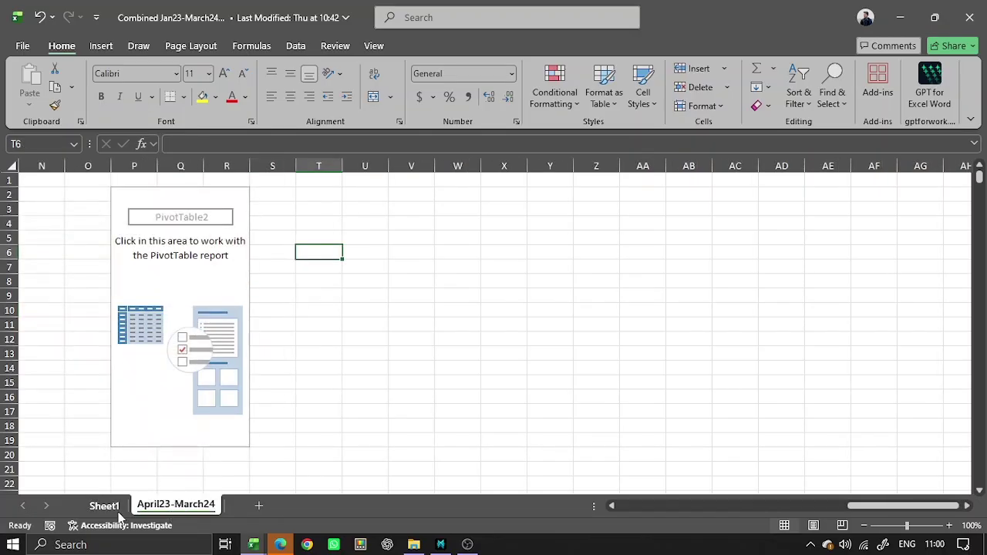
drag(139, 166, 226, 167)
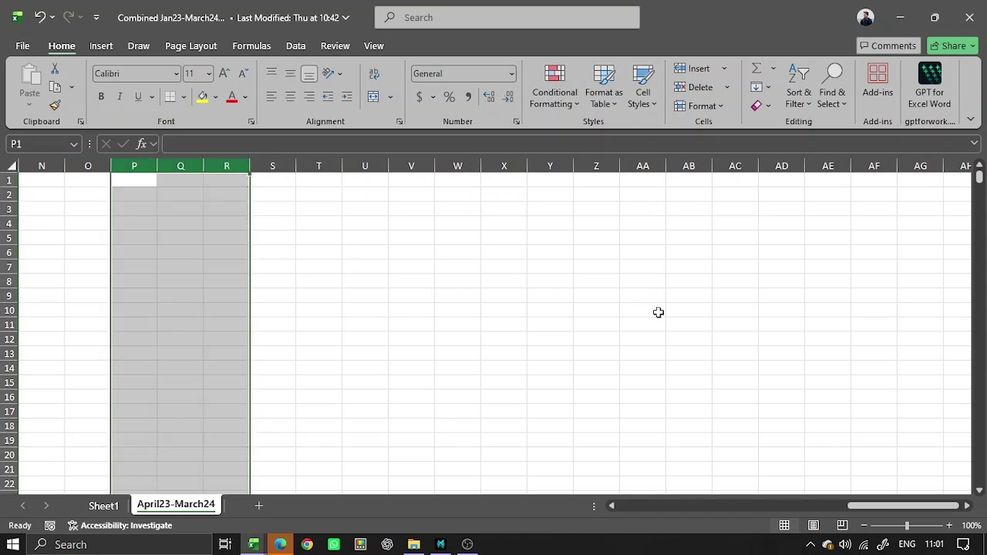
key(ctrl+Home)
key(ctrl+Page_Up)
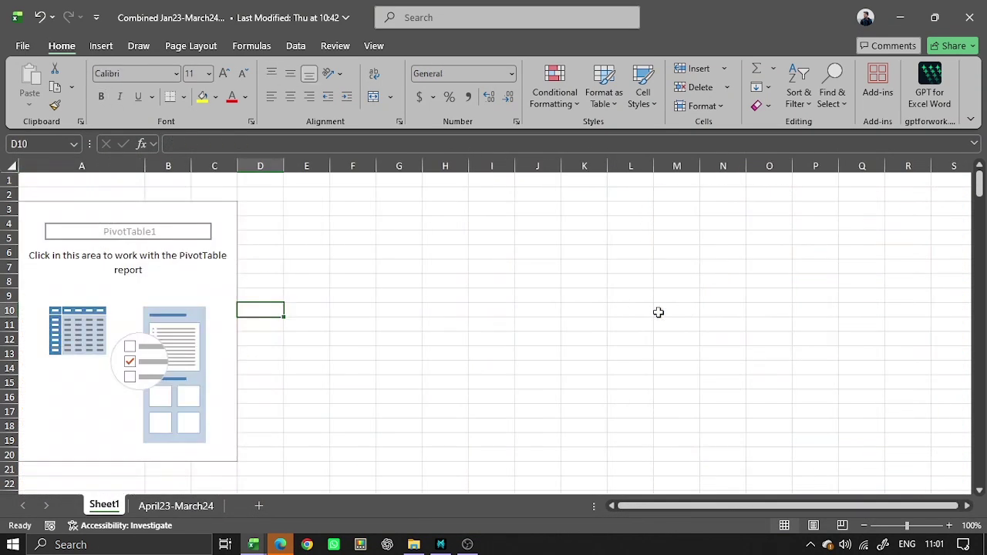
Step: Add the Party Mobile Shop field to the rows of the Sheet1 PivotTable and collapse the ribbon
click(138, 283)
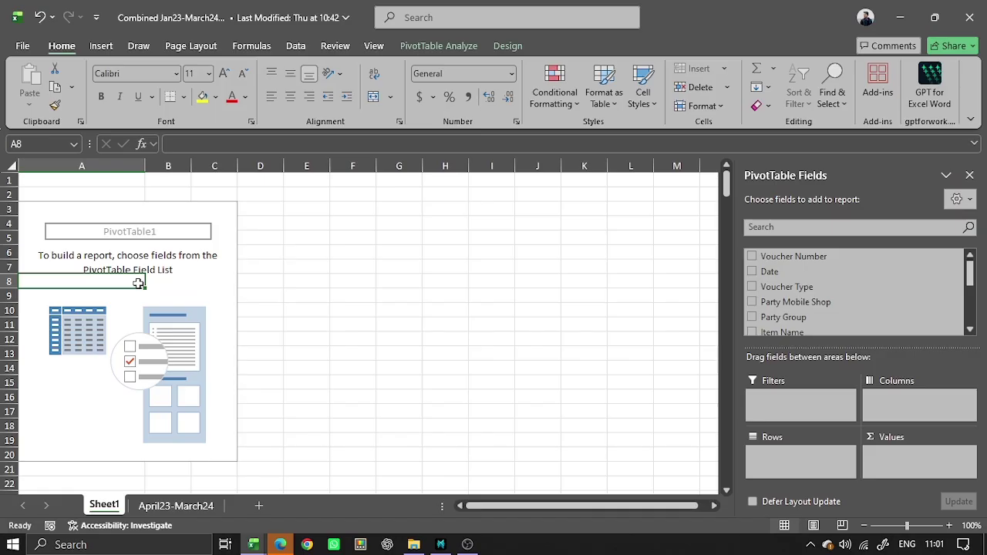
drag(783, 302, 806, 461)
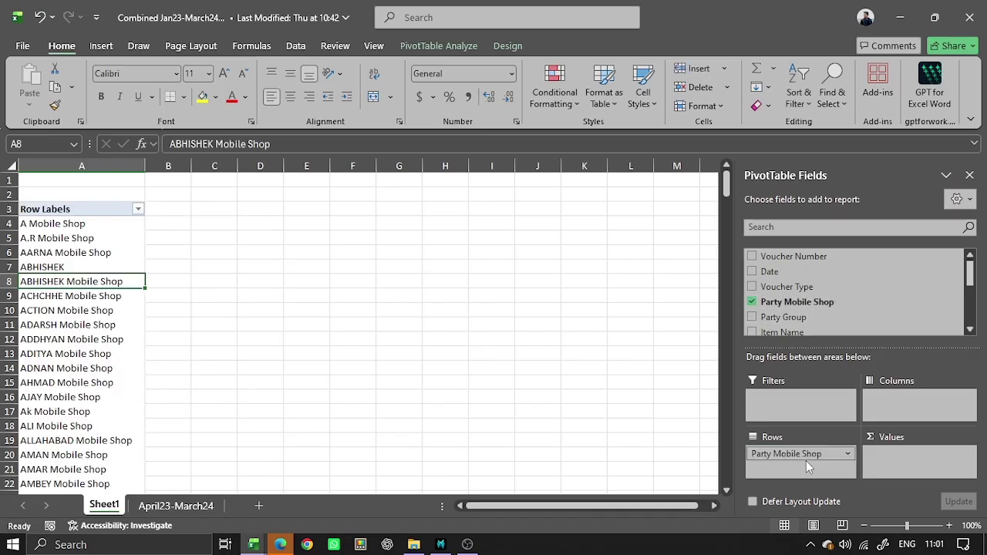
click(969, 330)
click(969, 330)
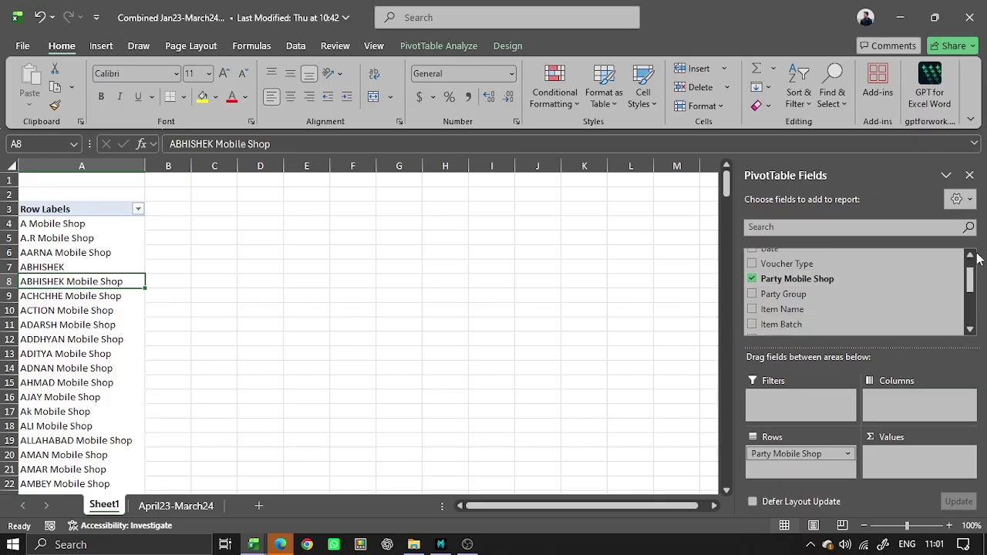
key(ctrl+F1)
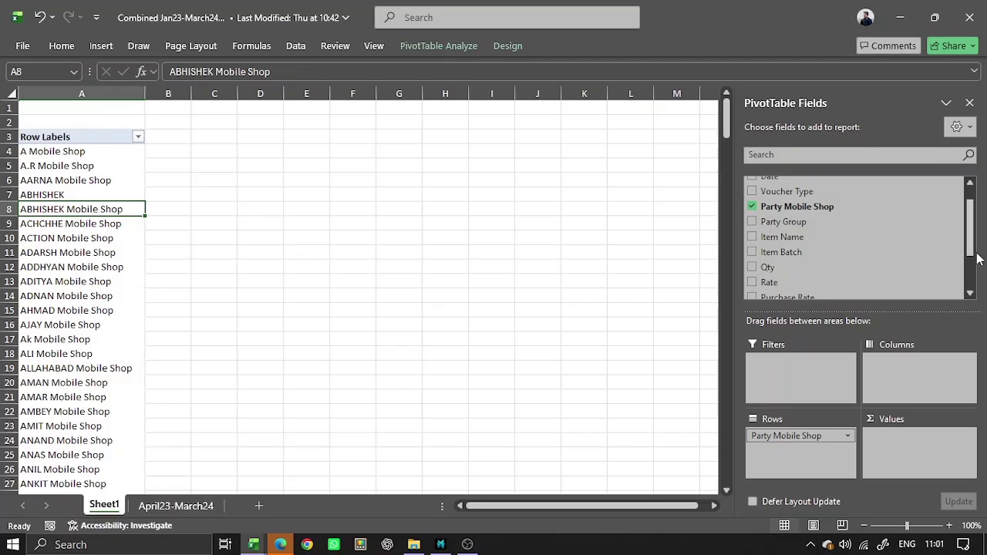
Step: Add Item Name to the PivotTable's columns and Qty to its values
scroll(978, 259, down, 3)
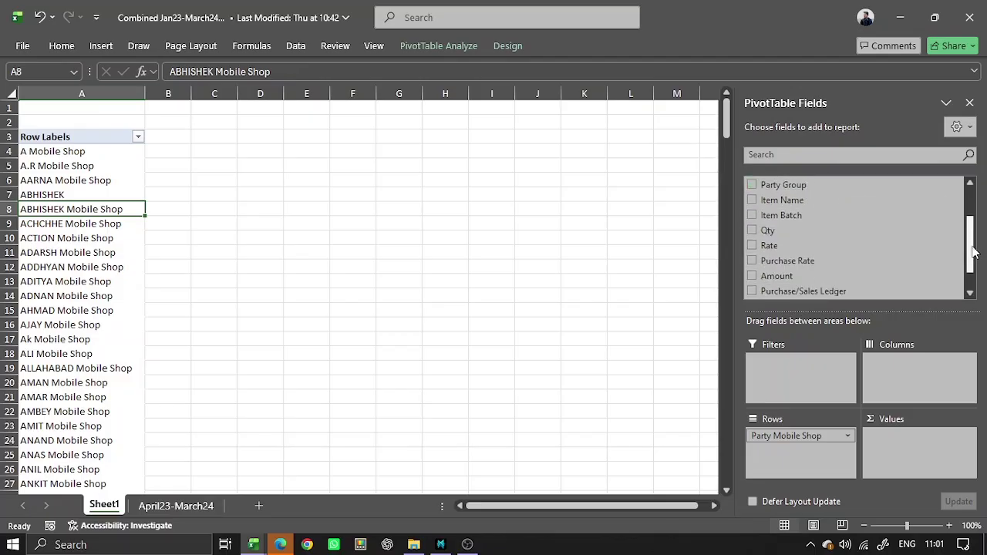
drag(806, 193, 895, 371)
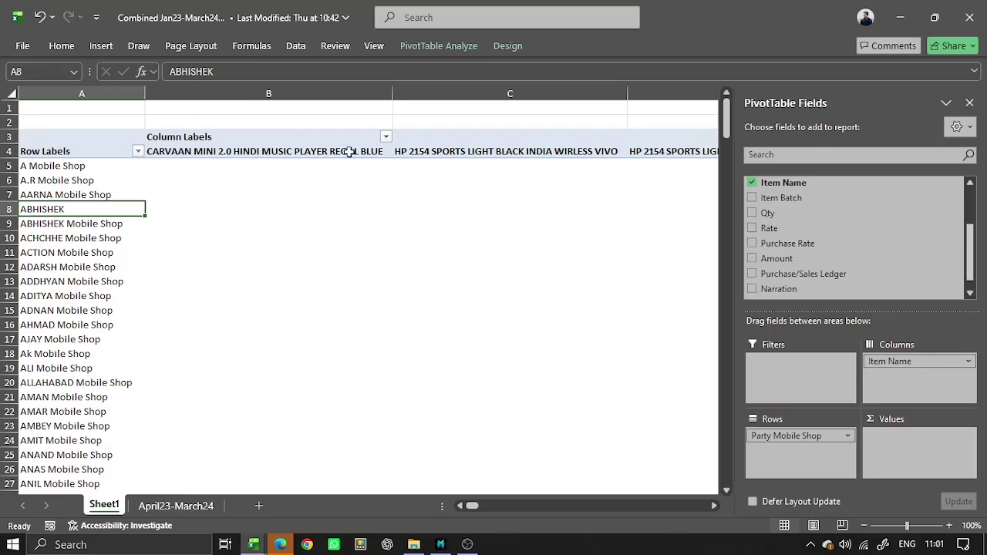
scroll(794, 223, down, 1)
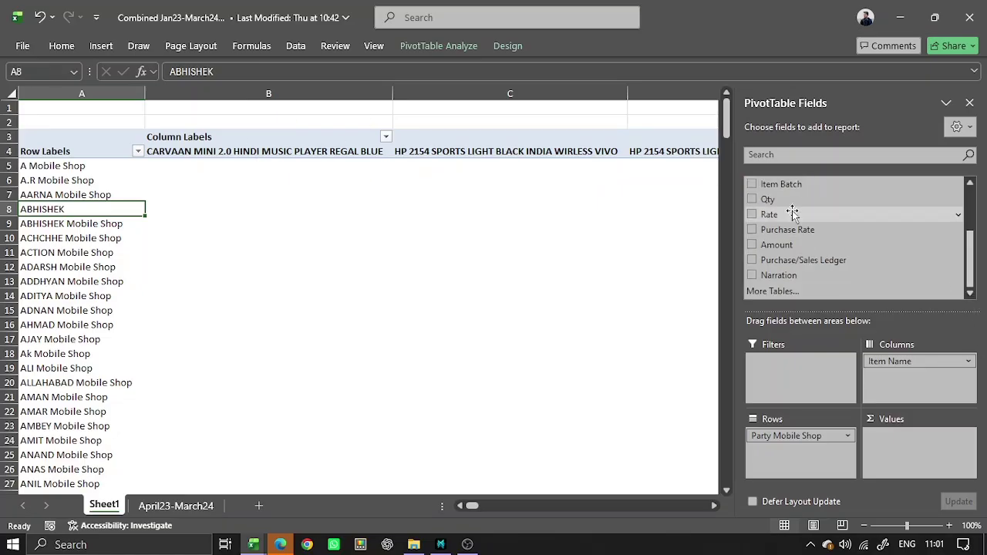
drag(783, 199, 909, 447)
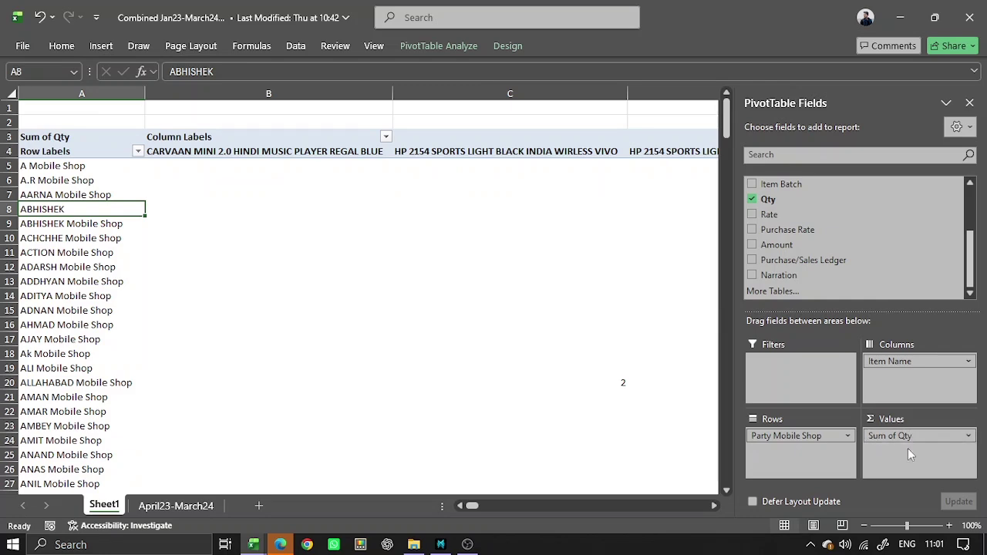
Step: Examine the Qty entries in the first rows of the April23-March24 sheet, then go back to Sheet1
click(195, 507)
click(713, 151)
key(Right)
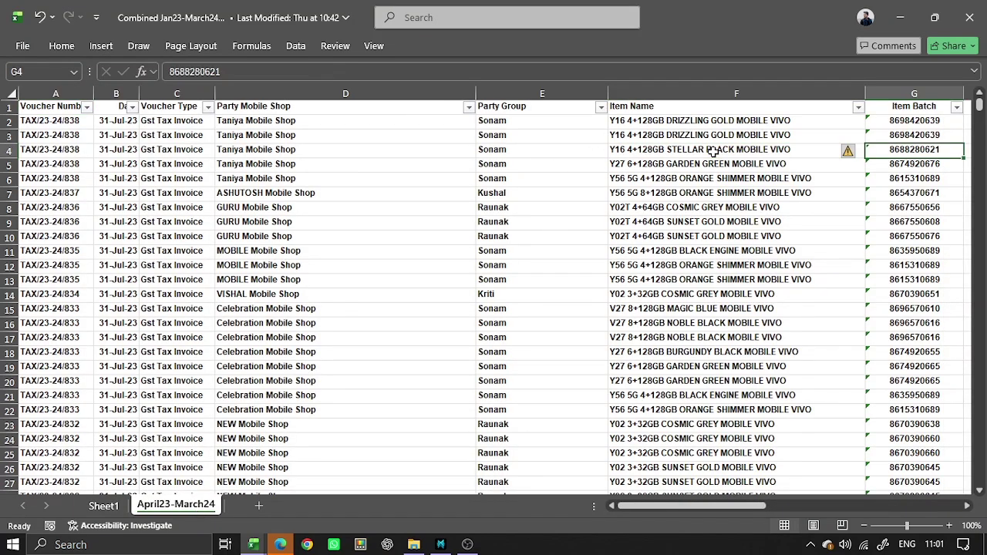
key(Right)
key(Right)
key(Right)
key(Left)
key(Left)
key(Left)
key(Up)
key(Up)
key(Up)
key(Down)
key(Down)
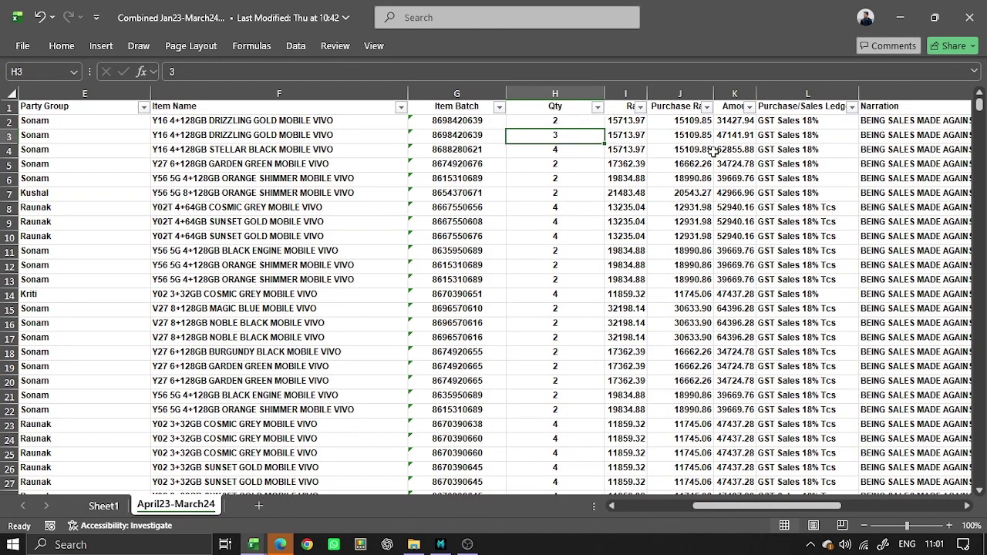
key(Up)
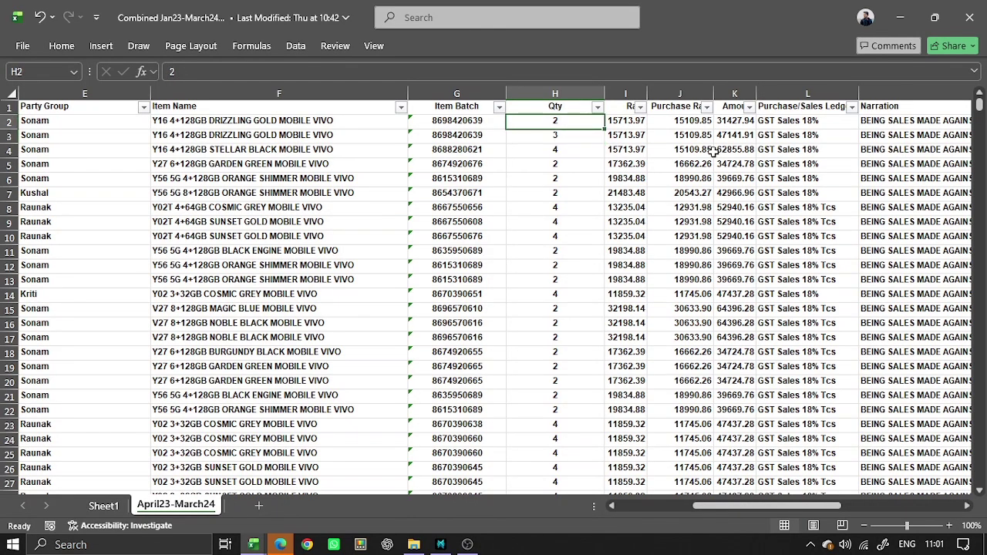
key(Down)
key(Down)
key(Down)
key(Up)
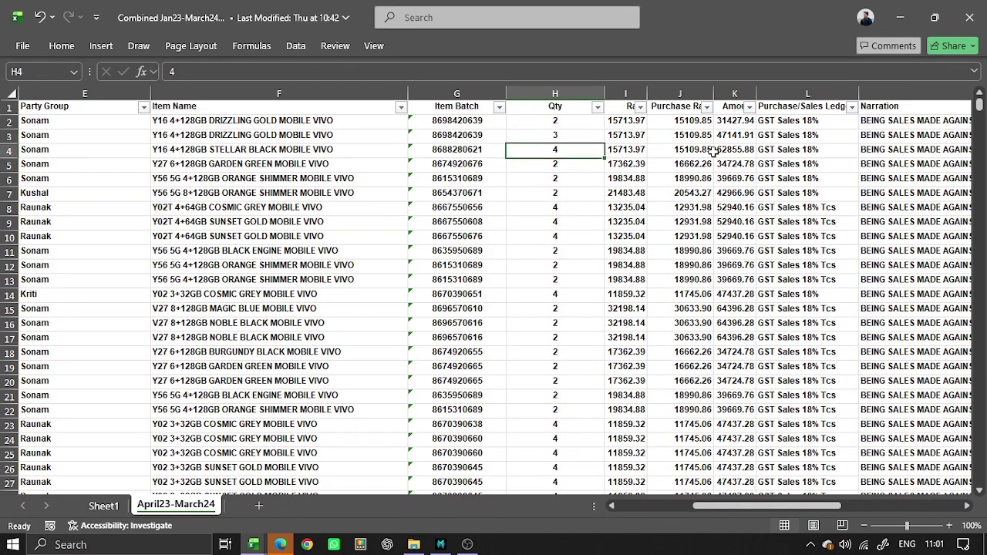
key(Up)
key(ctrl+Page_Up)
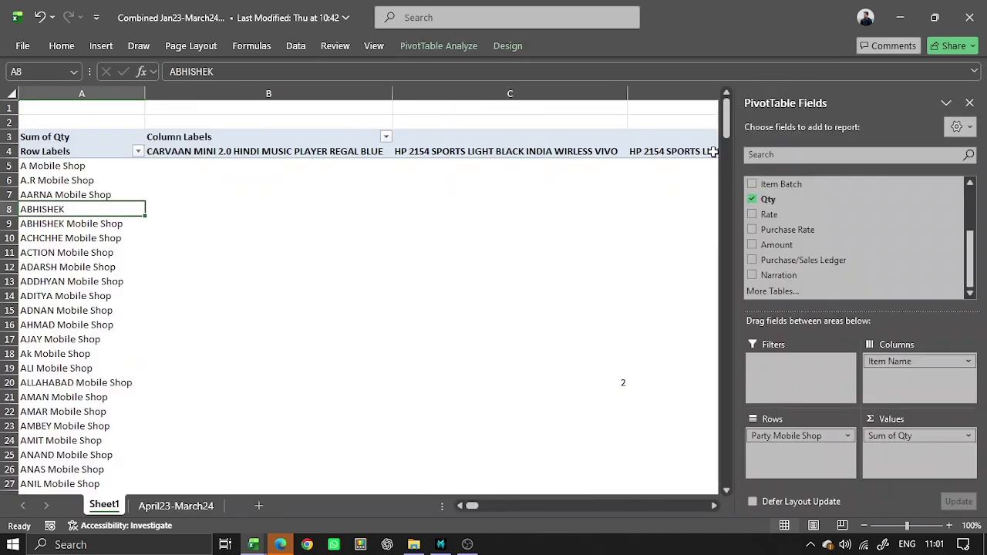
Step: Replace Qty with Item Batch as the value field of the Sheet1 PivotTable
drag(935, 440, 892, 435)
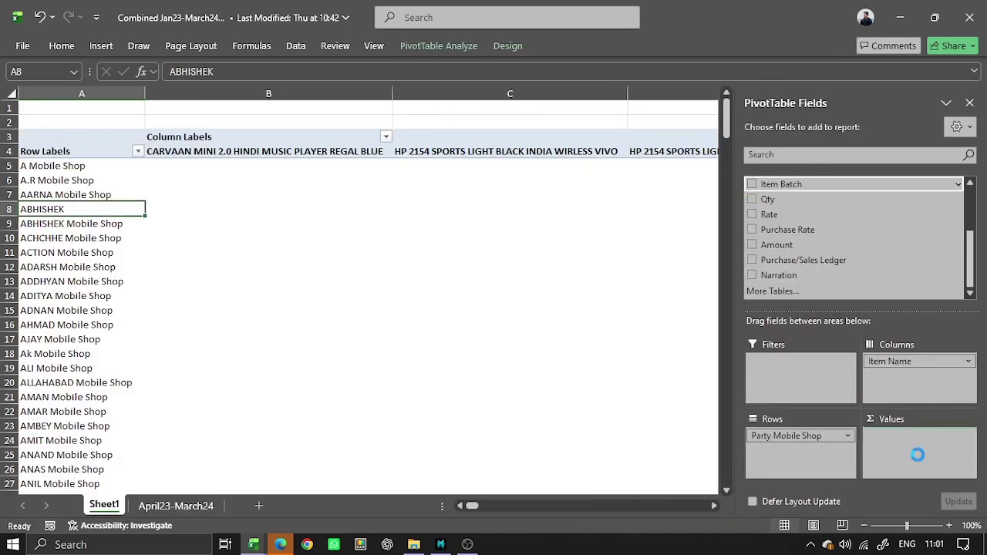
click(542, 413)
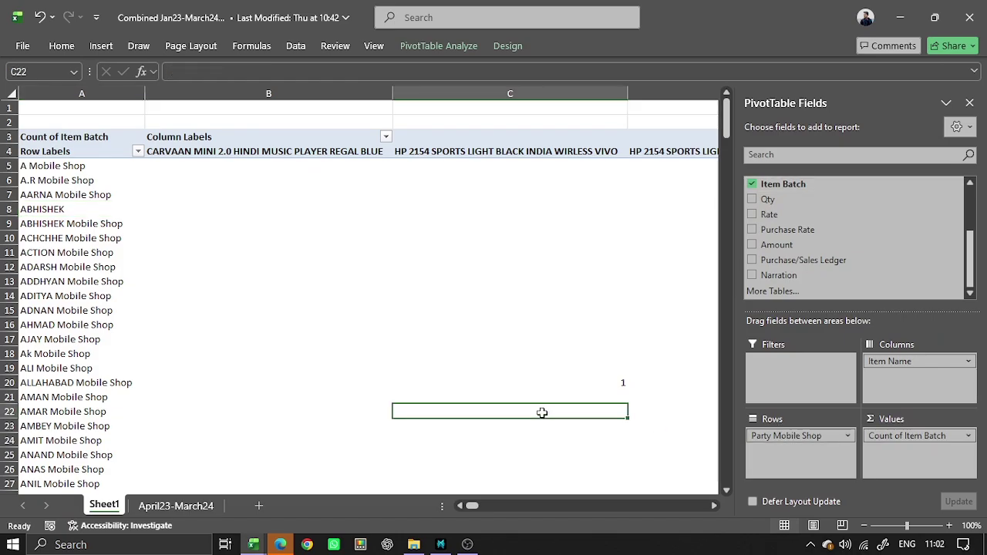
Step: Examine the Item Batch counts per shop across the item columns, ending back at the row labels
click(88, 395)
click(260, 339)
key(Right)
key(Right)
key(Right)
key(Right)
key(Right)
key(Right)
key(Right)
key(Right)
key(Right)
key(Right)
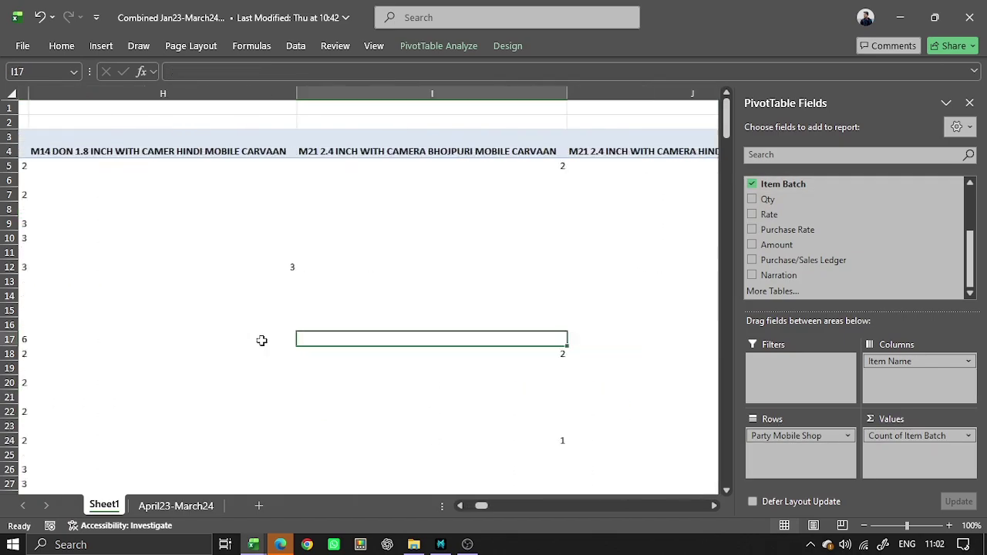
key(Left)
key(Left)
key(Left)
key(Left)
key(Left)
key(Left)
key(Left)
key(Left)
key(Left)
key(Left)
key(Left)
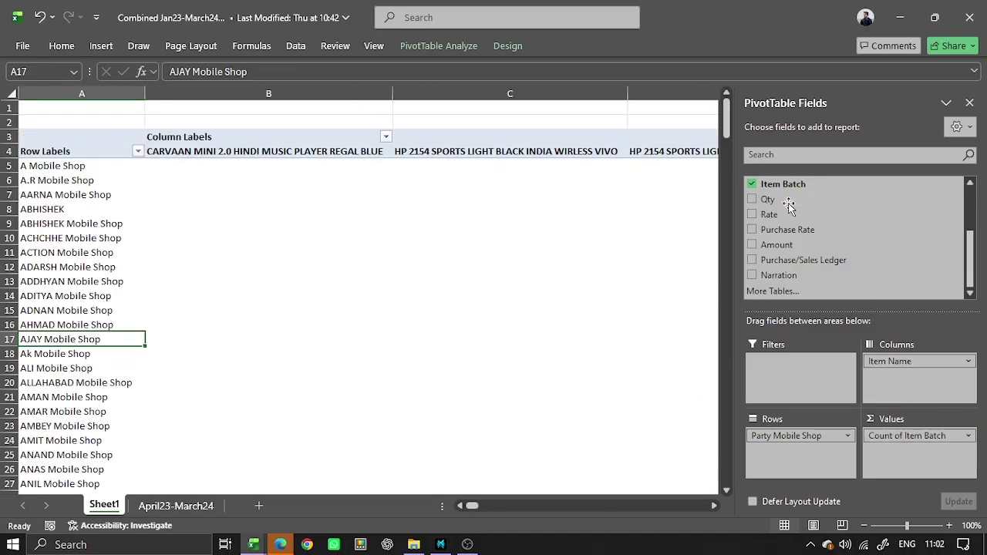
Step: Replace Item Batch with Qty in the PivotTable's values and summarize it by Count
drag(788, 201, 910, 441)
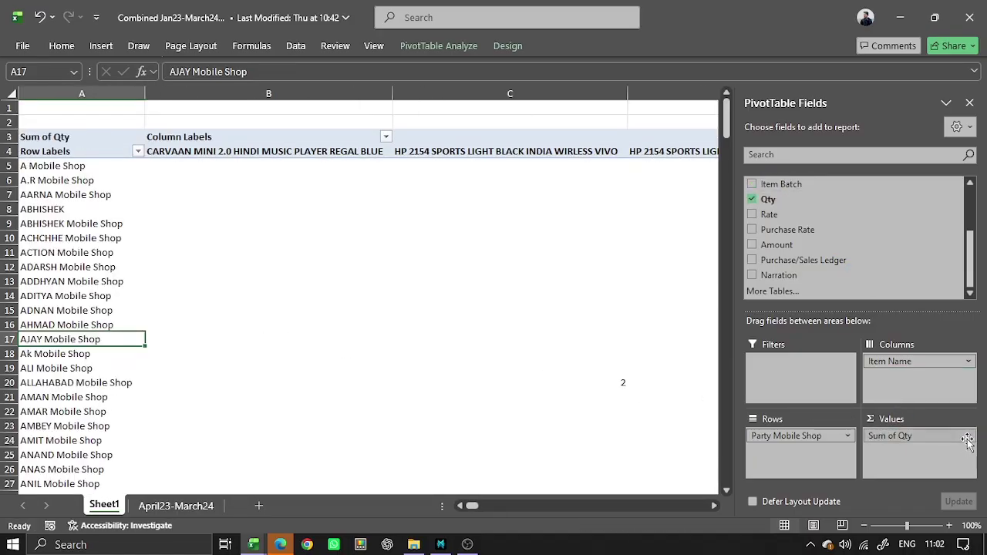
click(968, 436)
click(894, 417)
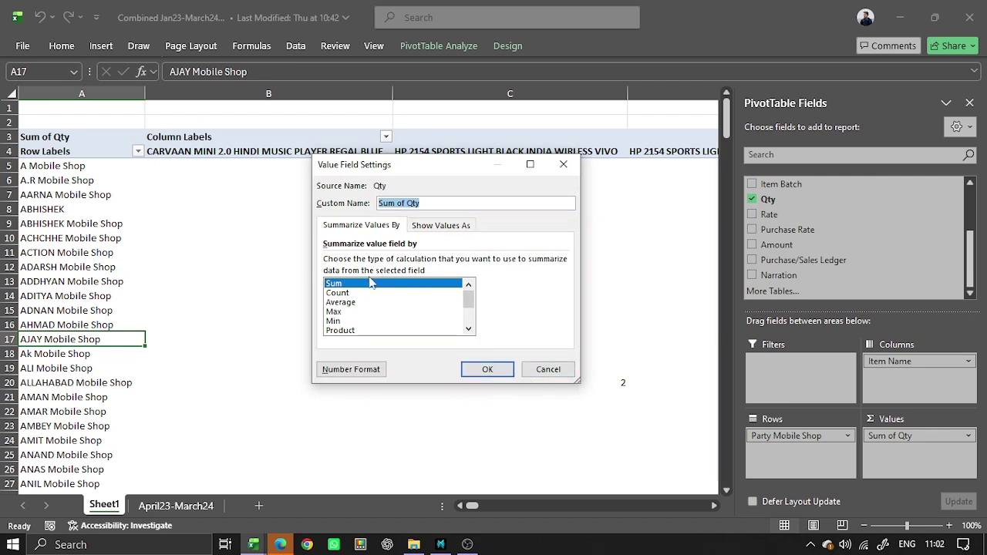
click(469, 329)
click(468, 329)
click(468, 330)
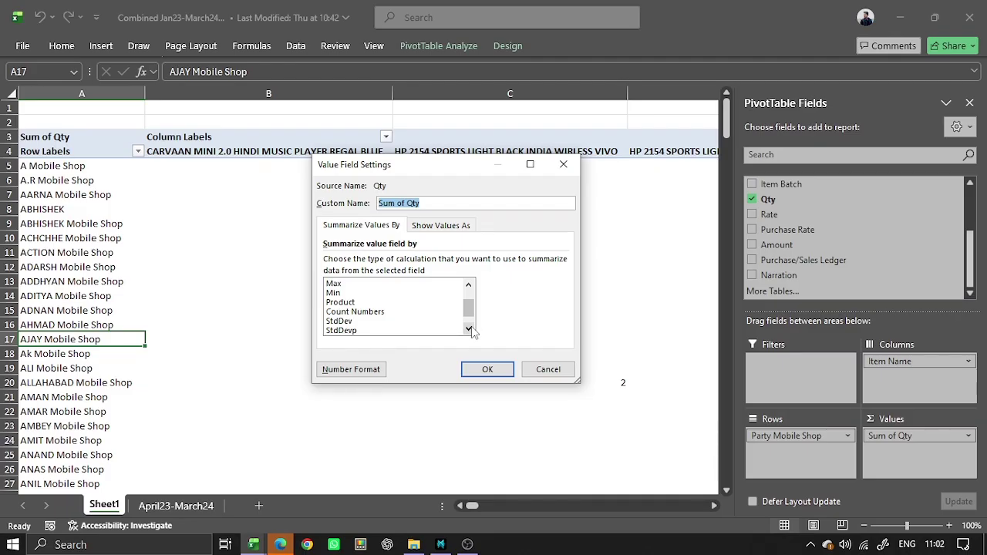
click(468, 284)
click(468, 284)
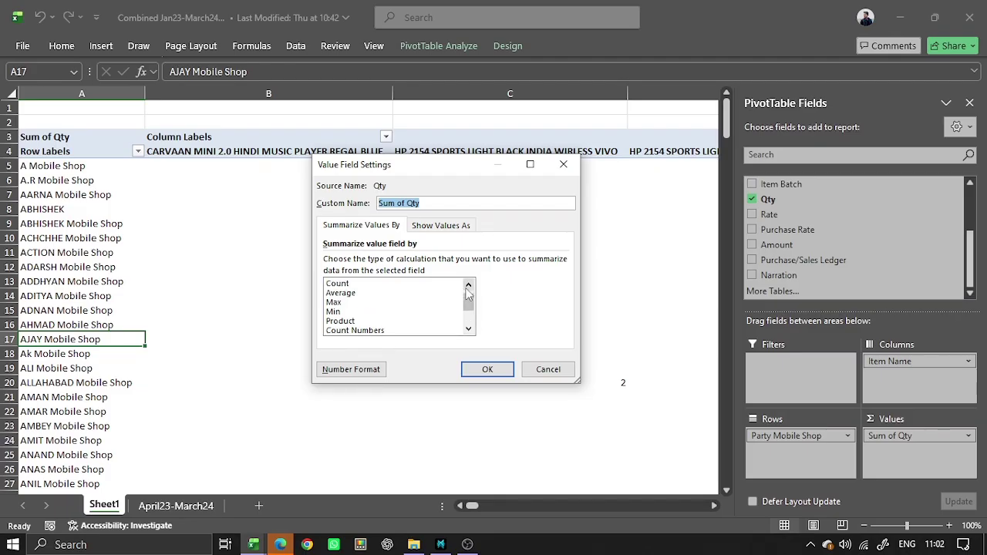
click(404, 283)
click(504, 370)
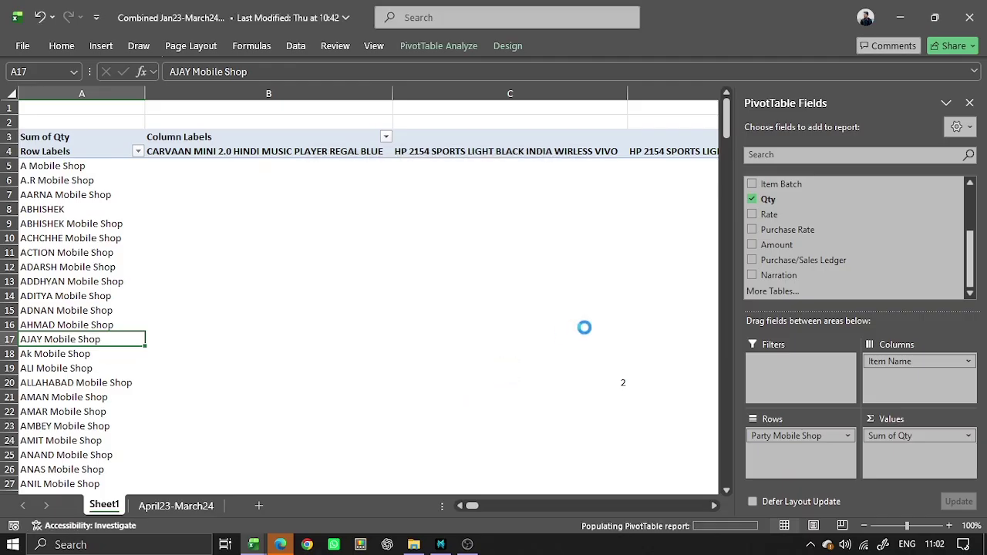
Step: Examine the Qty counts for the shops across the Carvaan item columns
click(570, 365)
key(Right)
key(Right)
key(Right)
key(Right)
key(Right)
key(Right)
key(Right)
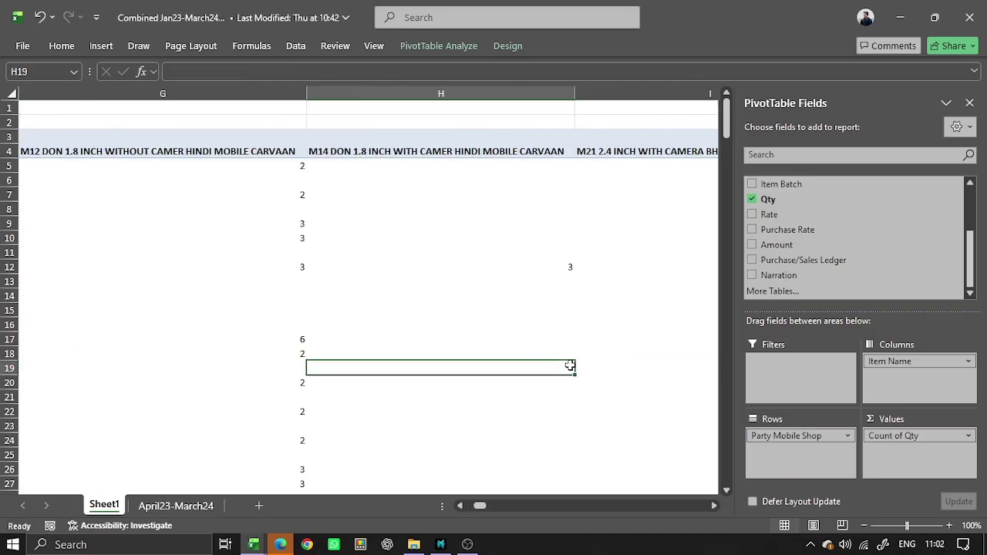
key(Left)
key(Left)
key(Left)
key(Left)
key(Left)
key(Right)
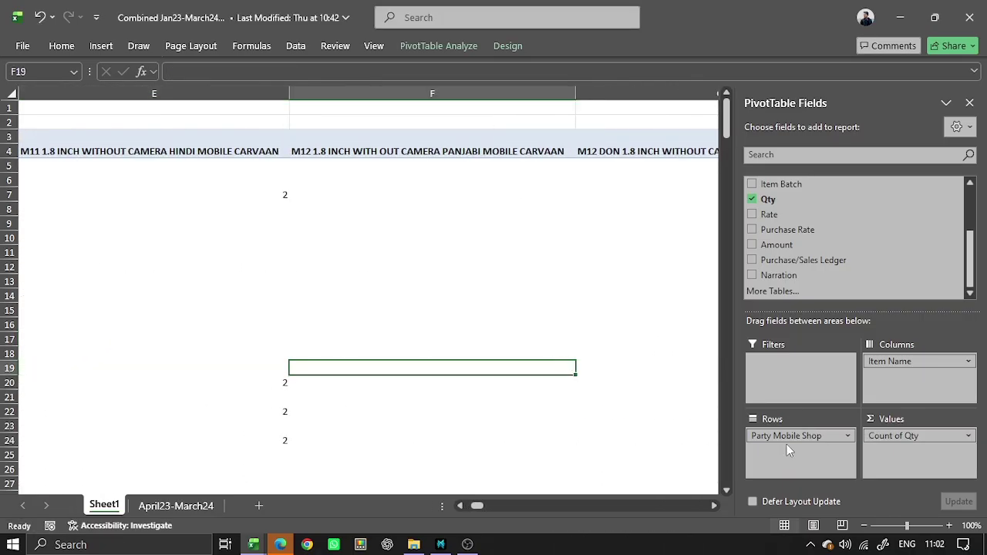
click(968, 435)
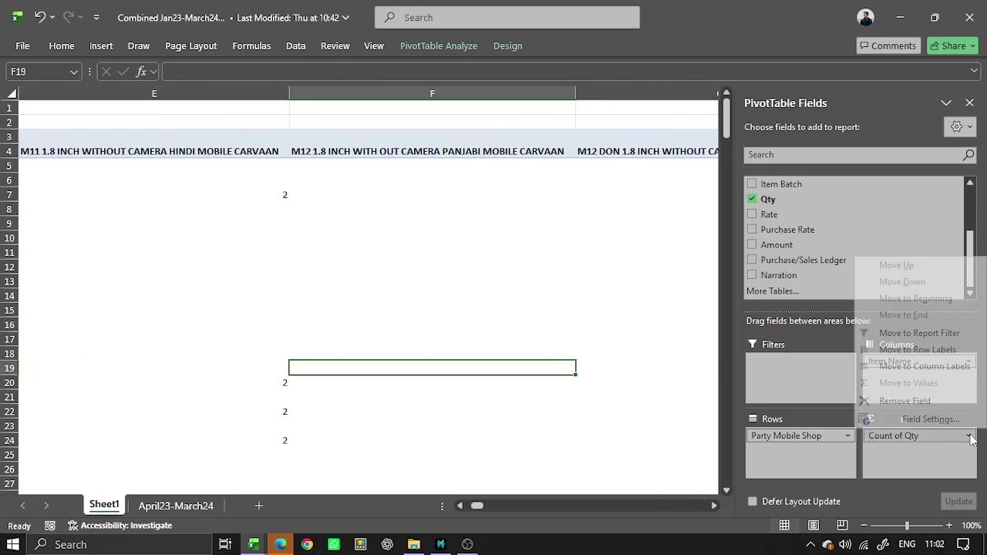
click(283, 355)
right_click(283, 355)
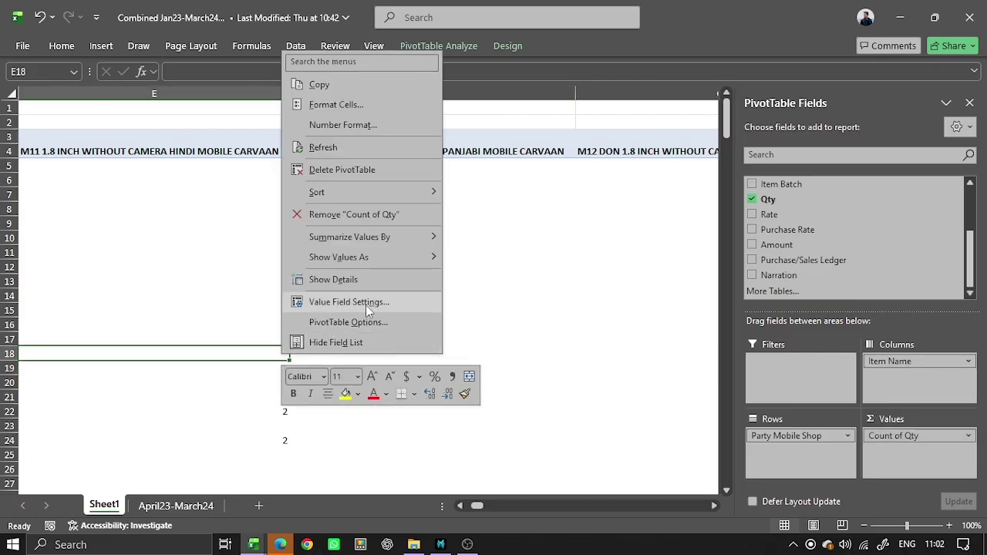
key(Escape)
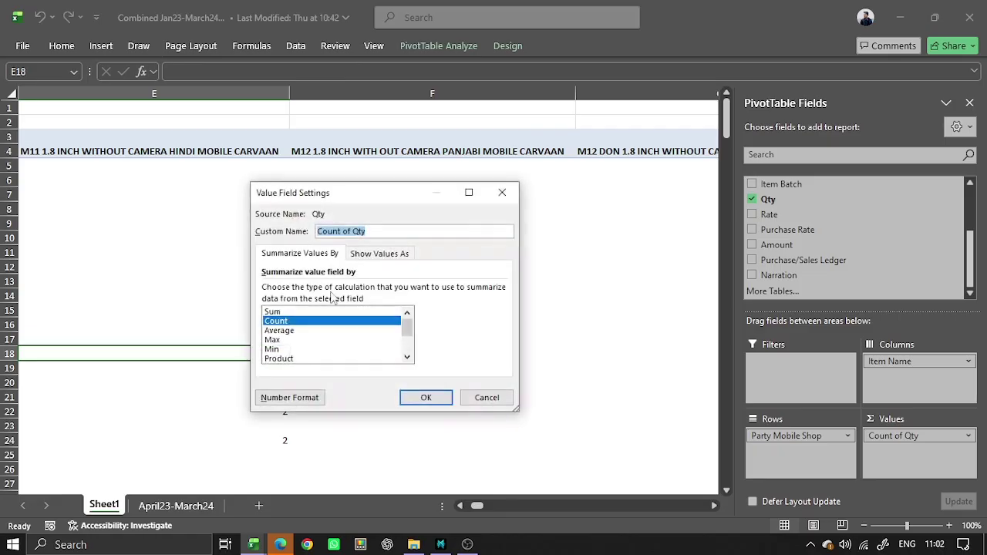
click(487, 397)
Step: Summarize the PivotTable's Qty values by Sum
right_click(295, 278)
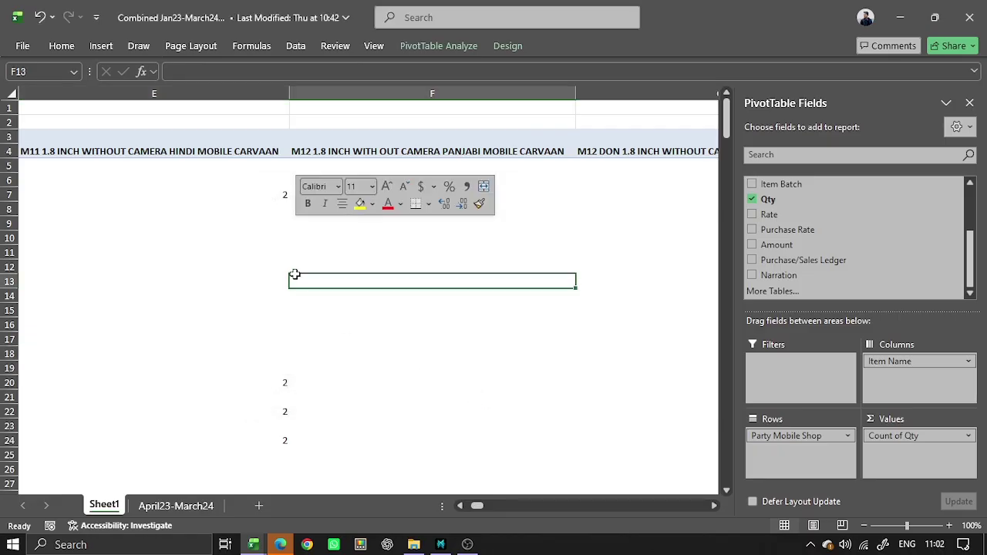
mouse_move(429, 421)
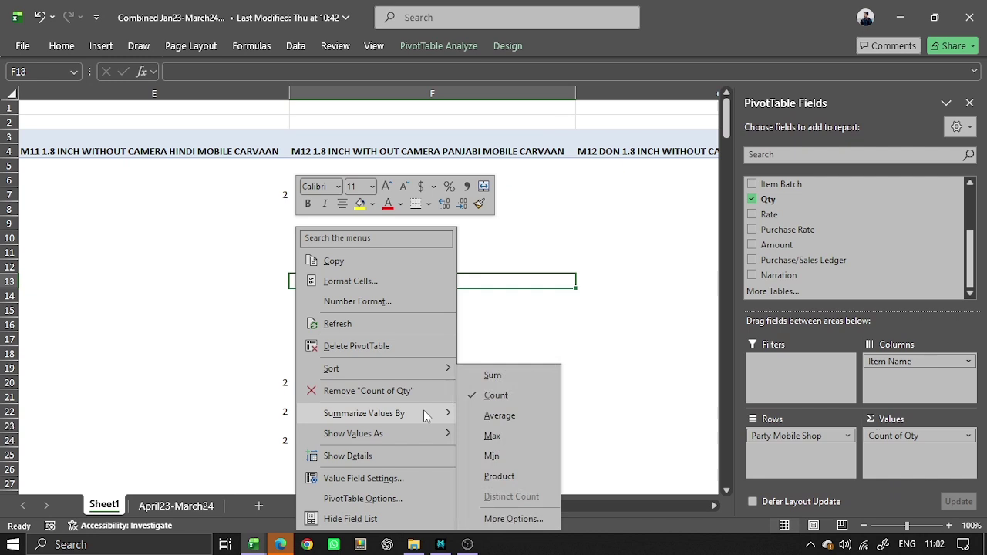
click(504, 373)
click(550, 338)
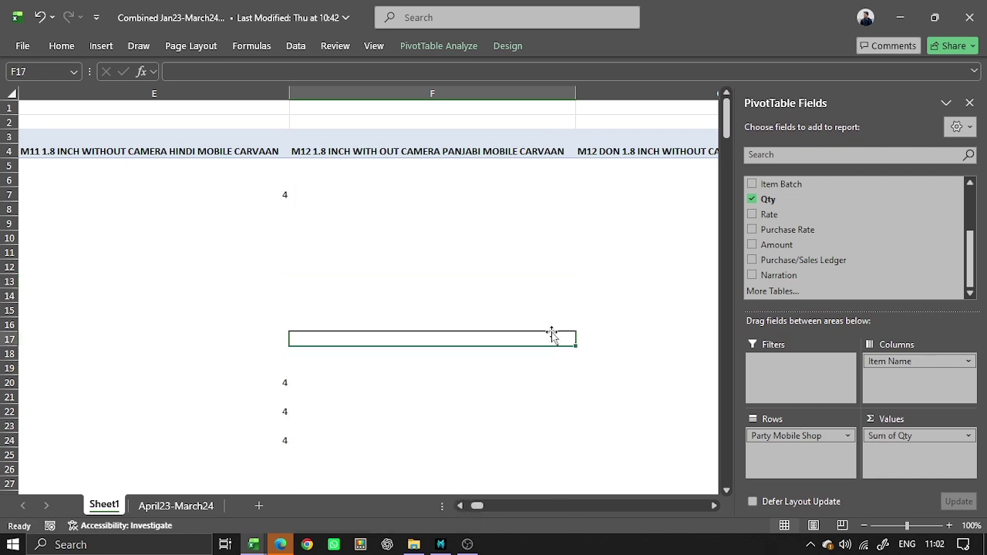
Step: Examine the summed Qty values across the item columns, ending back at the row labels
key(Right)
key(Right)
key(Right)
key(Right)
key(Left)
key(Left)
key(Left)
key(Left)
key(Home)
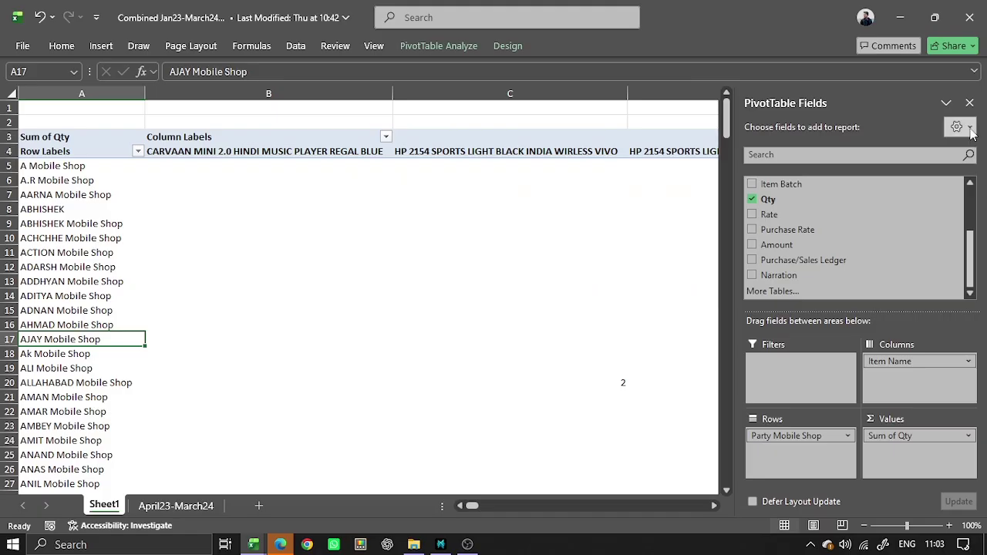
Step: Hide the PivotTable field list and select cell C6 inside the PivotTable
click(969, 103)
click(484, 178)
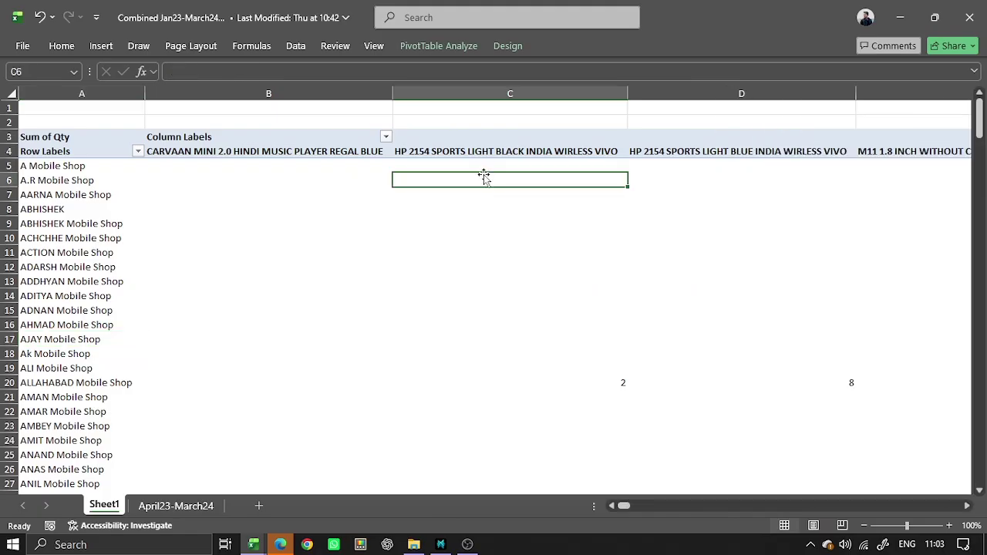
ctrl+scroll(486, 180, down, 6)
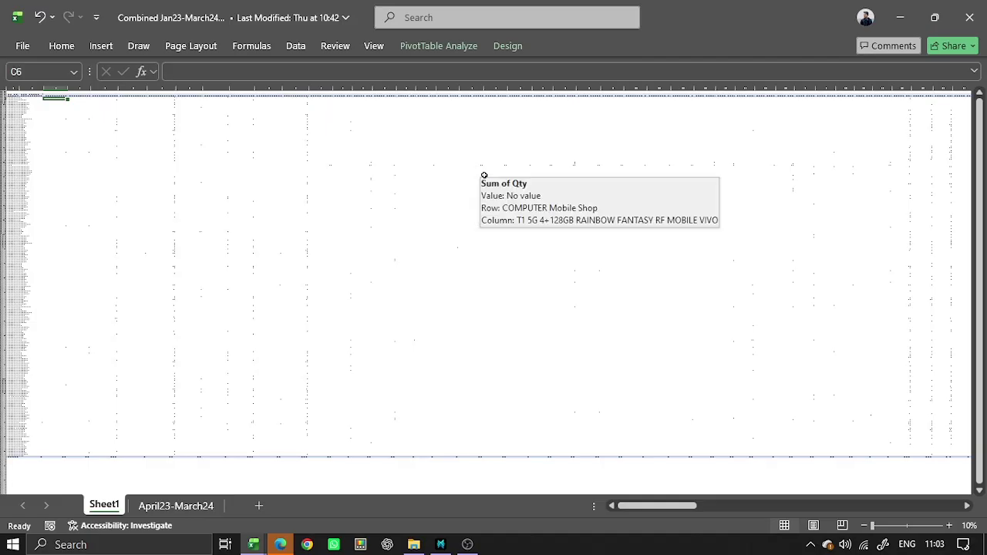
ctrl+scroll(484, 175, up, 3)
ctrl+scroll(483, 175, up, 4)
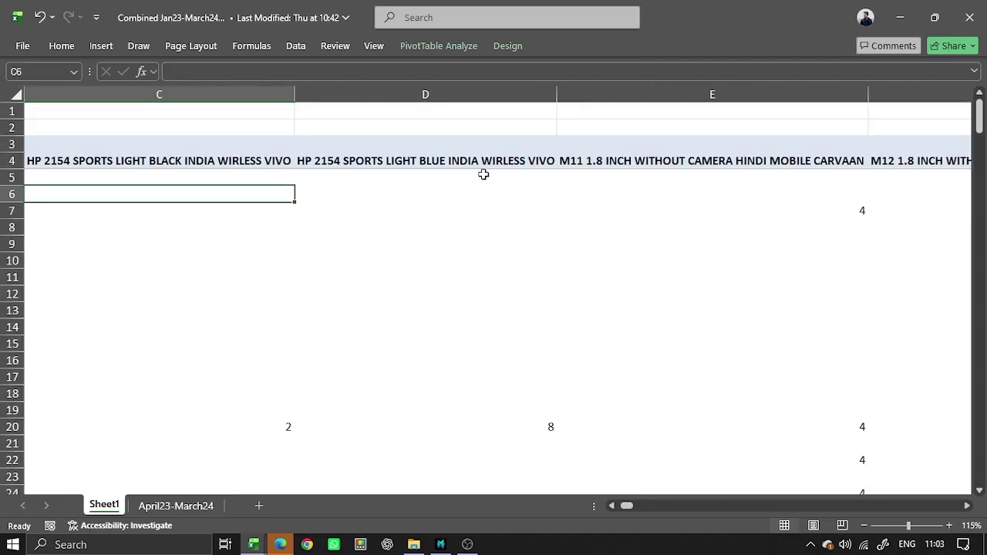
Step: Narrow the PivotTable's item columns, from column B across to the Grand Total column, to one uniform smaller width
scroll(484, 174, left, 2)
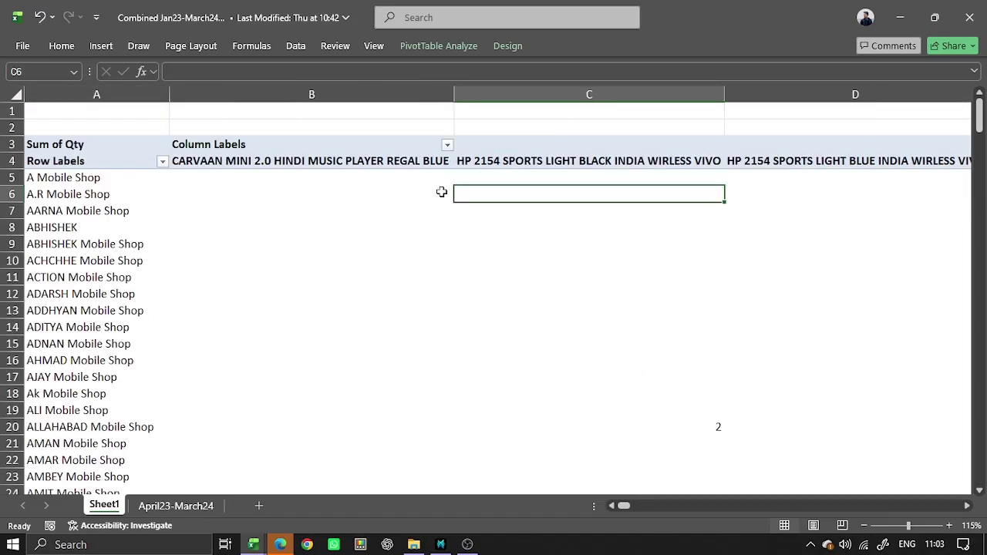
click(377, 166)
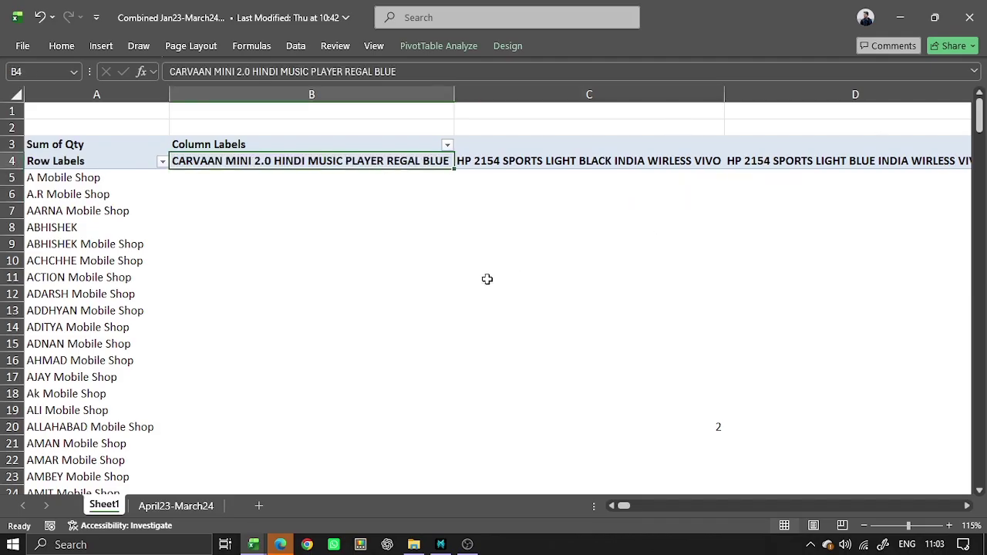
key(ctrl+space)
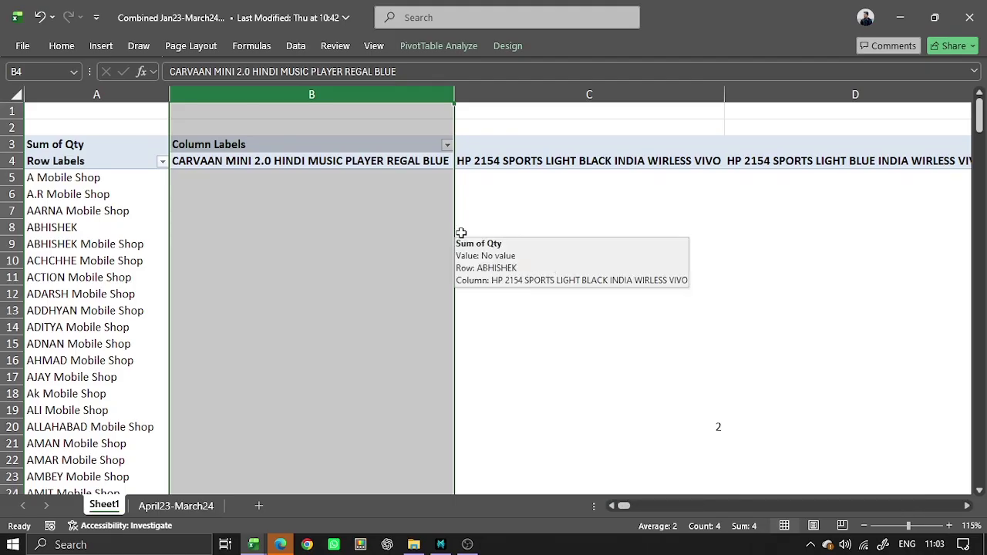
key(Return)
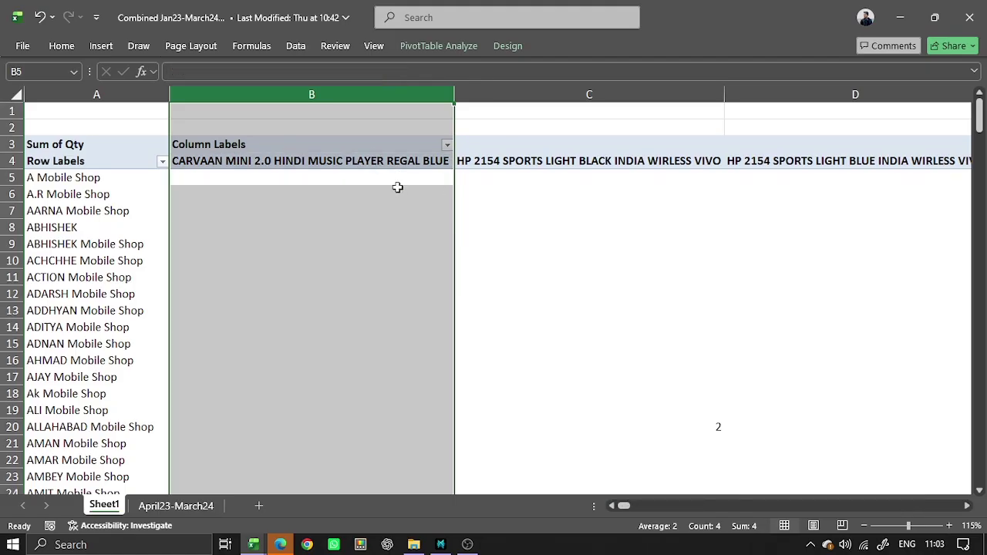
key(Return)
key(Return)
key(Return)
key(shift+Return)
key(shift+Return)
key(shift+Return)
key(shift+Return)
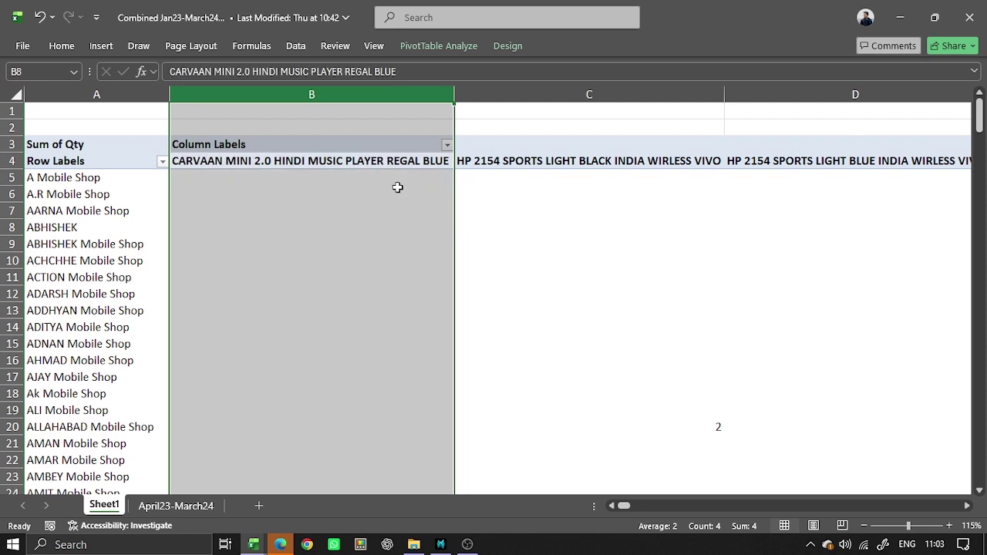
key(ctrl+shift+Right)
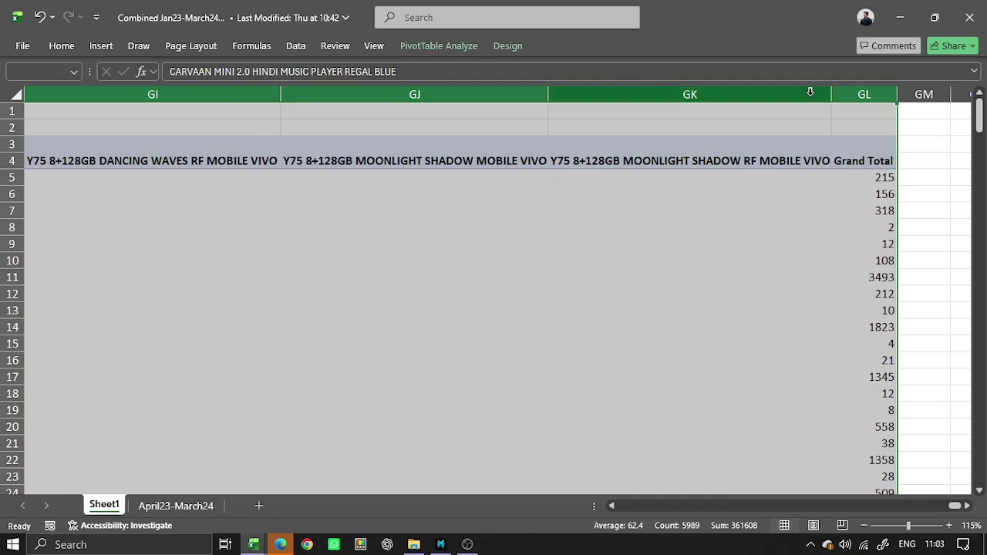
drag(831, 94, 627, 94)
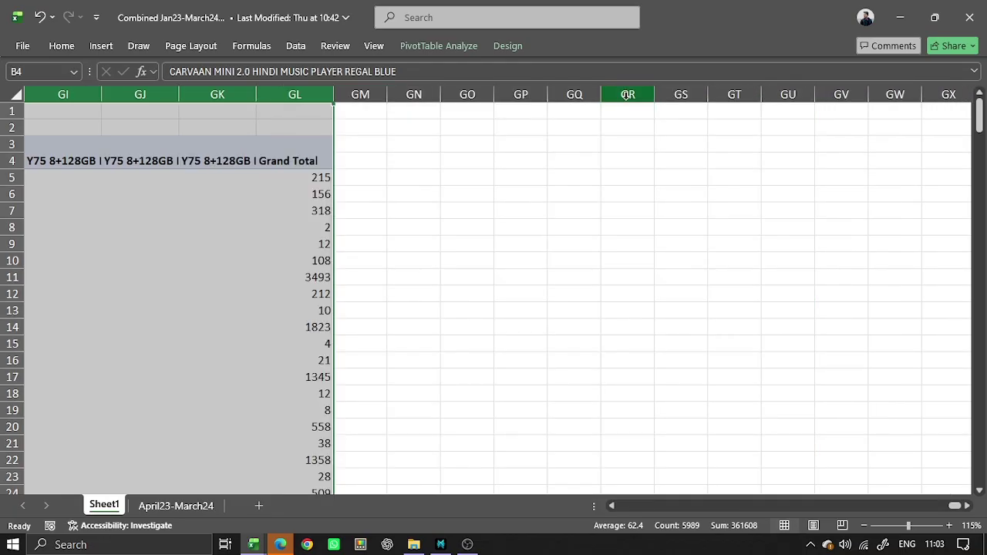
Step: Wrap the text of the item headers in row 4
key(ctrl+Left)
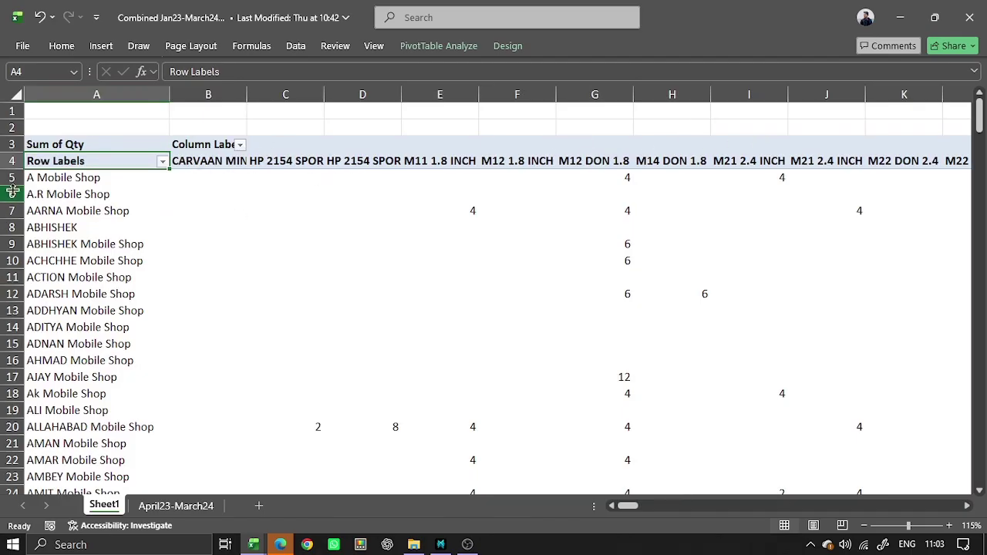
click(6, 160)
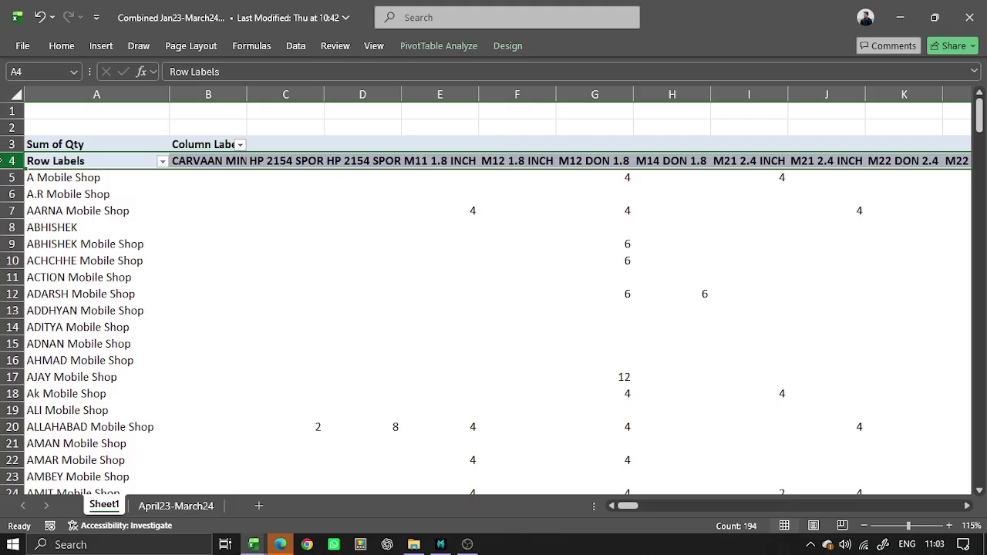
key(alt)
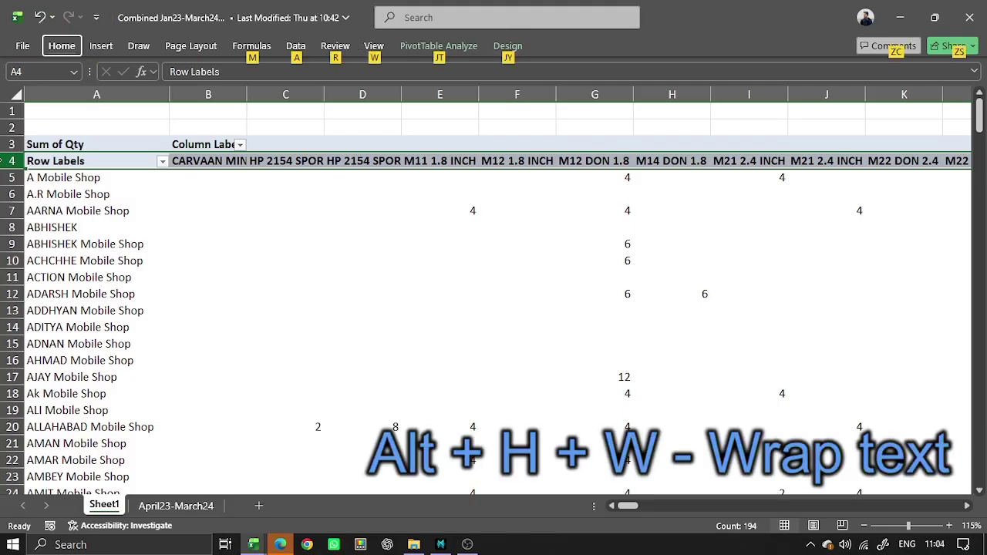
key(h)
key(alt+h)
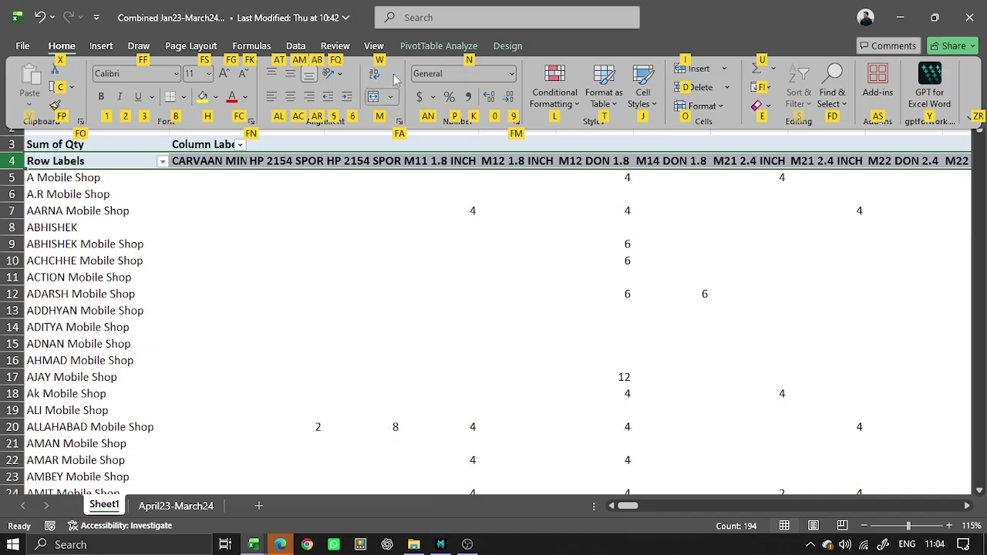
key(w)
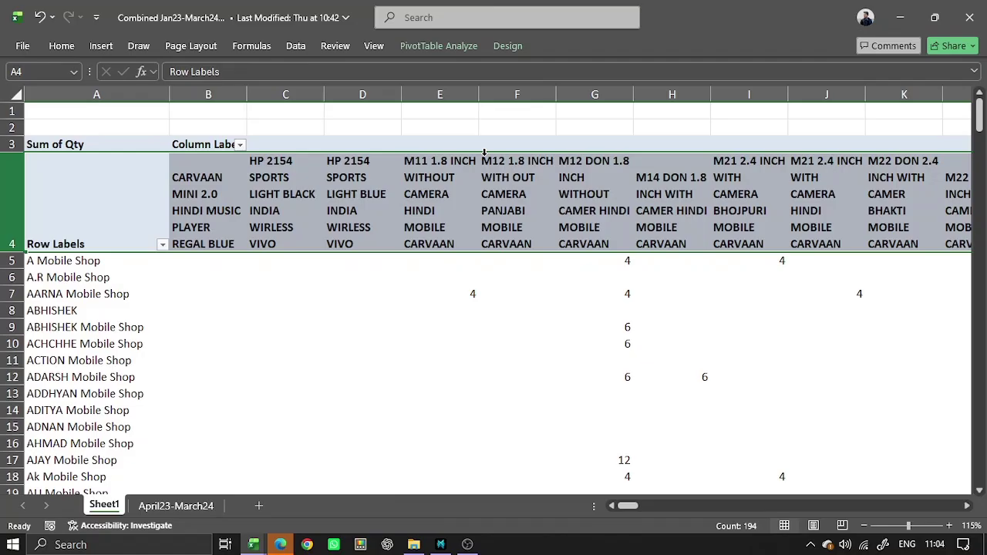
Step: Add Format Painter and All Borders to the Quick Access Toolbar
click(61, 45)
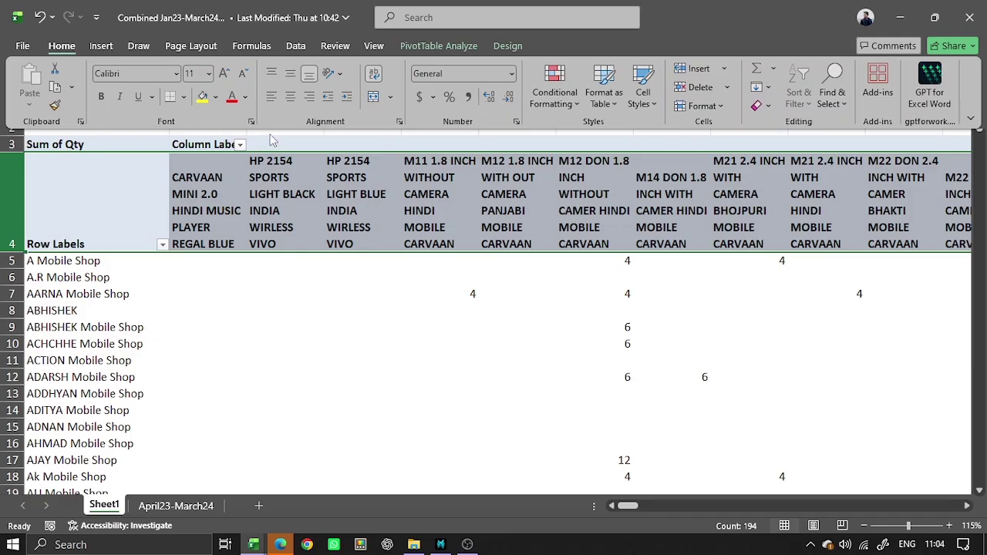
right_click(59, 107)
click(92, 118)
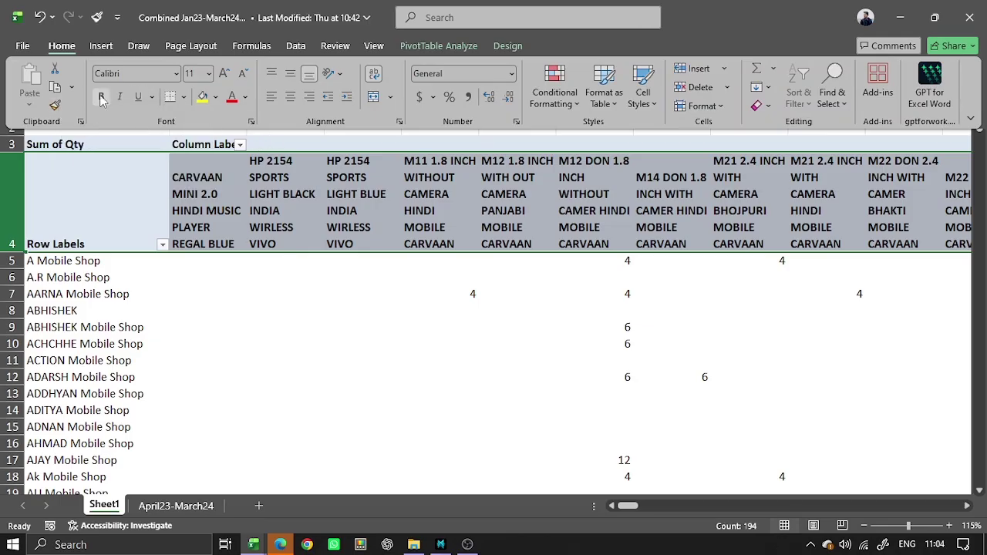
click(185, 98)
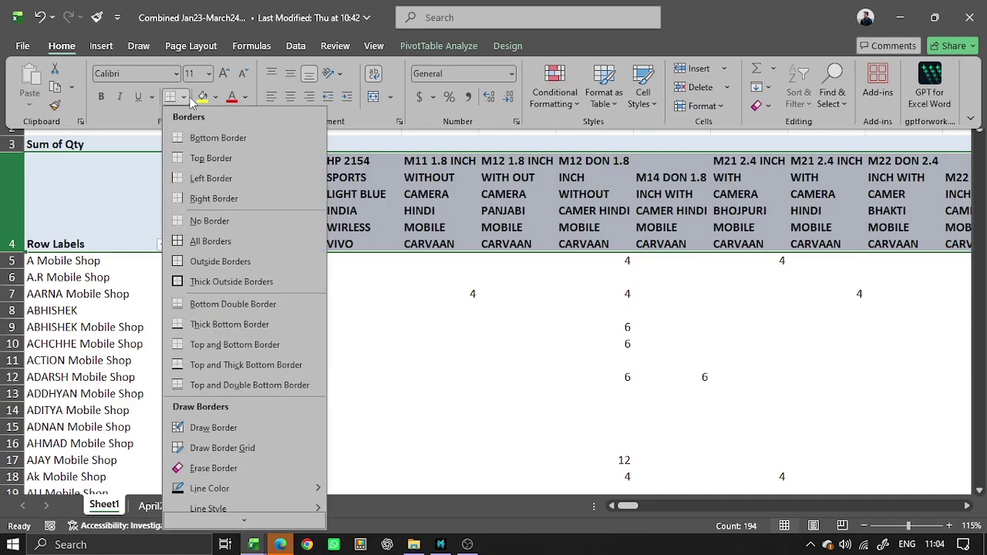
right_click(256, 247)
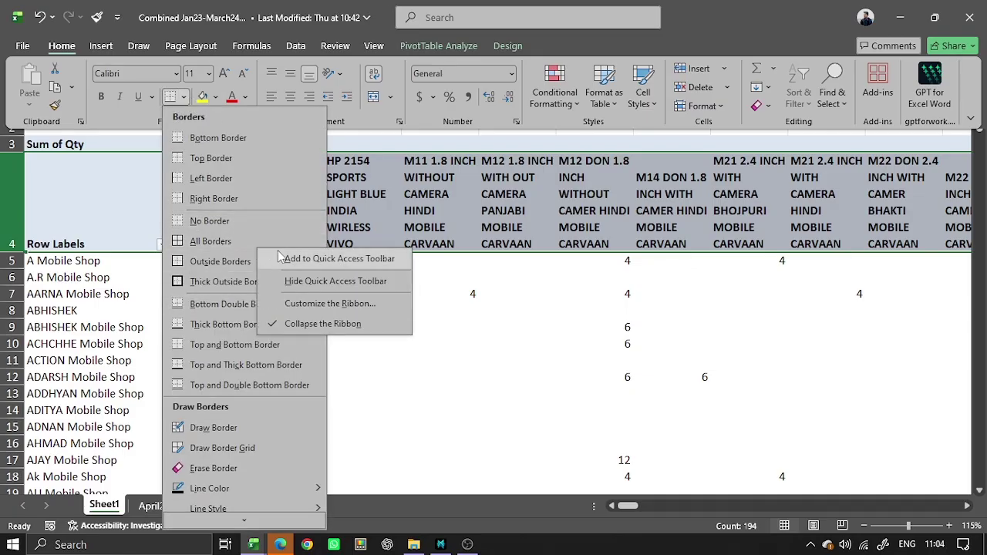
click(308, 258)
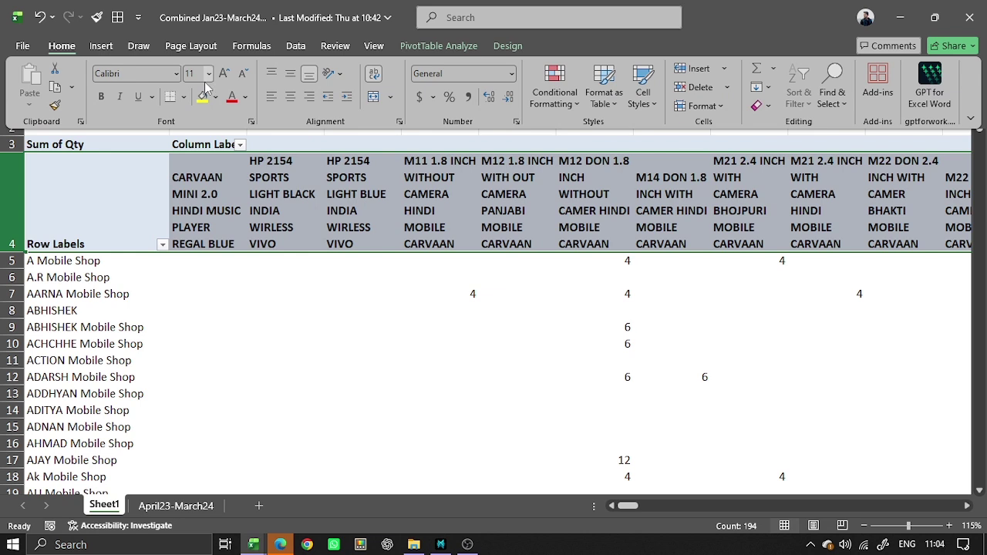
Step: Add Middle Align and Center to the Quick Access Toolbar, centring the row 4 headers horizontally
right_click(289, 77)
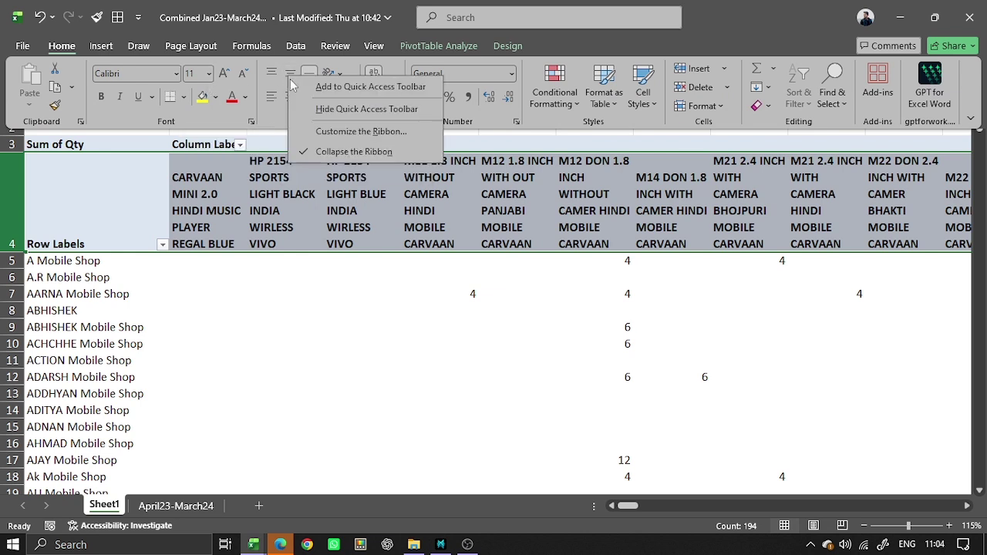
click(345, 90)
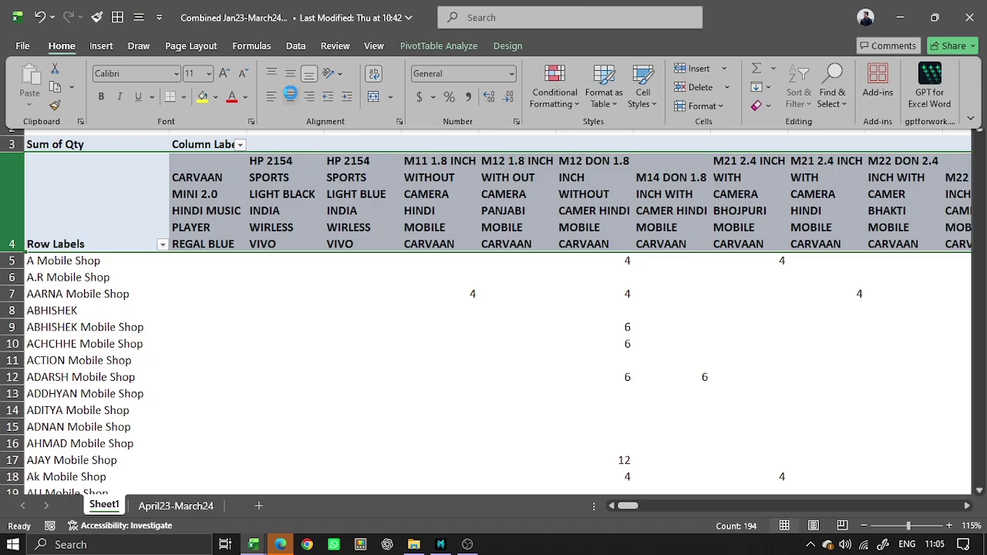
click(290, 93)
right_click(290, 93)
click(351, 104)
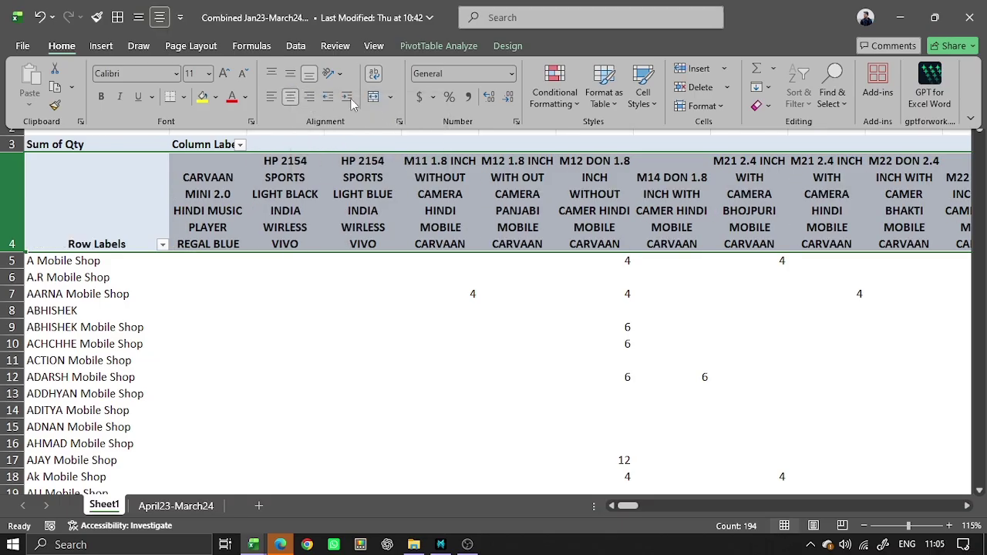
Step: Add a cell-merging command and Wrap Text to the Quick Access Toolbar
click(389, 97)
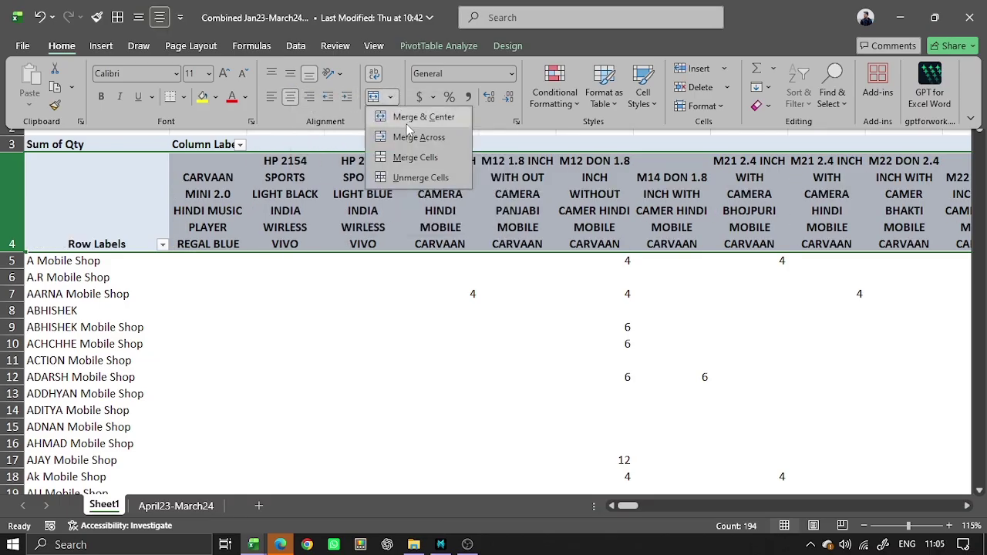
right_click(406, 126)
click(423, 135)
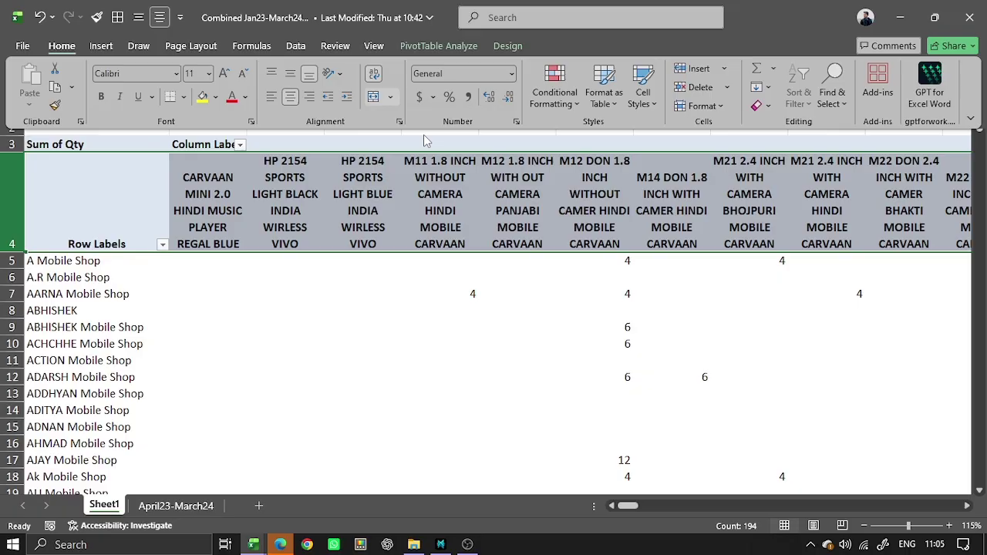
right_click(375, 85)
click(416, 91)
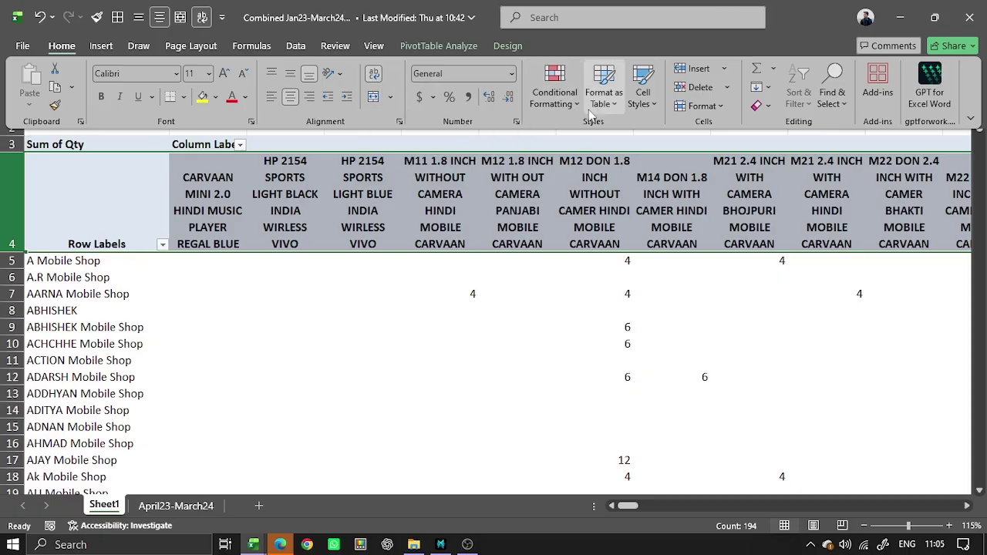
click(569, 108)
mouse_move(623, 139)
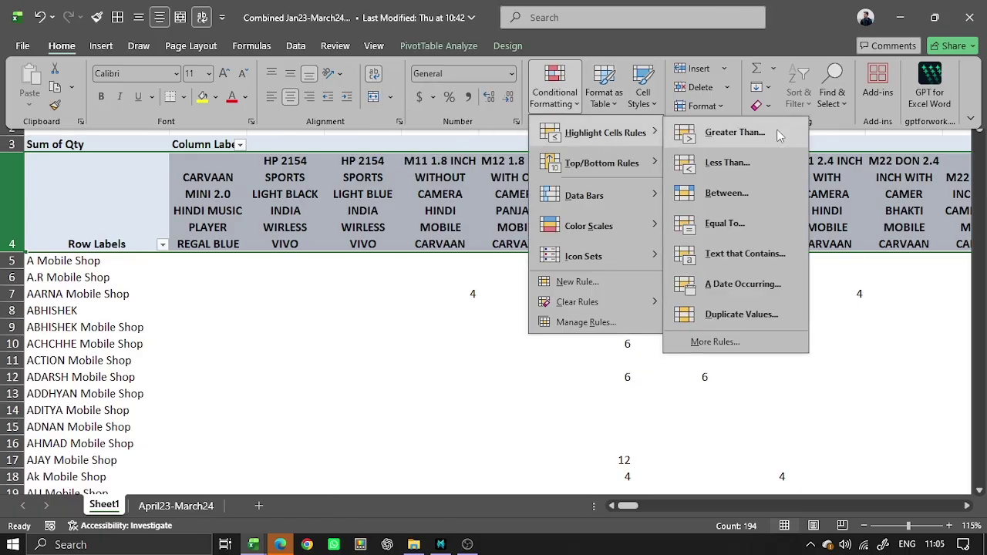
click(774, 316)
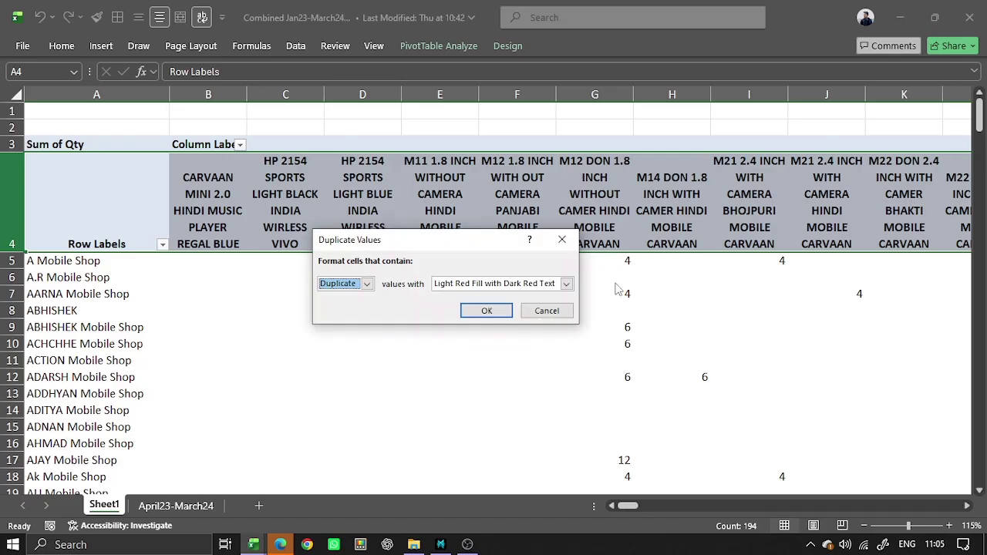
key(Escape)
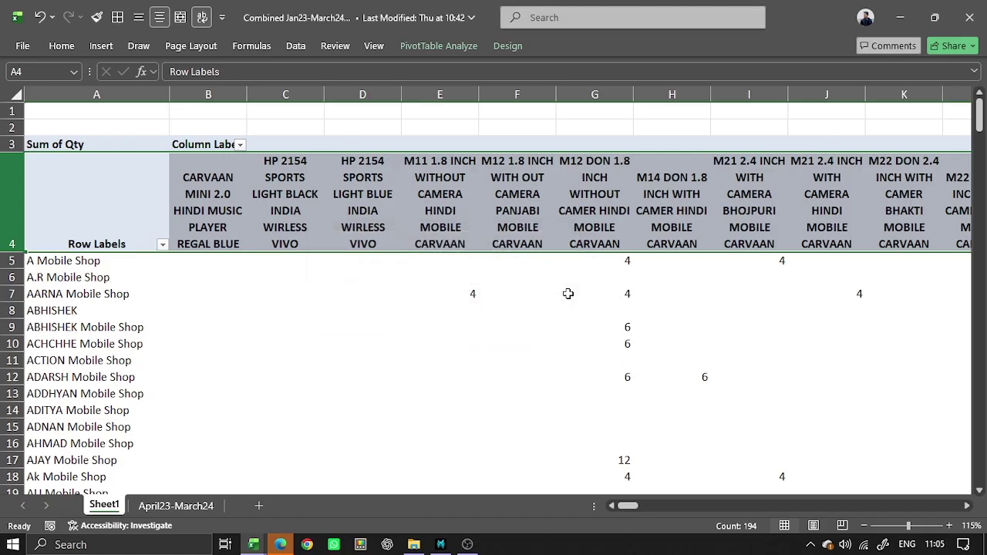
Step: Add the Duplicate Values conditional formatting rule to the Quick Access Toolbar
click(62, 45)
click(567, 96)
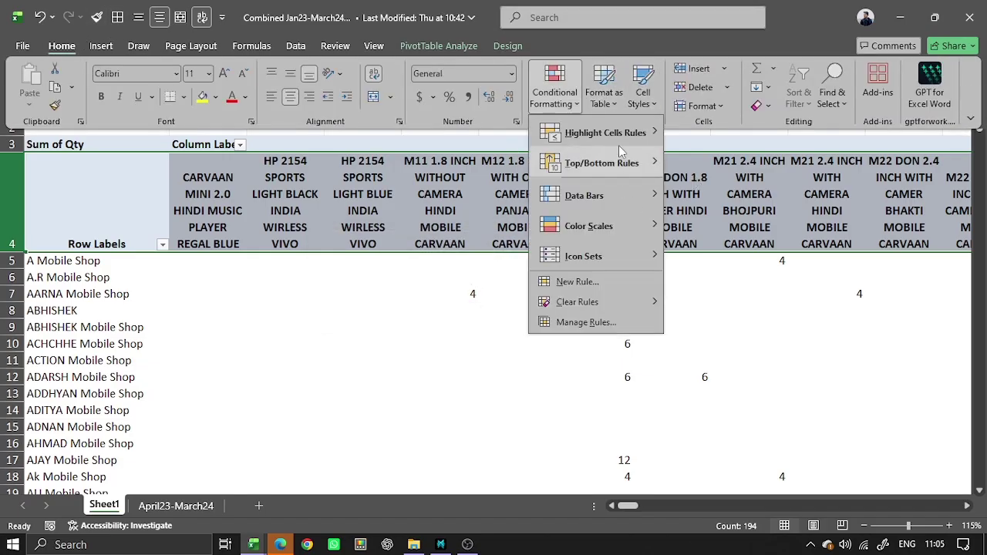
mouse_move(617, 140)
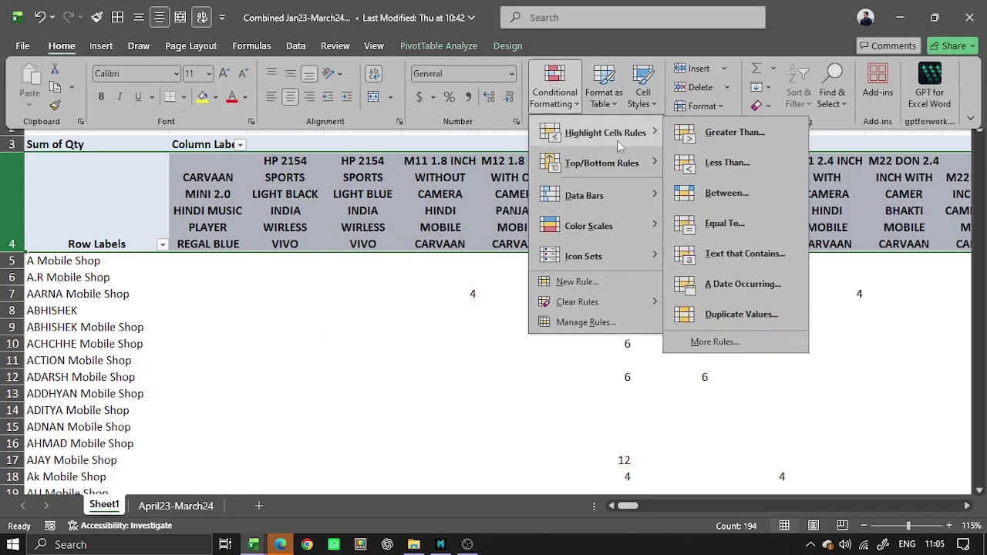
right_click(725, 306)
click(756, 317)
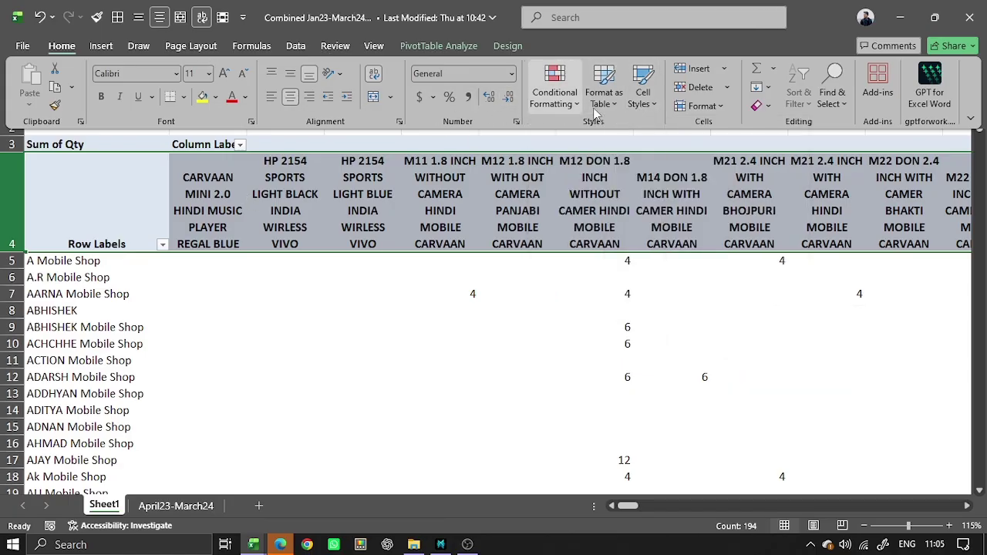
click(615, 99)
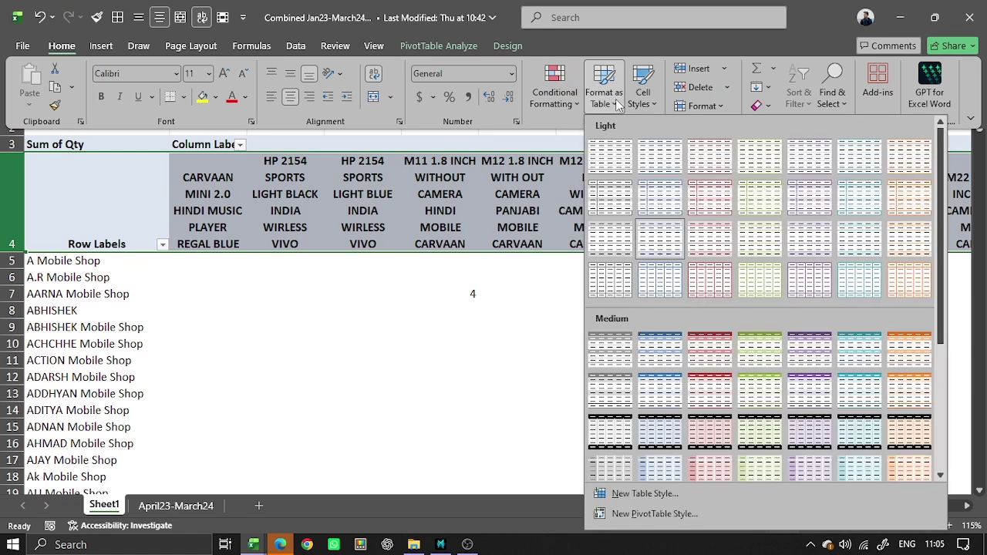
click(615, 99)
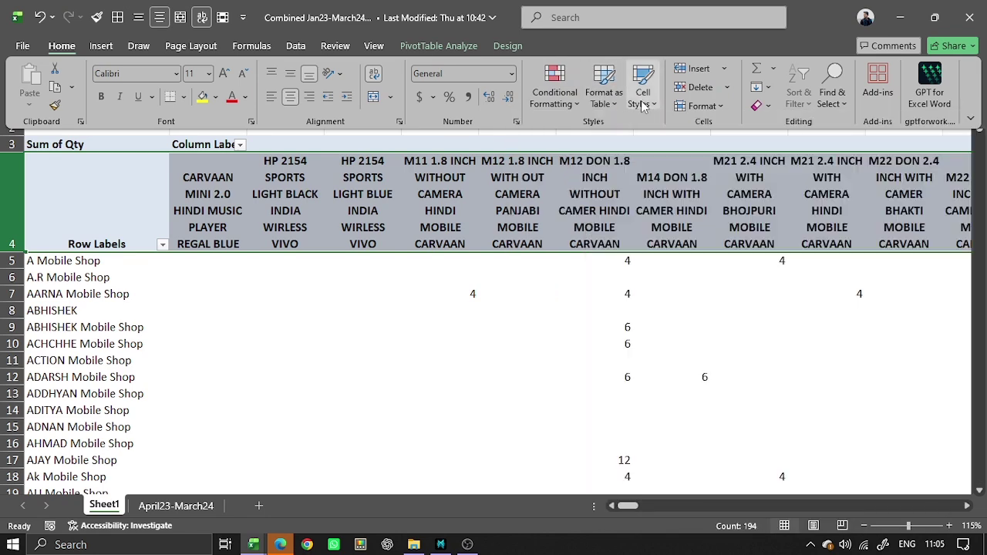
click(729, 69)
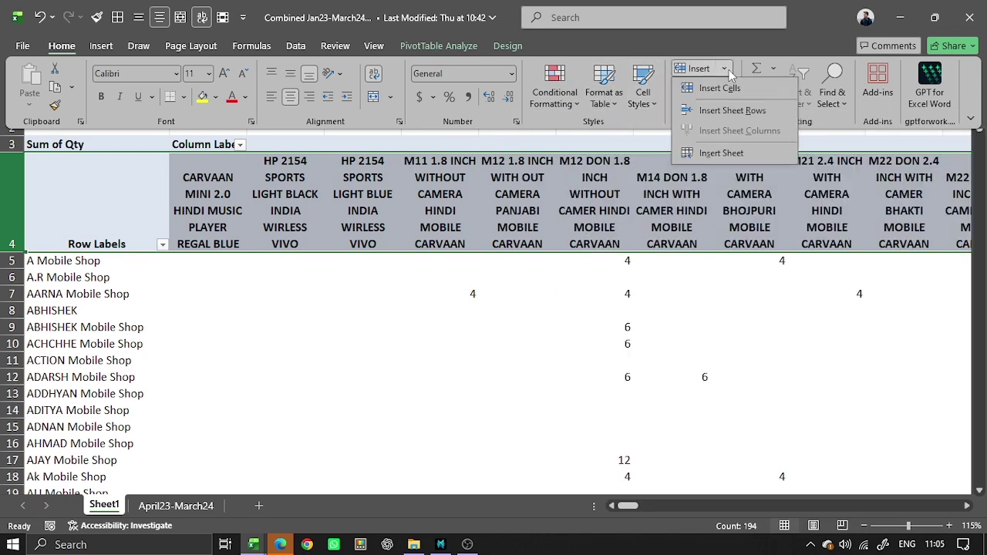
click(728, 69)
click(727, 92)
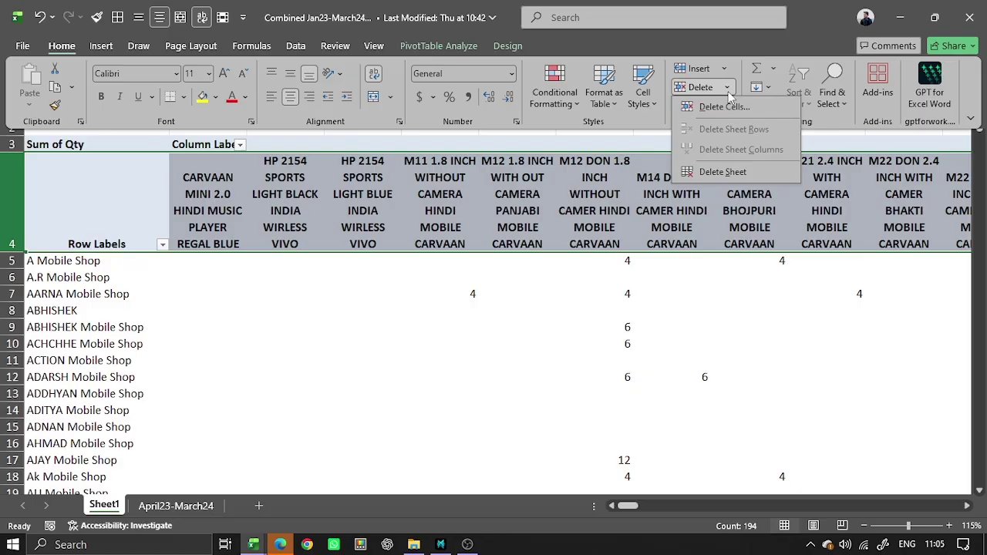
click(727, 92)
click(724, 70)
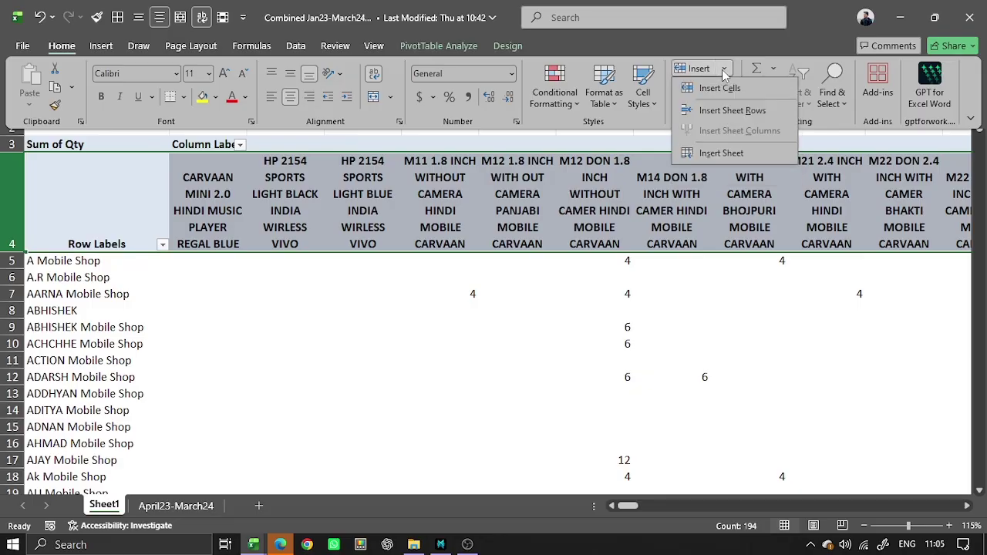
click(724, 70)
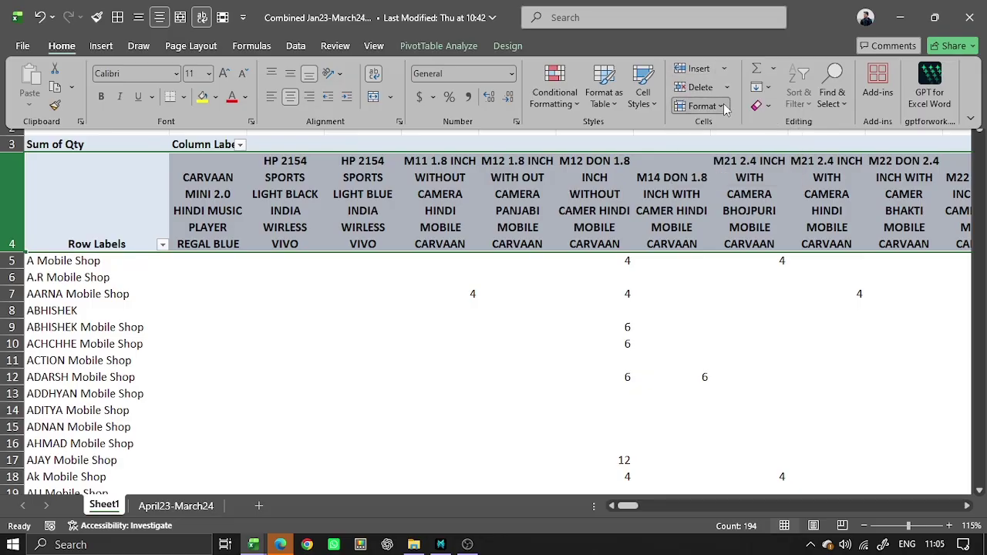
Step: Add AutoFit Column Width and AutoFit Row Height to the Quick Access Toolbar
click(723, 106)
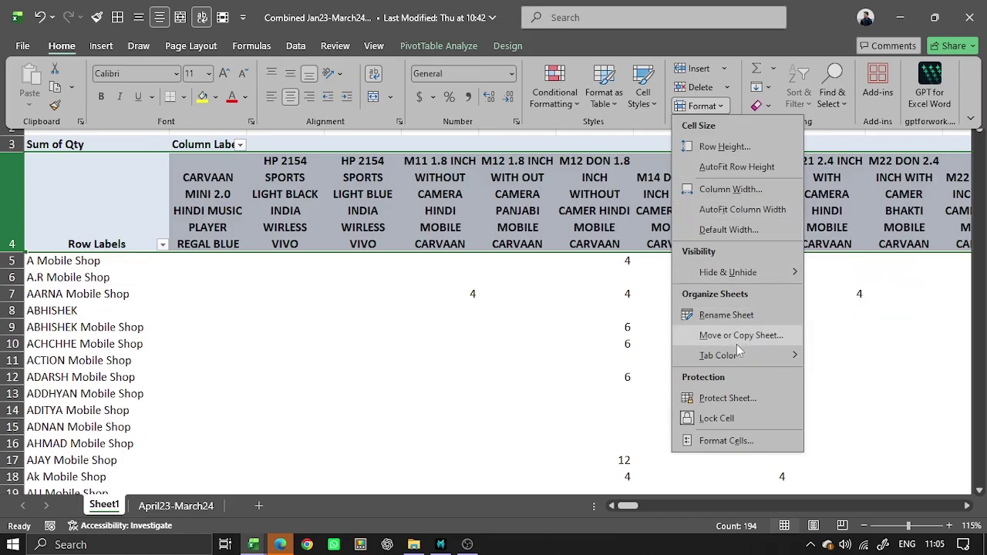
right_click(746, 214)
click(751, 224)
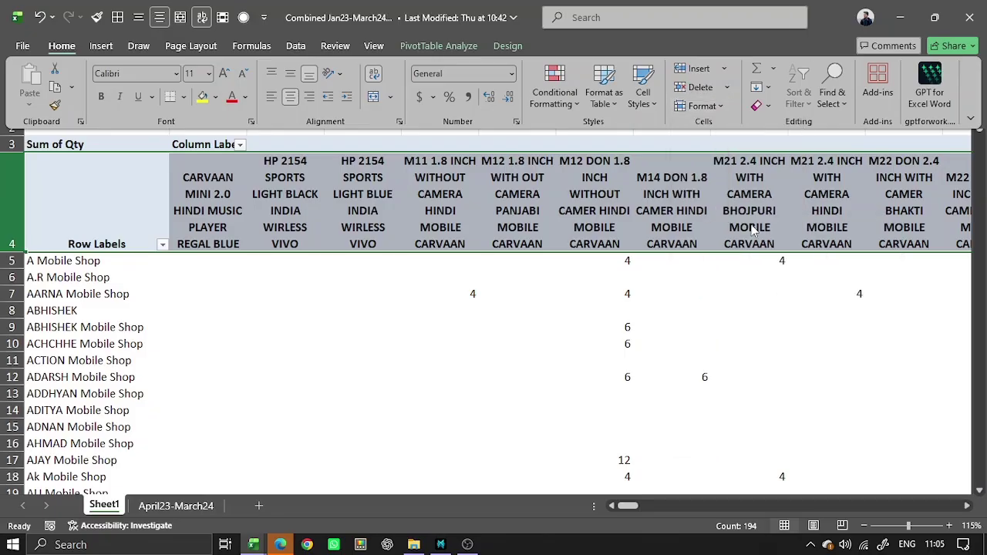
click(698, 105)
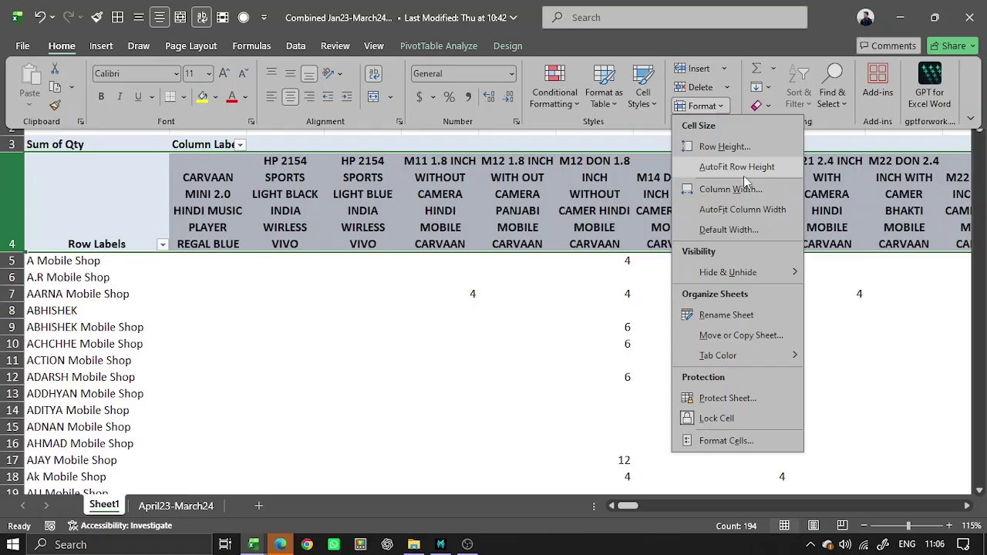
right_click(746, 180)
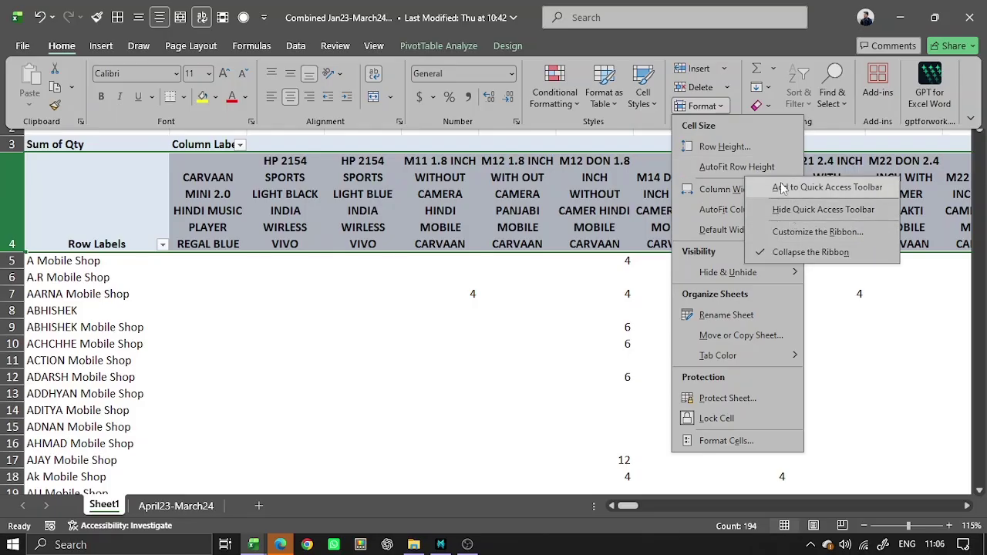
click(782, 188)
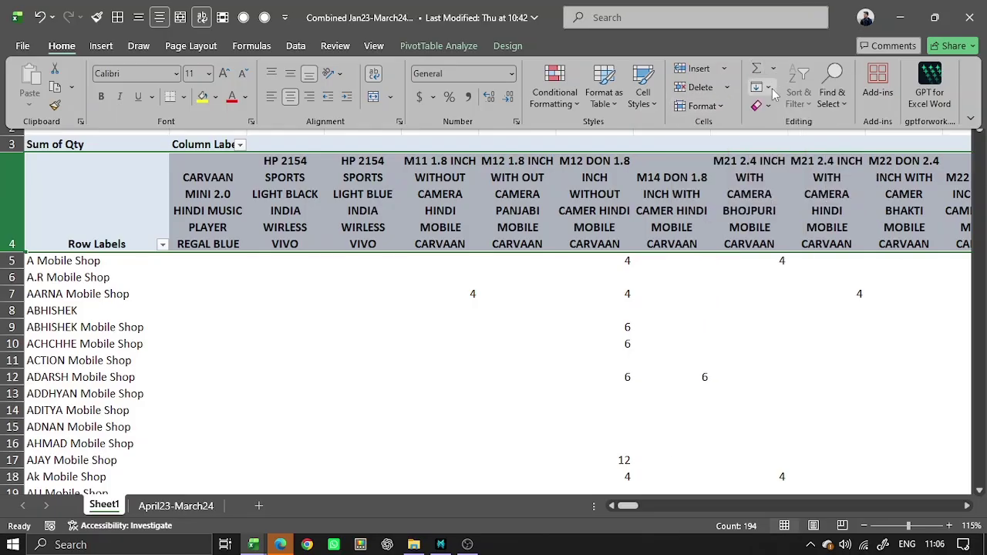
click(768, 87)
click(771, 90)
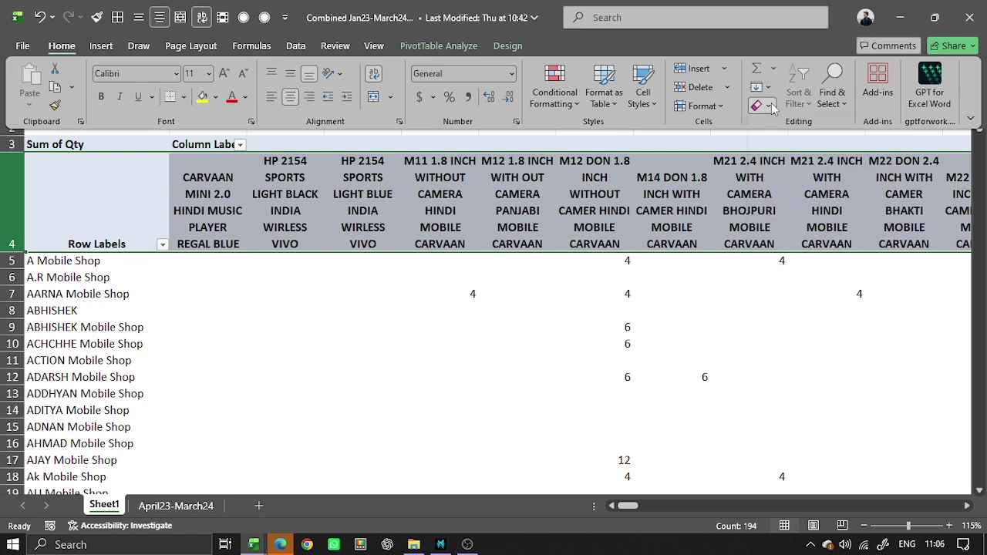
click(825, 106)
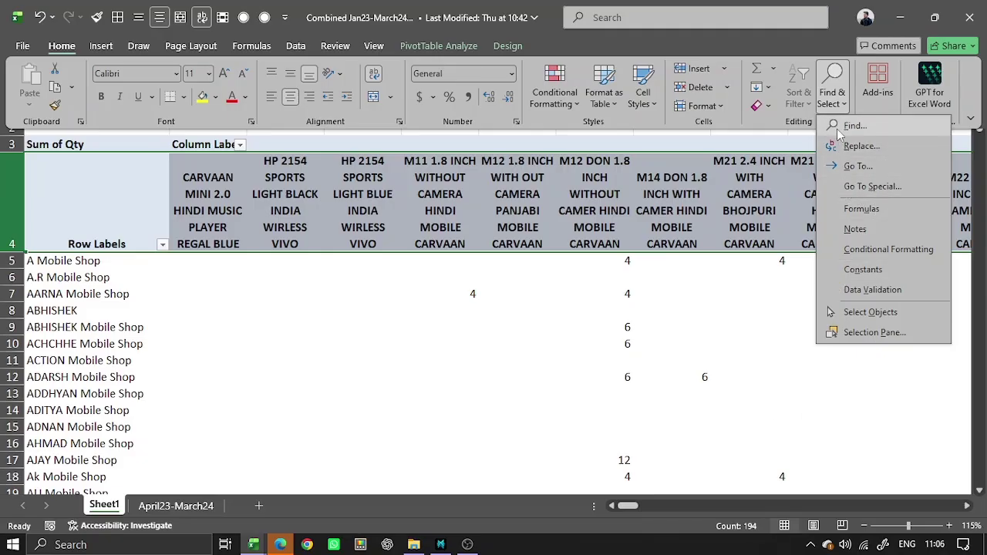
click(834, 109)
key(ctrl+g)
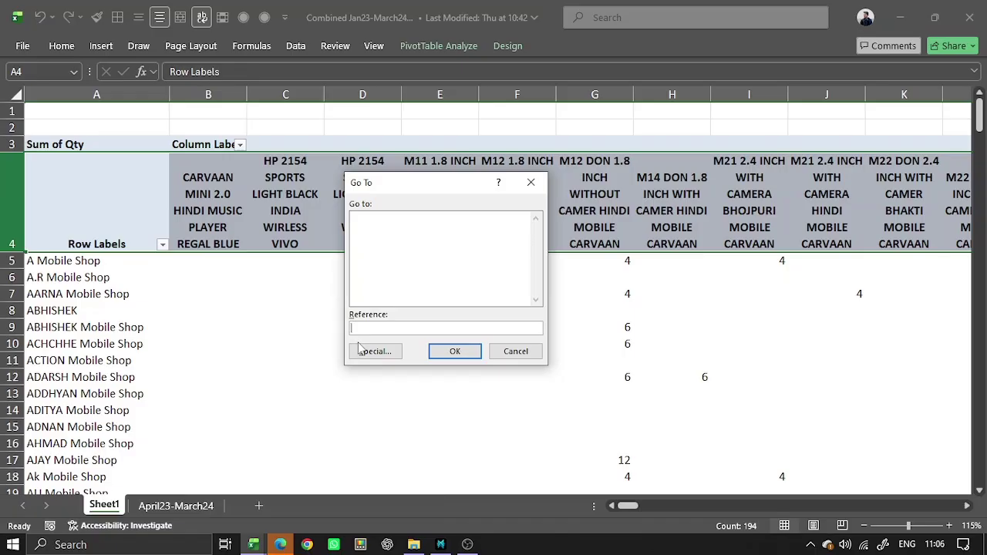
click(375, 351)
key(Escape)
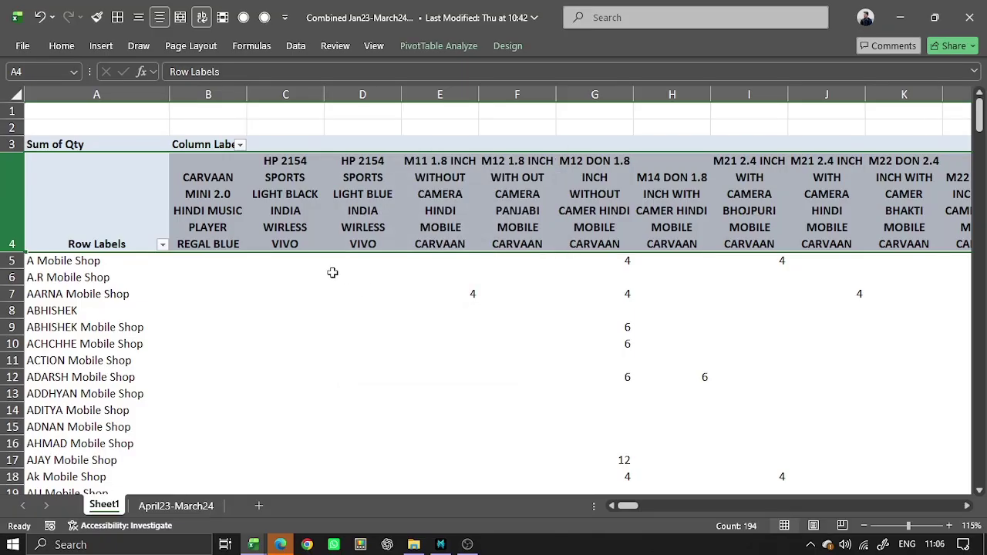
Step: Select cell D6 and add Fill Color to the Quick Access Toolbar
click(332, 273)
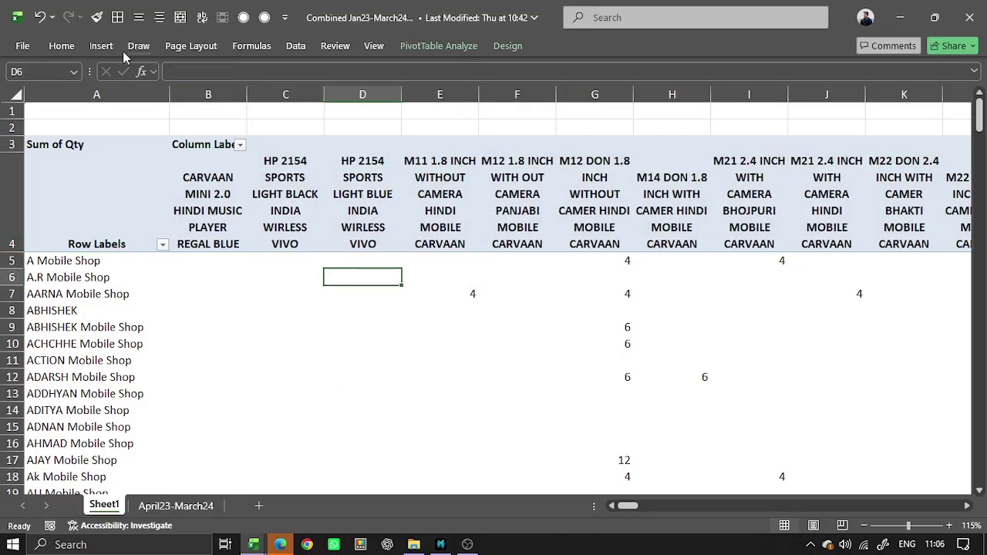
click(56, 47)
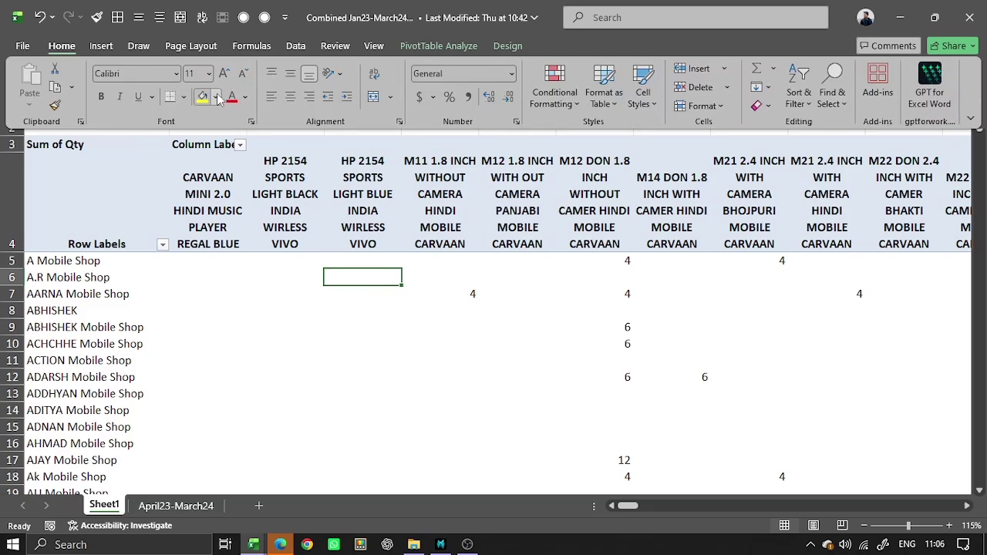
right_click(219, 98)
click(264, 104)
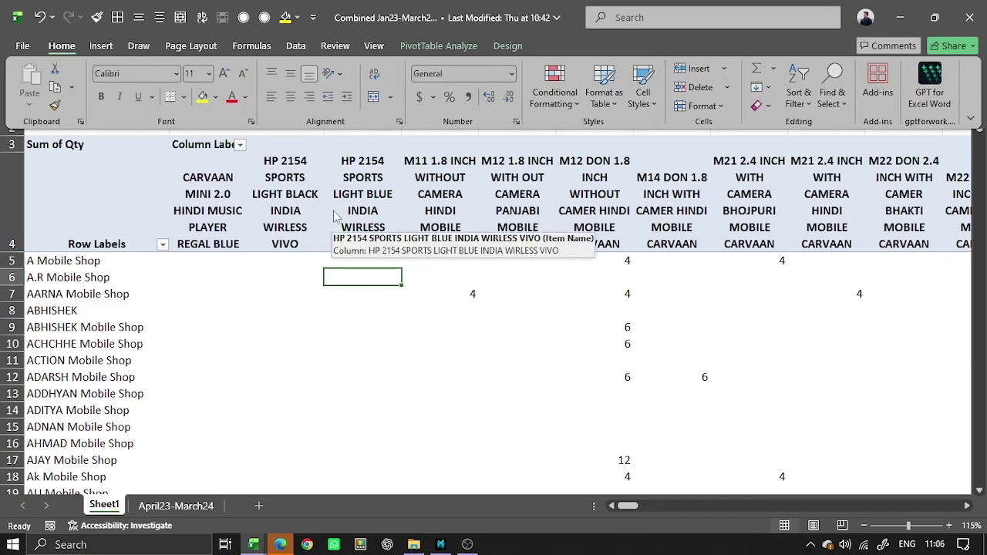
click(120, 257)
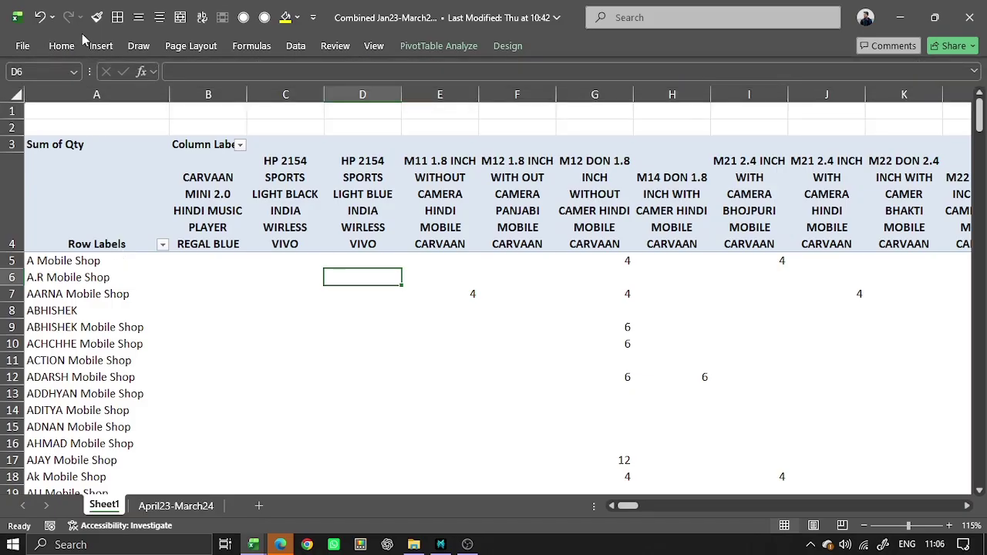
Step: Remove Undo and Redo from the Quick Access Toolbar
right_click(41, 17)
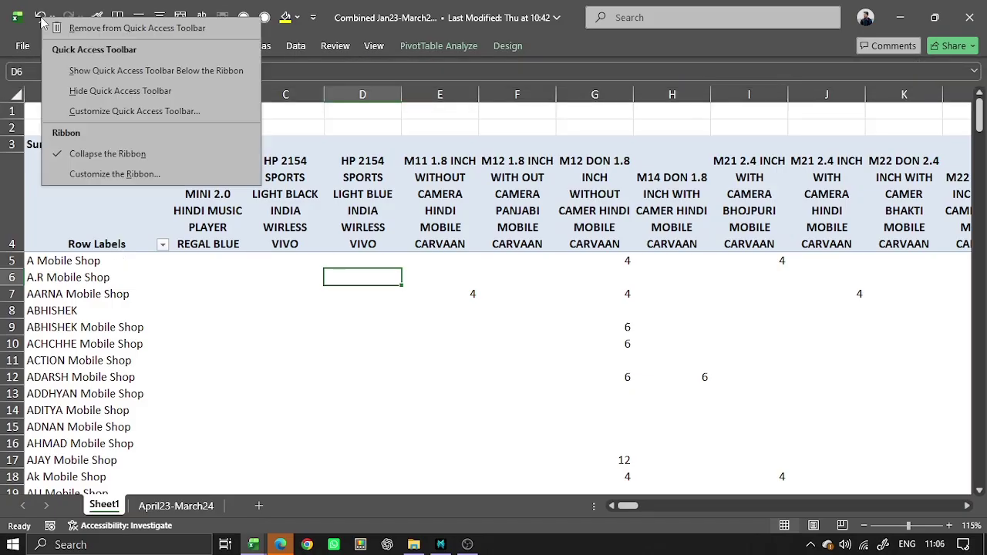
click(116, 29)
right_click(41, 21)
click(63, 30)
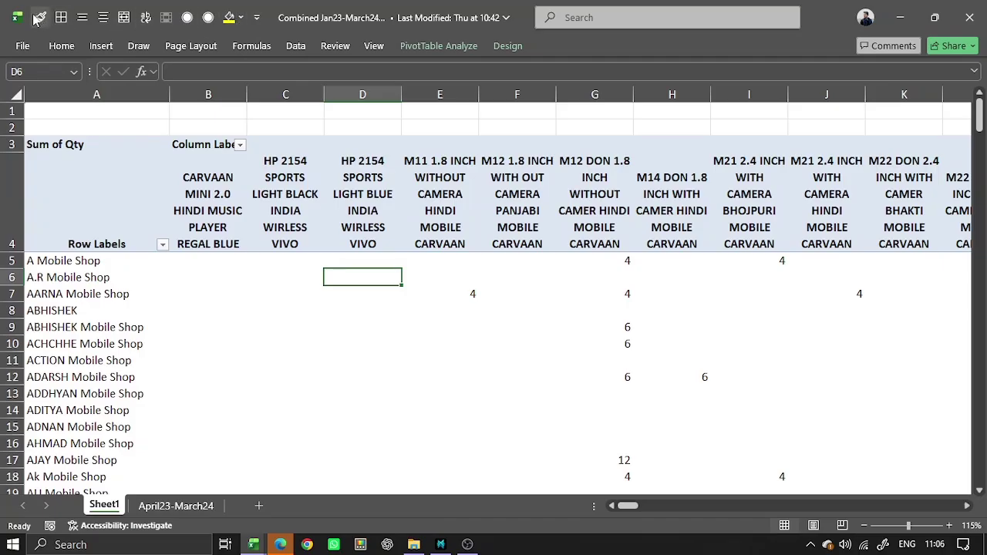
Step: Open the Quick Access Toolbar customization options and browse the commands that are not in the ribbon
right_click(145, 19)
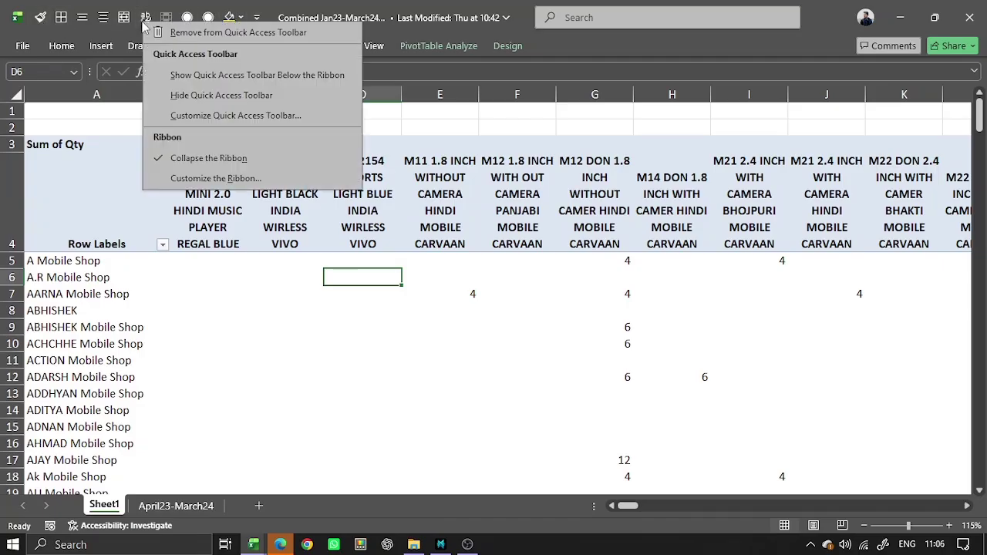
click(163, 117)
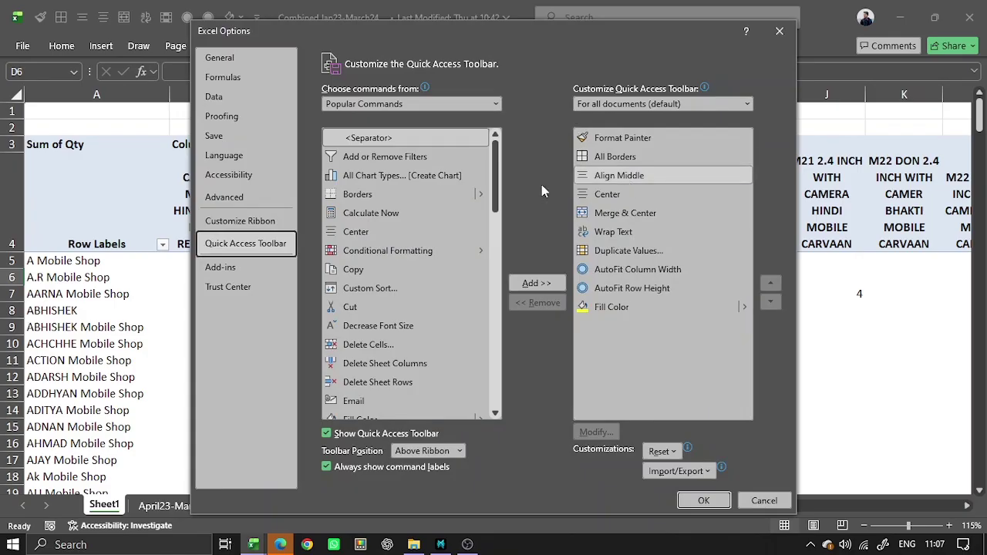
drag(498, 179, 517, 125)
click(492, 103)
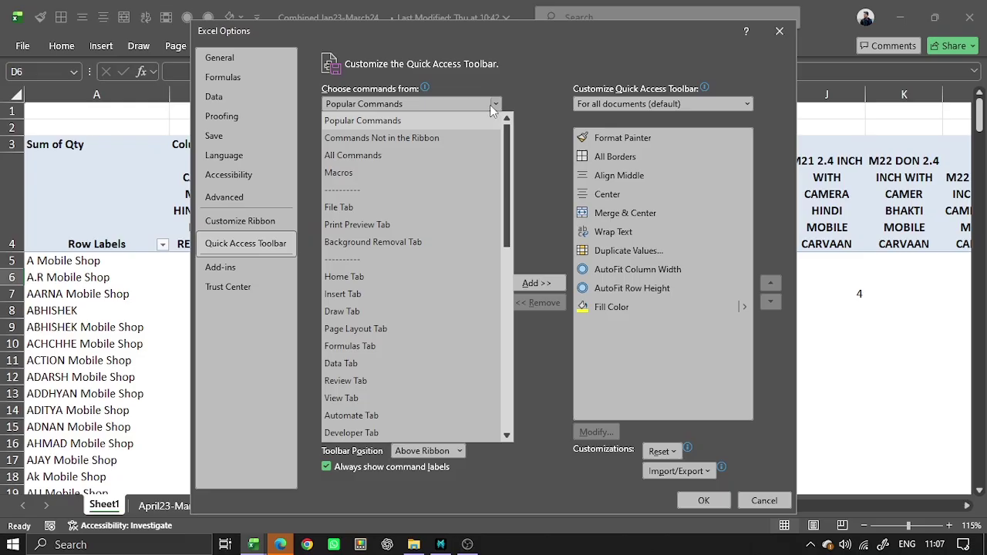
click(442, 138)
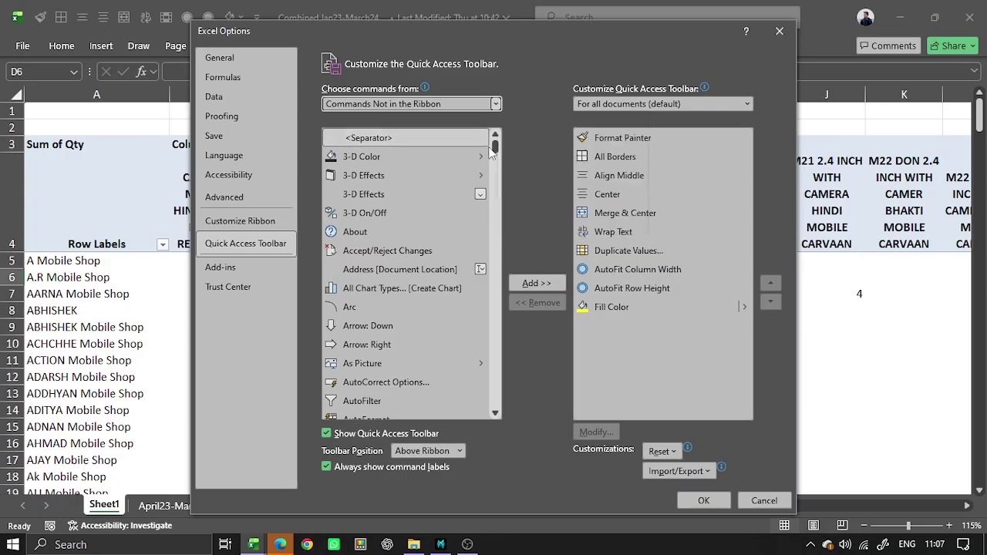
drag(495, 145, 496, 274)
click(495, 103)
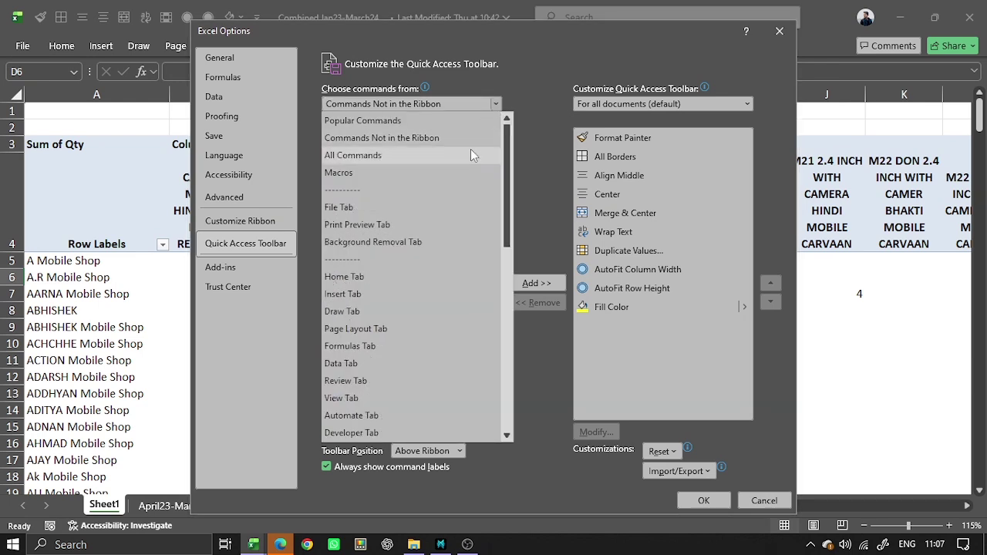
click(486, 113)
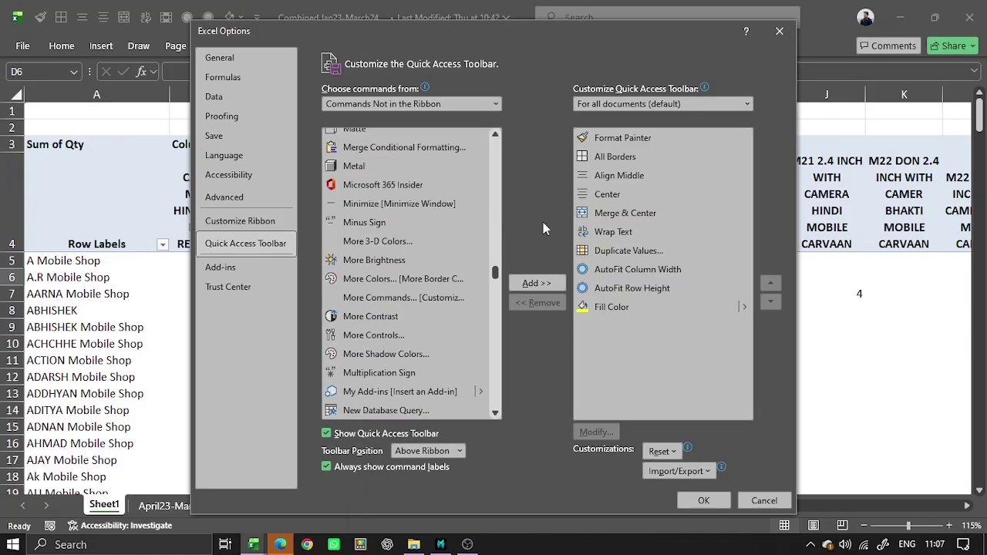
Step: Move AutoFit Column Width to the first place in the Quick Access Toolbar order
click(685, 270)
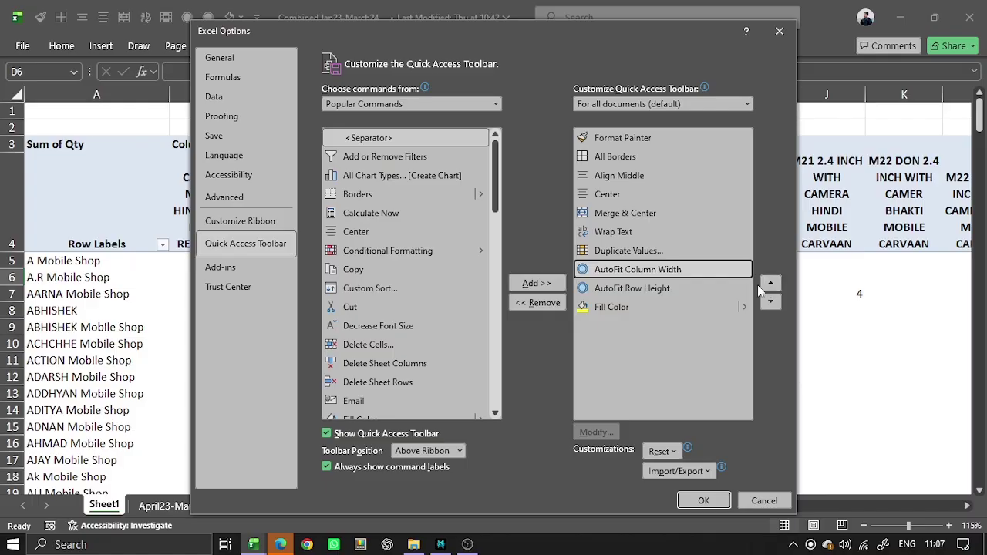
click(771, 283)
click(770, 284)
click(770, 284)
click(770, 284)
click(770, 284)
click(770, 283)
click(770, 284)
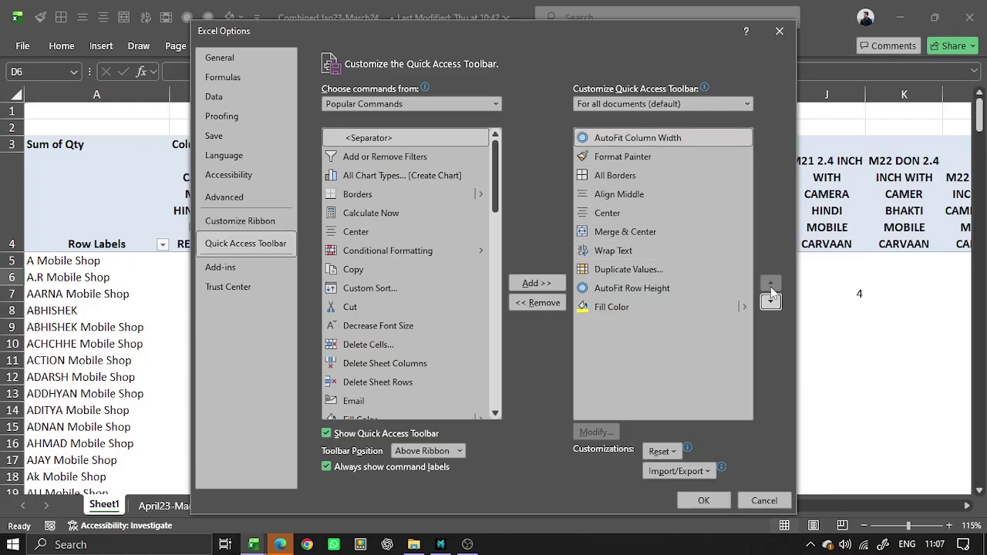
Step: Move AutoFit Row Height to second place in the Quick Access Toolbar order, directly after AutoFit Column Width
click(700, 289)
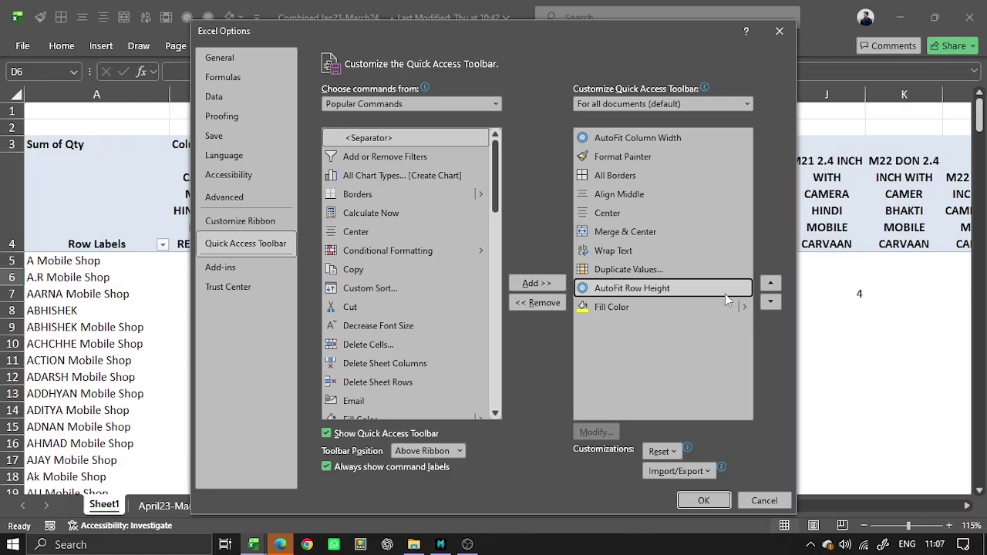
click(770, 284)
click(770, 284)
click(770, 284)
click(770, 283)
click(770, 284)
click(770, 284)
click(771, 284)
click(770, 284)
click(770, 301)
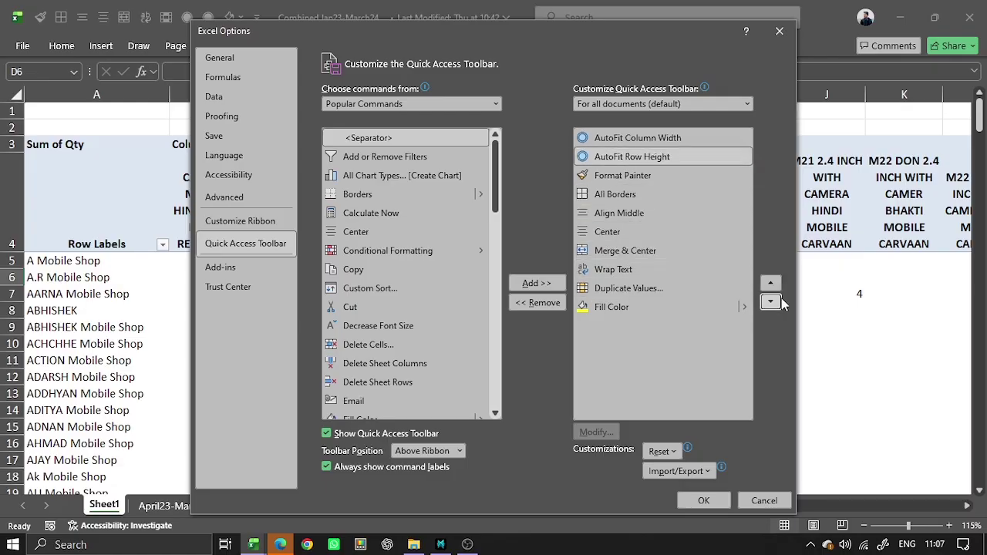
click(679, 474)
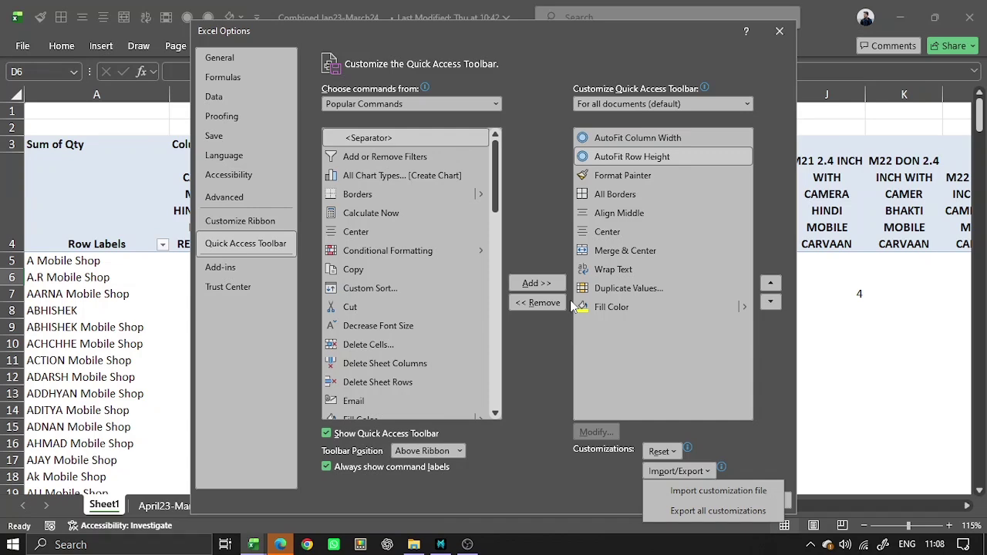
click(708, 500)
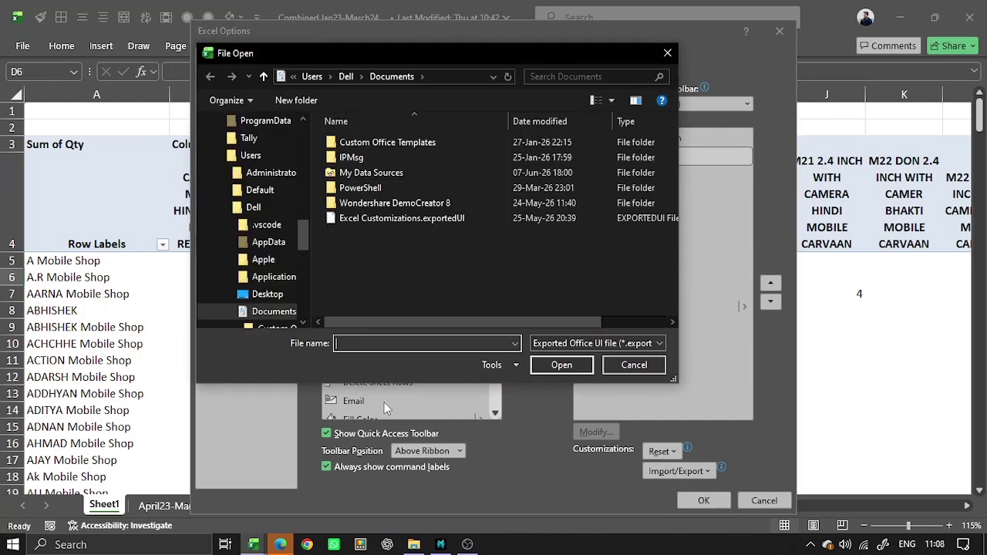
scroll(301, 136, up, 5)
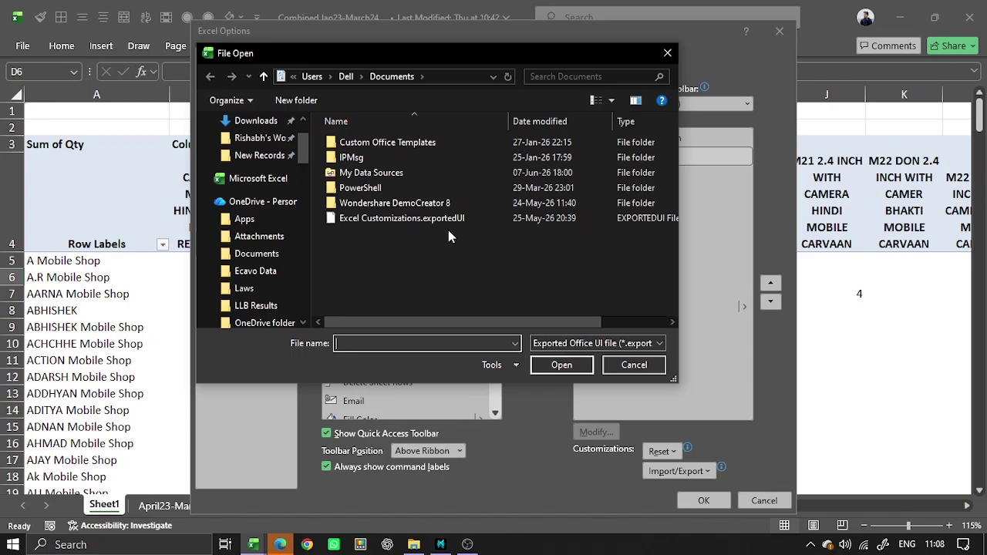
click(649, 363)
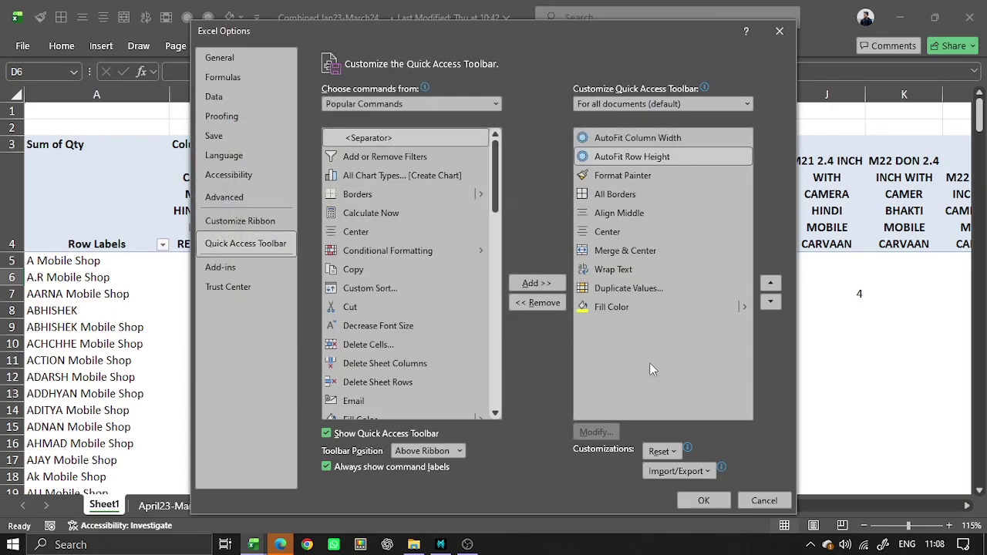
Step: Try to import the Excel Customizations.exportedUI file, decline replacing the existing customizations, and cancel the toolbar options
click(683, 472)
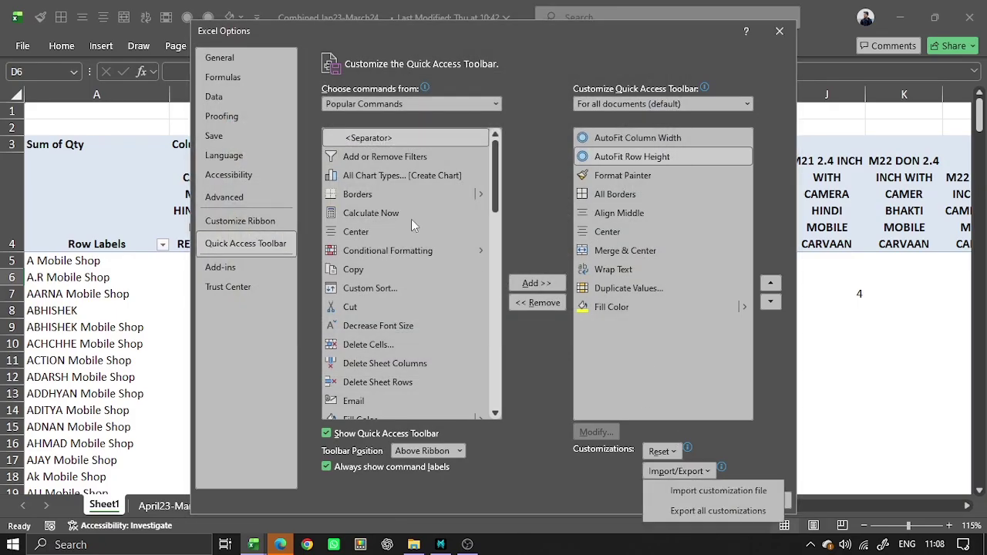
click(736, 490)
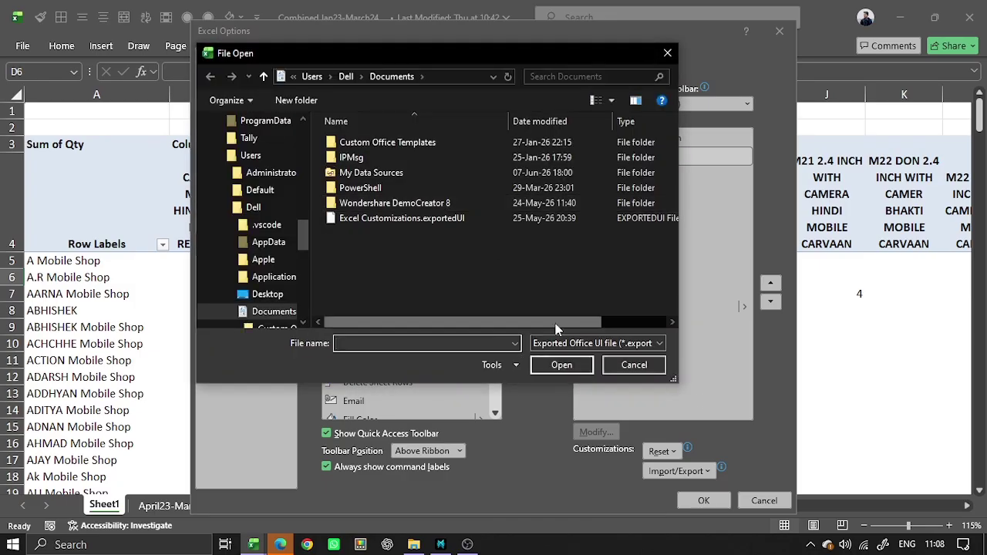
click(469, 222)
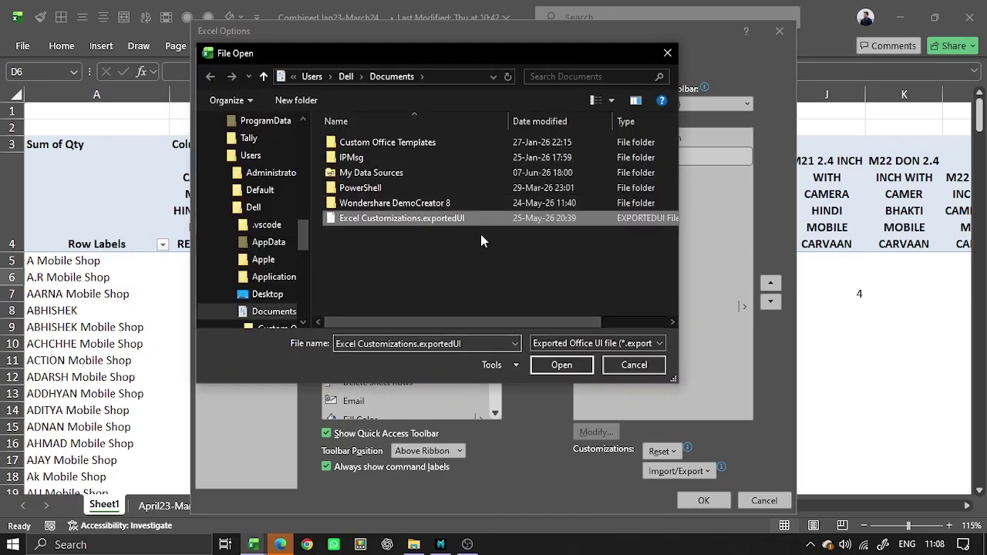
click(561, 365)
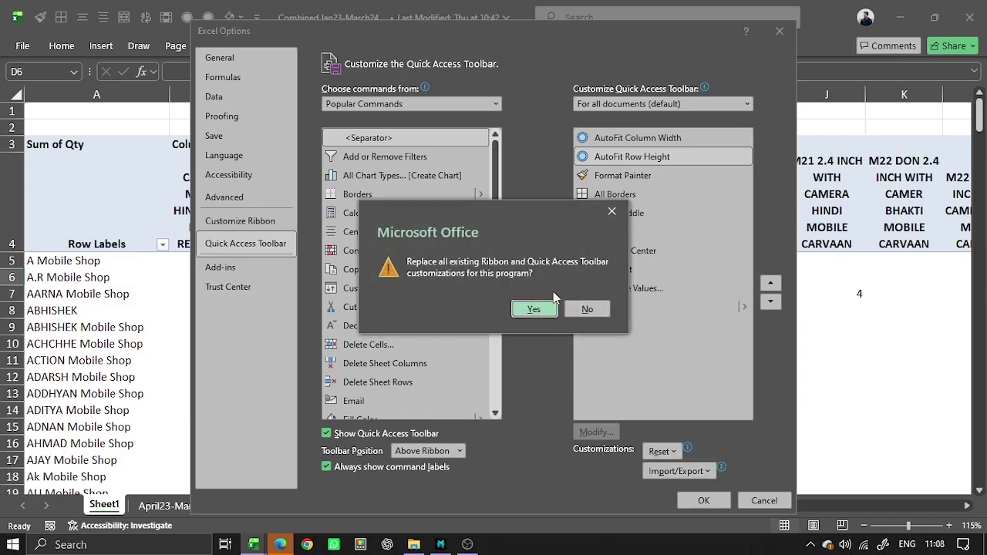
click(587, 308)
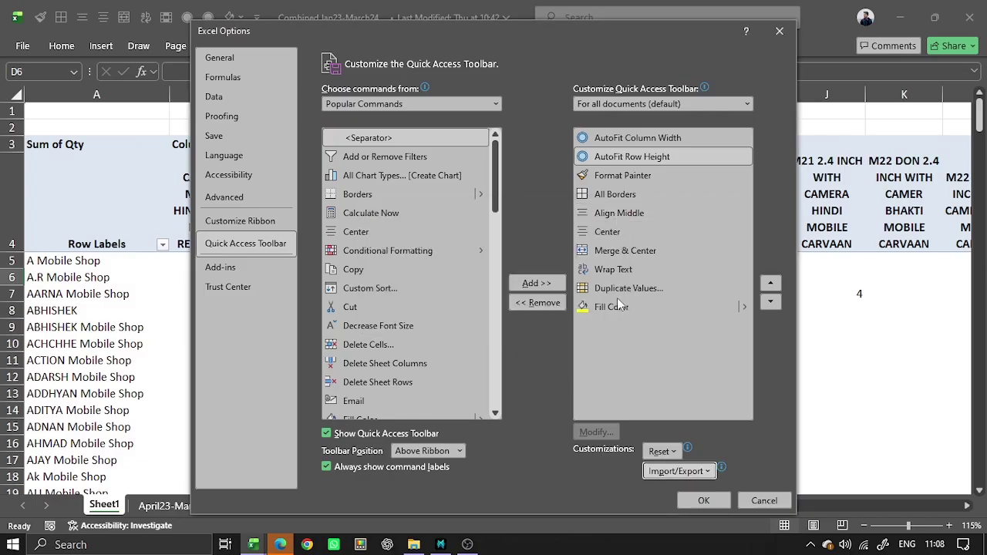
click(762, 500)
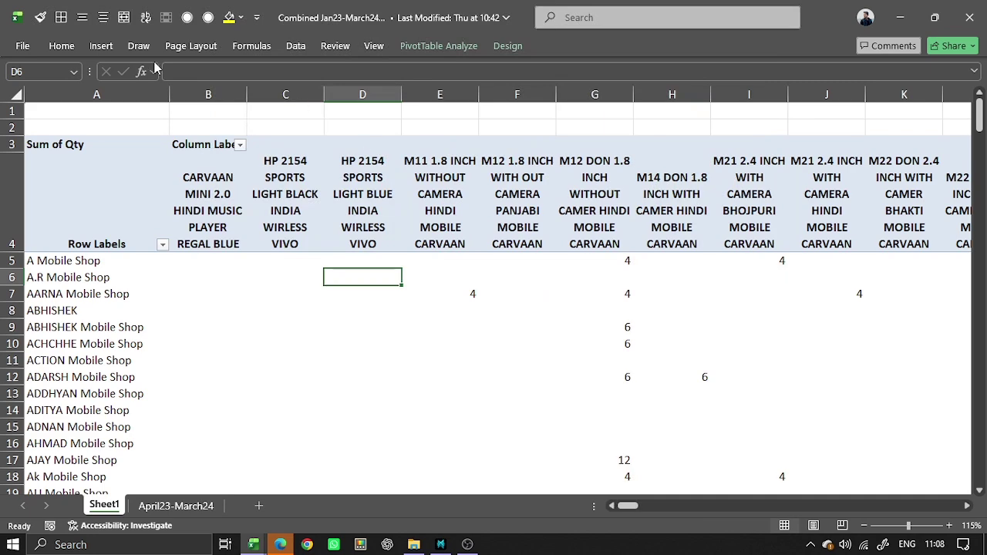
Step: Switch to the April23-March24 sheet and check how far down the Voucher Number data extends
click(145, 218)
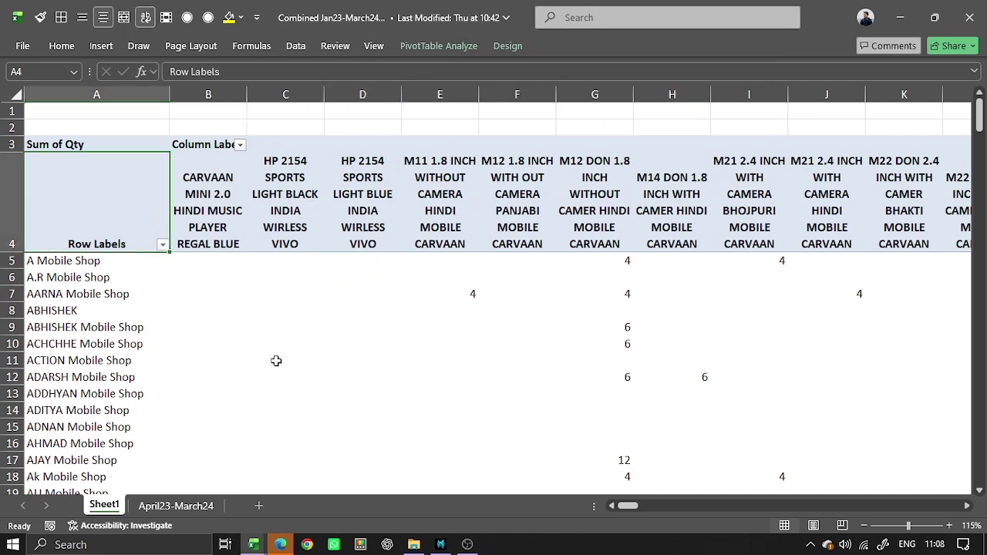
click(187, 507)
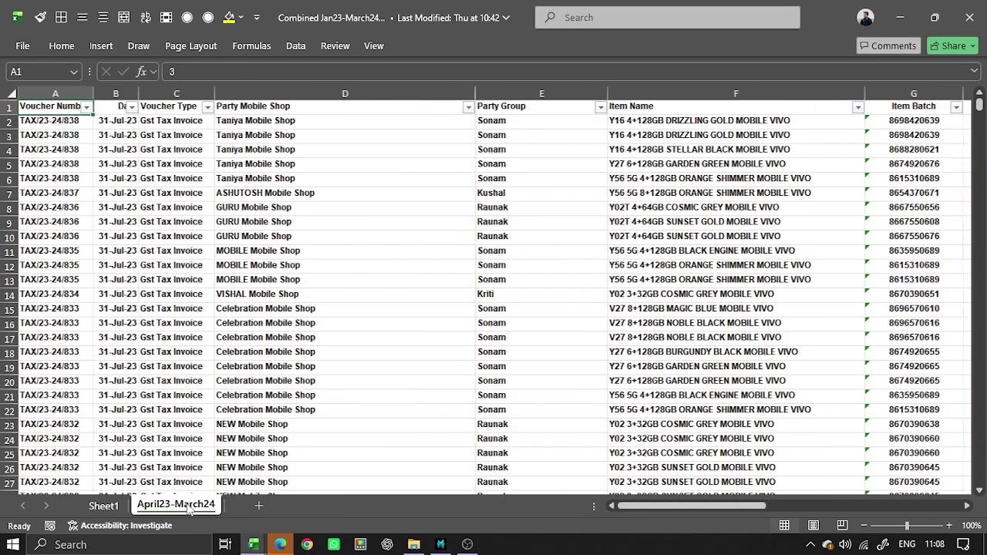
key(ctrl+shift+Down)
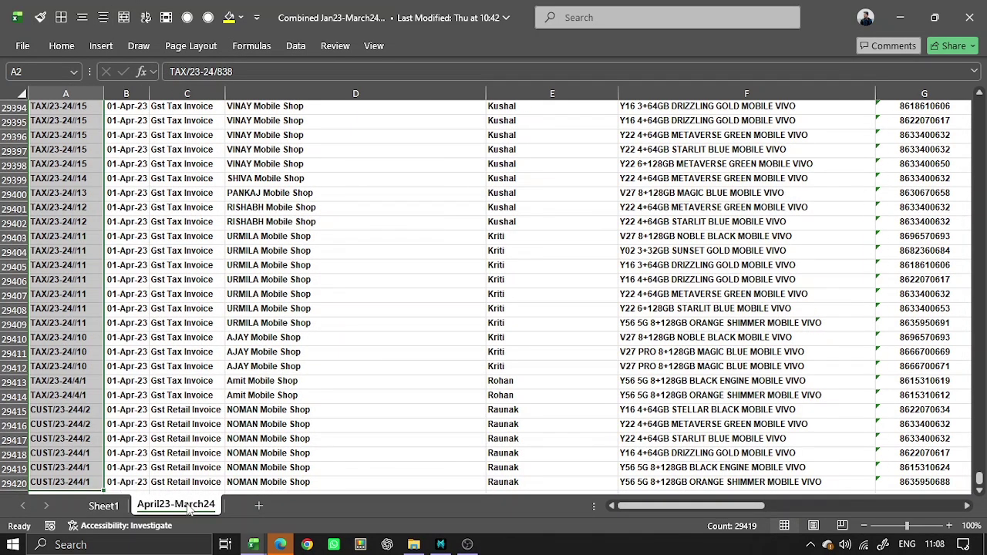
key(ctrl+Home)
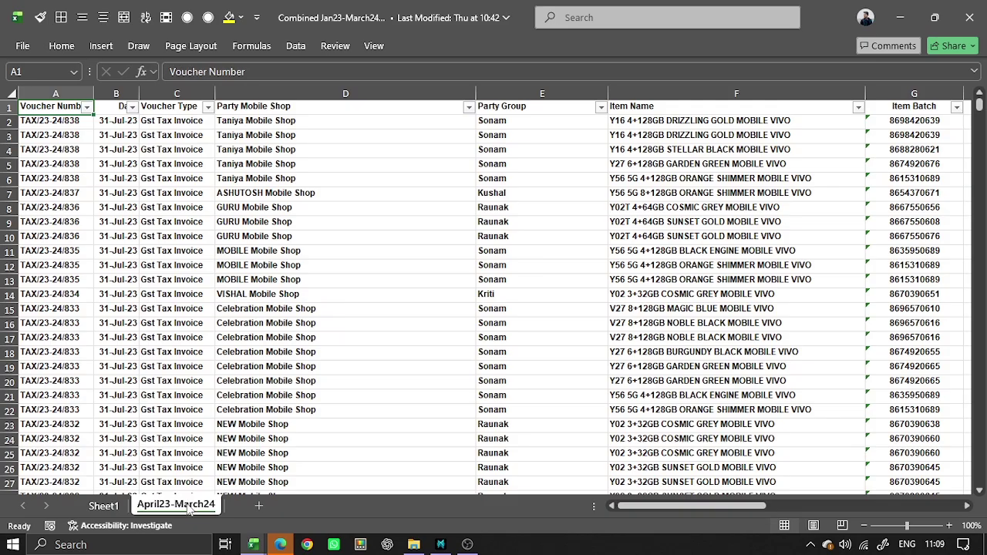
Step: Insert a blank column directly before the Item Name column
key(Right)
key(Right)
key(Right)
key(Right)
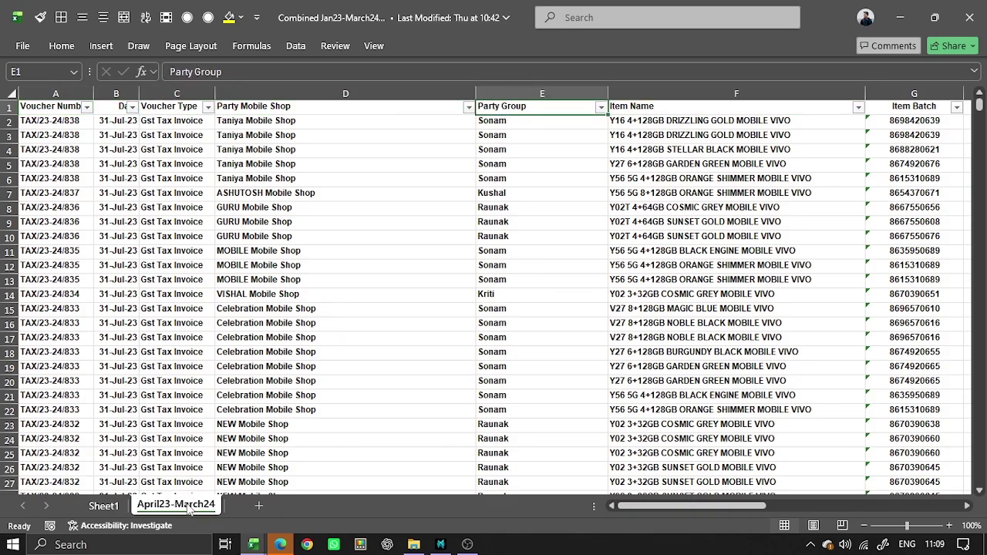
key(Right)
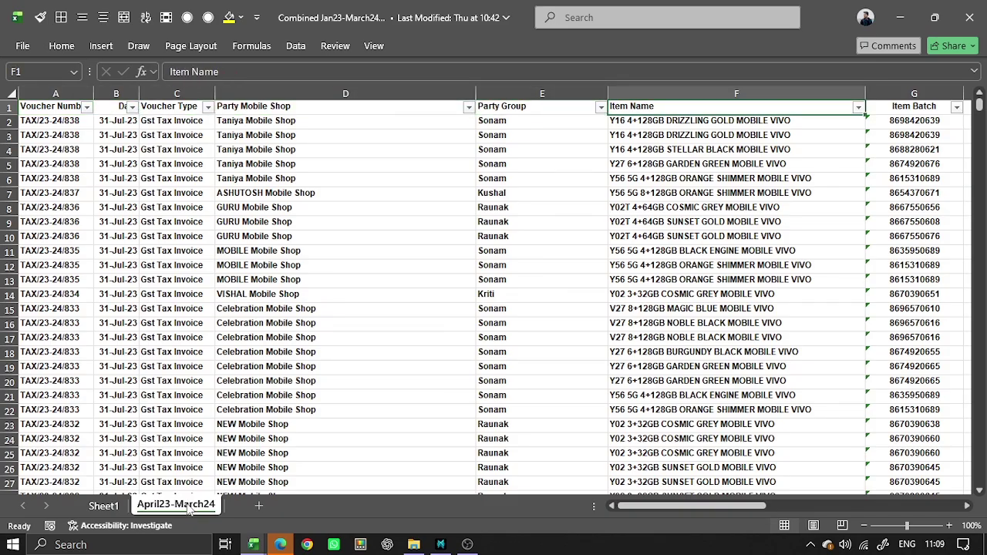
key(ctrl+shift+plus)
key(Escape)
key(ctrl+space)
key(ctrl+shift+plus)
Step: Enter the header "Item Catergory" in cell F1 of the new column
key(F2)
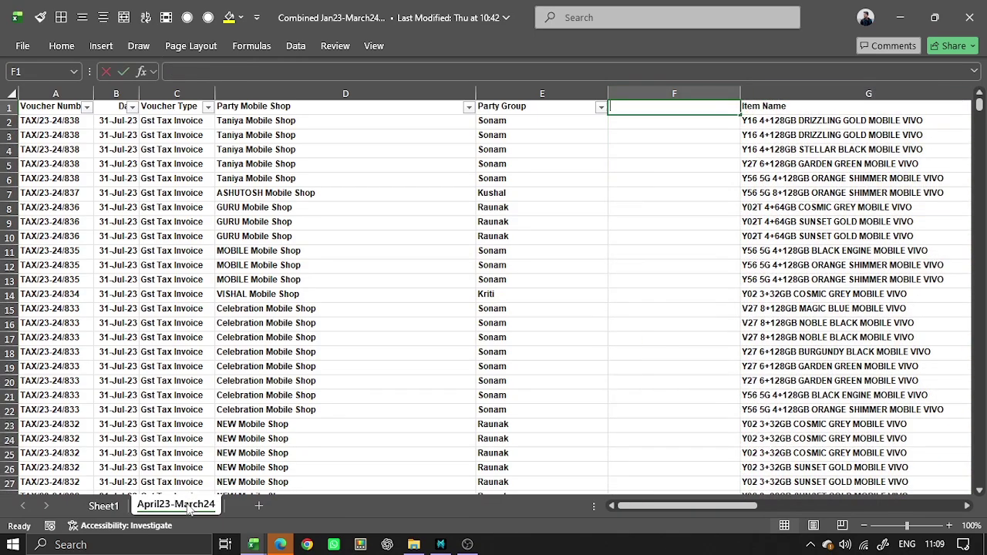
text(Item Cat)
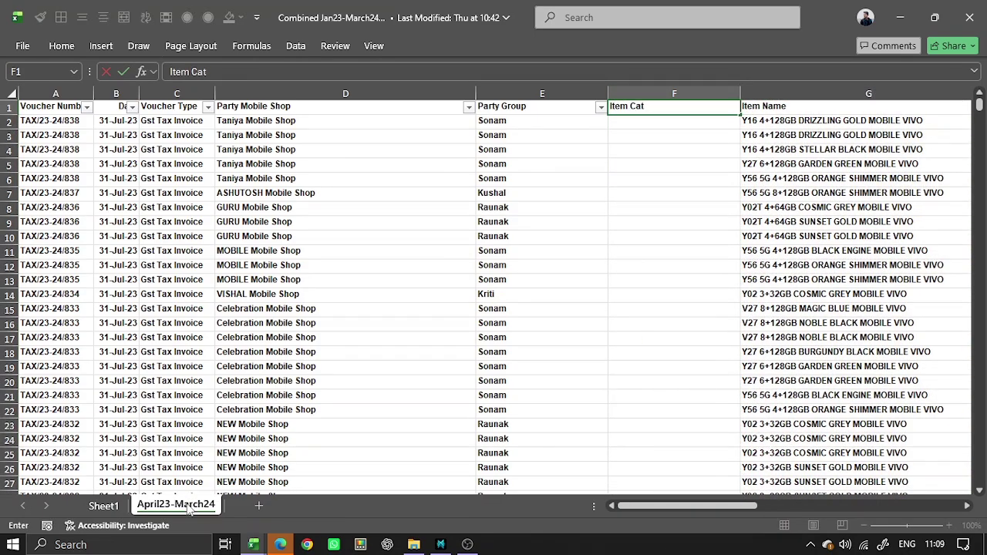
text(ergory)
key(Return)
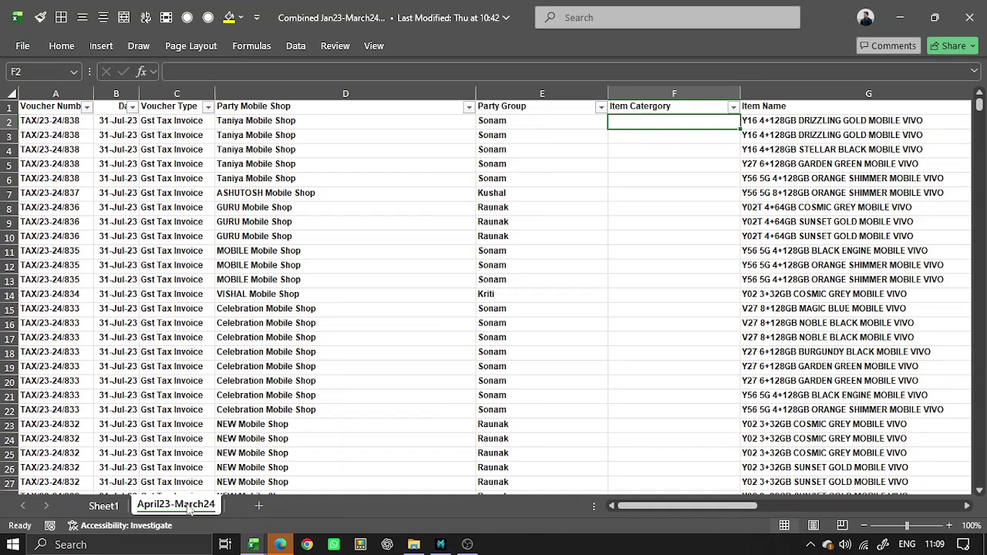
Step: Enter Y in cell F2 as the sample category for the first item name
key(Right)
key(ctrl+Down)
key(ctrl+Up)
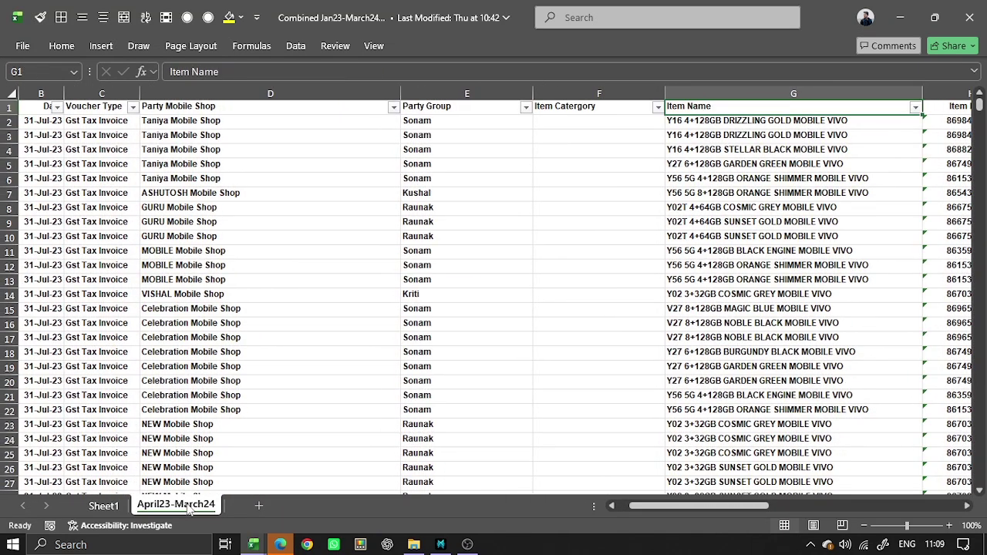
key(Left)
key(Down)
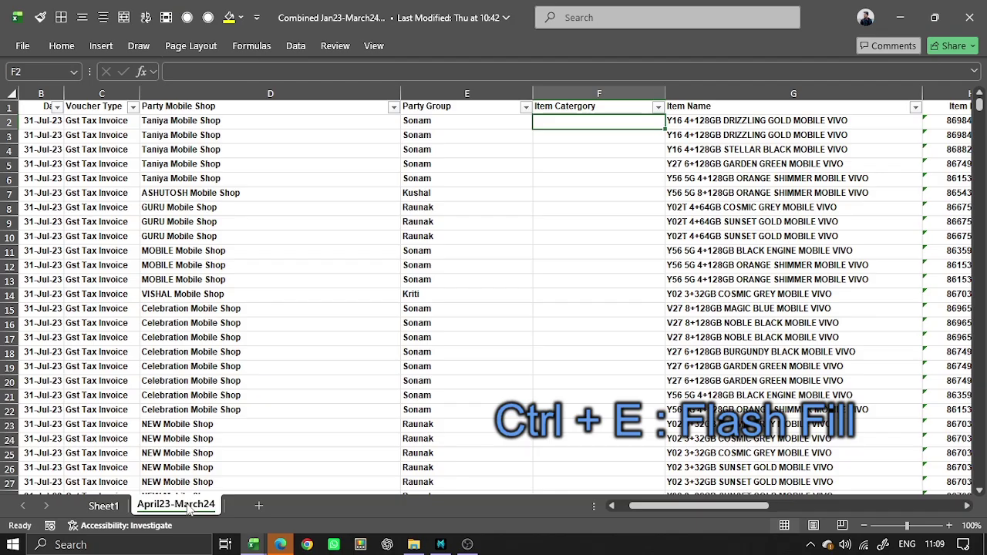
text(Y)
key(Return)
Step: Flash Fill the category letters in F2:F18 from the sample in F2
key(Up)
key(shift+Down)
key(shift+Down)
key(shift+Down)
key(shift+Down)
key(shift+Down)
key(shift+Down)
key(shift+Down)
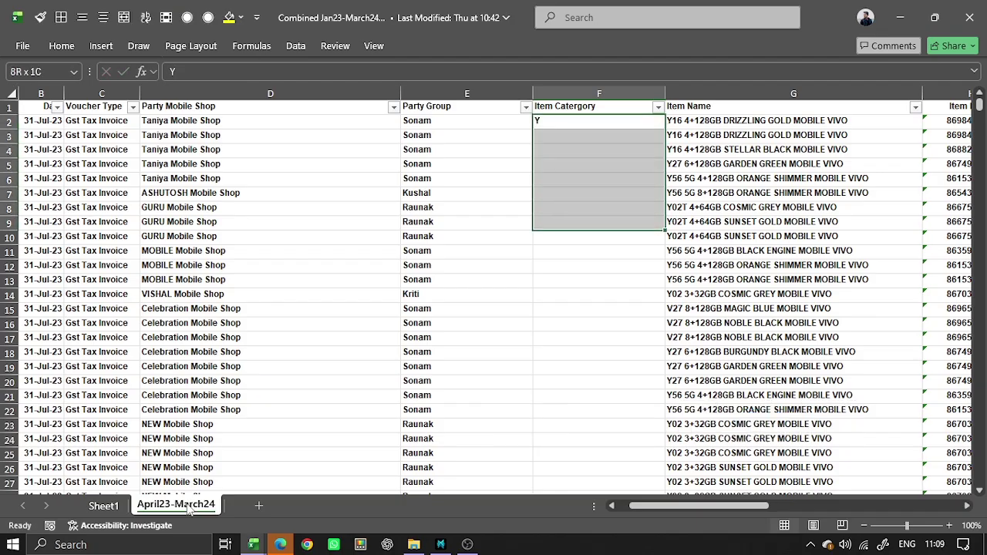
key(shift+Down)
key(shift+Down)
key(shift+Down)
key(shift+Down)
key(shift+Down)
key(shift+Down)
key(shift+Down)
key(shift+Down)
key(shift+Down)
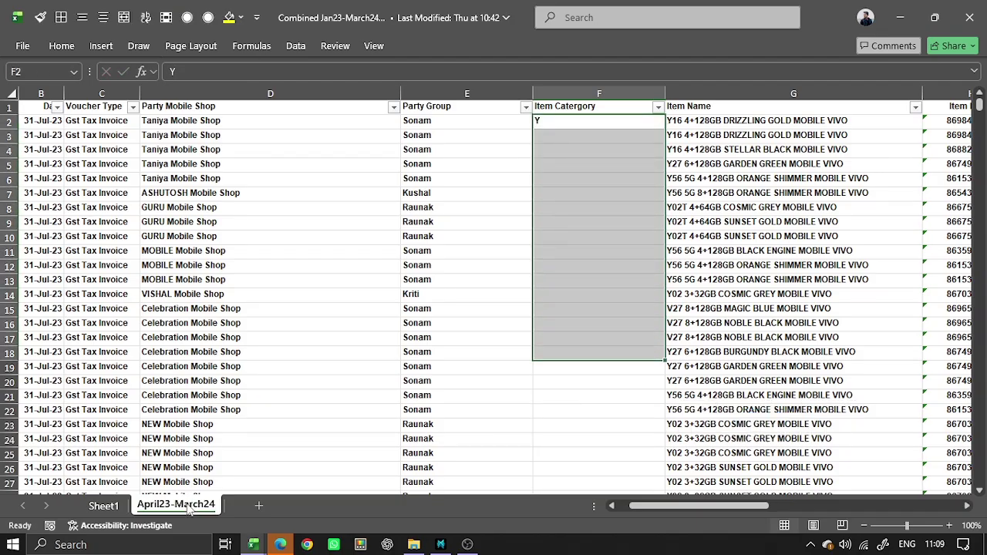
key(ctrl+e)
Step: Compare the Flash Filled category letters with the item names in the neighbouring column
key(Down)
key(Down)
key(Down)
key(Down)
key(Down)
key(Down)
key(Down)
key(Down)
key(Down)
key(Down)
key(Down)
key(Down)
key(Down)
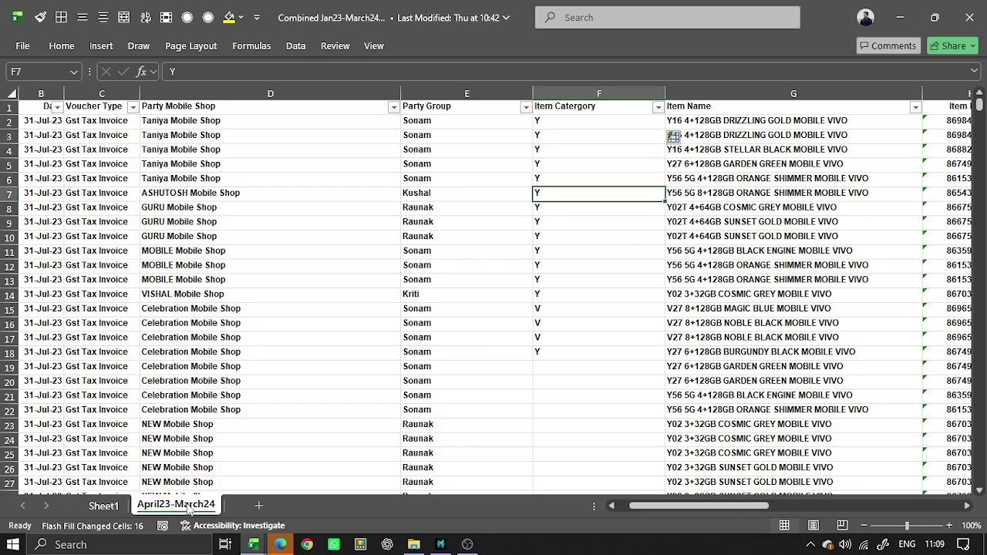
key(Down)
key(Down)
key(Down)
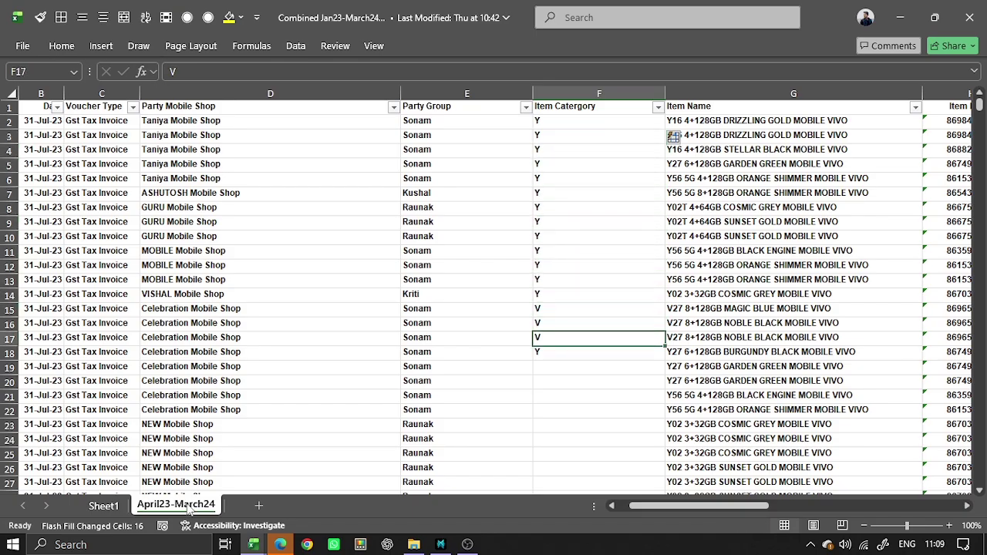
key(Up)
key(Up)
key(Up)
key(Up)
key(Up)
key(Up)
key(ctrl+Up)
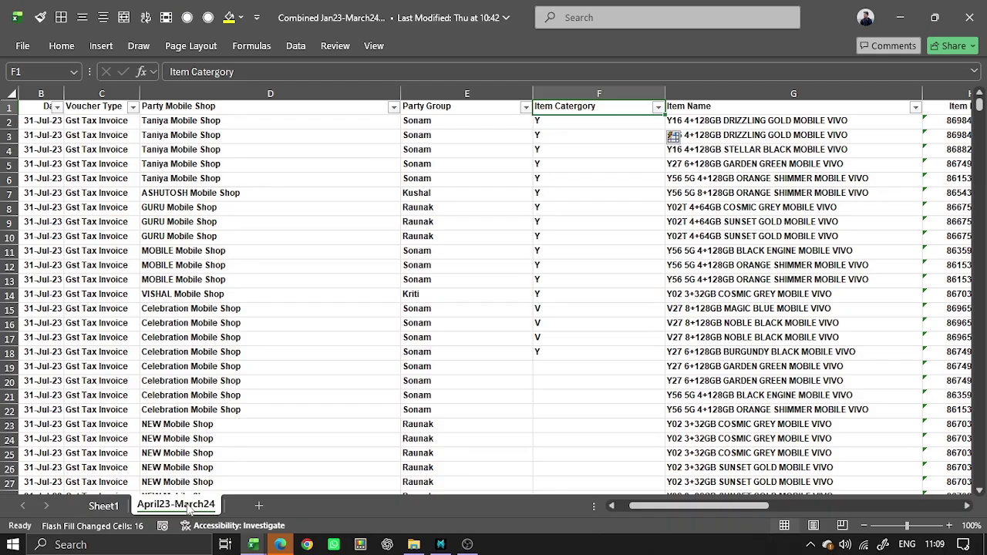
key(Down)
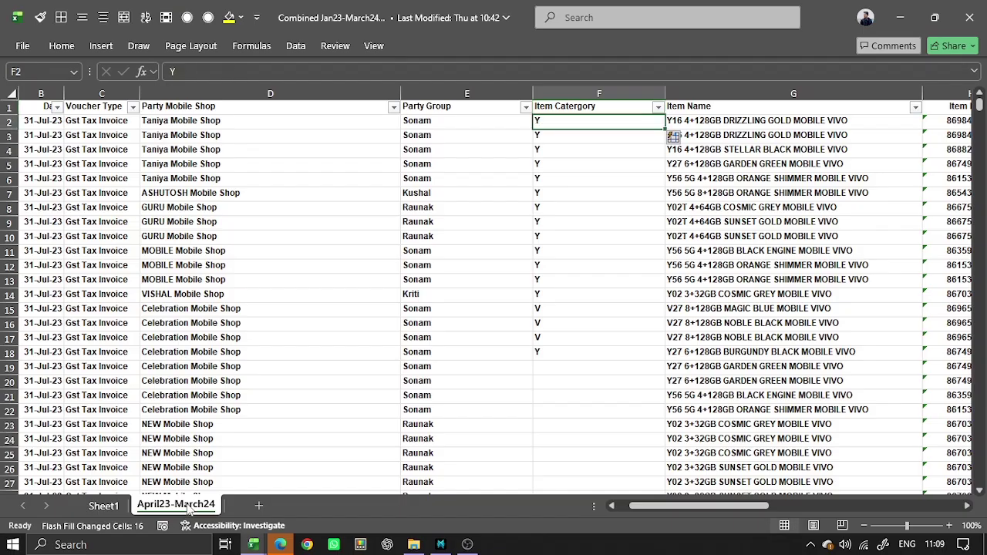
key(Right)
key(Down)
key(Down)
key(Down)
key(Down)
key(Down)
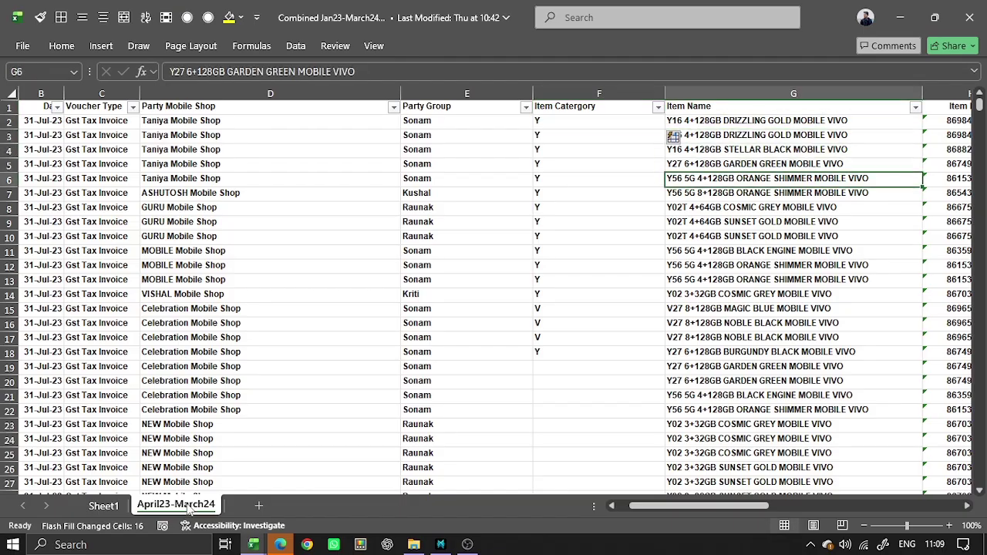
Step: Flash Fill the remaining Item Catergory cells down to the last data row, F29420
key(Left)
key(Up)
key(Up)
key(Up)
key(Left)
key(ctrl+Down)
key(Right)
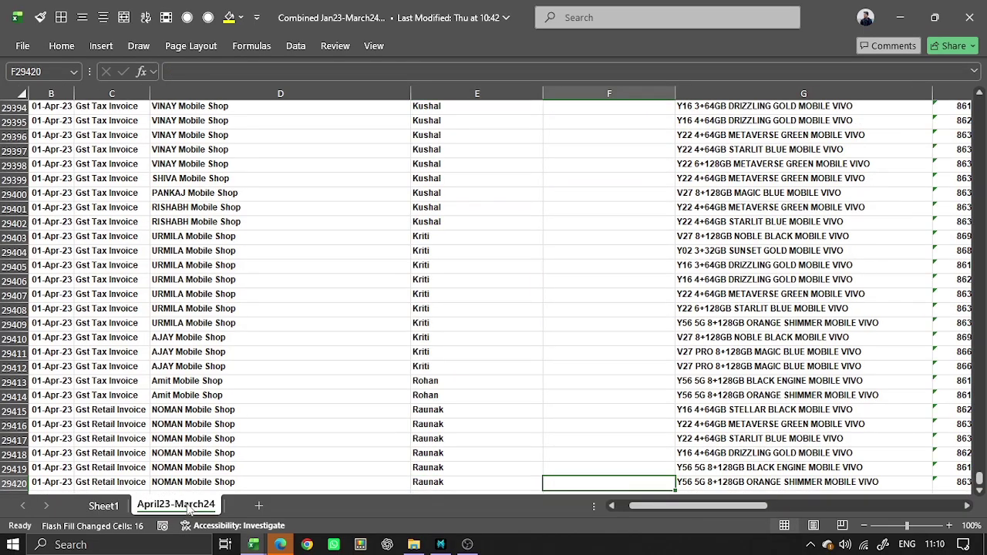
key(ctrl+shift+Up)
key(ctrl+shift+Up)
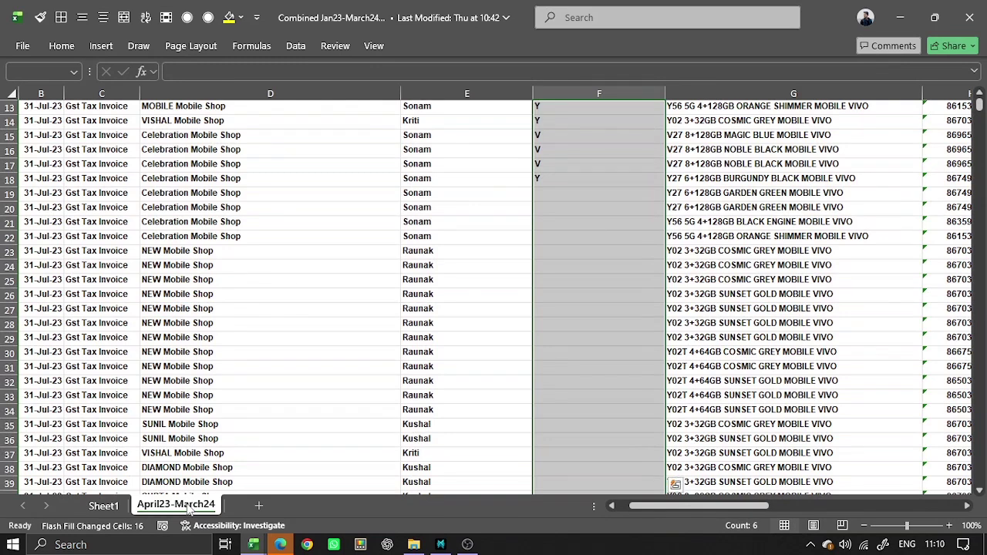
key(ctrl+e)
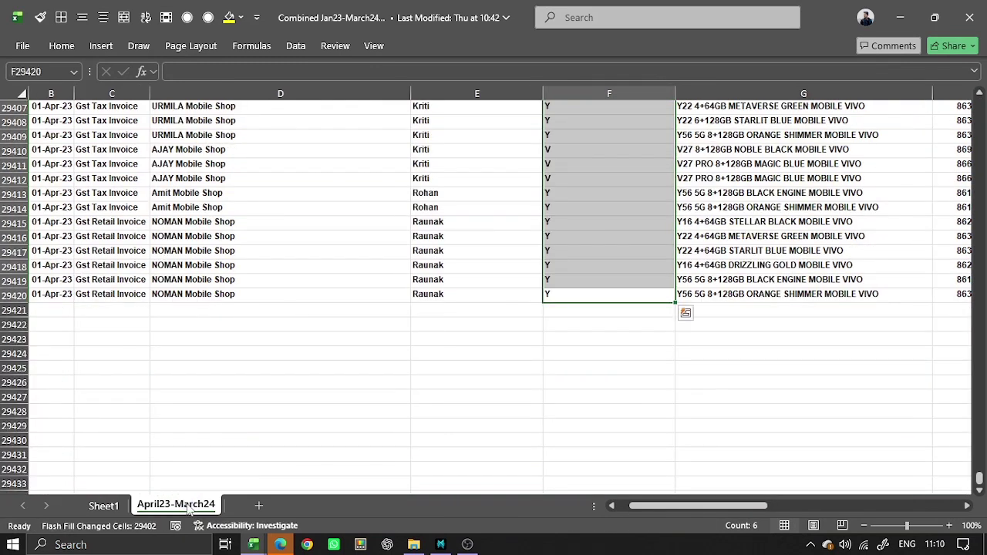
Step: Review the Item Catergory values from the first data rows to the end of the column
key(Up)
key(ctrl+Up)
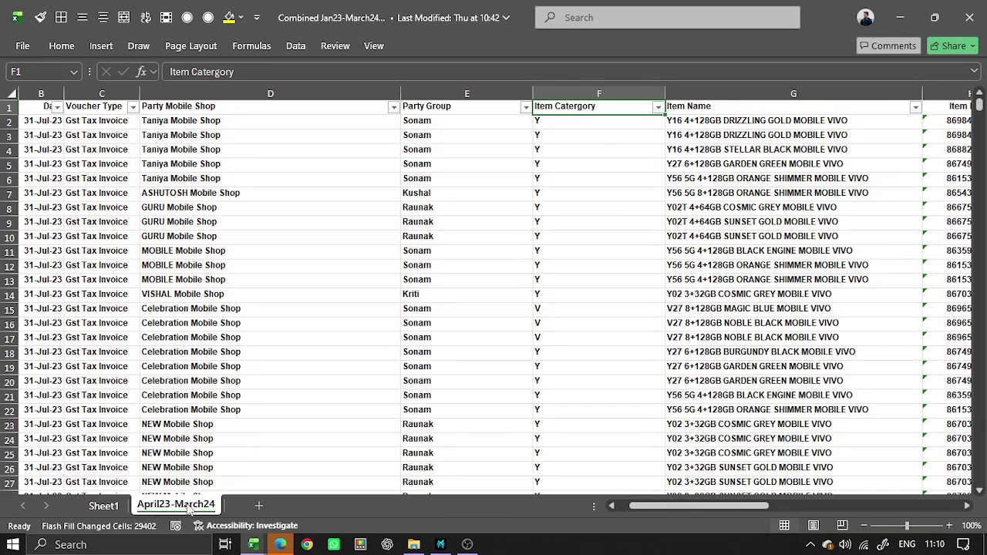
key(Down)
key(Down)
key(Down)
key(ctrl+Down)
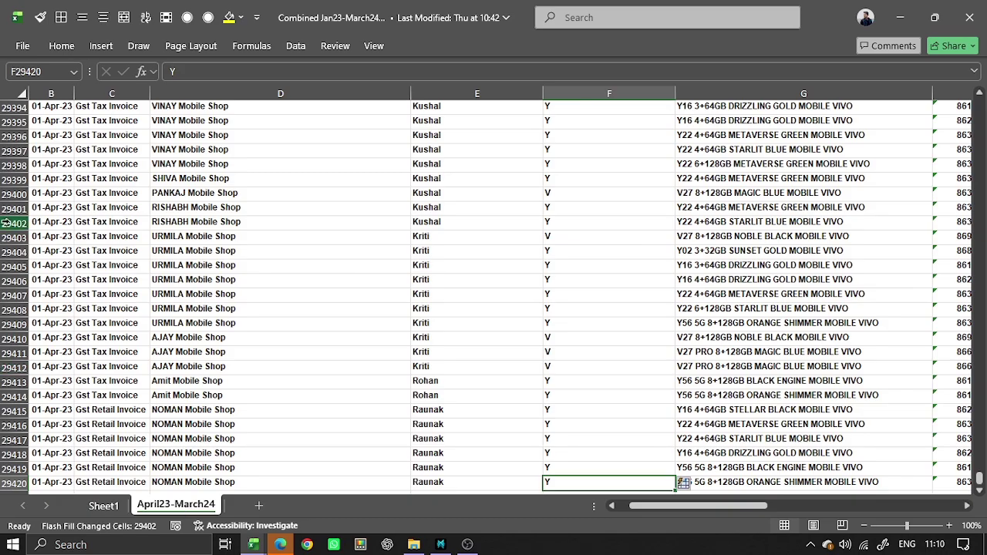
Step: Look up the Flash Fill command among the fill commands and view the options offered for the Flash Filled cells
click(62, 46)
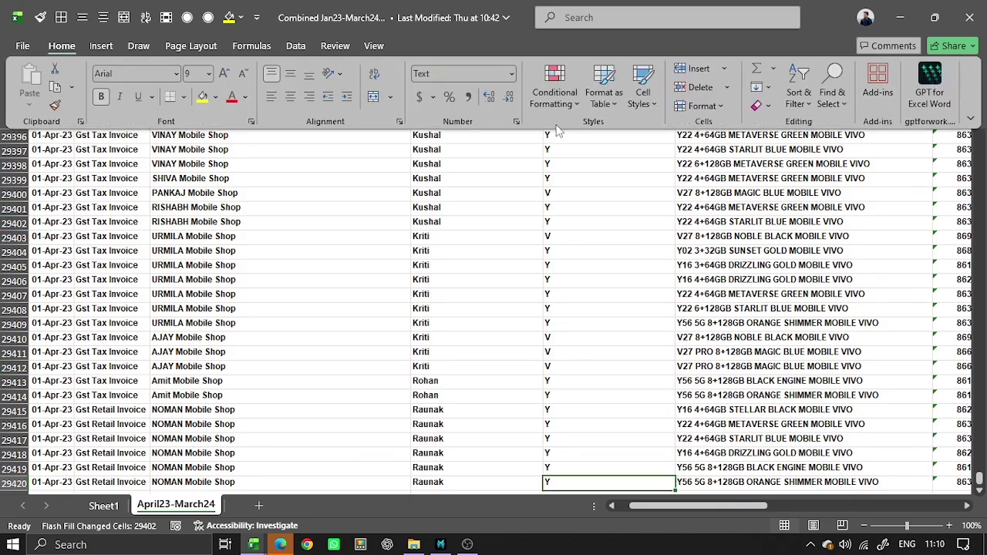
click(761, 87)
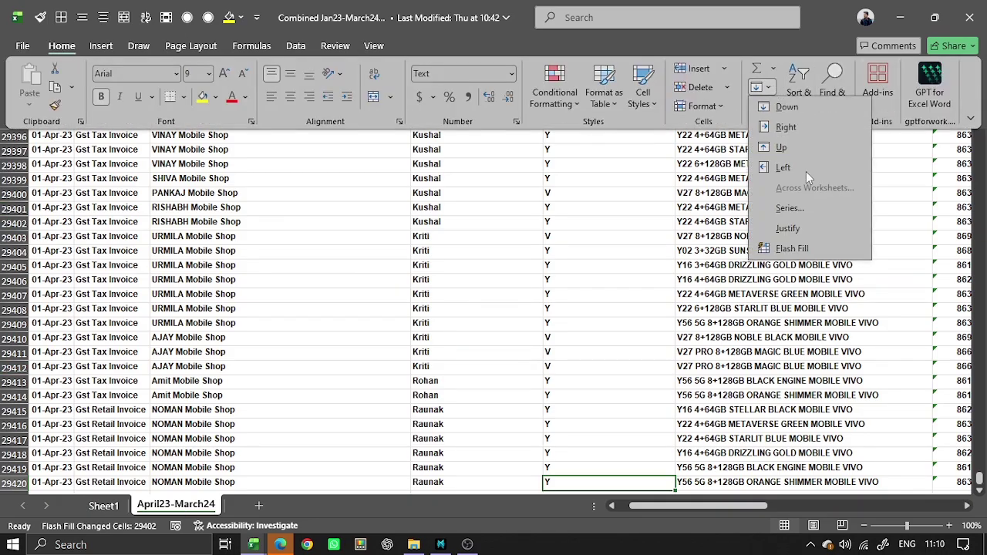
click(835, 241)
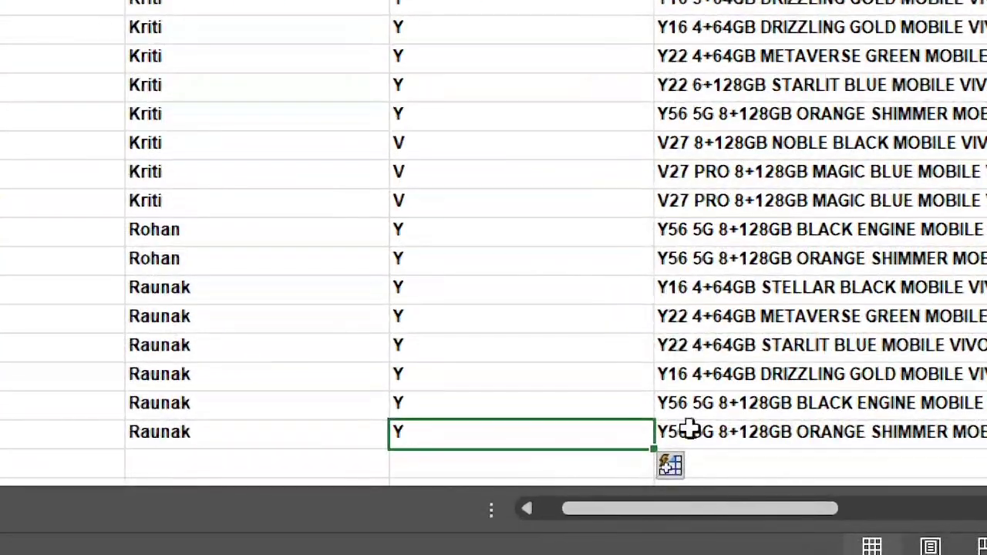
click(696, 468)
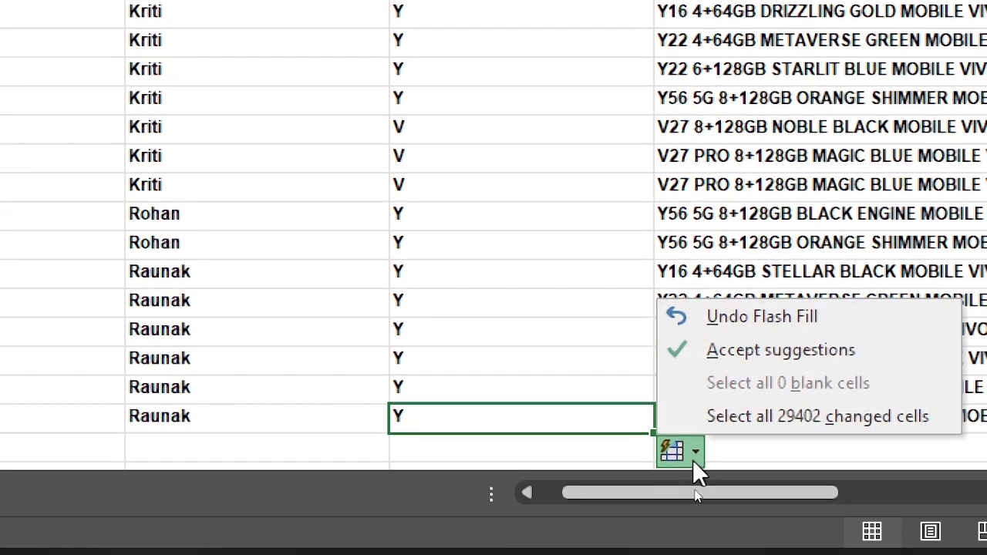
key(Escape)
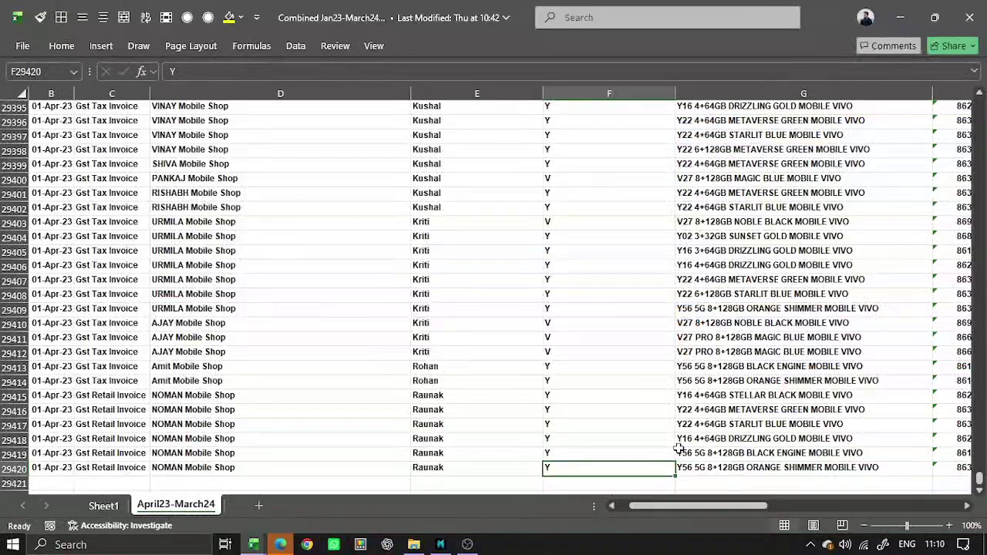
Step: Center-align the whole Item Catergory column from its header through the last data row
key(ctrl+Up)
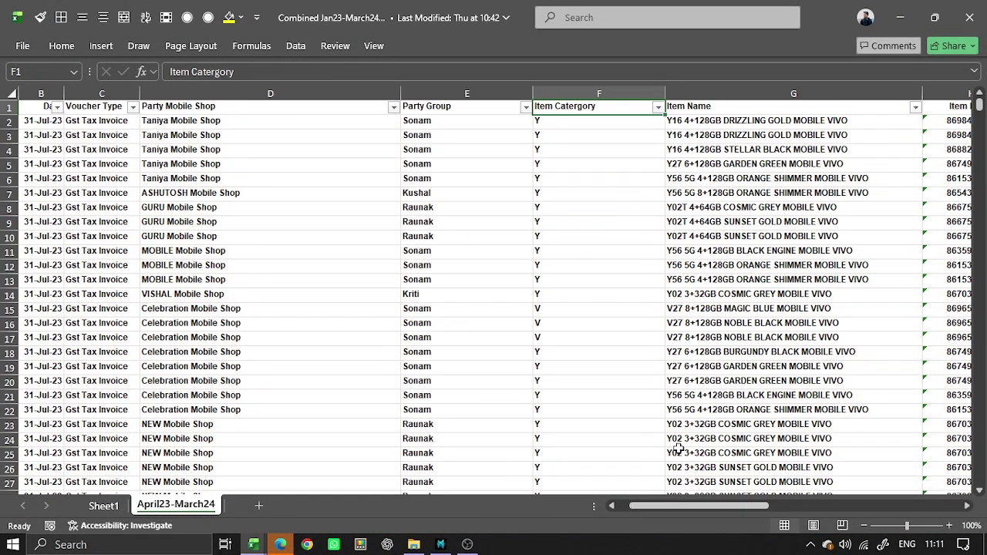
key(Down)
key(Down)
key(Down)
key(Up)
key(Up)
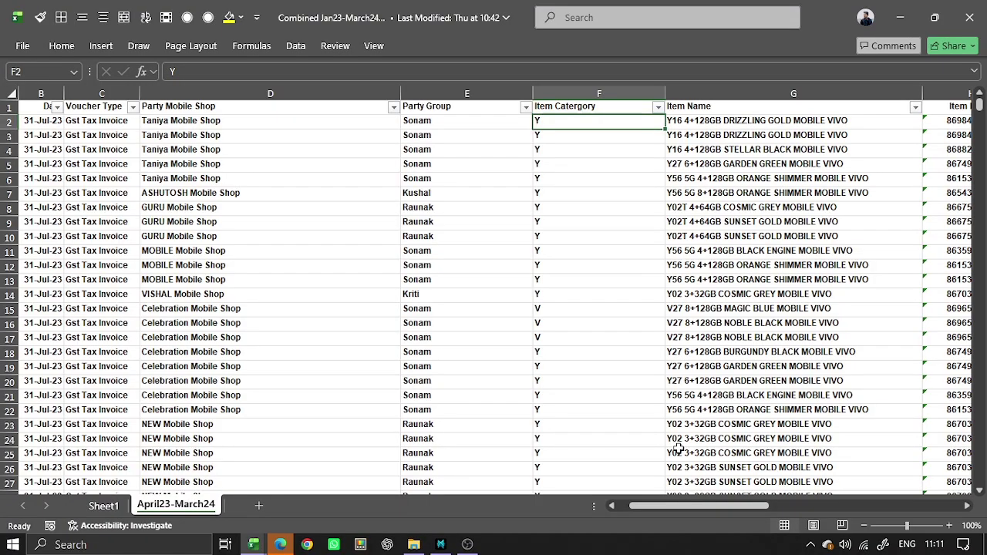
key(ctrl+shift+Down)
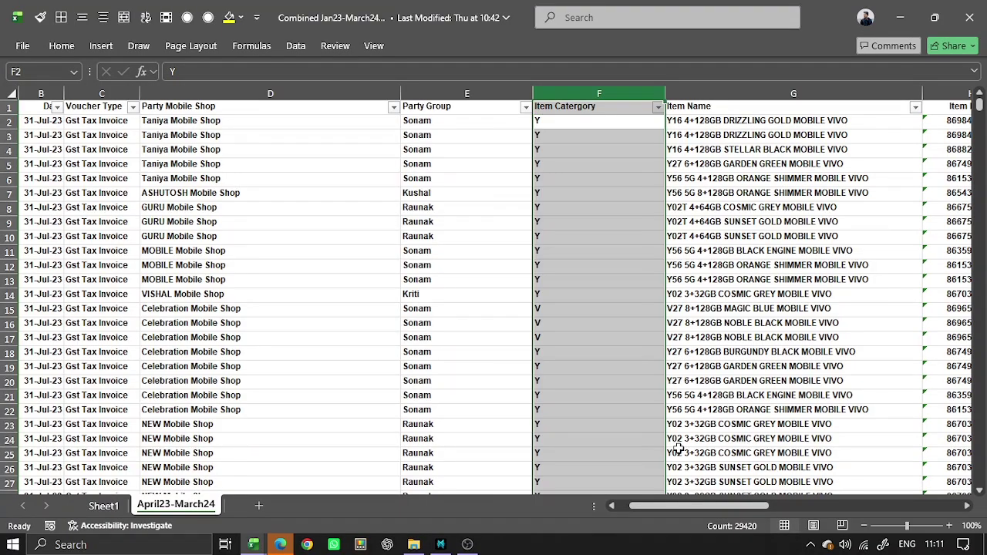
key(alt+4)
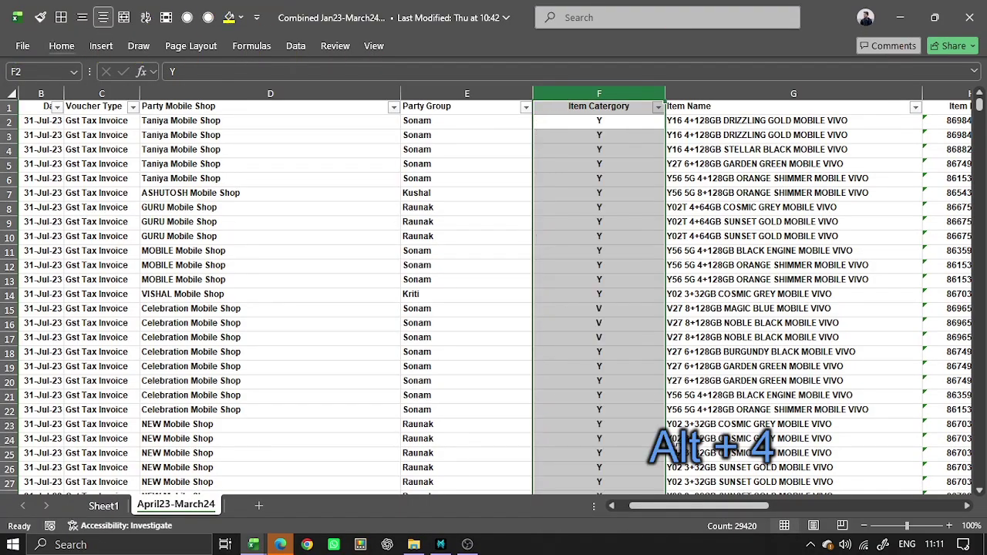
key(Up)
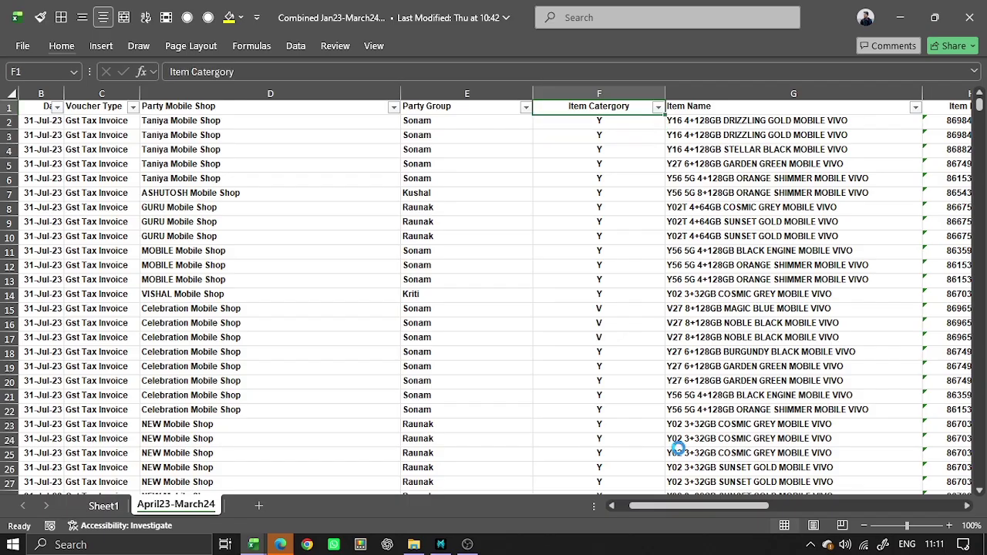
Step: Filter the Item Catergory column of the April23-March24 sheet to show only CARVAAN
key(alt+Down)
key(e)
key(Down)
key(space)
key(Down)
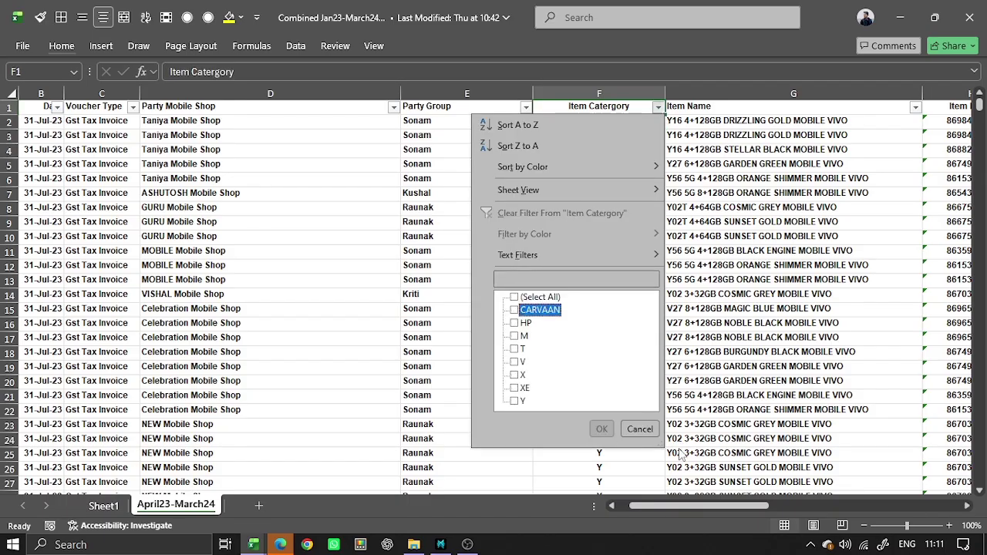
key(Down)
key(Down)
key(Down)
key(Down)
key(Down)
key(Down)
key(Down)
key(Down)
key(Up)
key(Up)
key(Up)
key(Up)
key(Up)
key(Up)
key(Up)
key(Up)
key(space)
key(Return)
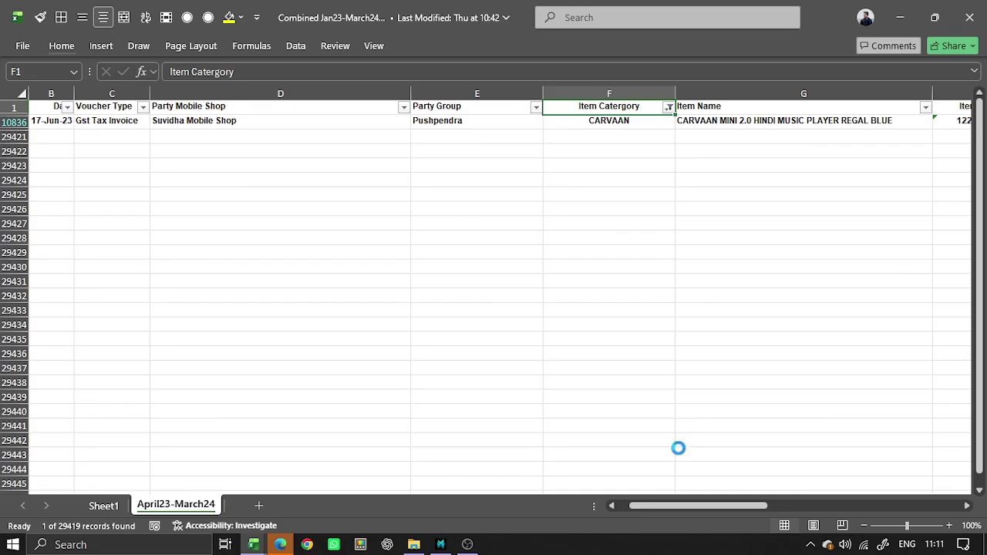
Step: Switch the Item Catergory filter from CARVAAN to only HP
key(alt+Down)
key(e)
key(Down)
key(space)
key(space)
key(Down)
key(Down)
key(space)
key(Return)
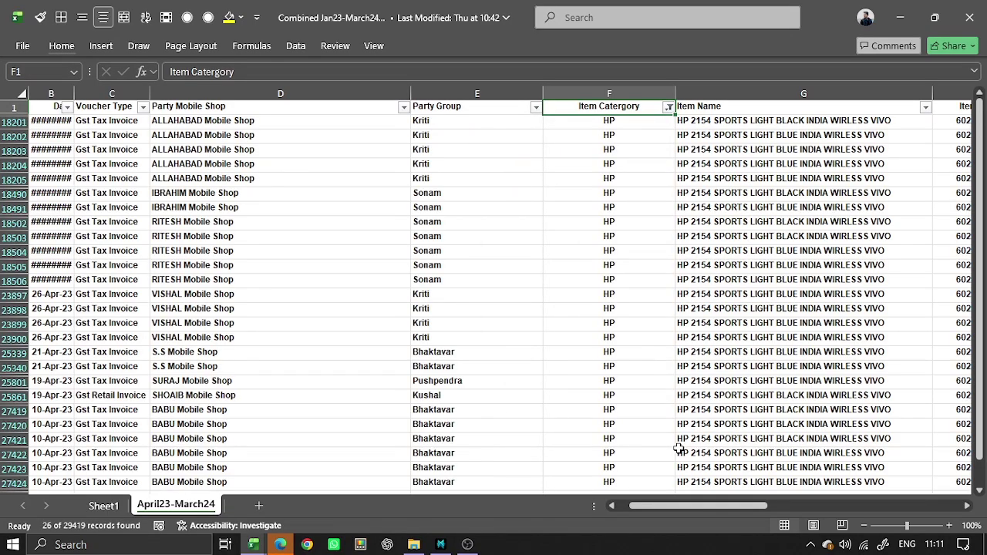
Step: Change the Item Catergory filter to show only category V
key(alt+Down)
key(e)
key(Down)
key(Down)
key(Down)
key(space)
key(Down)
key(Down)
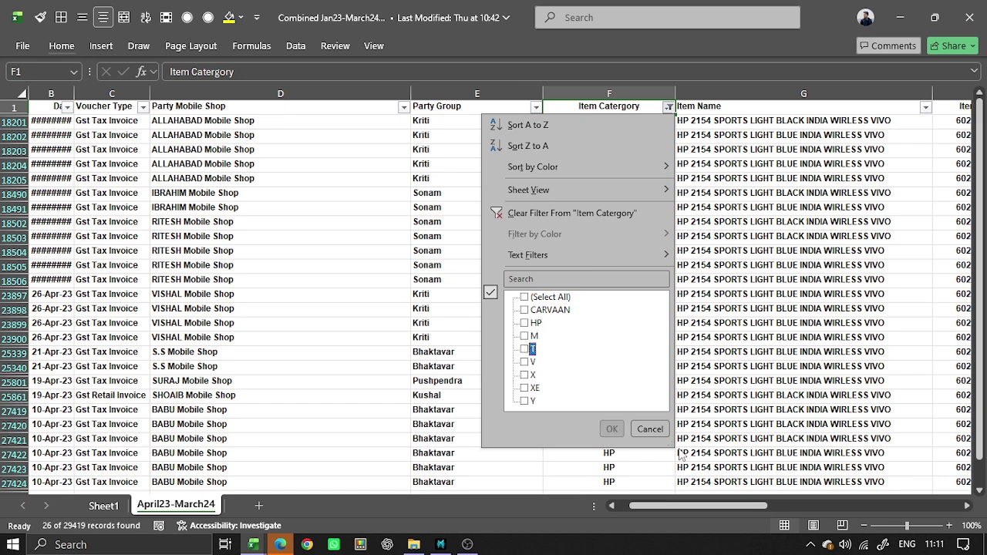
key(Down)
key(space)
key(Return)
Step: Examine the models offered in the Item Name filter list and recheck the Item Catergory filter list
key(Right)
key(alt+Down)
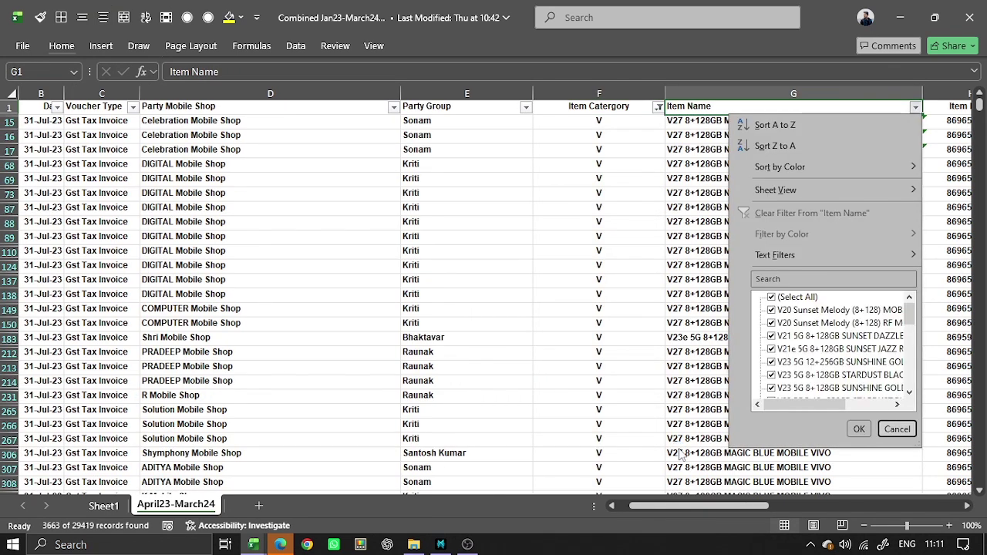
key(Down)
key(Down)
key(Down)
key(Down)
key(Down)
key(Down)
key(Down)
key(Down)
key(Down)
key(Down)
key(Down)
key(Down)
key(Down)
key(Down)
key(Down)
key(Down)
key(Down)
key(Down)
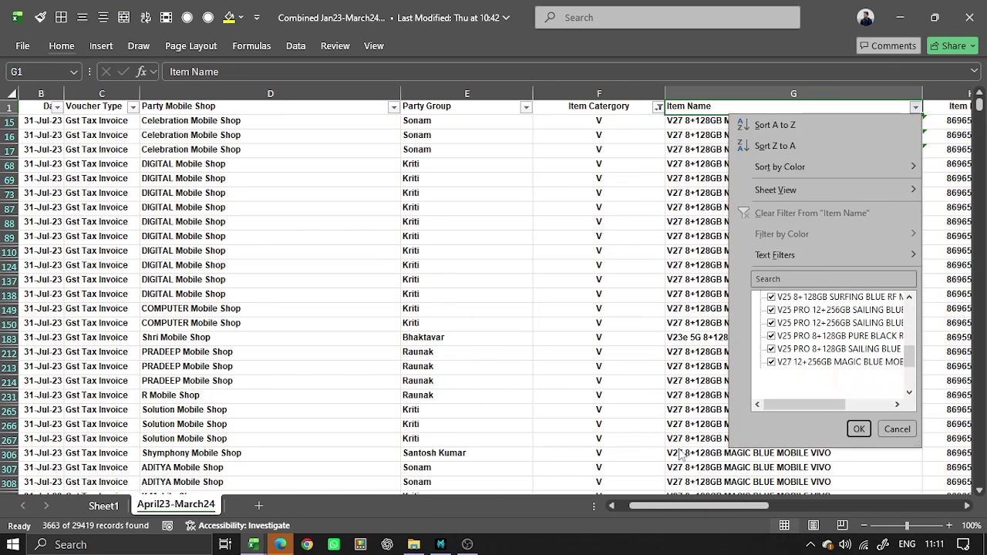
key(Escape)
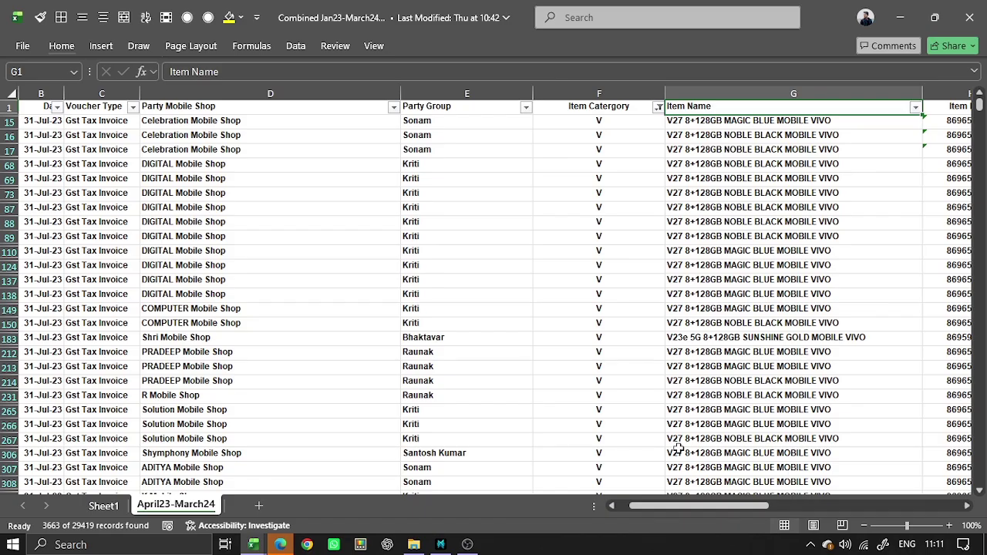
key(Left)
key(alt+Down)
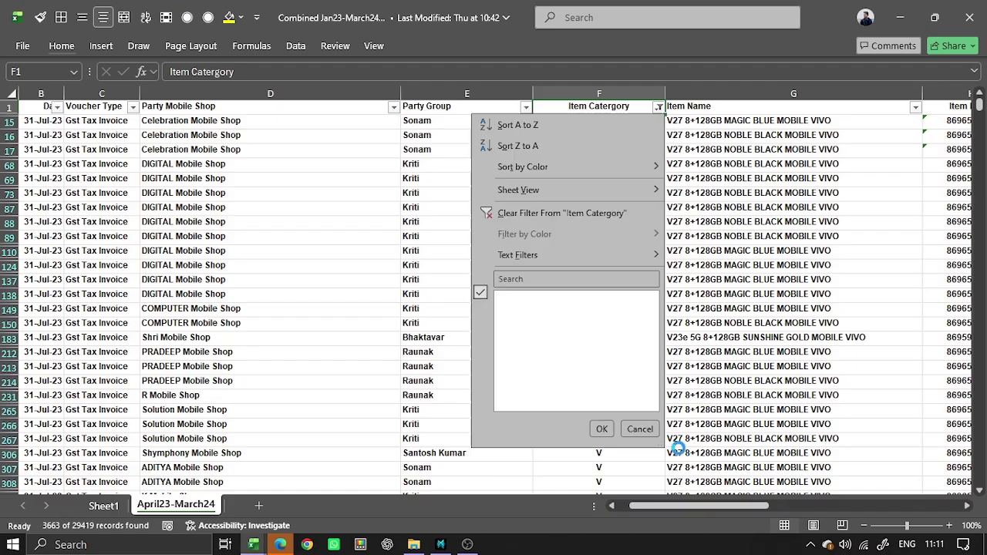
key(Return)
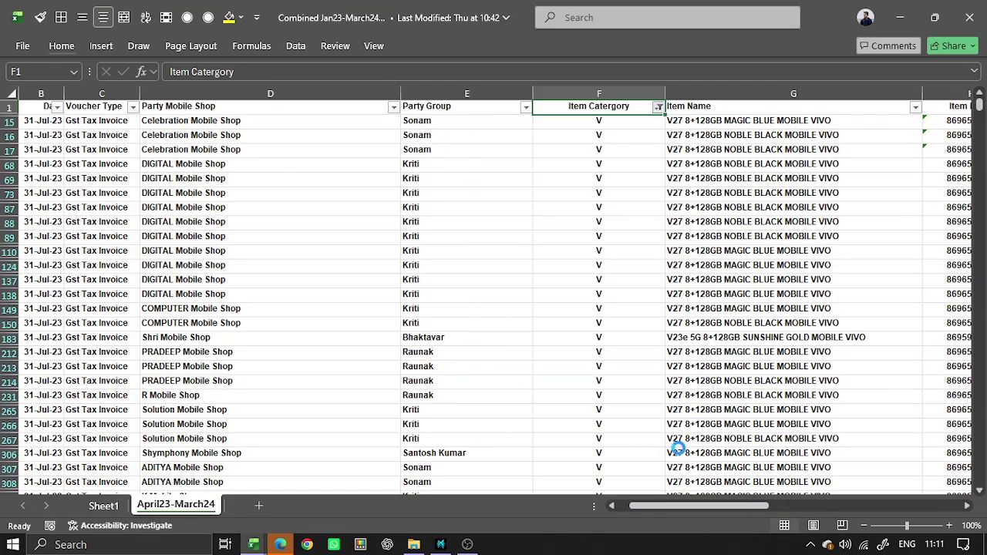
Step: Go to the quantity PivotTable on Sheet1 and show its field list
key(ctrl+Page_Up)
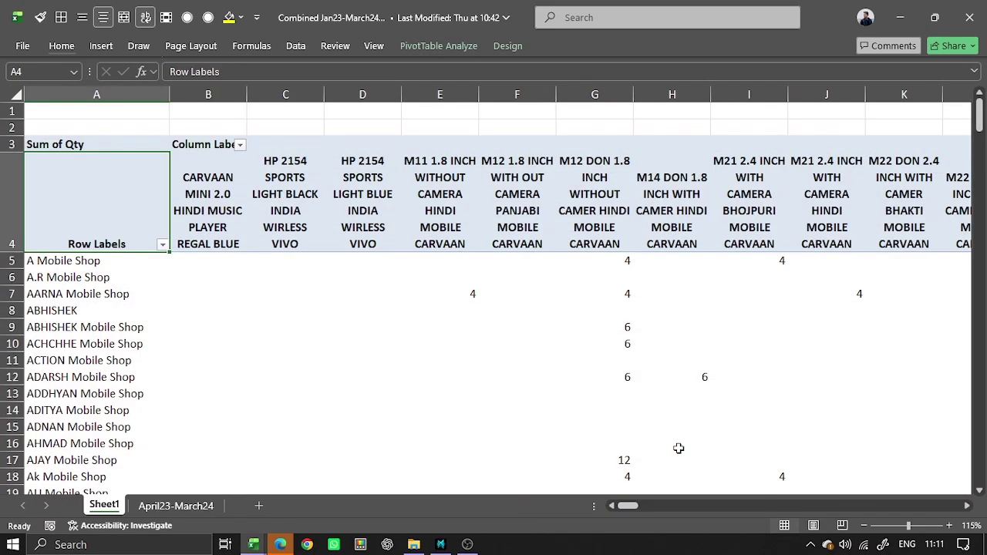
click(252, 310)
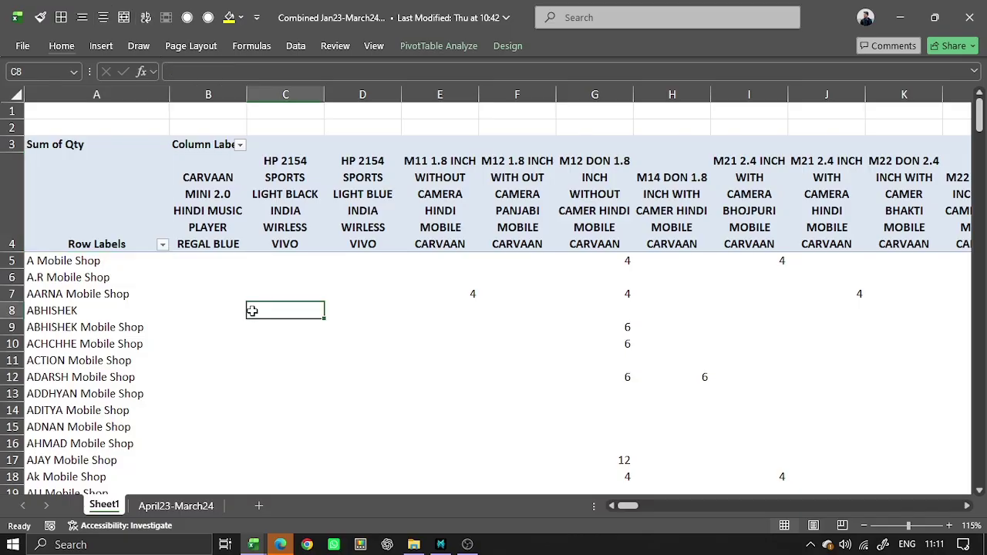
click(739, 199)
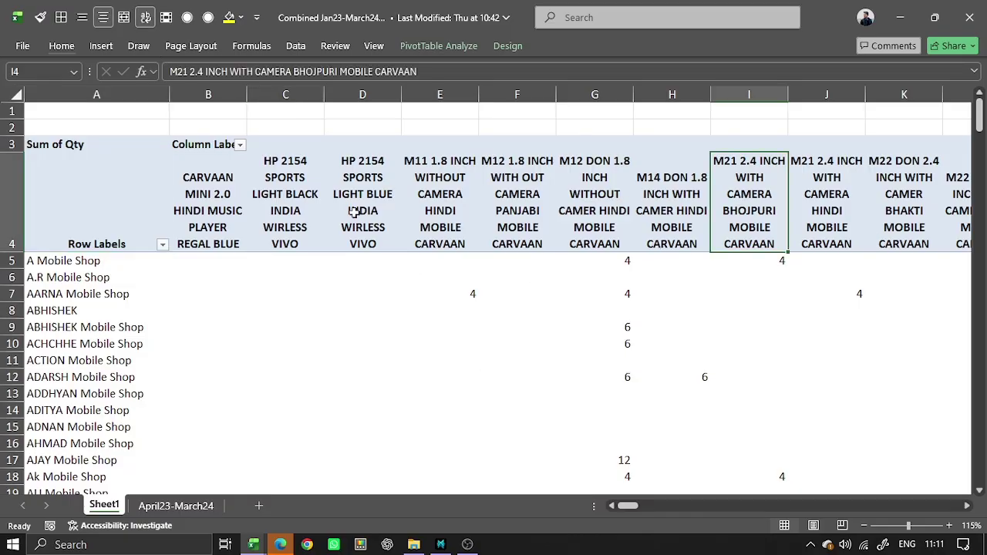
click(355, 213)
click(443, 112)
click(431, 176)
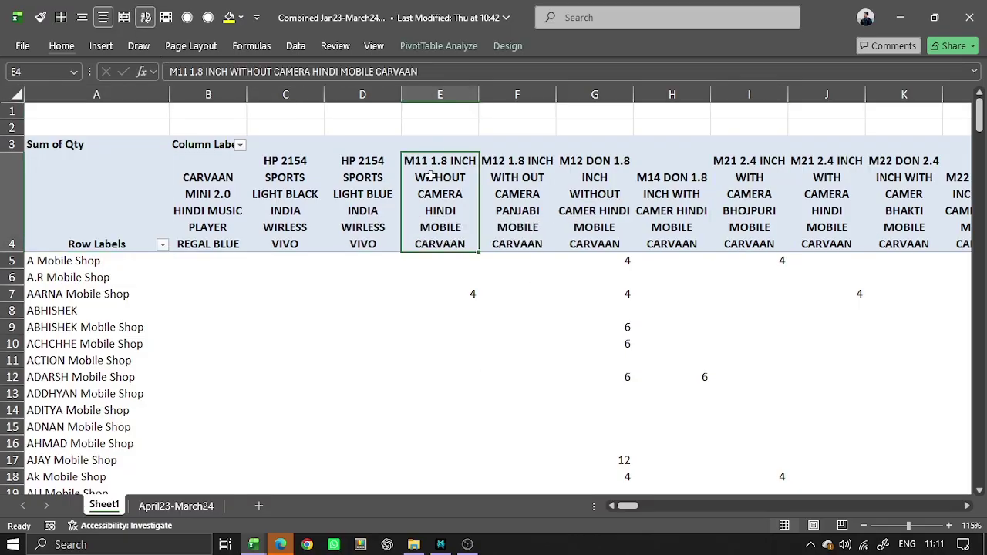
right_click(431, 178)
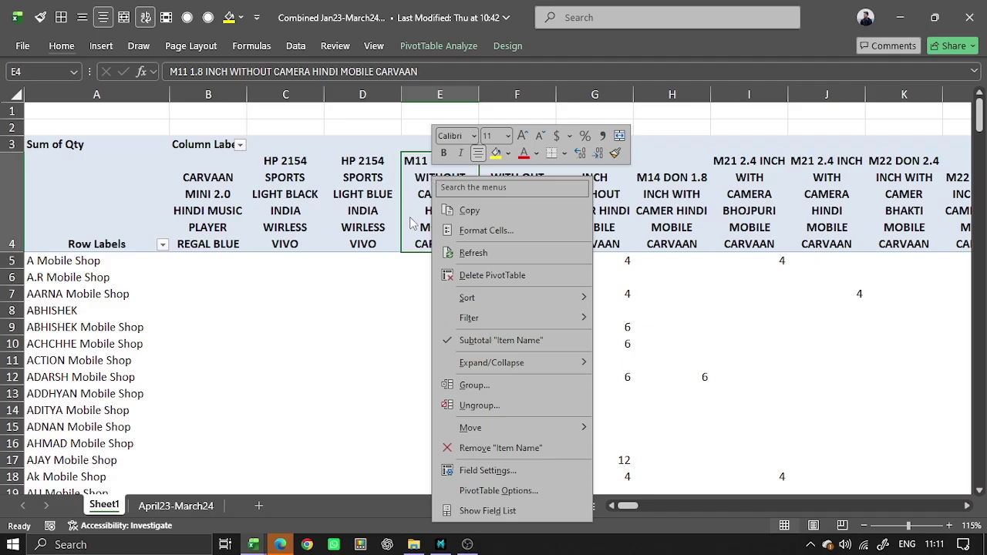
click(461, 45)
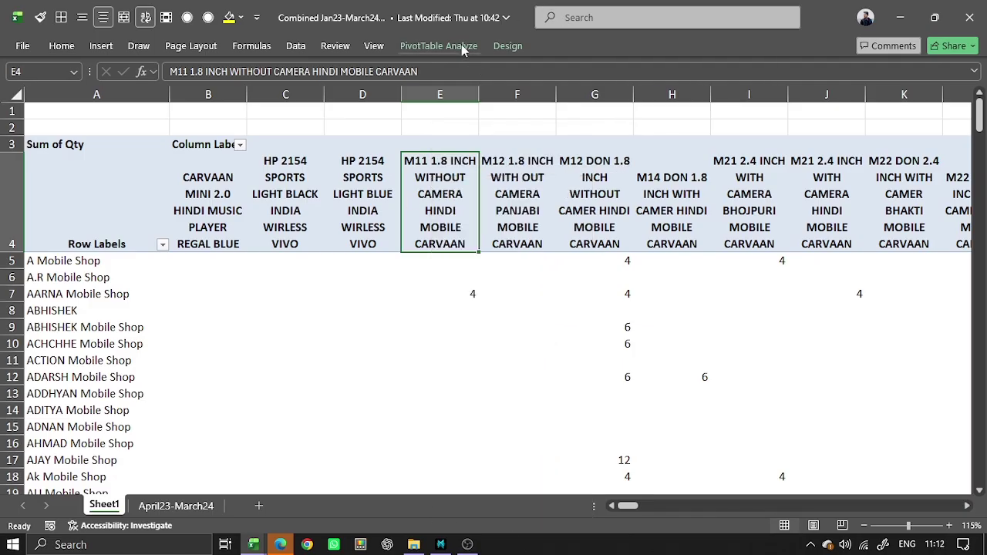
click(461, 46)
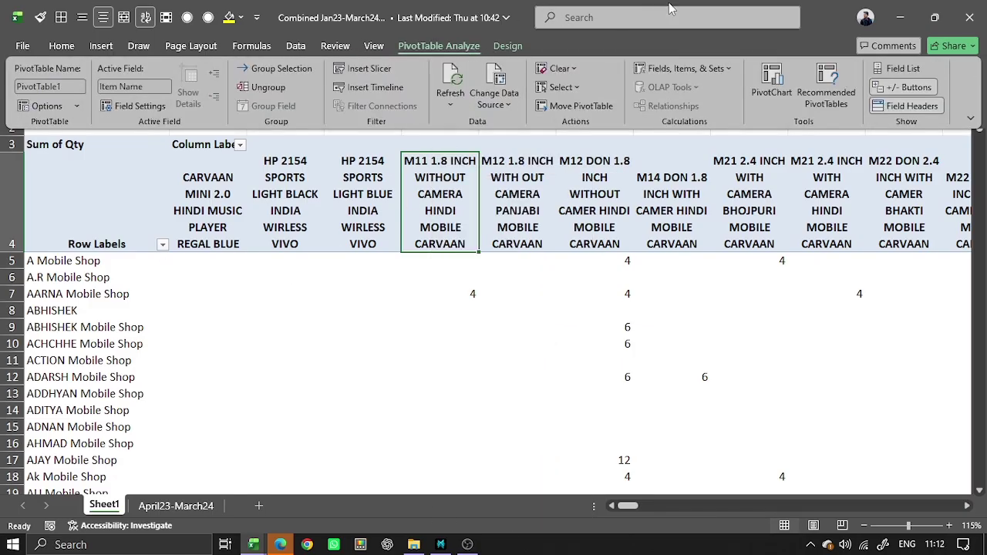
click(894, 68)
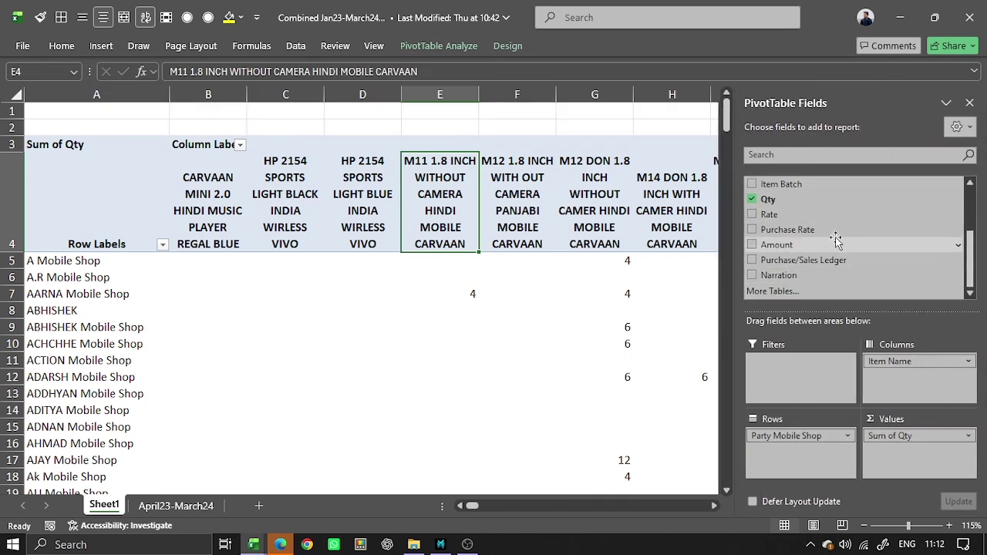
Step: Refresh the PivotTable to load the new Item Catergory field from the source data
scroll(925, 232, up, 3)
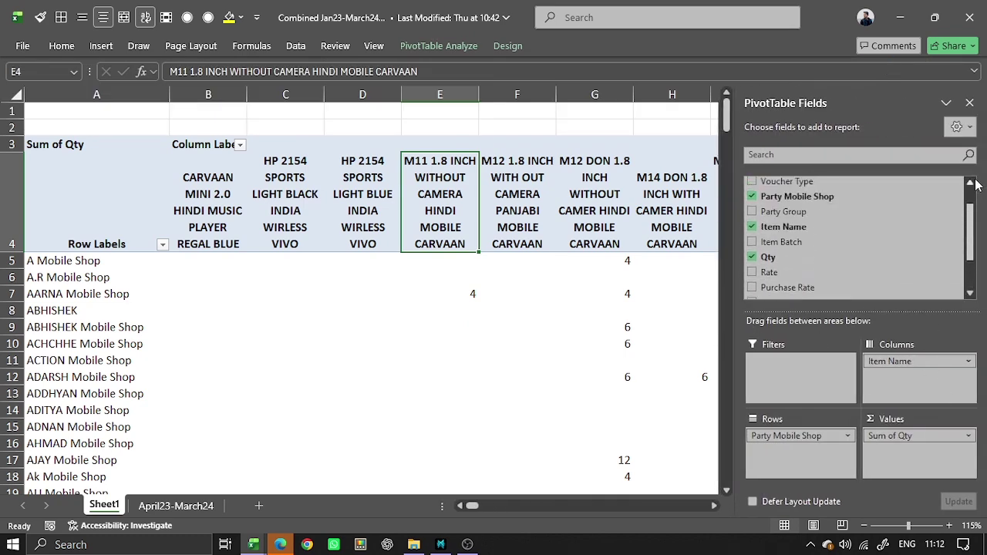
click(438, 46)
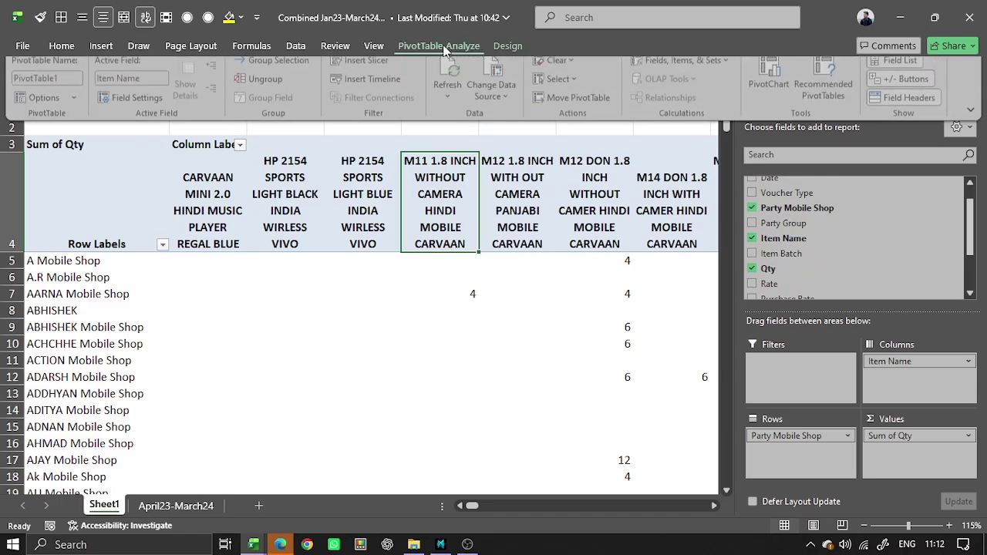
click(447, 99)
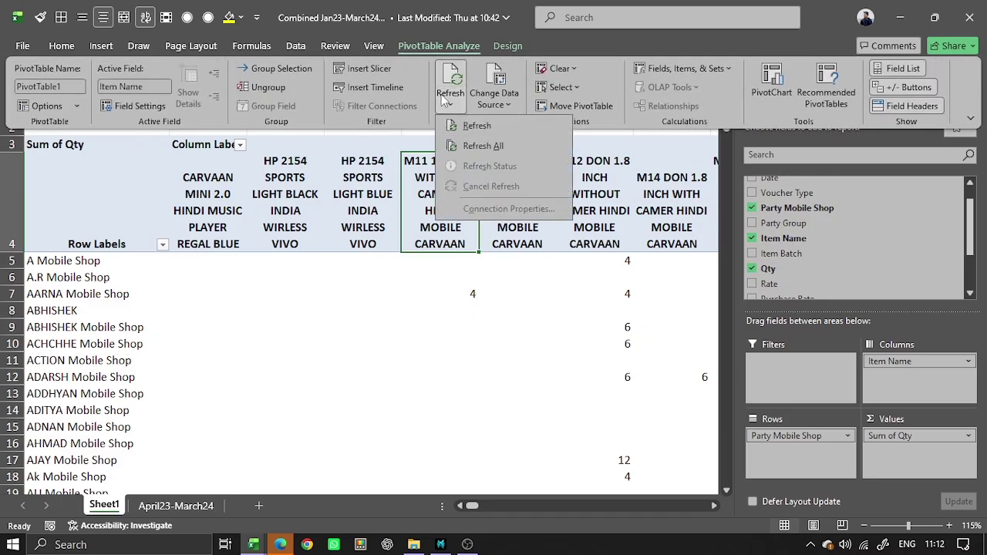
click(503, 125)
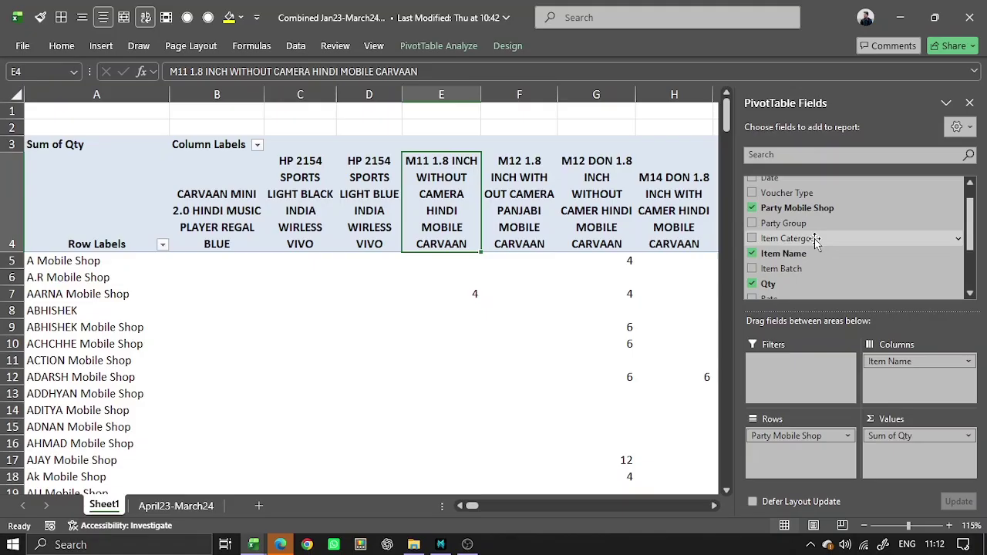
Step: Add Item Catergory, Party Group and Date as report filters of the PivotTable and close the field list
drag(815, 240, 806, 371)
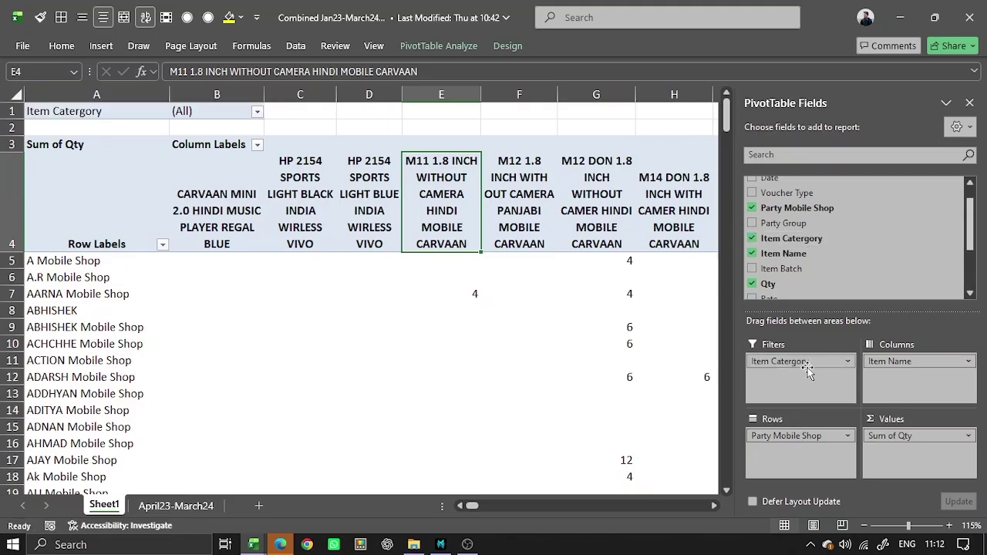
drag(805, 223, 811, 356)
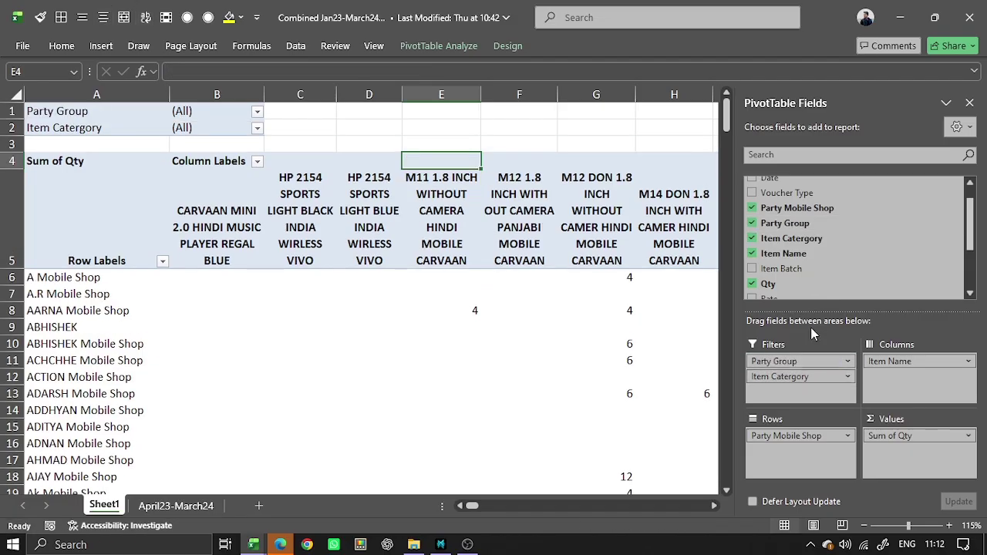
scroll(902, 185, up, 1)
drag(837, 200, 835, 353)
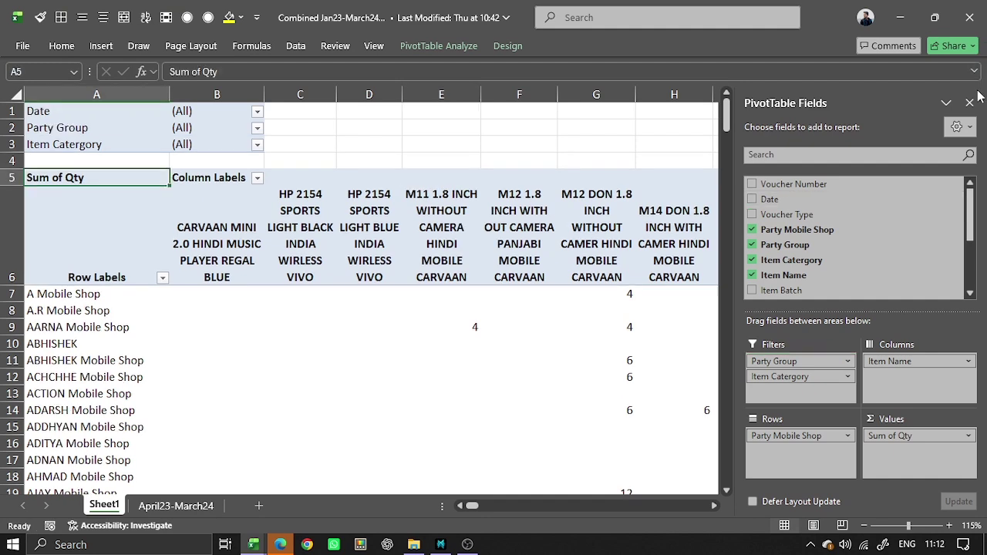
click(969, 102)
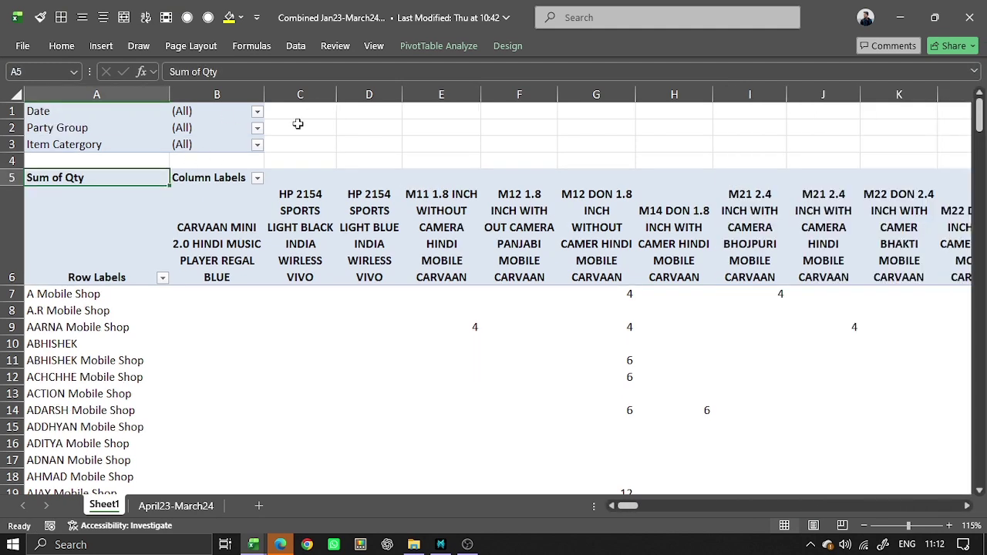
Step: Filter the PivotTable to item category T and check how far its item columns extend
click(258, 112)
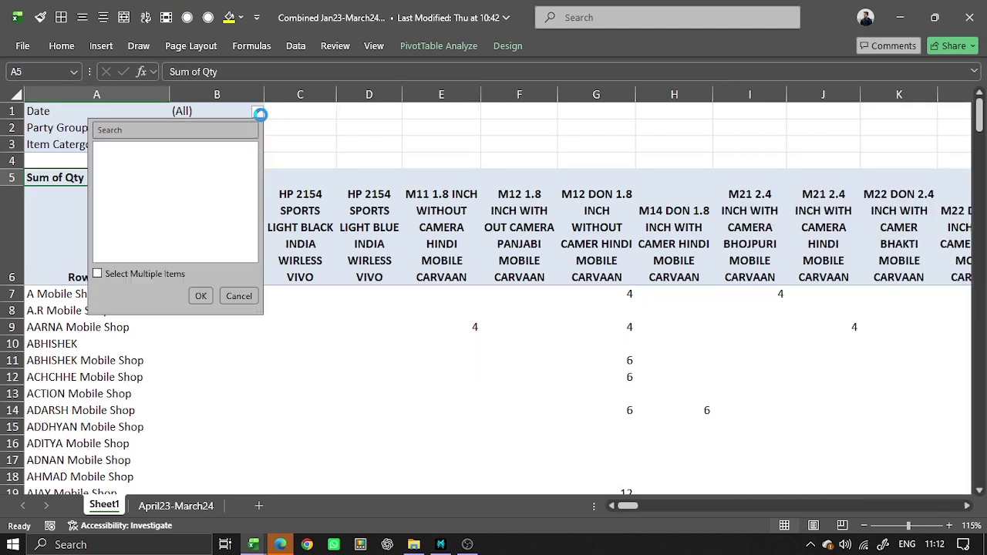
click(296, 126)
click(256, 145)
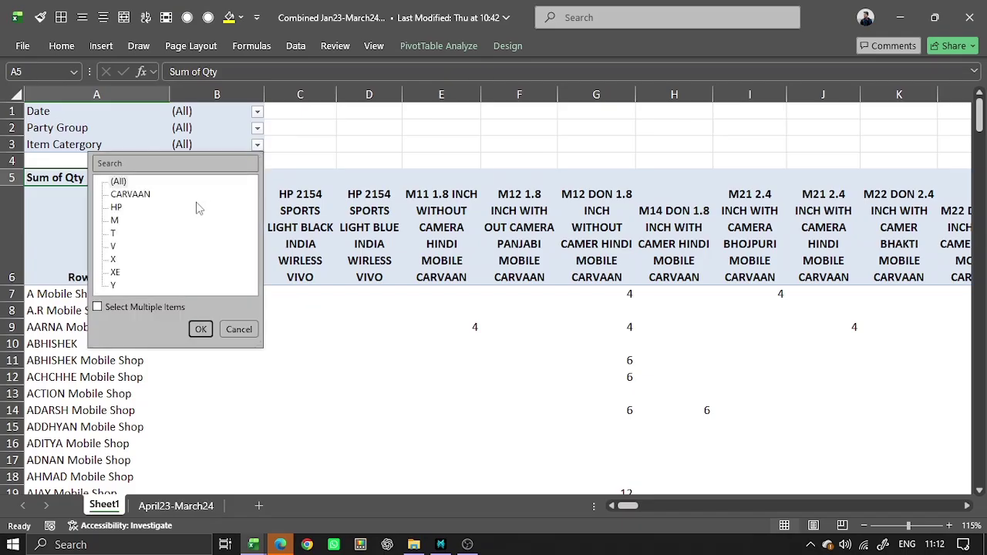
click(114, 233)
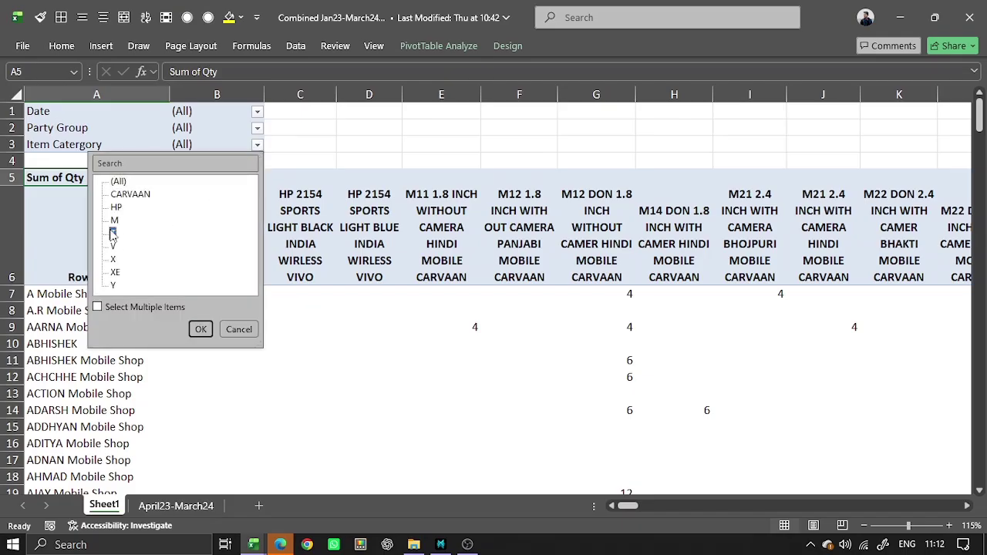
click(200, 329)
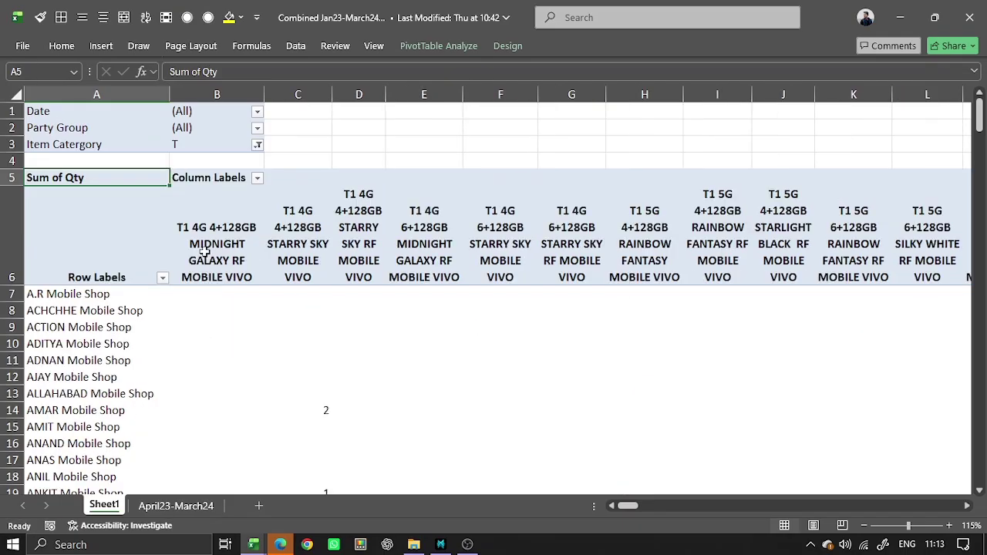
click(205, 253)
key(ctrl+Right)
key(ctrl+Left)
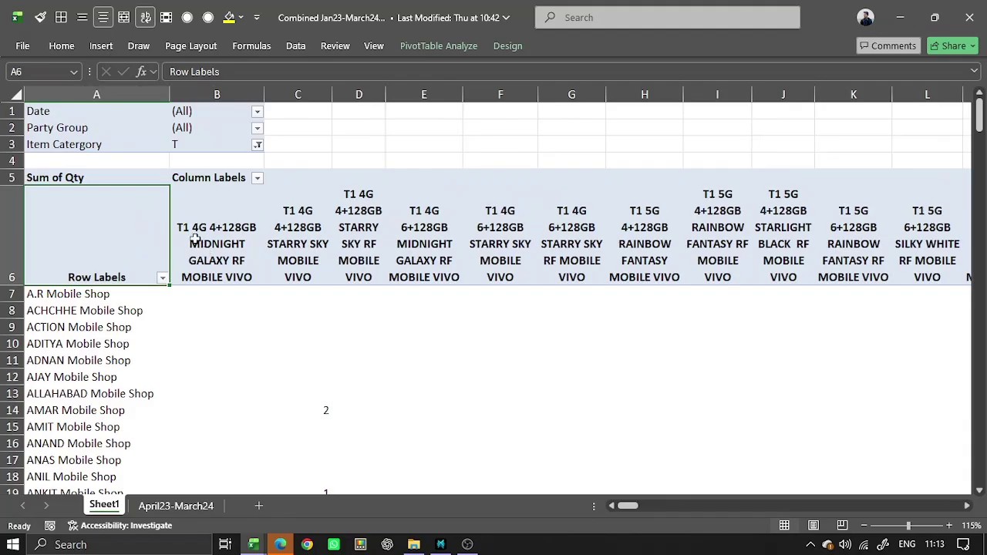
Step: Set the Party Group filter to the second listed group and review the Grand Total column
click(257, 128)
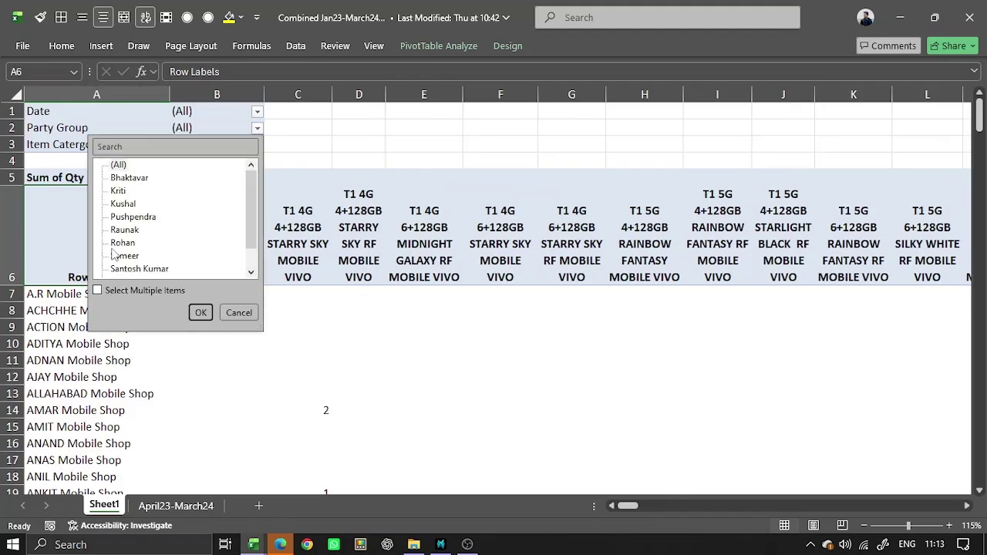
click(118, 191)
click(200, 312)
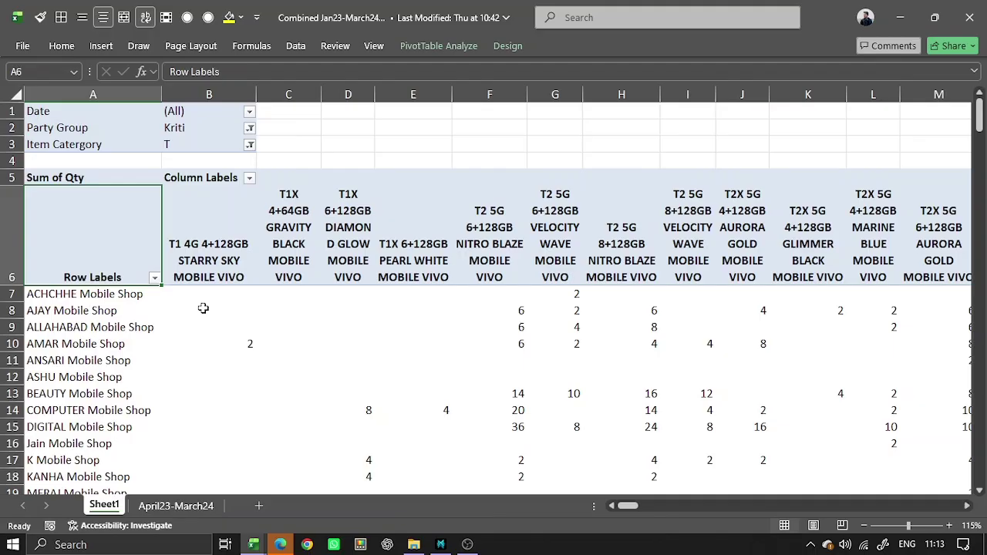
key(ctrl+Right)
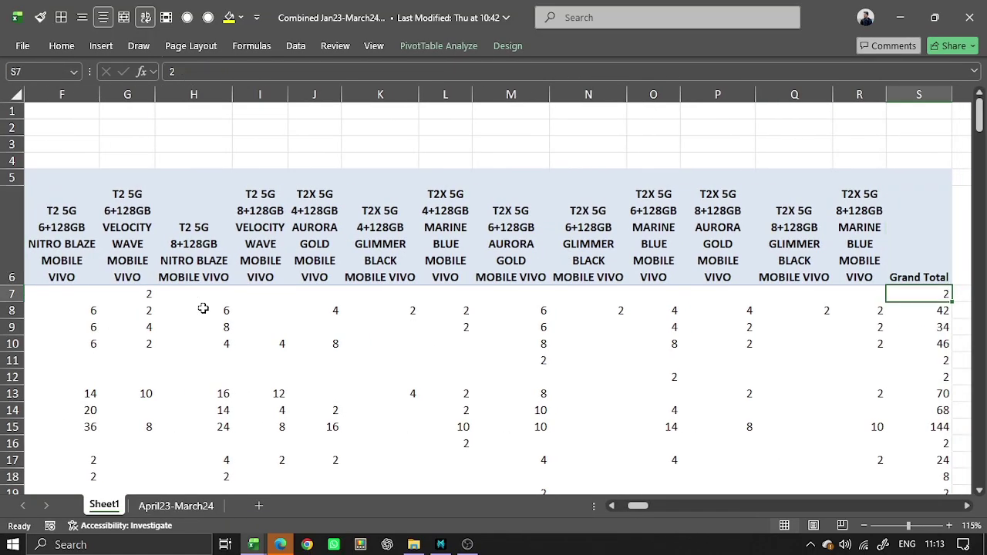
key(Down)
key(ctrl+Down)
key(ctrl+Home)
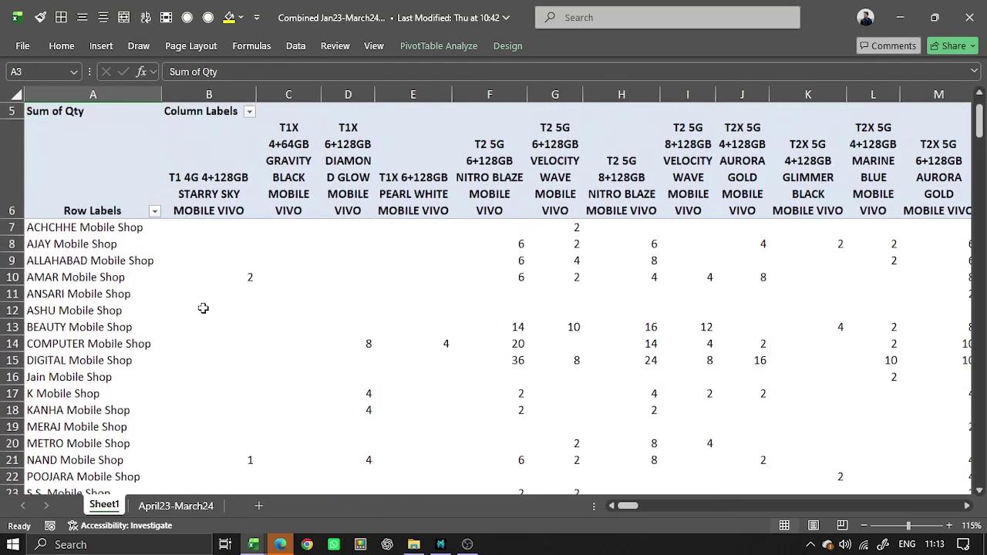
Step: Filter the PivotTable's Date field to the single date 01-04-23, and switch it to 05-04-23
click(249, 113)
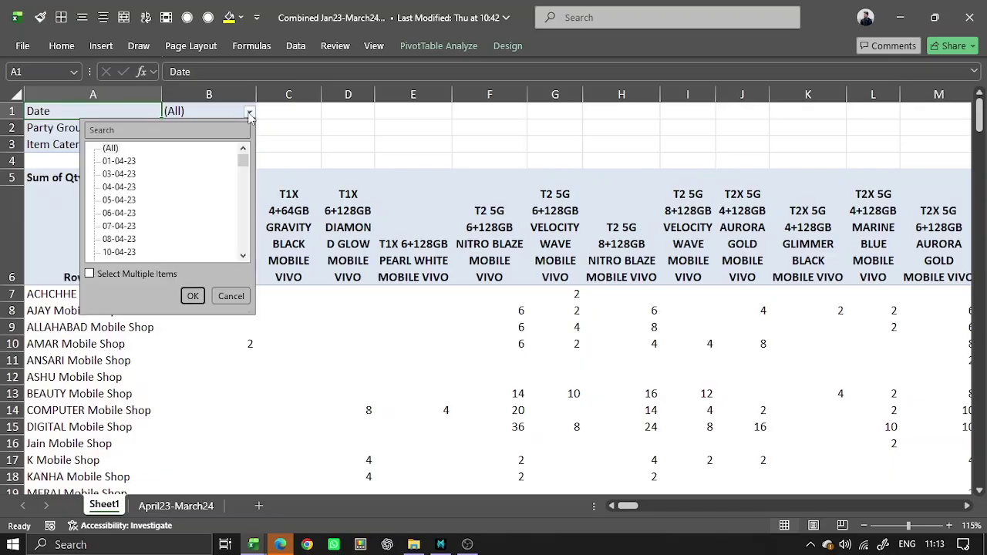
click(196, 295)
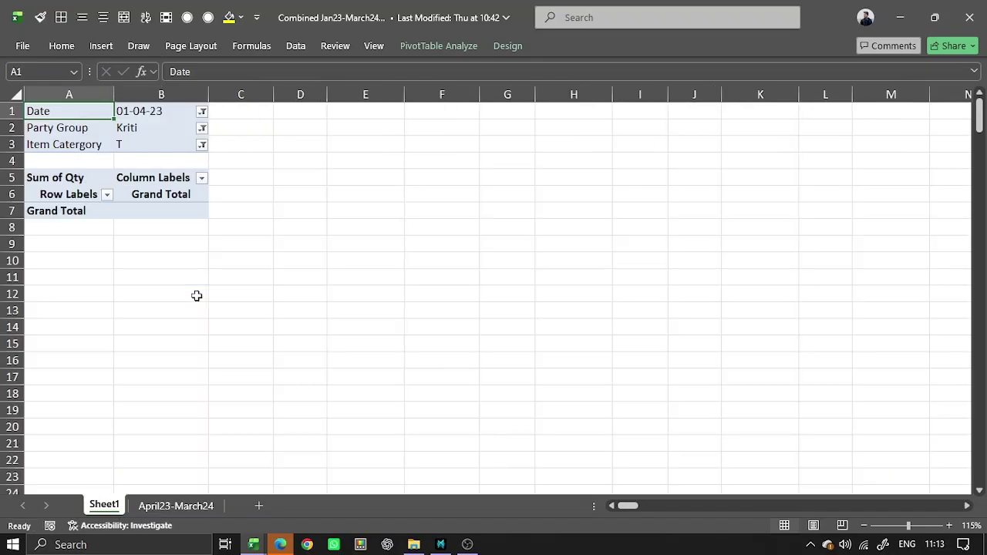
click(202, 114)
click(85, 202)
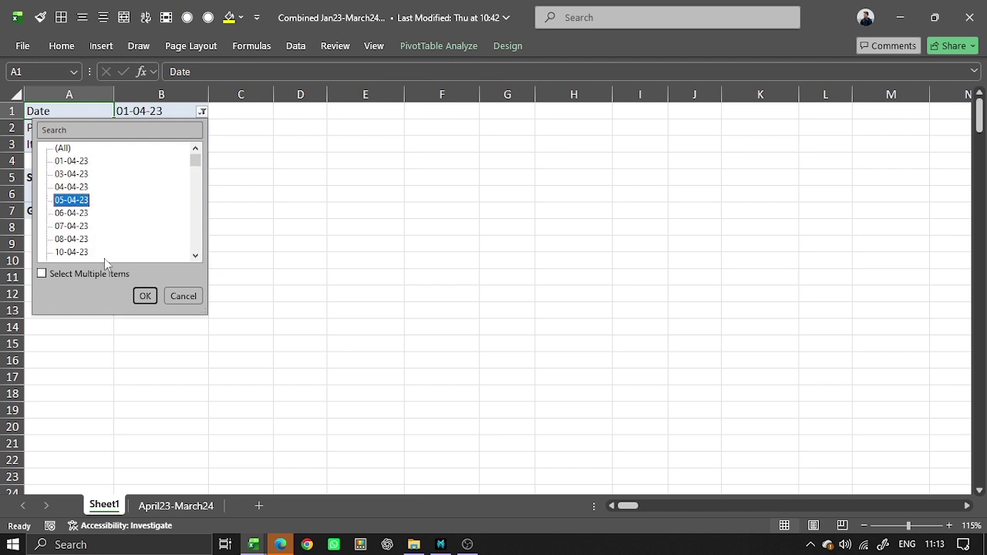
click(146, 298)
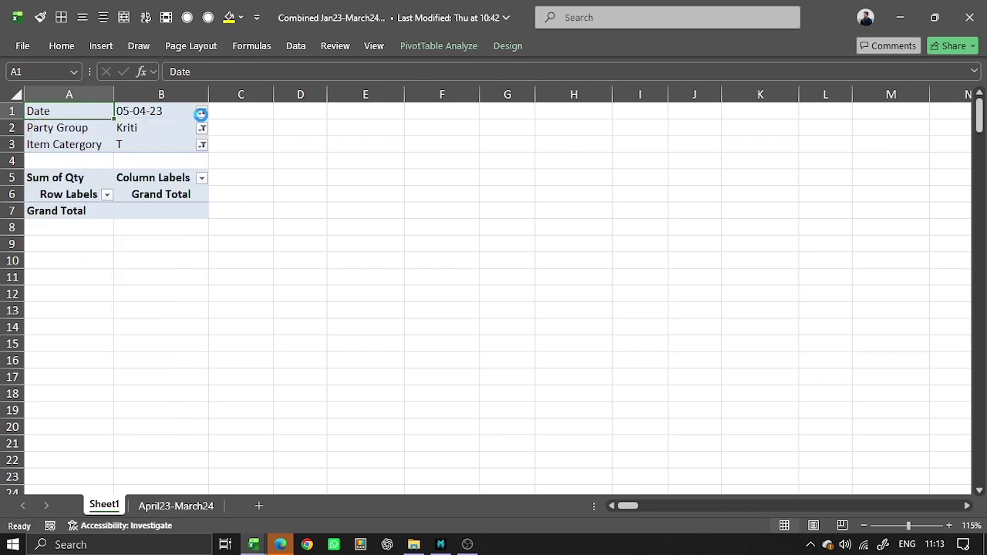
Step: Allow multiple items in the Date filter and include 01-04-23 through 10-04-23 plus 03-05-23, 05-05-23 and 06-05-23
click(201, 112)
click(42, 273)
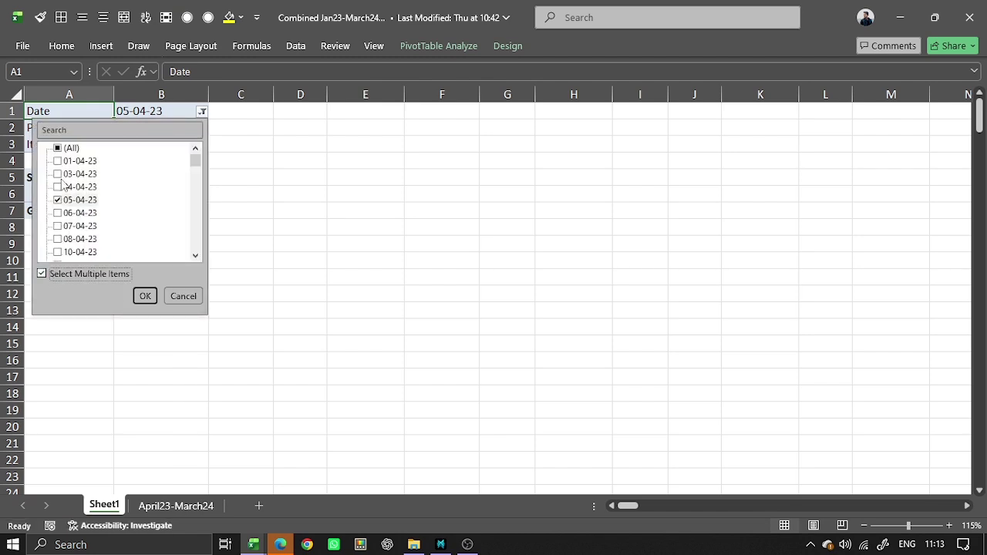
click(58, 161)
click(58, 174)
click(57, 187)
click(58, 213)
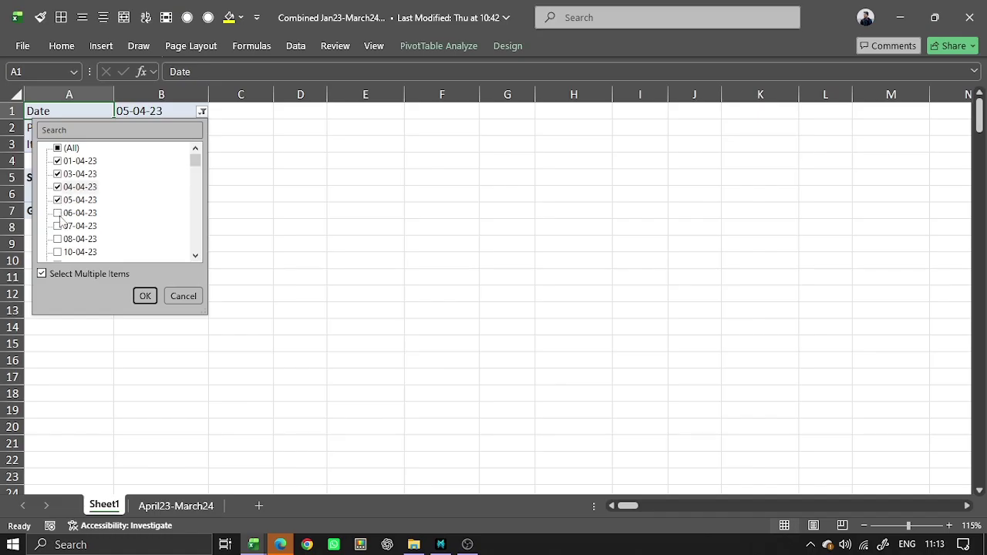
click(58, 226)
click(58, 252)
click(58, 239)
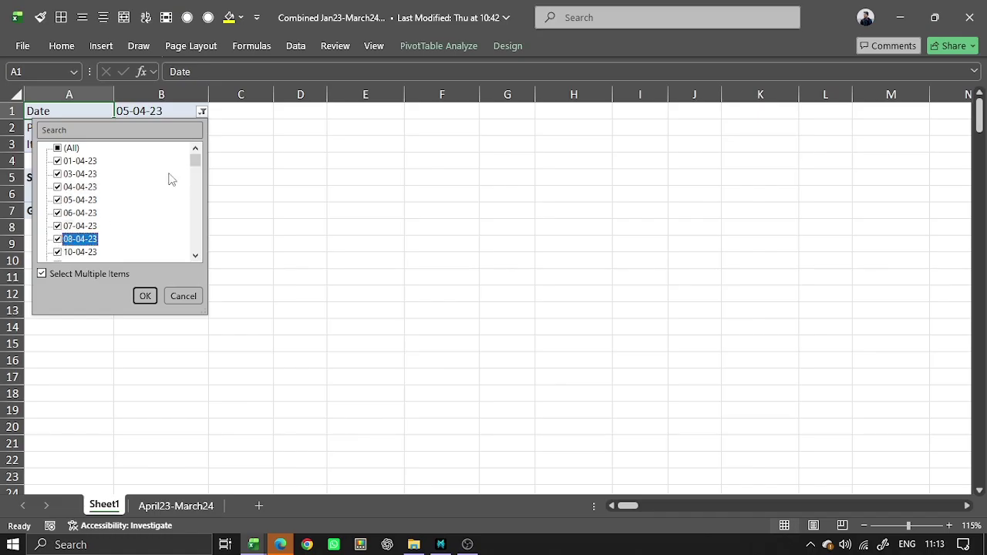
drag(195, 168, 194, 183)
click(58, 147)
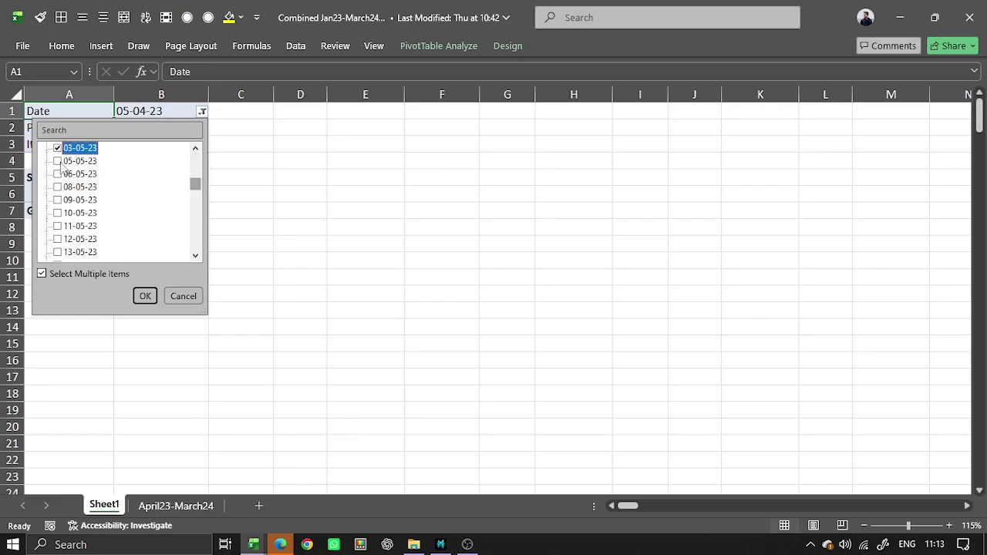
click(58, 160)
click(58, 174)
click(145, 296)
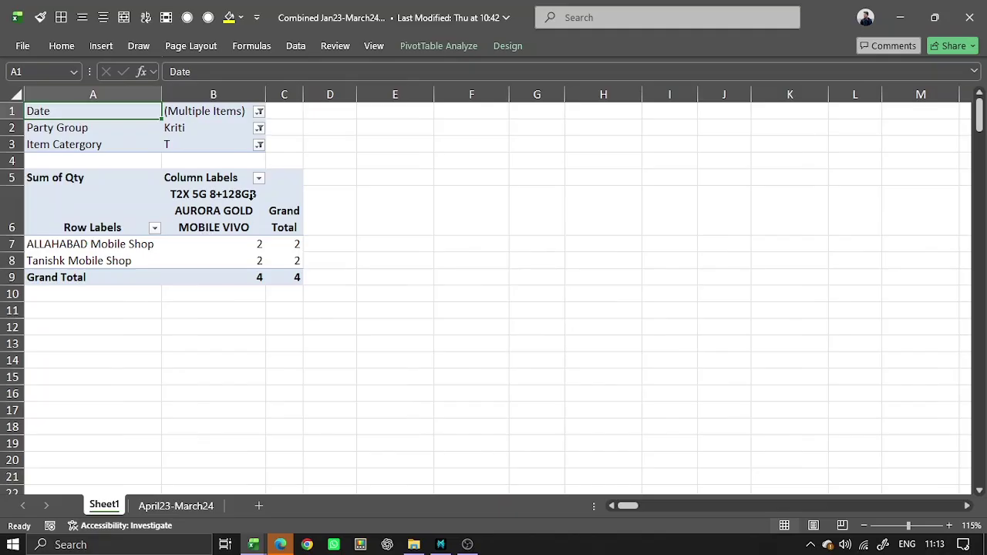
Step: Turn off multiple selection in the Date filter and reset it to all dates
click(259, 113)
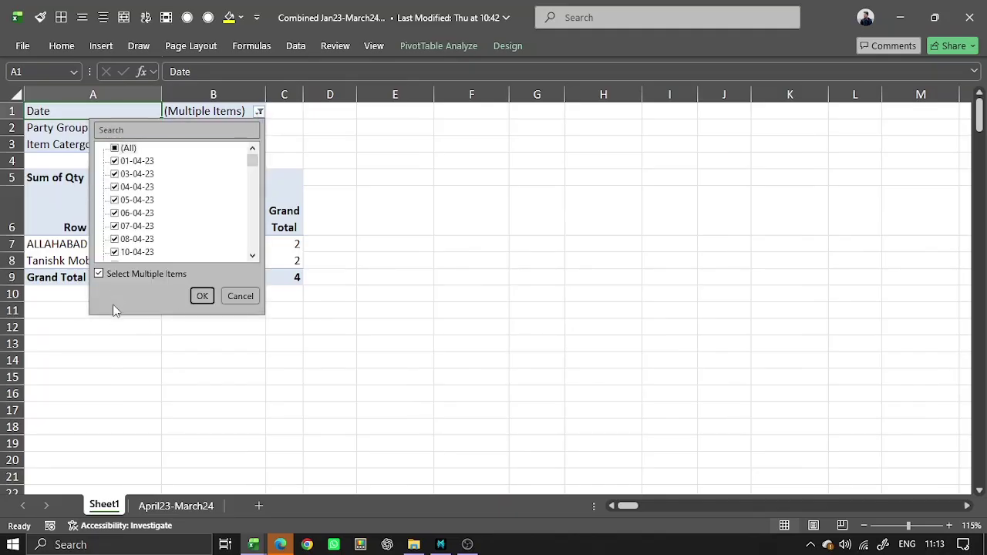
click(108, 275)
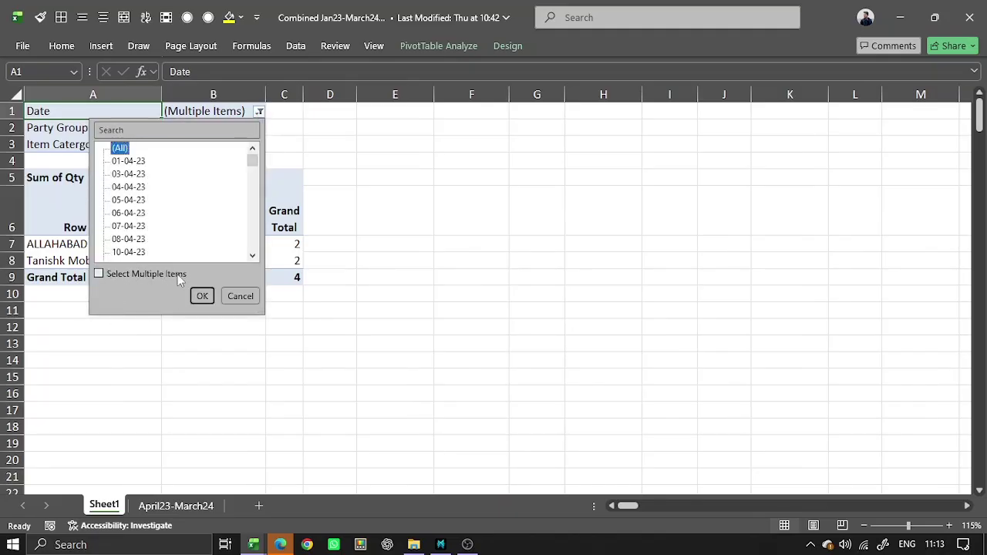
click(202, 296)
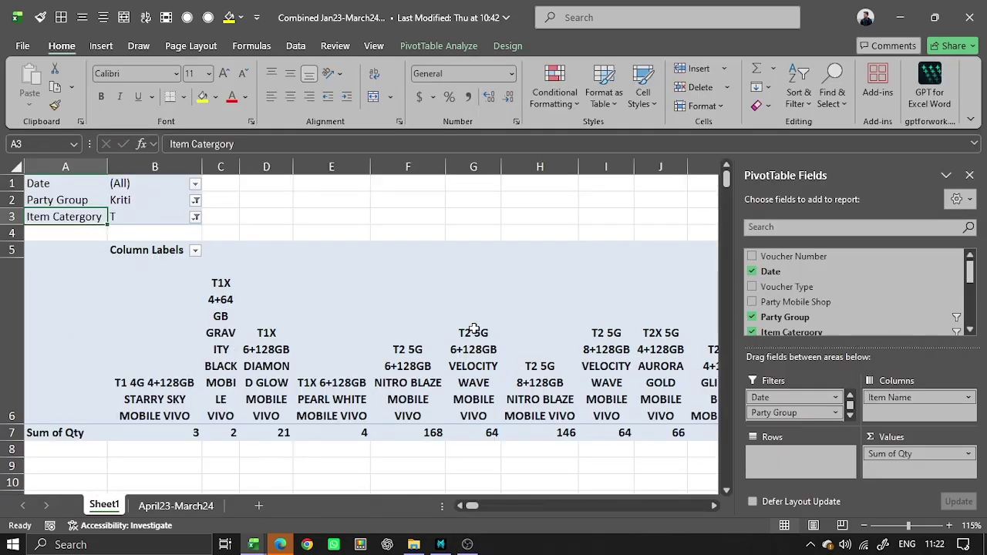
Step: Move the Date field from the report filters to the rows and check the date list in its row filter
click(195, 185)
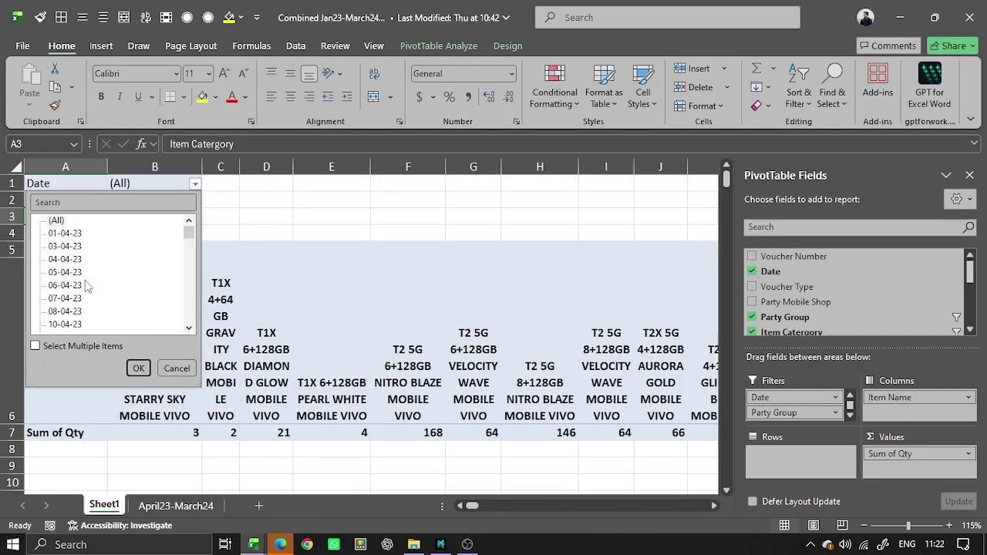
drag(192, 237, 162, 222)
key(Escape)
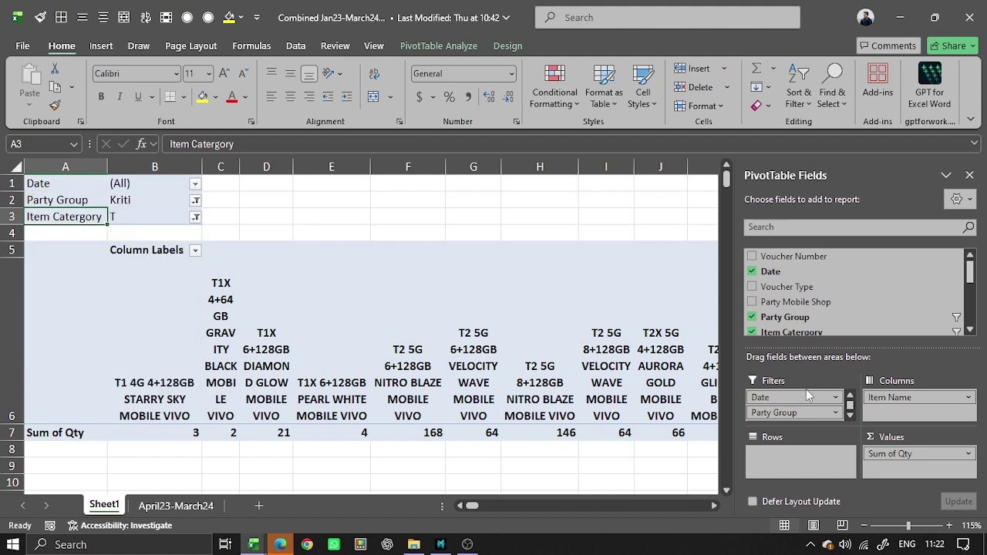
drag(808, 396, 793, 459)
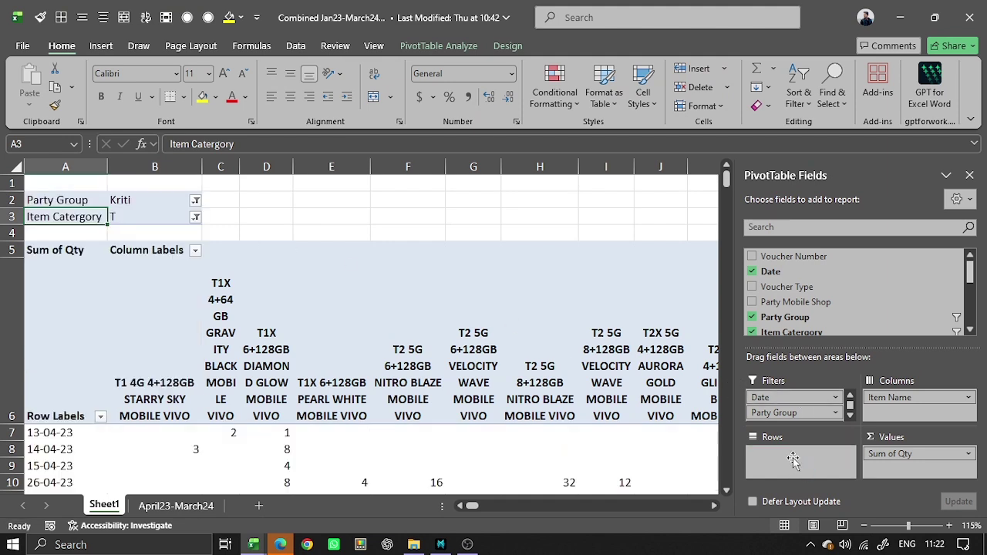
click(82, 404)
key(alt+Down)
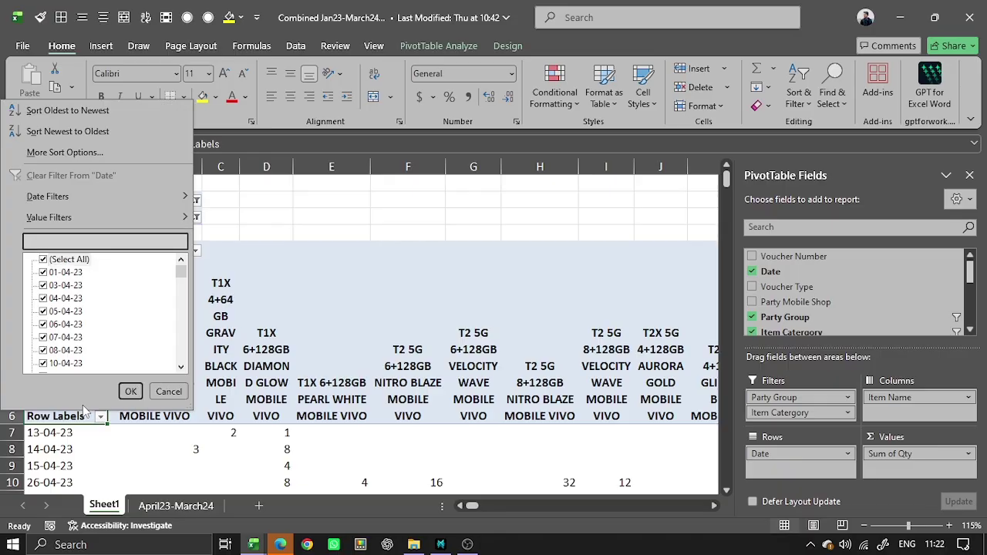
key(Escape)
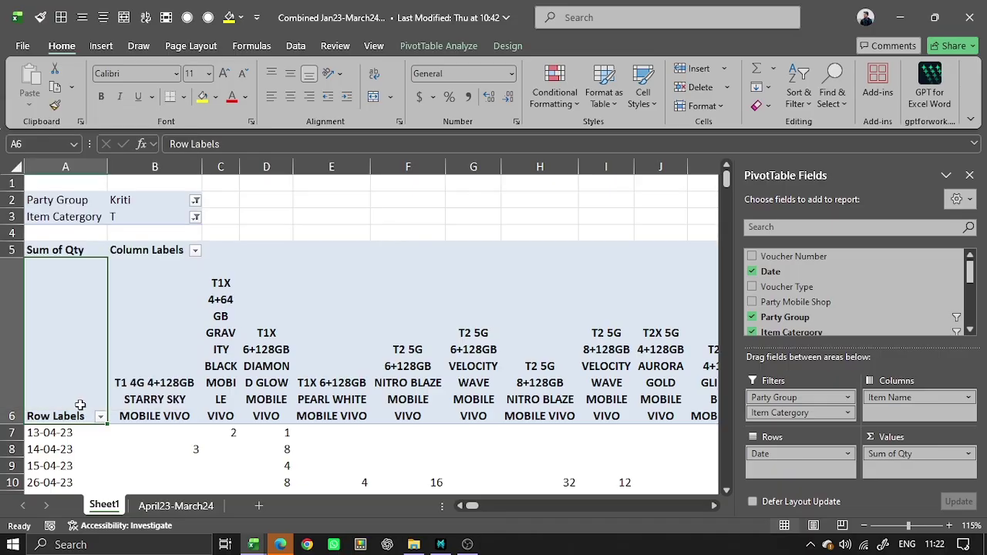
Step: Group the PivotTable's row dates by Months, keeping the automatic start and end dates
click(461, 45)
click(77, 444)
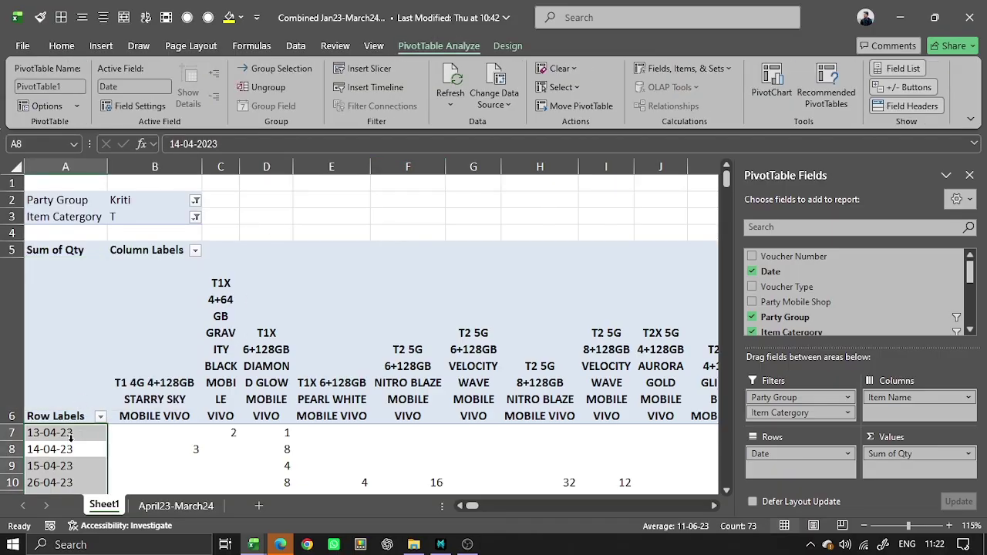
click(293, 71)
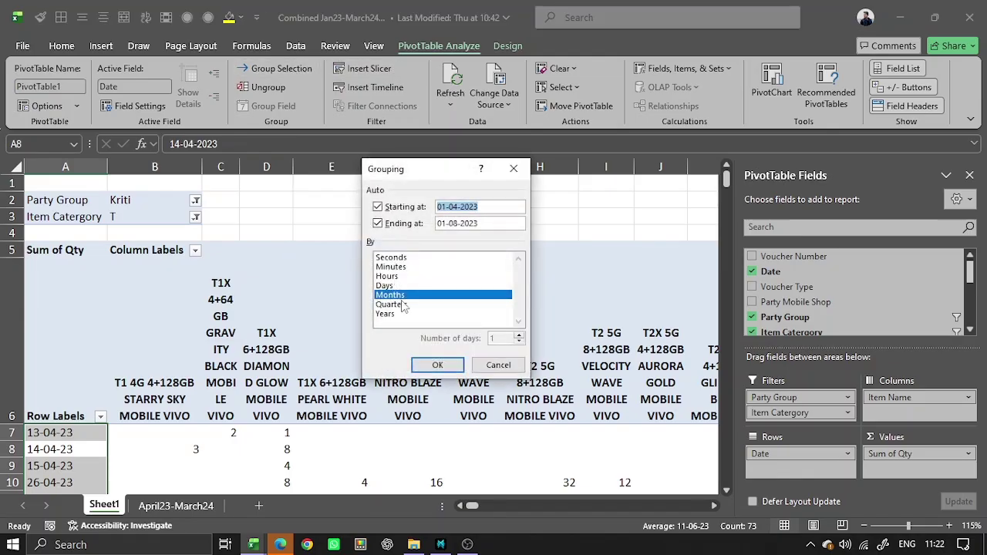
click(427, 366)
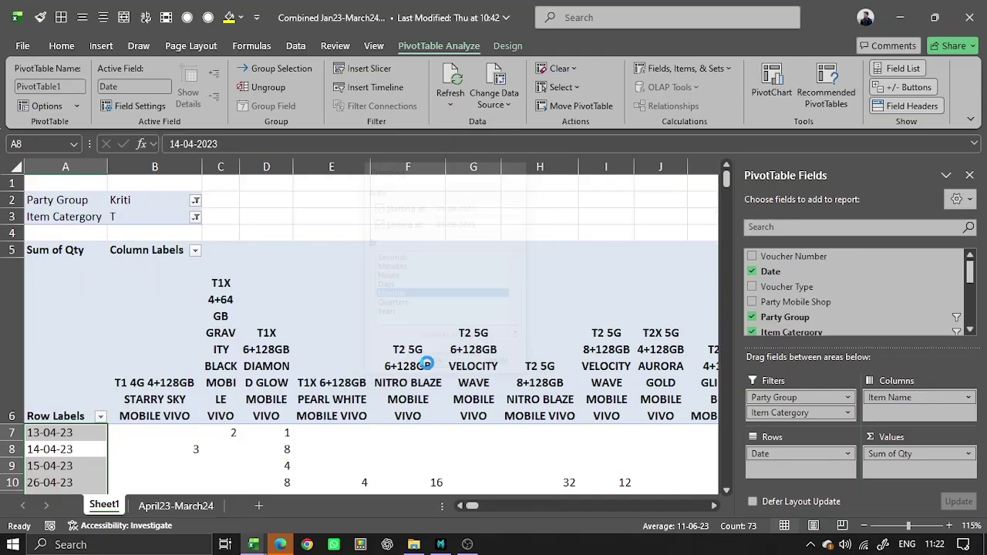
Step: Close the PivotTable field list and collapse the ribbon to give the table more room
click(969, 177)
click(626, 351)
key(ctrl+F1)
click(540, 379)
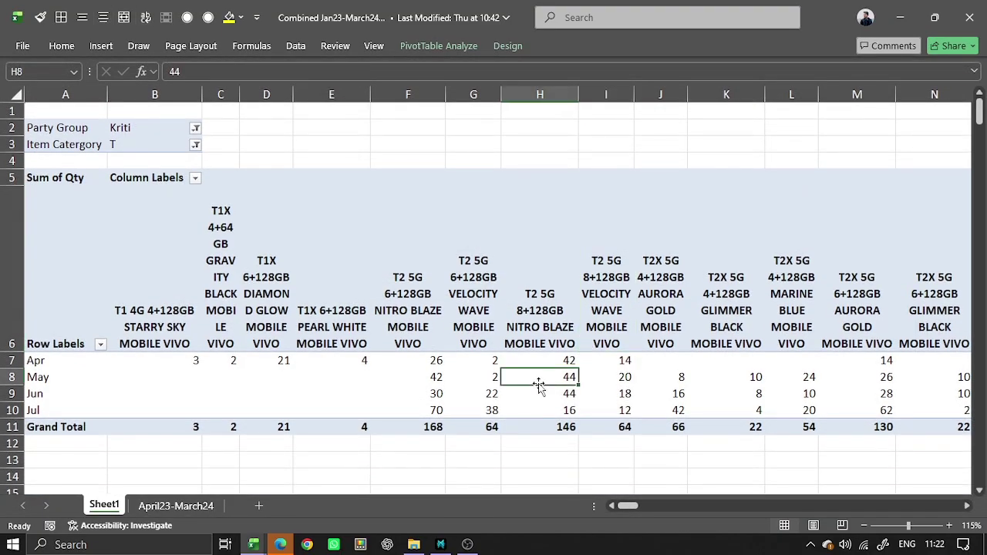
Step: Examine the month entries offered in the Row Labels filter and leave it without applying a change
key(ctrl+Left)
key(ctrl+Left)
key(ctrl+Up)
key(Down)
key(Down)
key(Down)
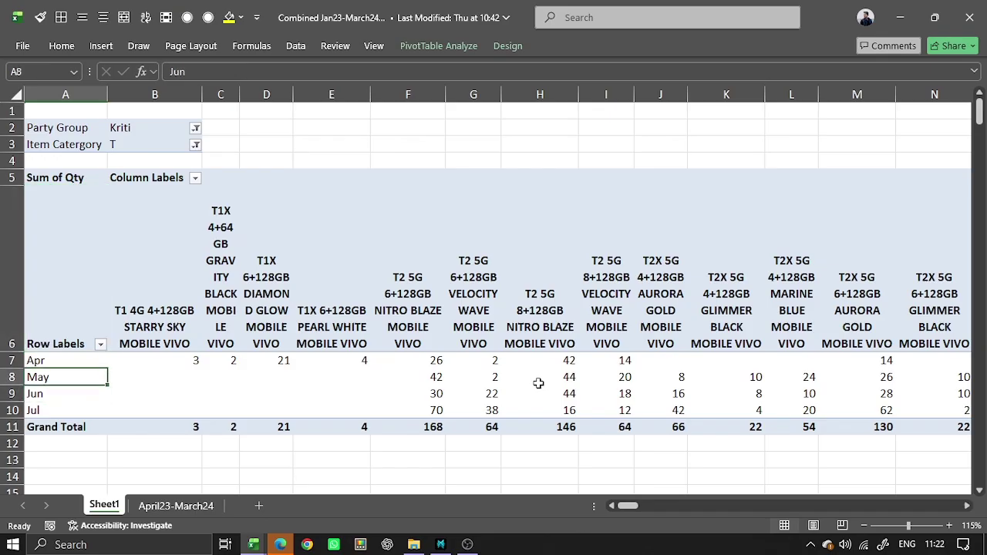
key(Up)
key(Up)
key(alt+Down)
key(Up)
key(Up)
key(Up)
key(space)
key(Down)
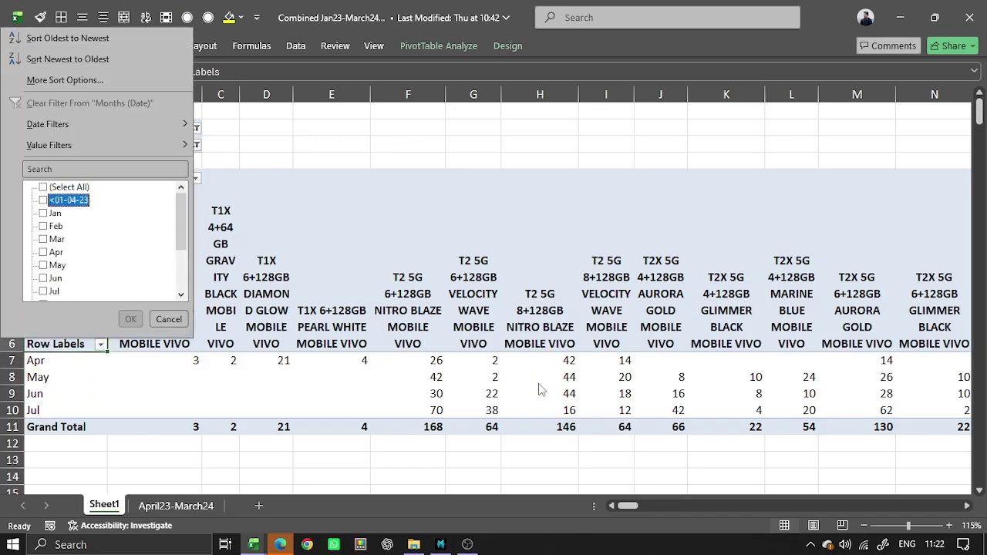
key(Down)
key(Down)
key(Down)
key(Down)
key(Down)
key(Down)
key(Down)
key(Down)
key(Up)
key(Up)
key(Escape)
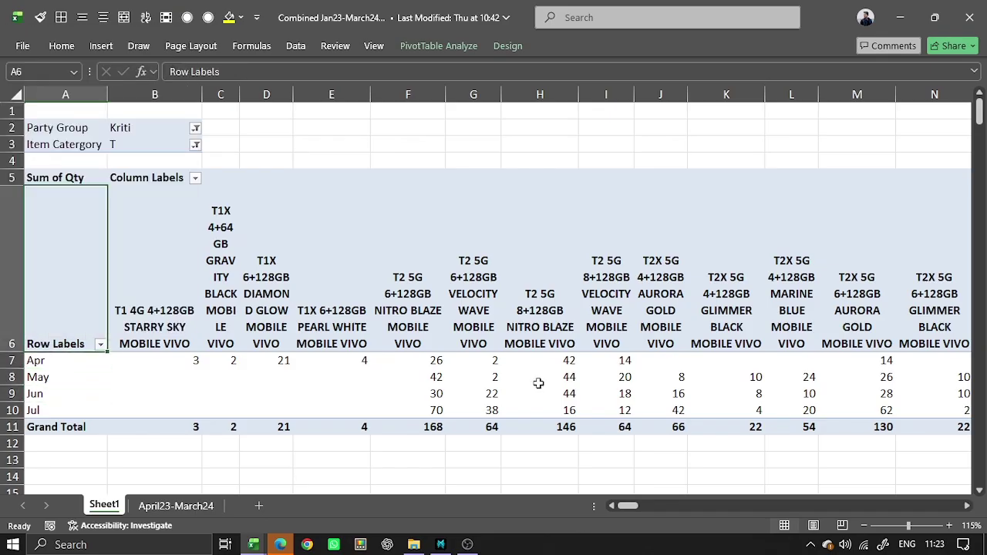
Step: Ungroup the month rows of the PivotTable back to individual dates
right_click(68, 372)
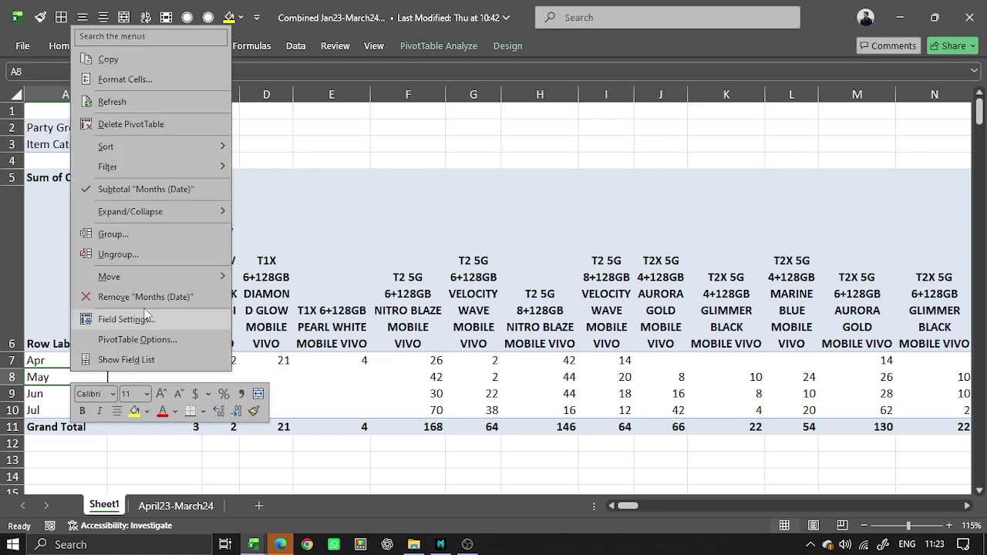
key(Escape)
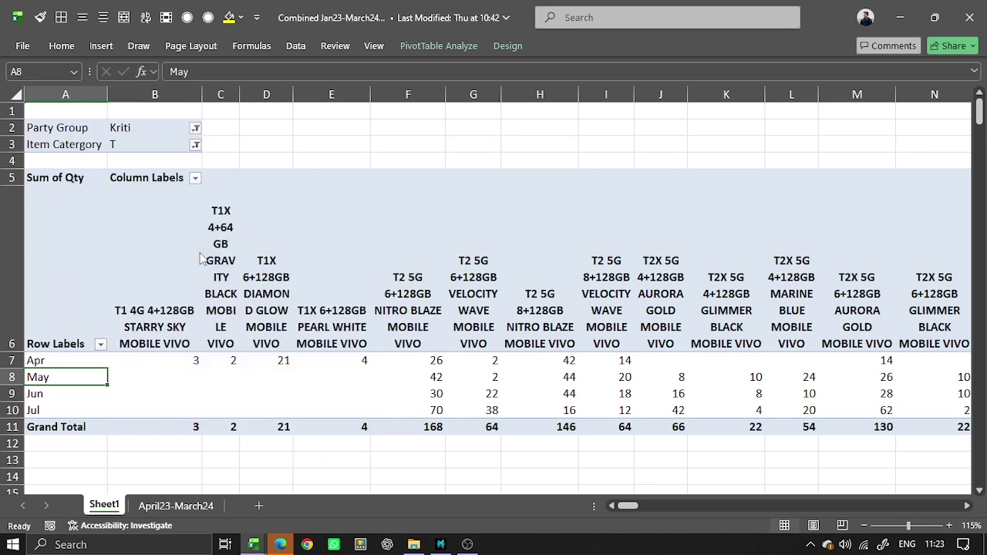
click(71, 388)
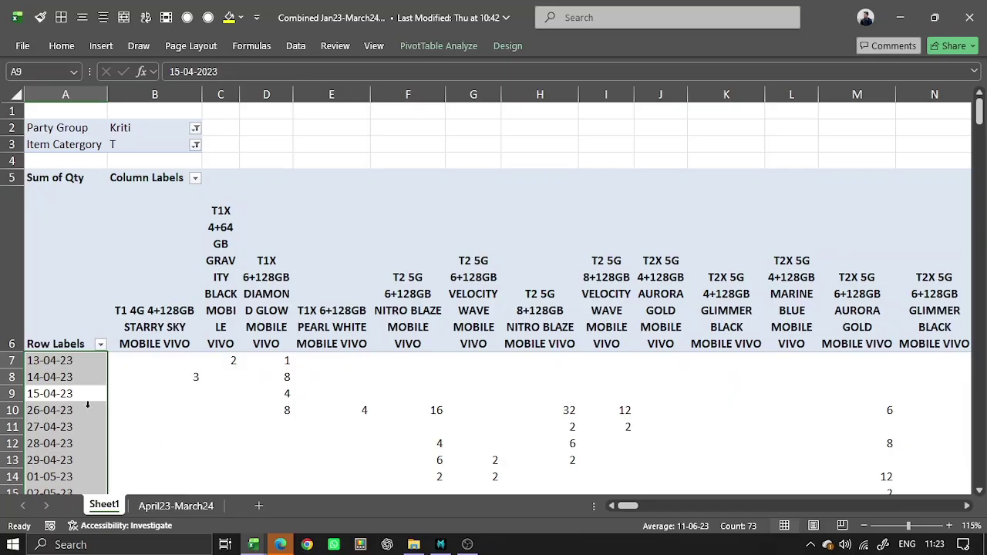
Step: Insert a timeline for the PivotTable's Date field and place it beside the report filters above the item columns
click(347, 333)
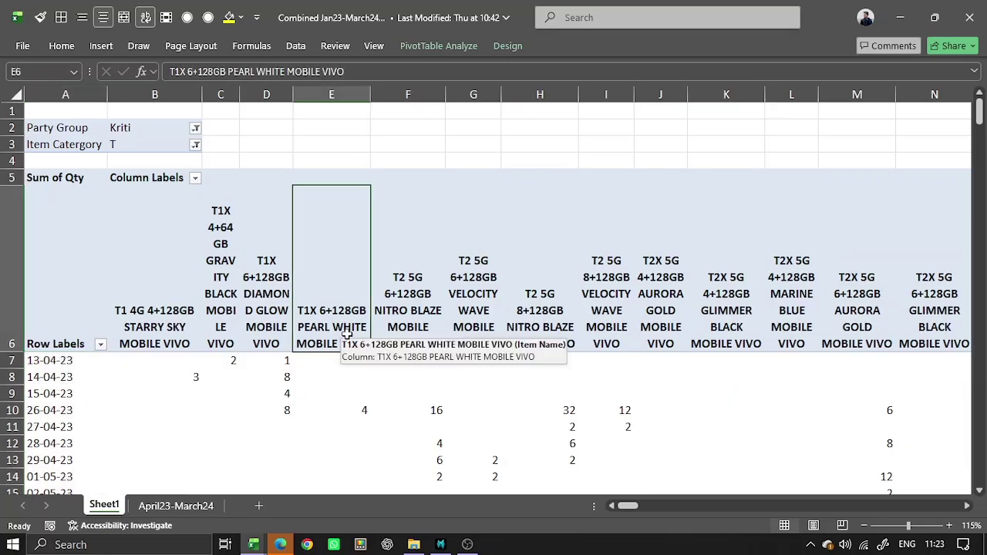
key(Left)
key(Left)
key(Left)
key(Left)
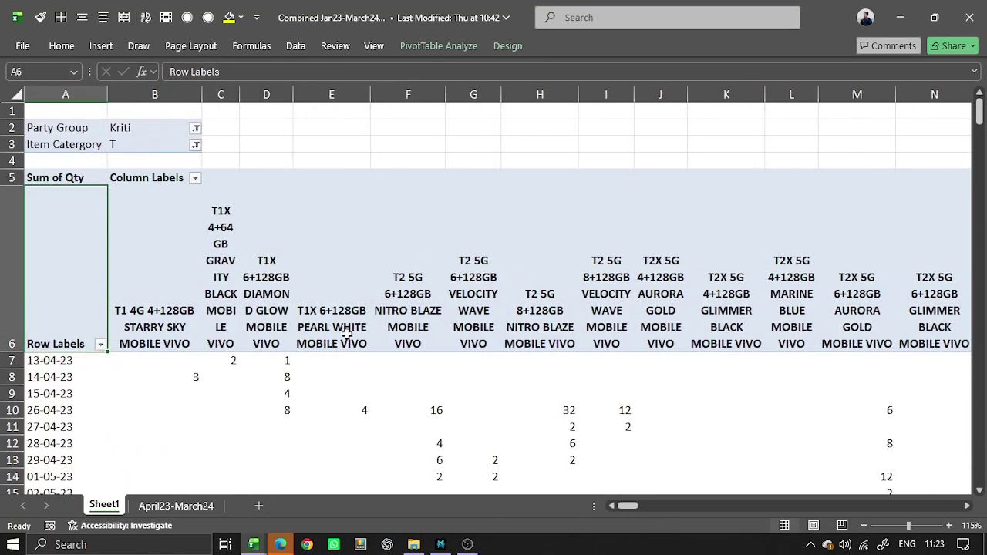
click(451, 47)
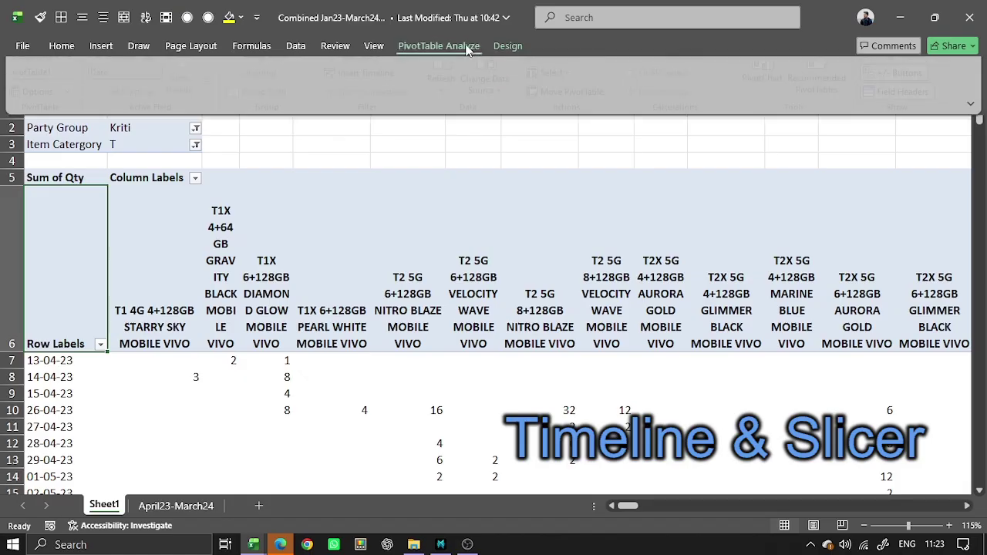
click(398, 85)
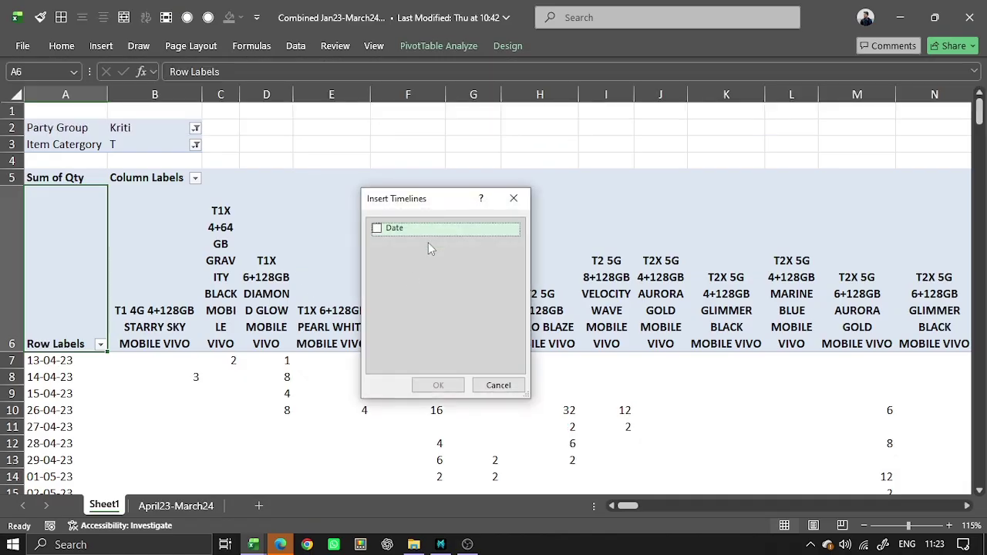
click(376, 230)
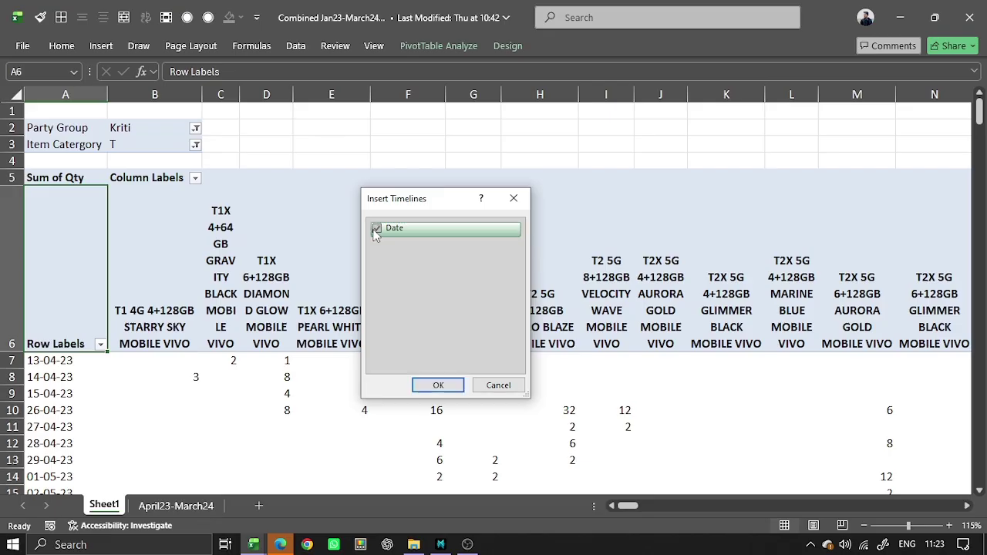
click(437, 384)
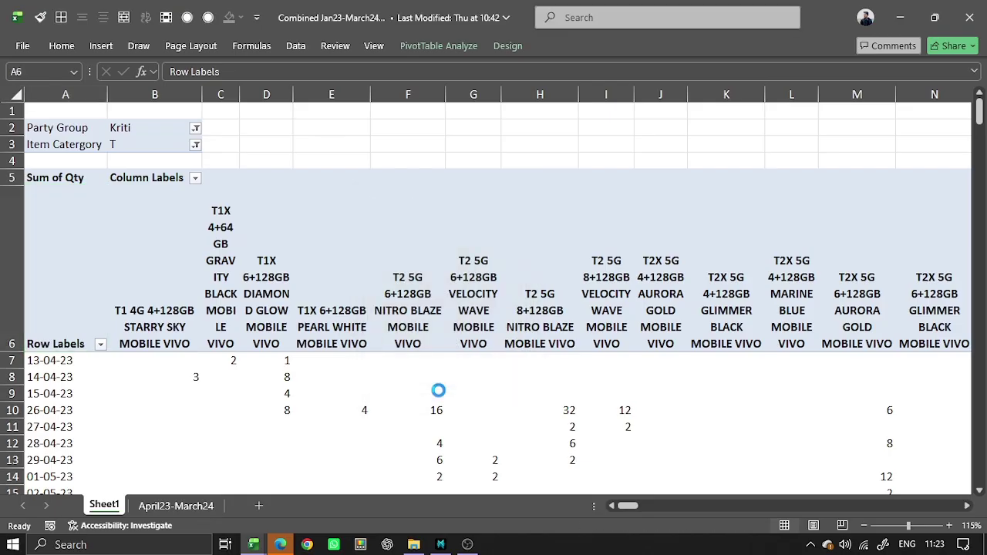
drag(508, 257, 362, 114)
Step: Filter the PivotTable with the timeline to July–September 2023, and switch to the single months August, September and October 2023
drag(365, 187, 304, 192)
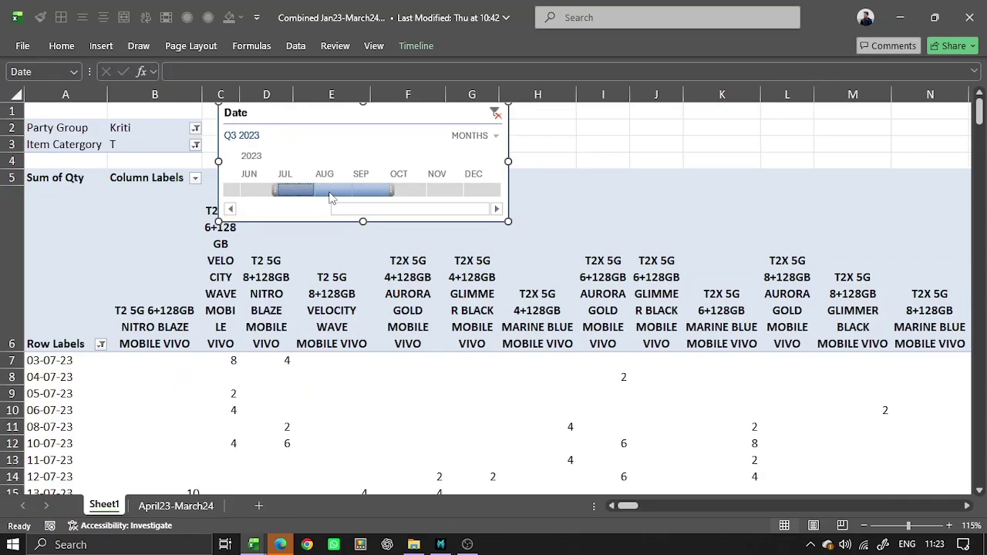
click(330, 193)
click(363, 192)
click(413, 192)
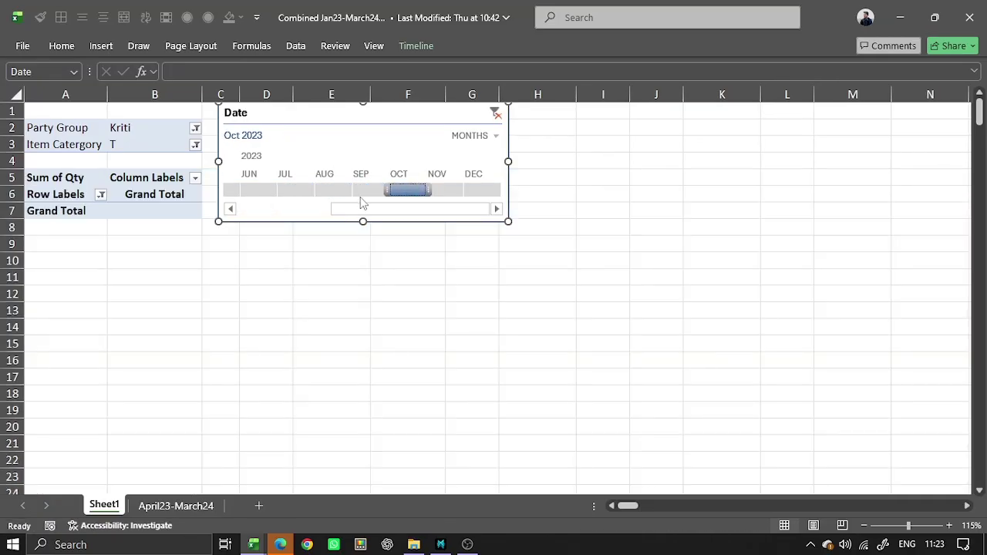
Step: Filter the timeline to July 2023 and June 2023, and switch its time level to years, quarters and back to months
click(301, 192)
click(259, 193)
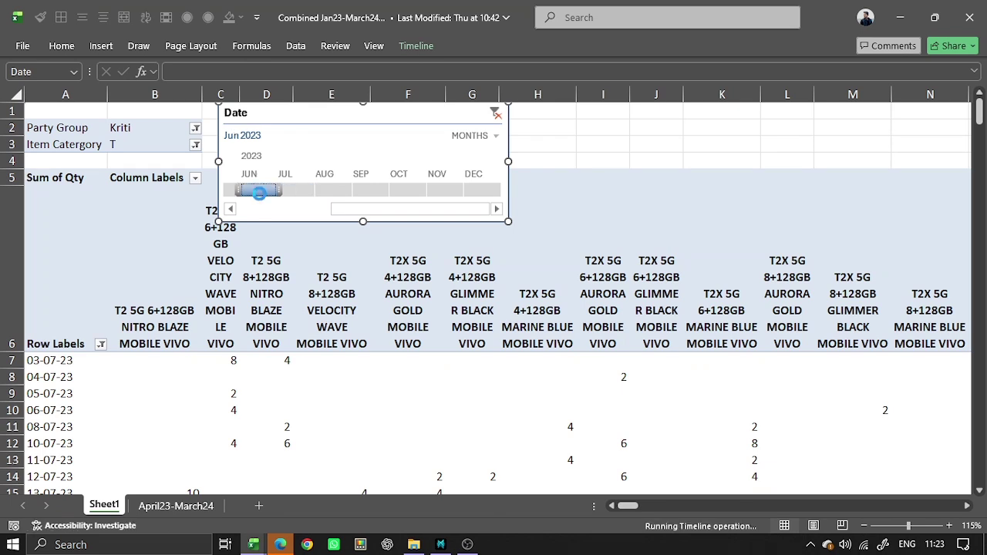
click(486, 139)
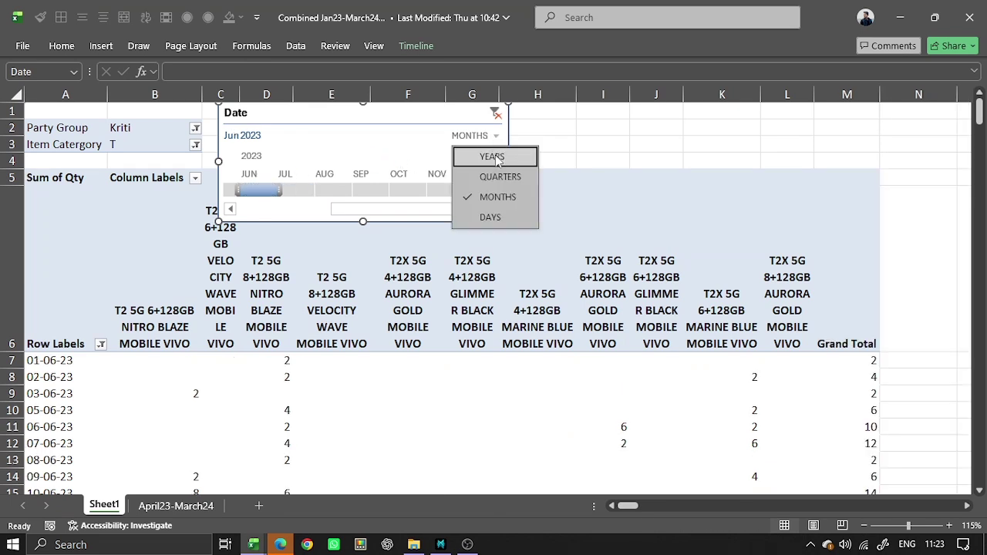
click(491, 157)
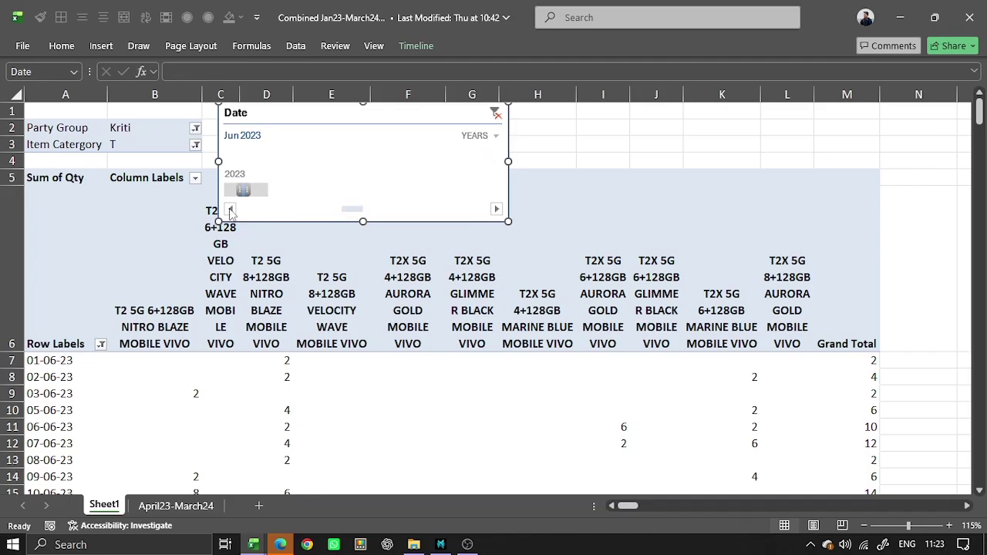
click(497, 137)
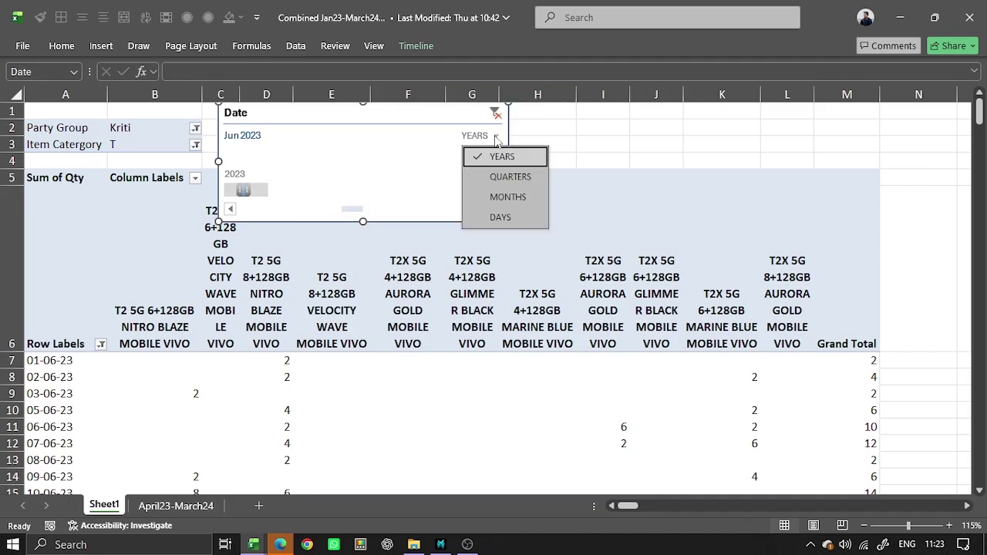
click(492, 176)
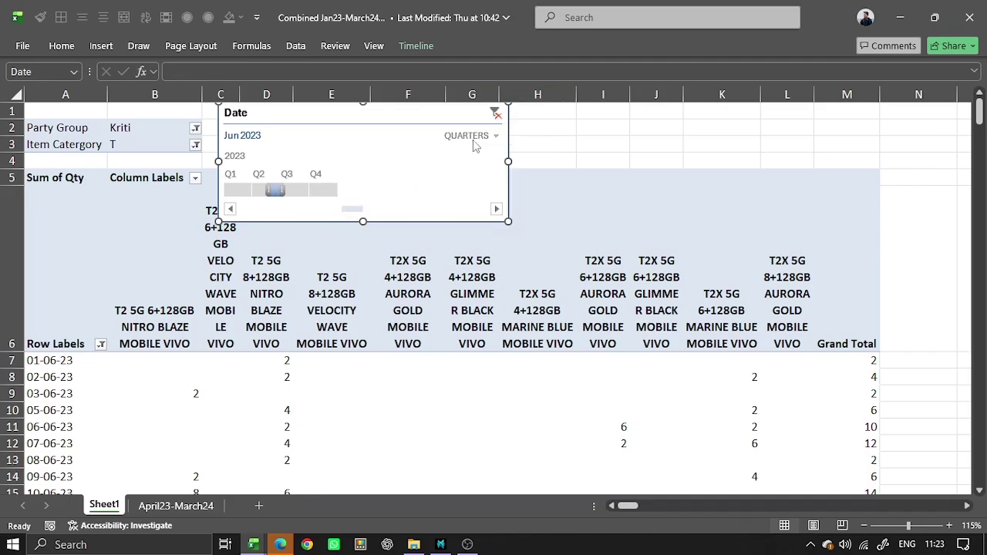
click(493, 136)
click(492, 192)
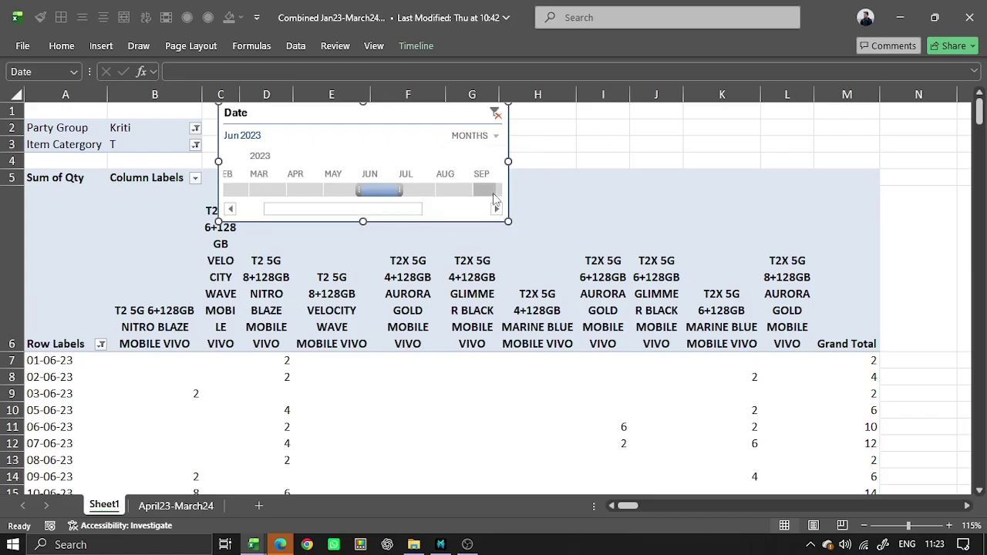
drag(364, 210, 284, 214)
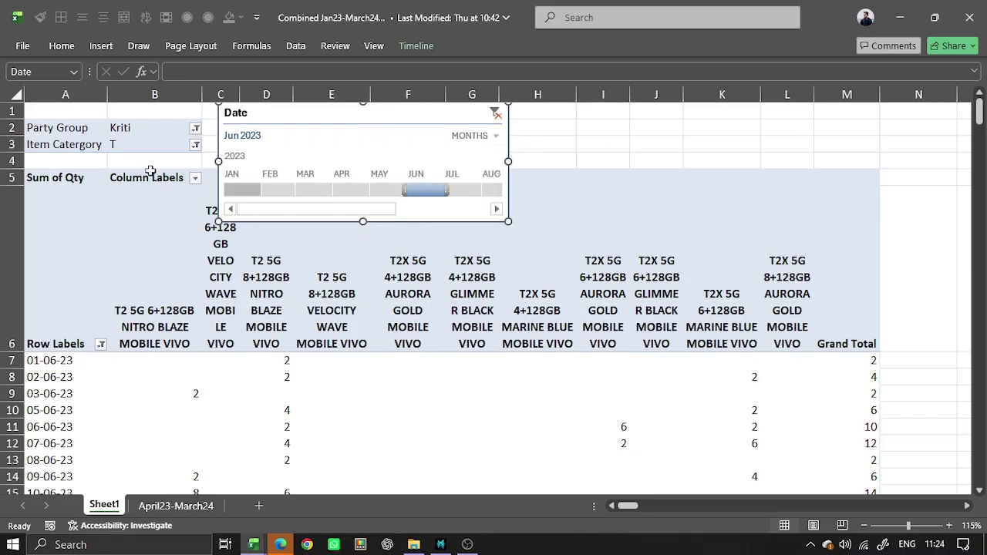
Step: Try several colour styles on the Date timeline, choosing the red one, and review its report connections without changing them
click(416, 46)
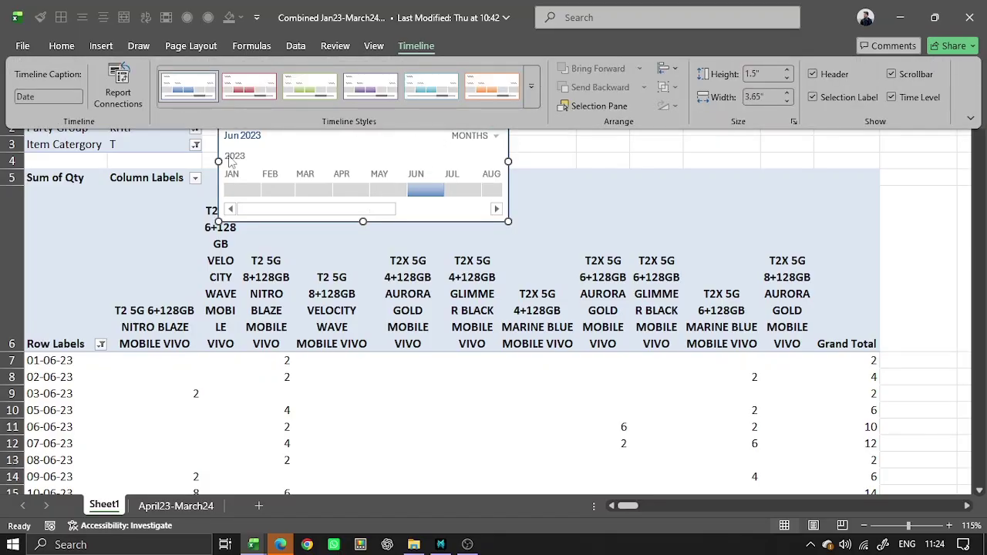
click(370, 86)
click(431, 87)
click(238, 86)
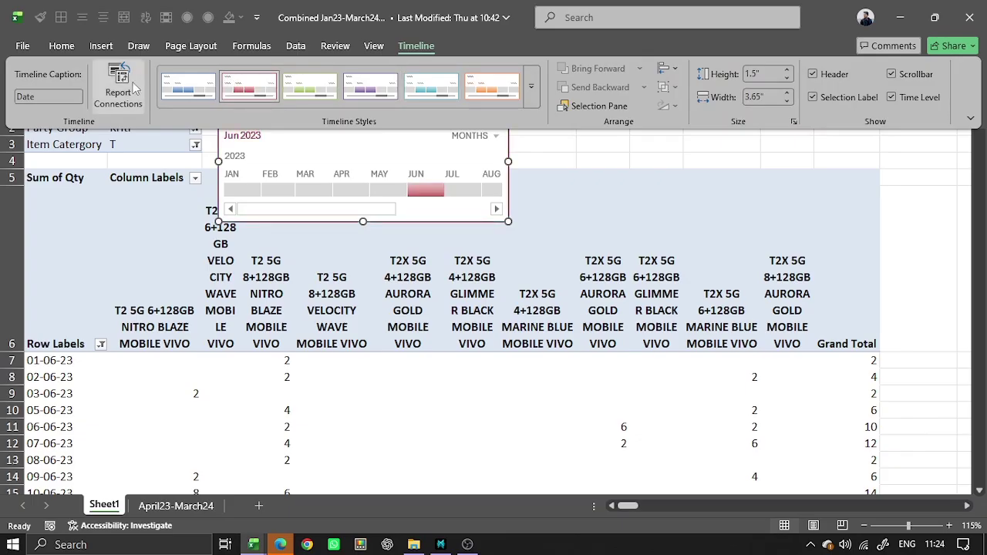
click(124, 84)
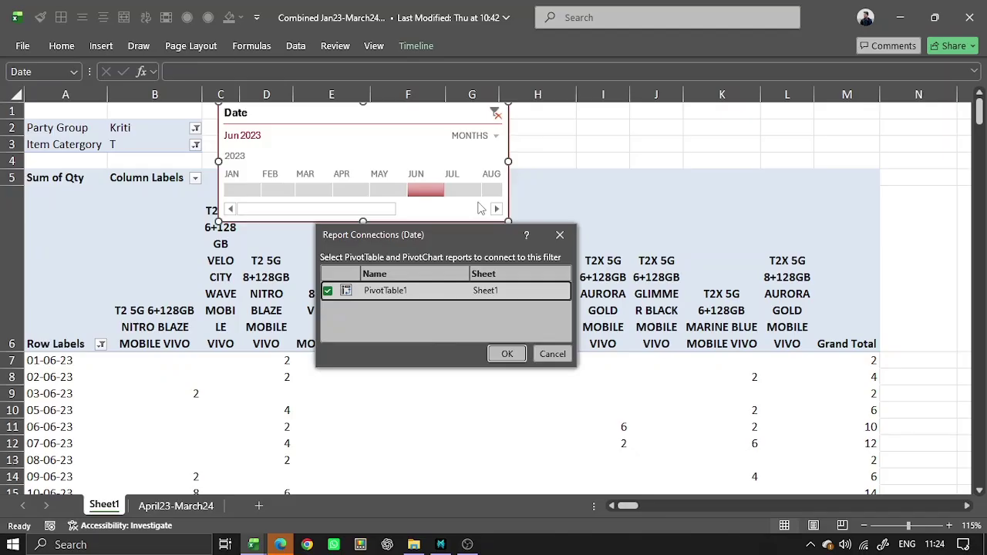
click(552, 354)
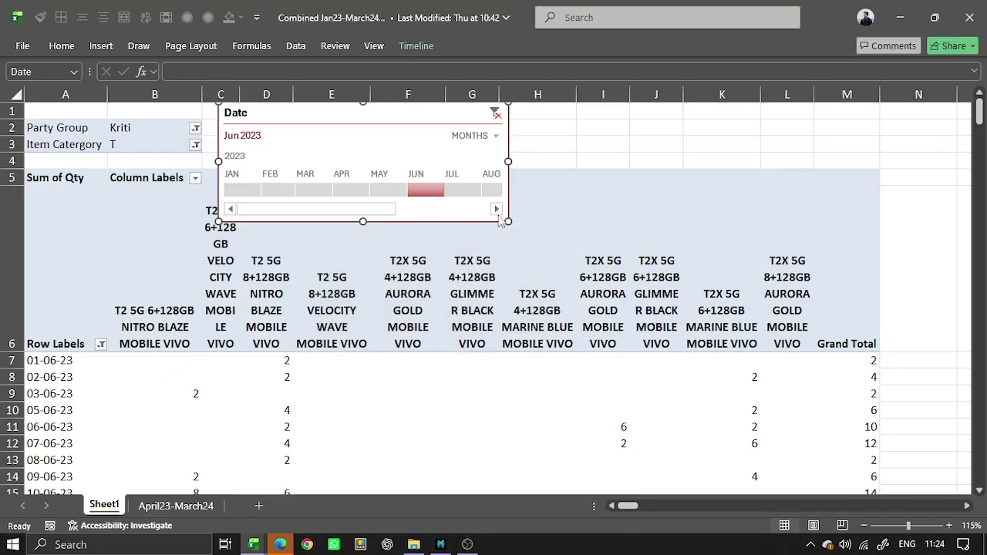
Step: Delete the Date timeline from the sheet
click(467, 252)
key(Home)
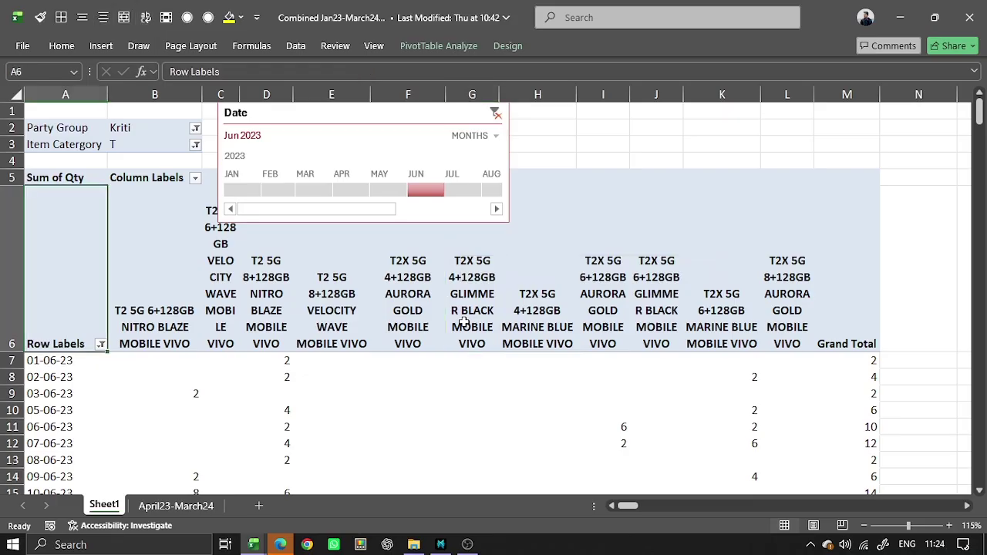
click(420, 115)
key(Delete)
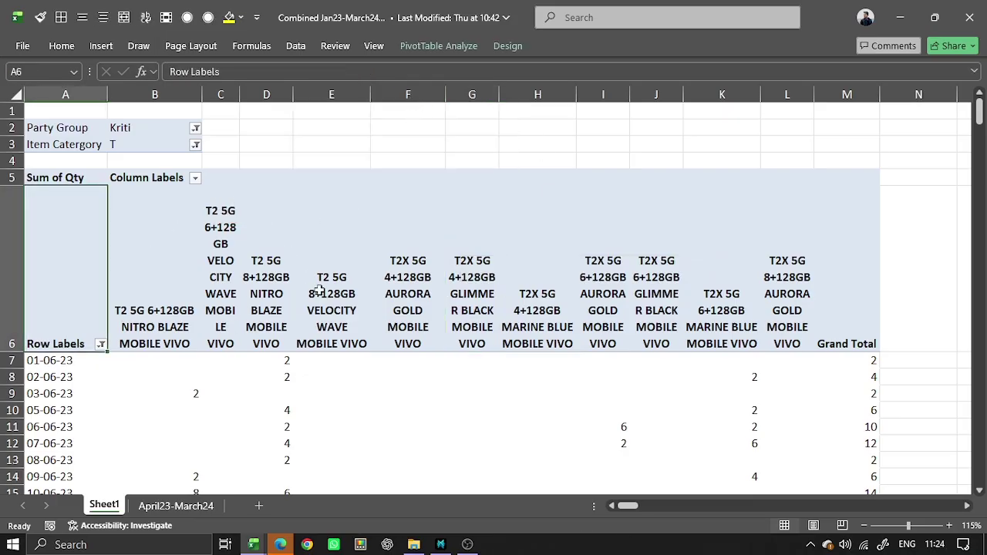
Step: Remove Date from the PivotTable rows and Party Group and Item Catergory from the report filters
right_click(86, 291)
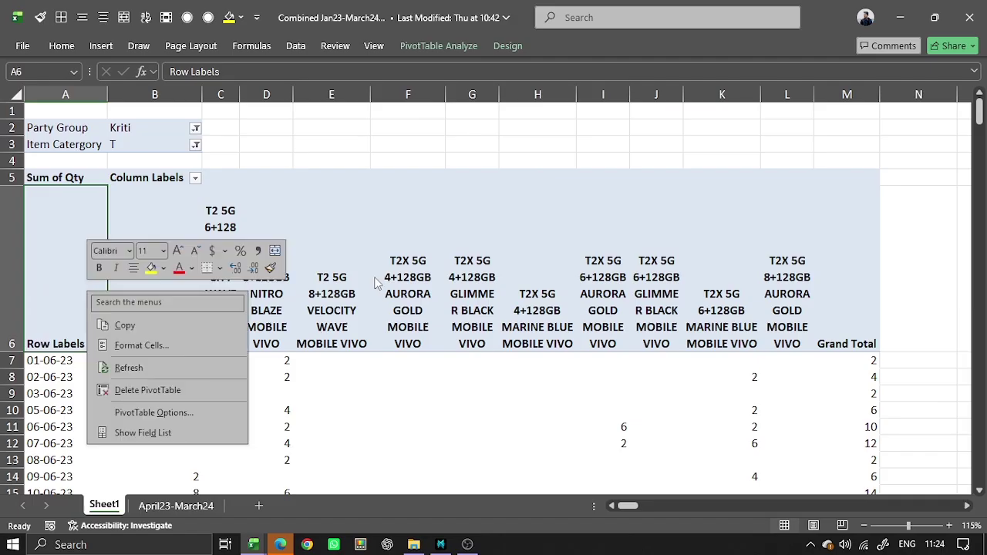
click(148, 432)
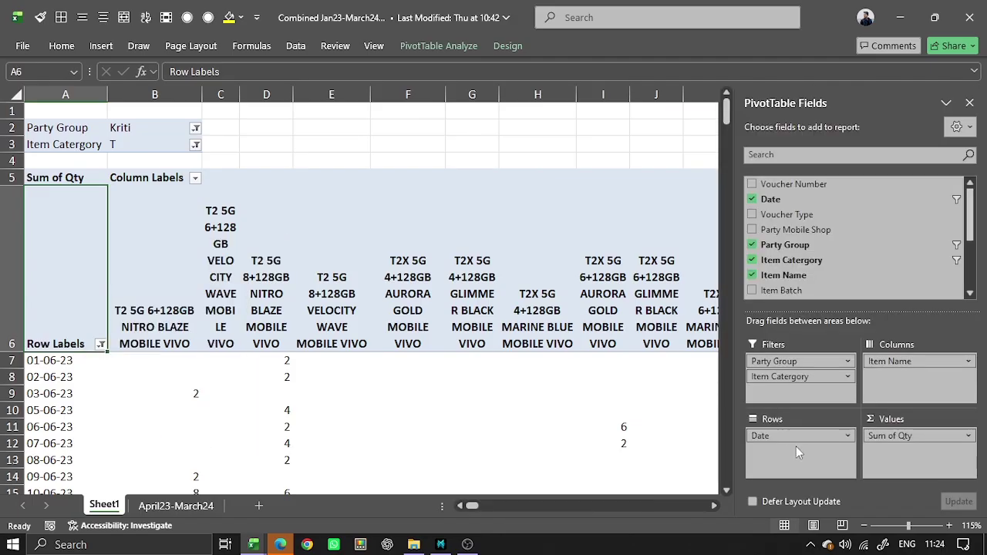
drag(796, 447, 848, 205)
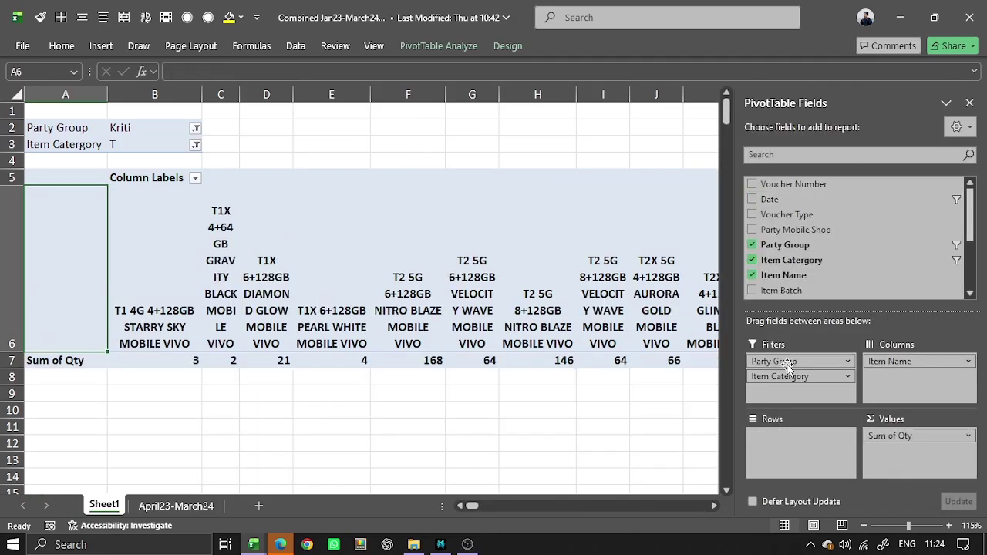
drag(786, 368, 848, 227)
drag(835, 367, 835, 262)
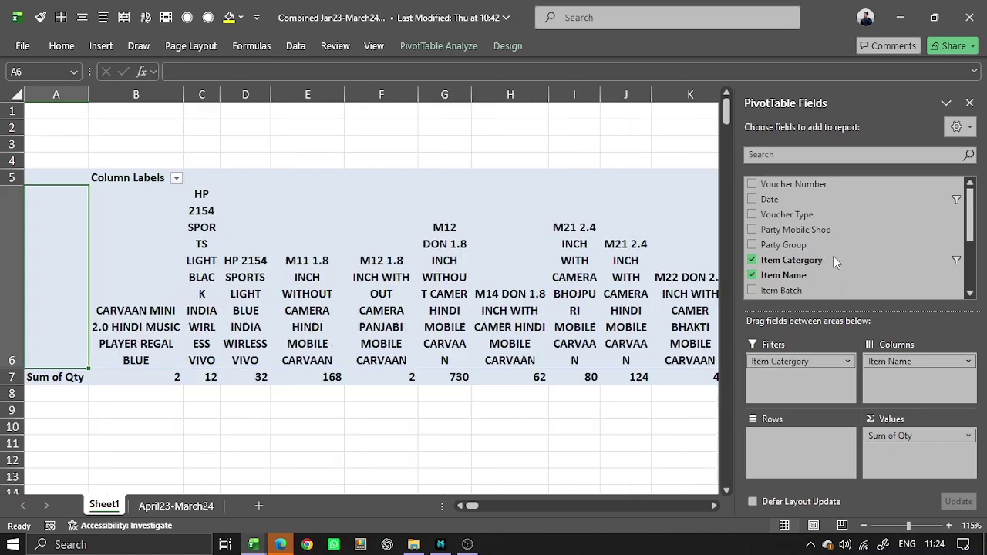
click(969, 103)
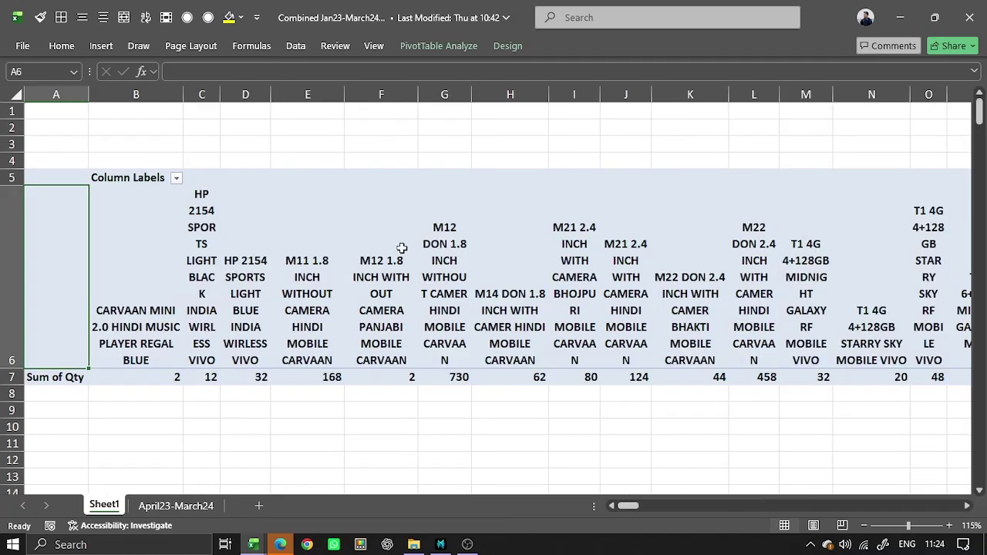
Step: Add the Party Mobile Shop field to the PivotTable rows and close the field list
click(276, 306)
right_click(351, 186)
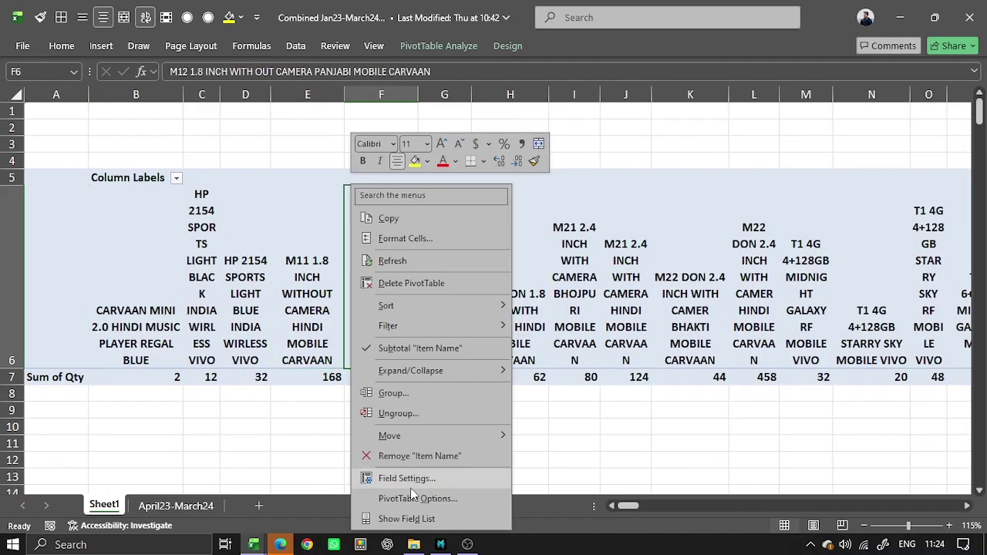
click(406, 518)
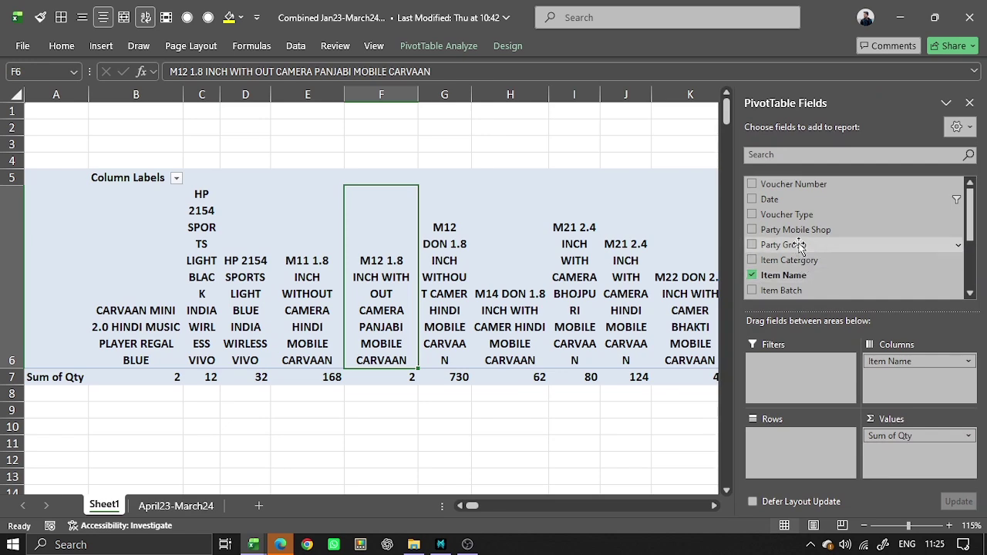
drag(795, 229, 830, 455)
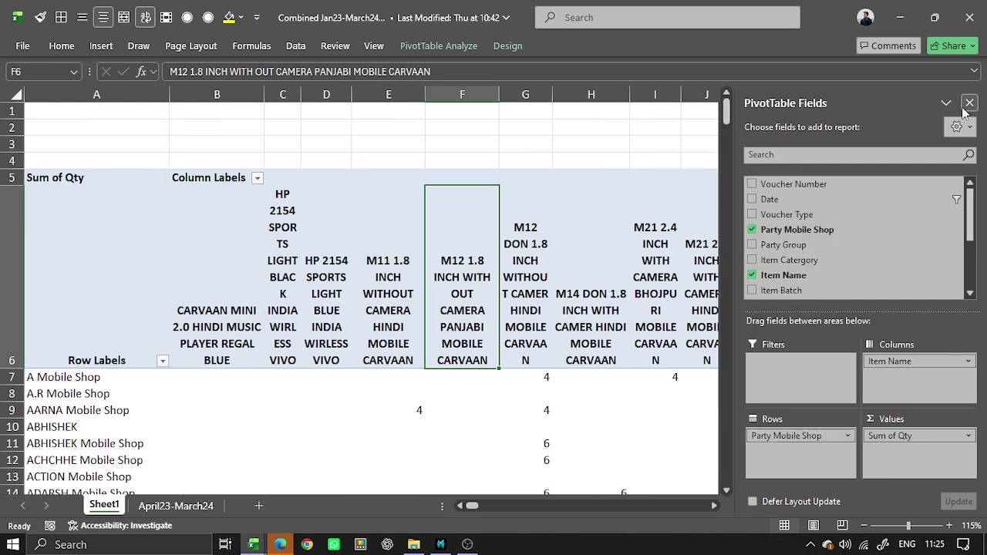
click(236, 299)
Step: Insert slicers for the PivotTable's Party Group and Item Catergory fields
click(123, 271)
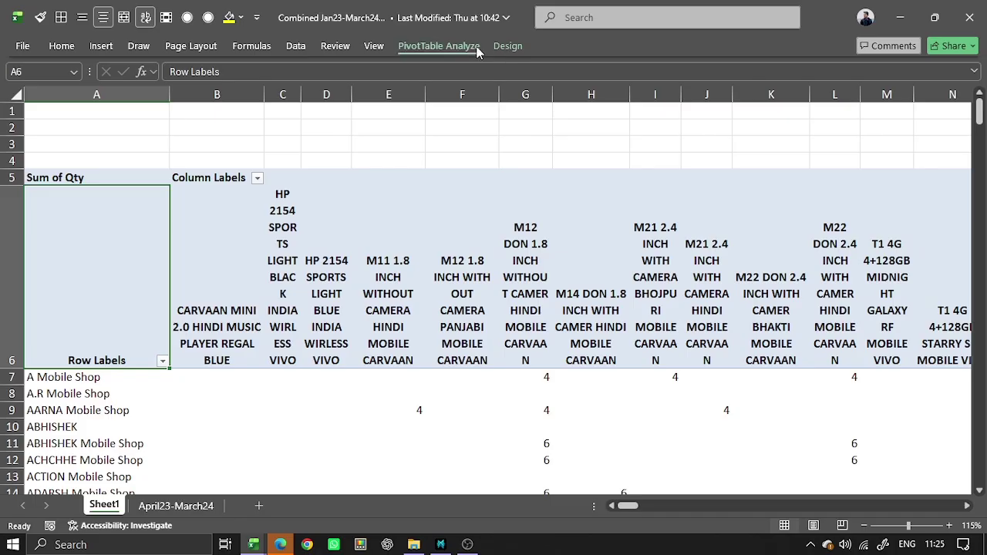
click(439, 45)
click(383, 70)
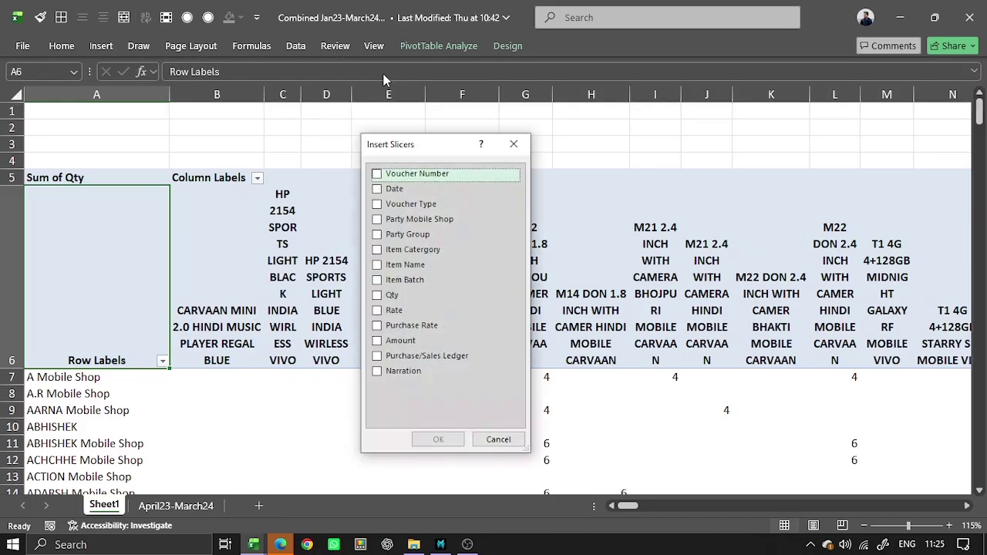
click(376, 234)
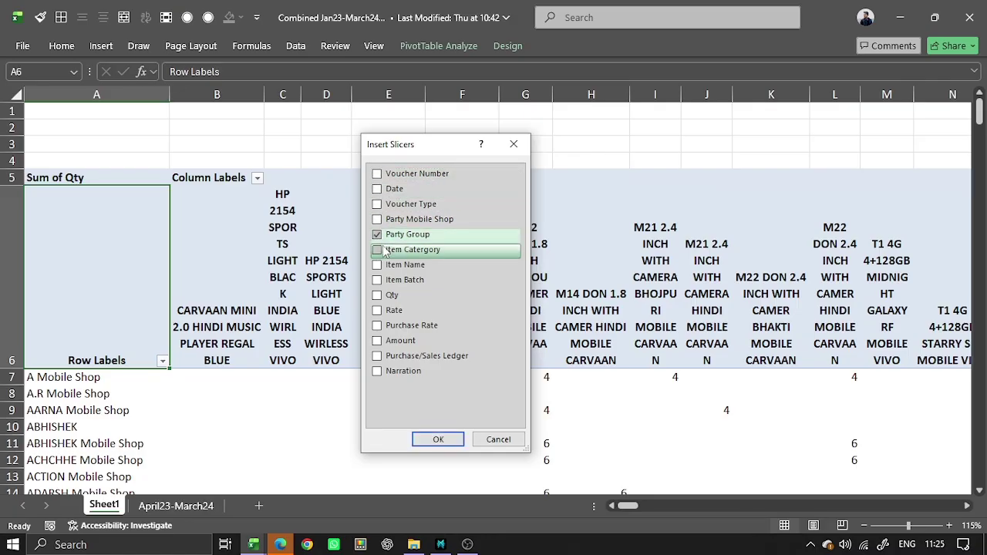
click(377, 249)
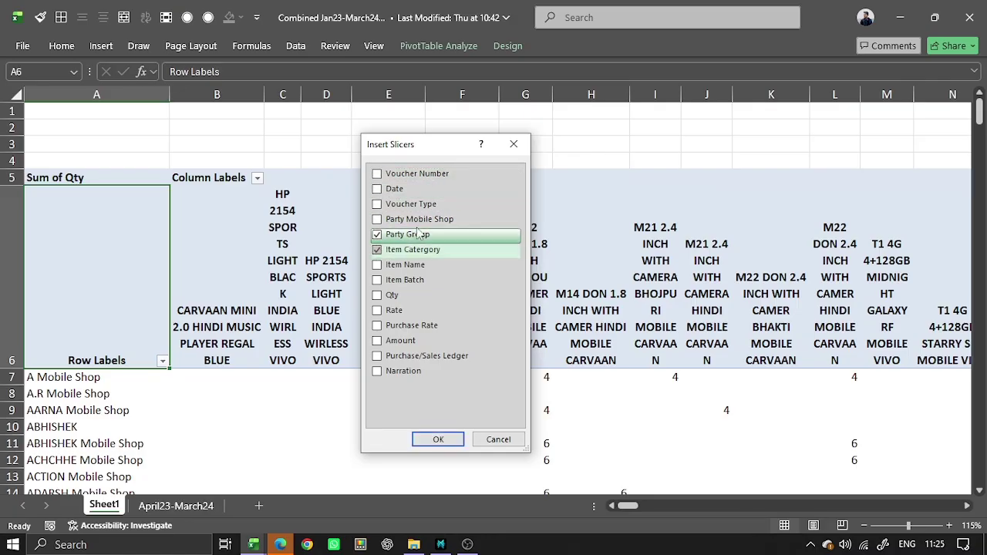
click(438, 438)
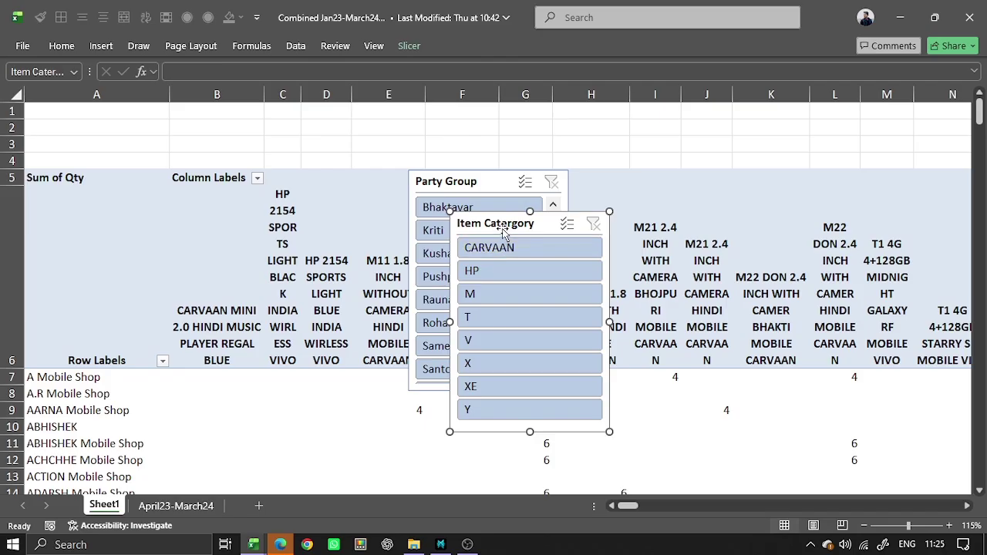
Step: Place the Item Catergory slicer at the upper corner of column A and the Party Group slicer near row 1 over columns D to F
drag(489, 222, 63, 118)
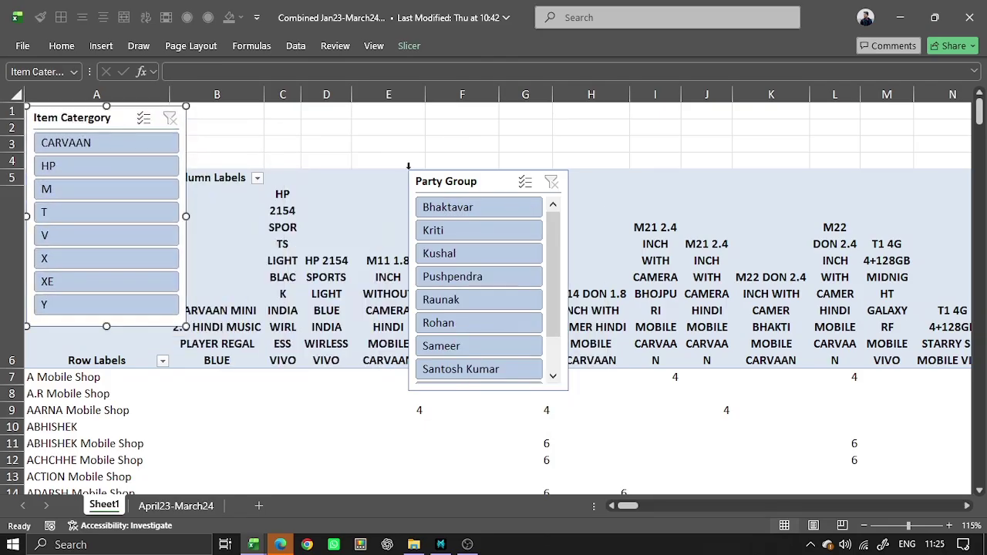
click(434, 182)
drag(434, 183, 353, 118)
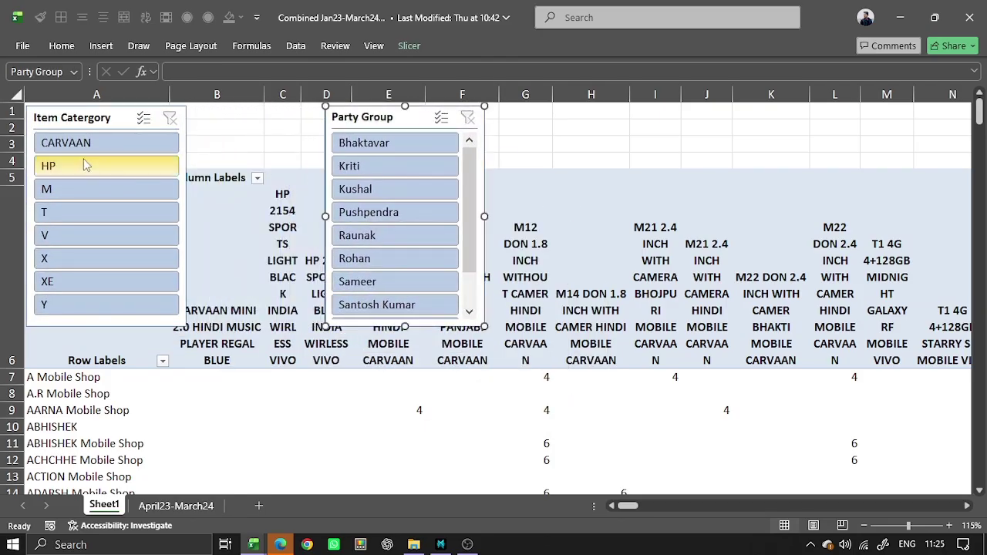
Step: Resize the Item Catergory slicer to a strip about 0.75" high and 7.73" wide across rows 1 to 4
click(115, 123)
drag(106, 327, 115, 165)
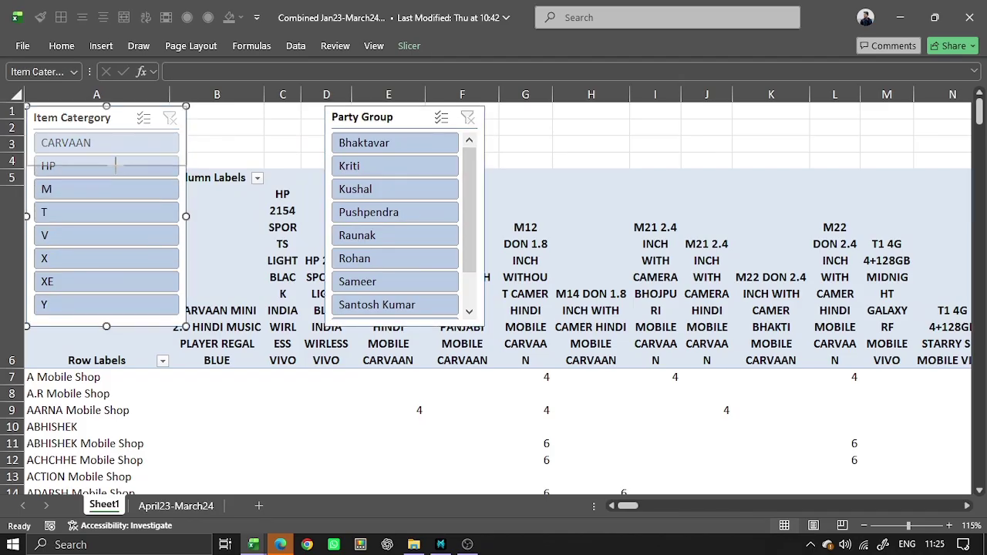
drag(193, 144, 644, 160)
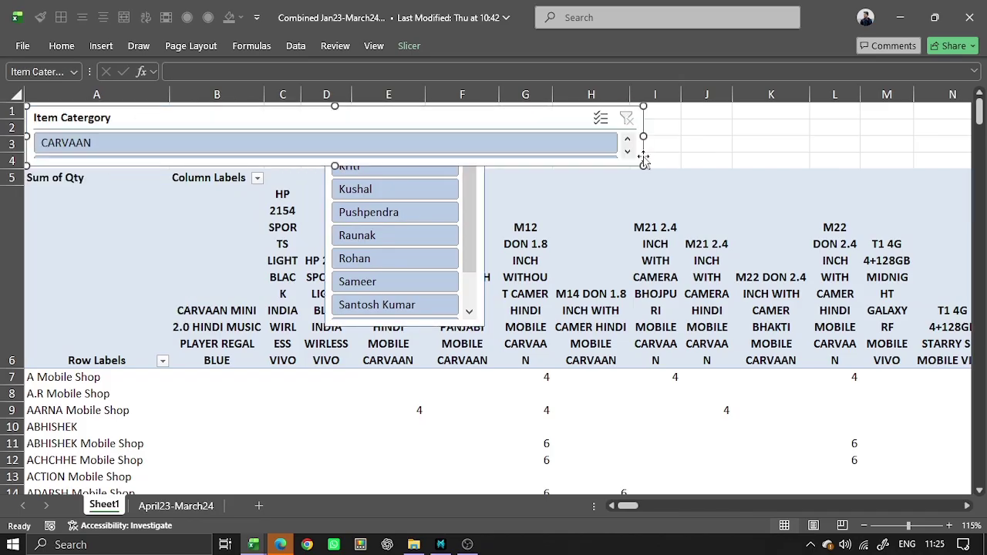
Step: Move the Party Group slicer over columns K to M of the PivotTable header and arrange its buttons in 3 columns
click(469, 311)
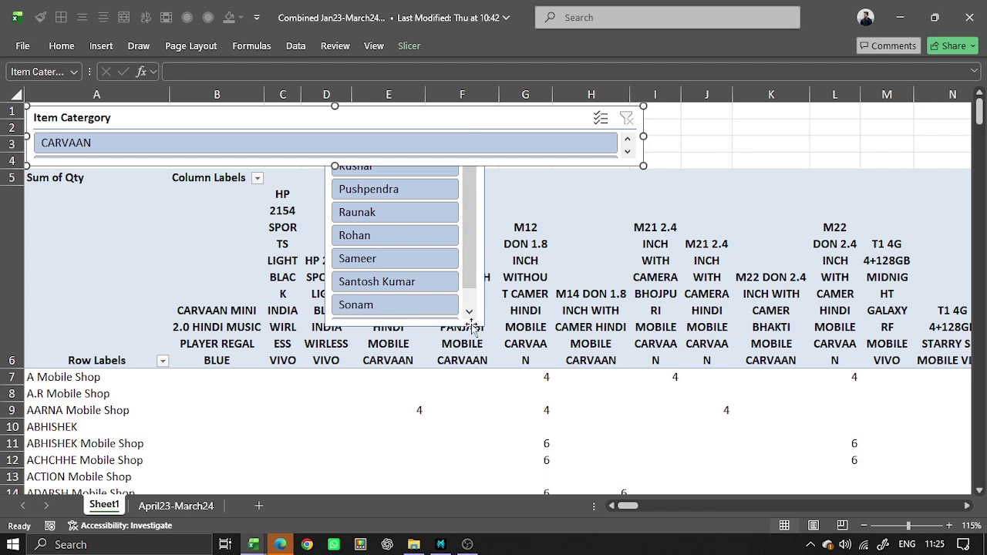
click(468, 206)
drag(484, 261, 847, 283)
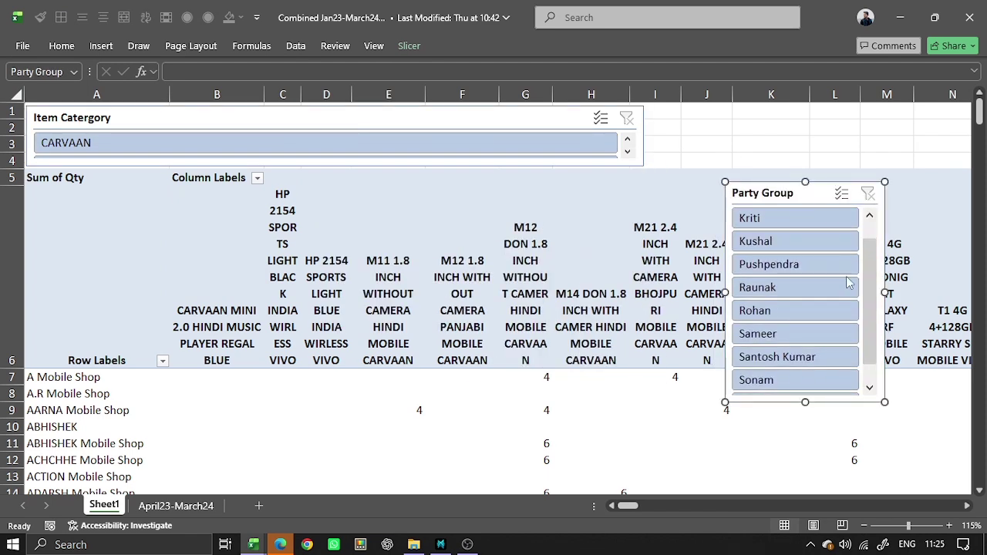
click(409, 45)
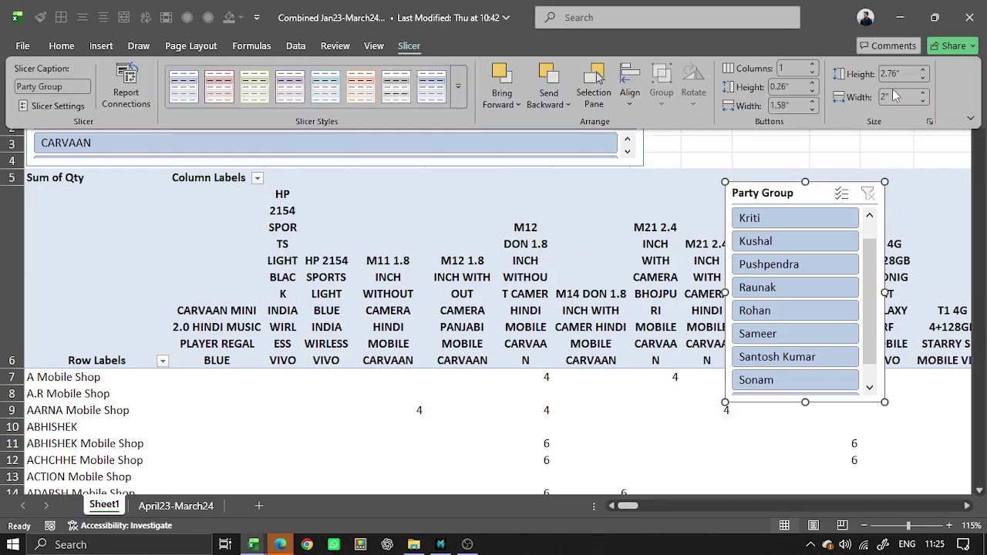
click(819, 67)
click(818, 67)
Step: Arrange the Item Catergory slicer's buttons in 6 columns
click(583, 163)
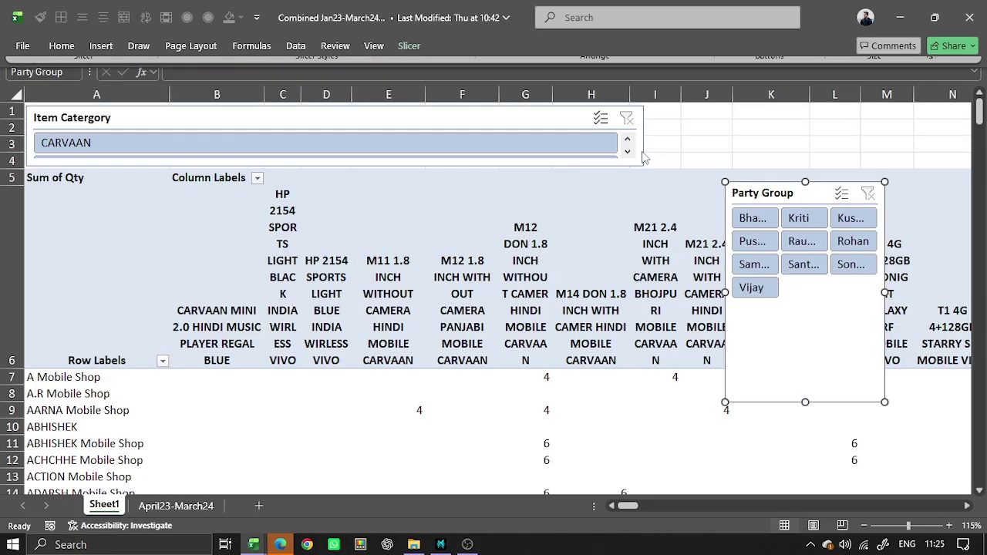
click(409, 46)
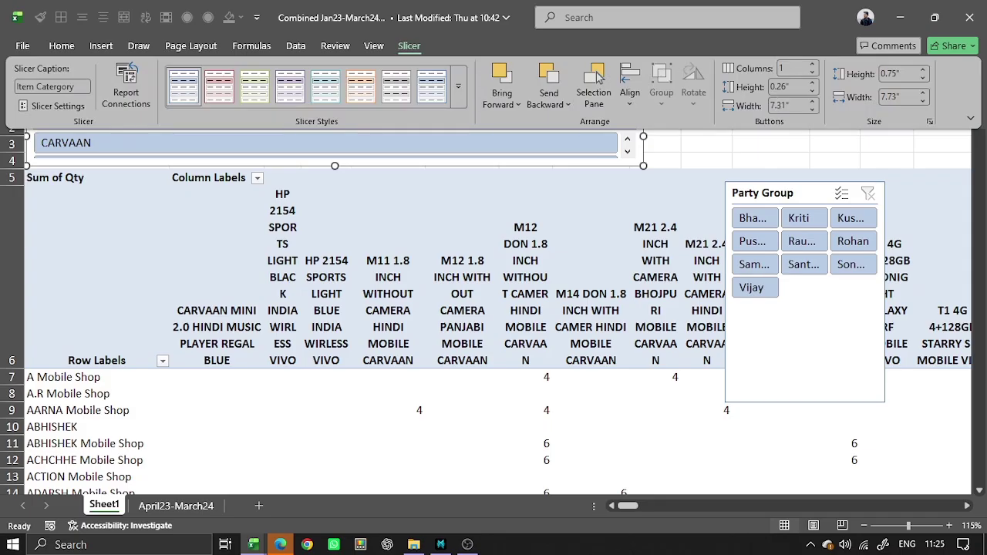
click(814, 65)
click(814, 66)
click(814, 66)
click(815, 67)
click(814, 67)
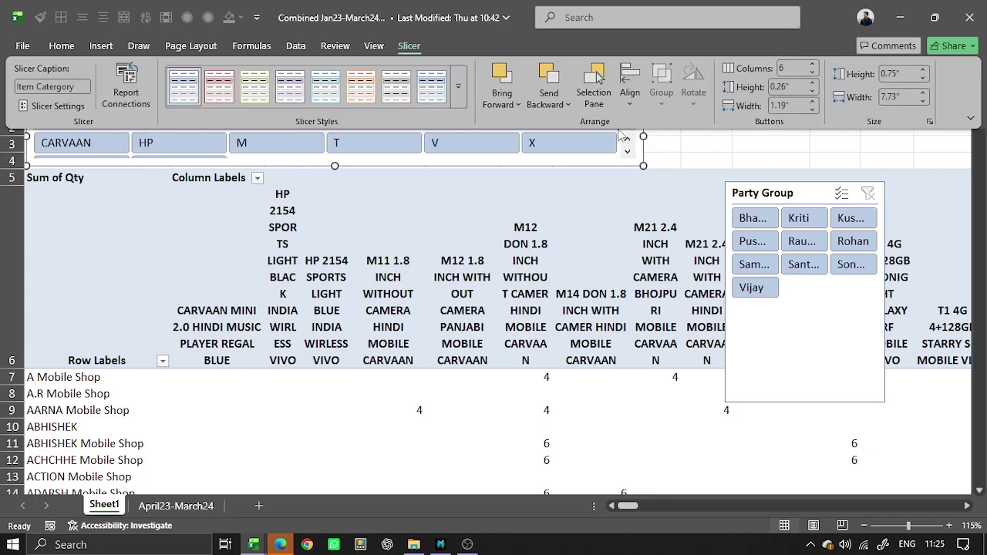
click(650, 150)
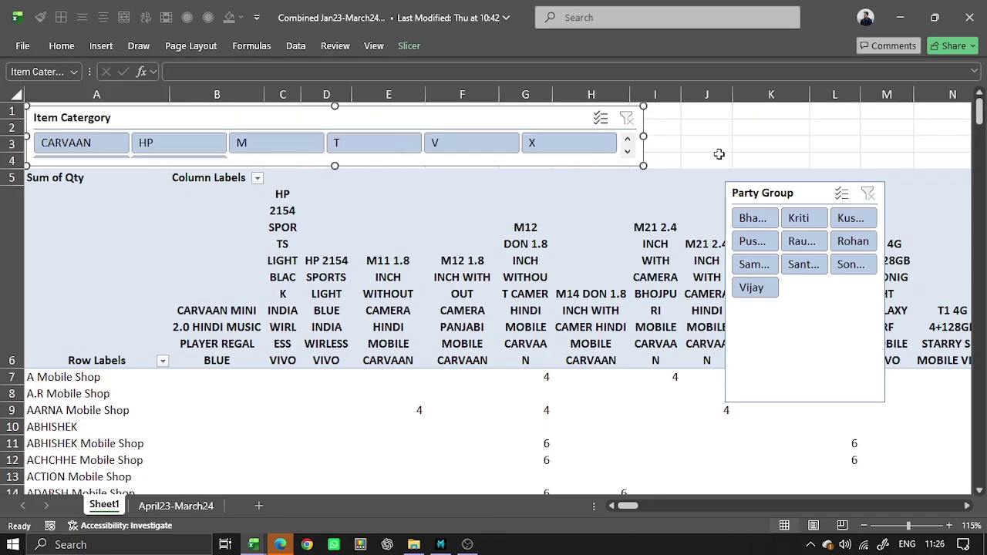
Step: Insert a blank row above the PivotTable and stretch the Item Catergory slicer down to the end of row 5
click(719, 154)
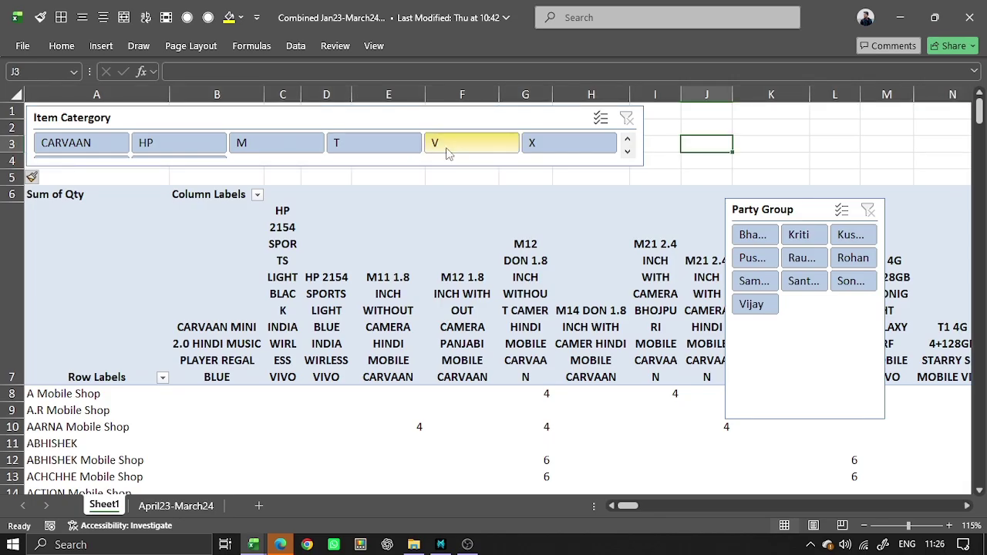
click(335, 165)
drag(334, 166, 334, 184)
Step: Filter the PivotTable by item categories T, M, HP and CARVAAN in turn and clear the Item Catergory filter
click(351, 143)
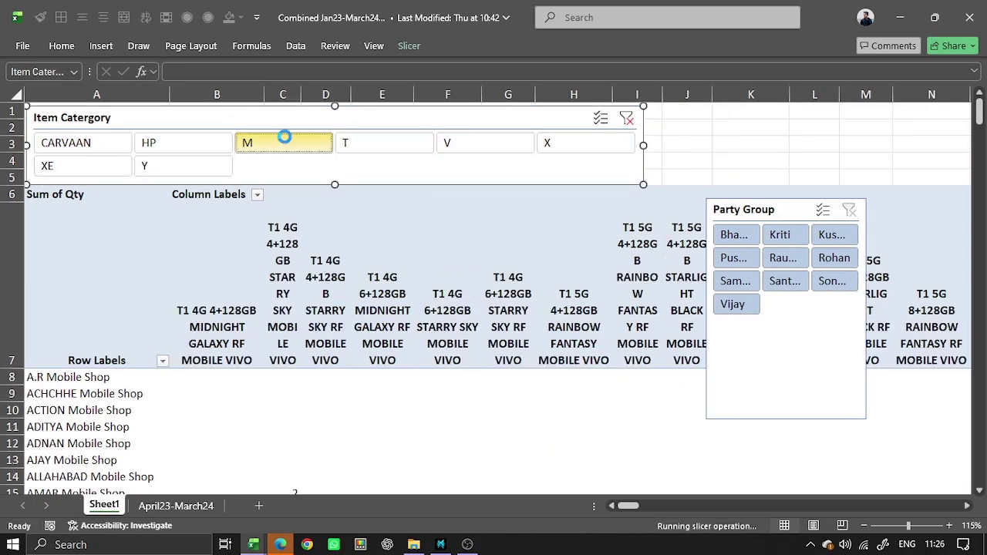
click(284, 142)
click(185, 142)
click(69, 142)
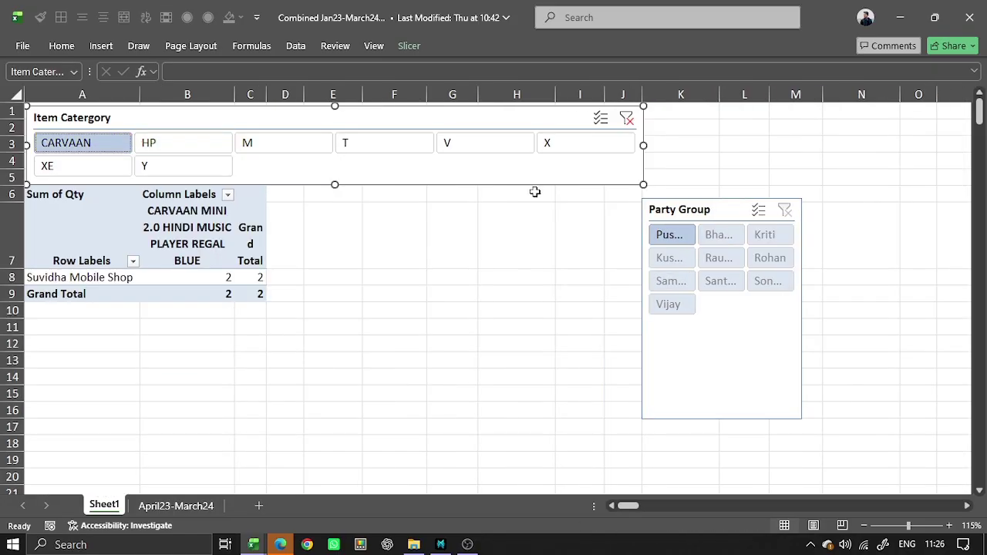
click(626, 118)
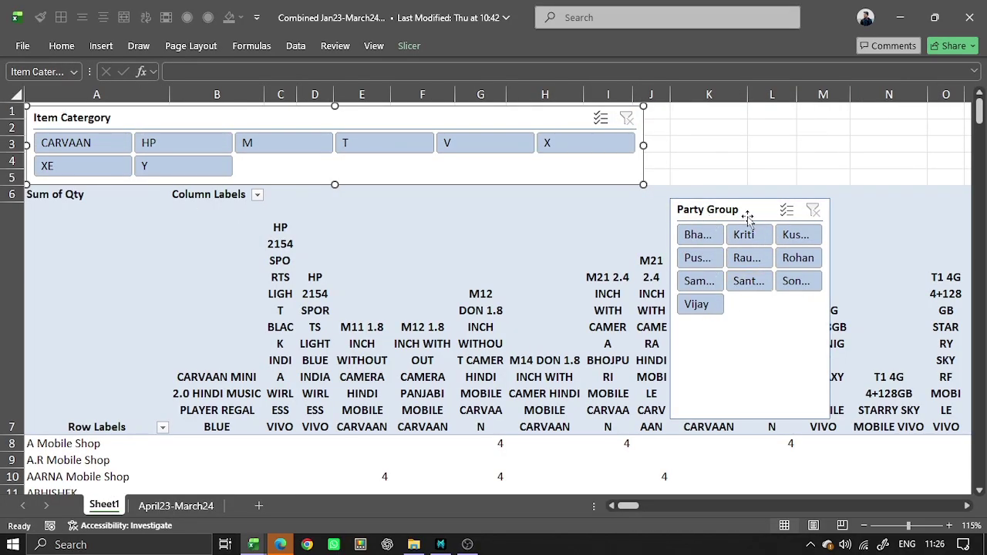
Step: Move the Party Group slicer beside the Item Catergory slicer in row 1, widen it to column O and shorten it to fit four button rows
drag(747, 218, 723, 124)
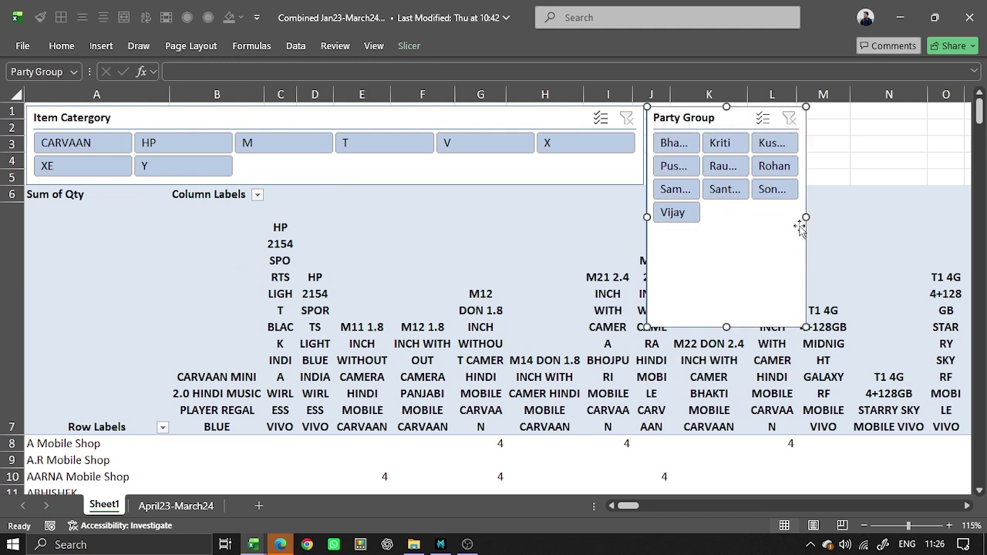
click(810, 216)
click(797, 221)
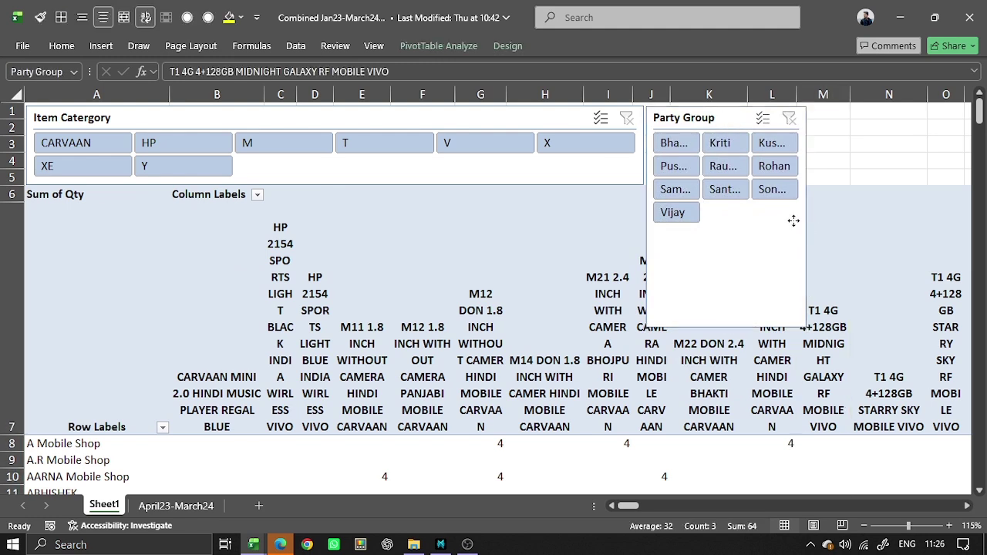
drag(797, 220, 961, 201)
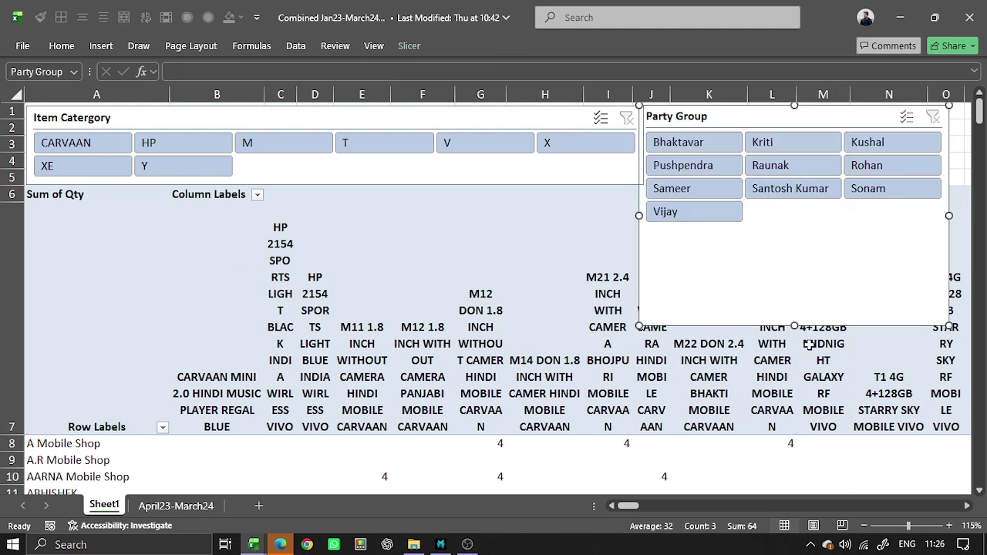
drag(794, 325, 788, 230)
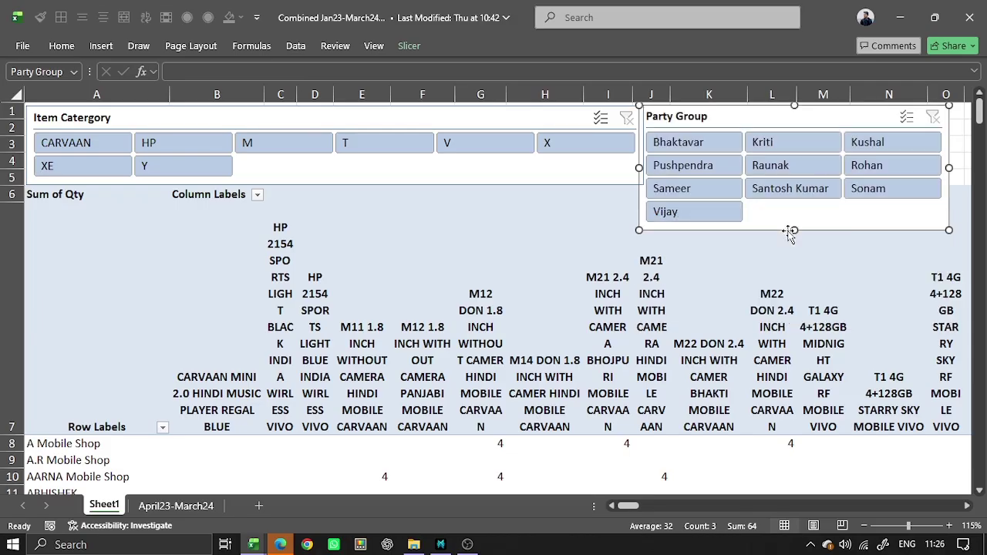
Step: Arrange the buttons of both the Item Catergory and Party Group slicers in 4 columns
ctrl+click(557, 116)
click(409, 47)
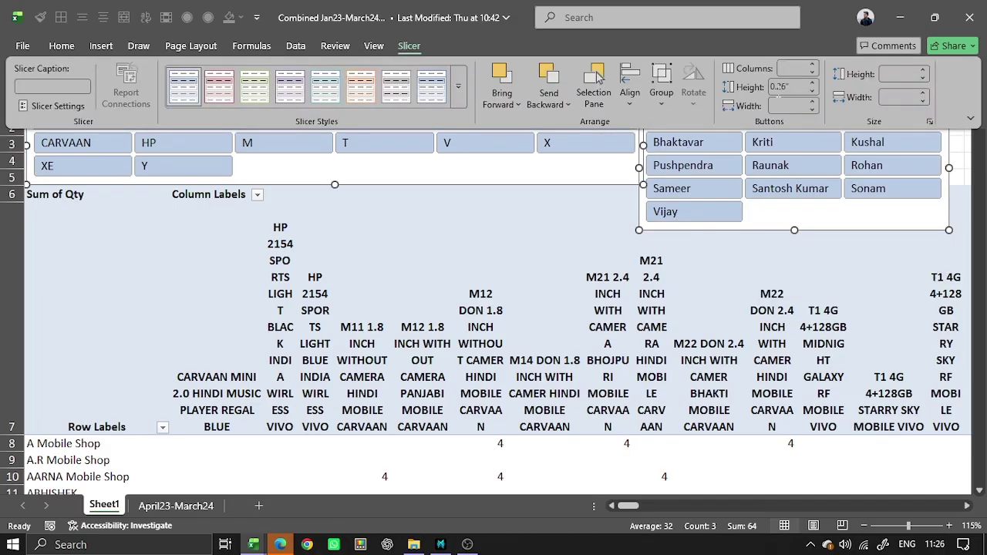
click(811, 71)
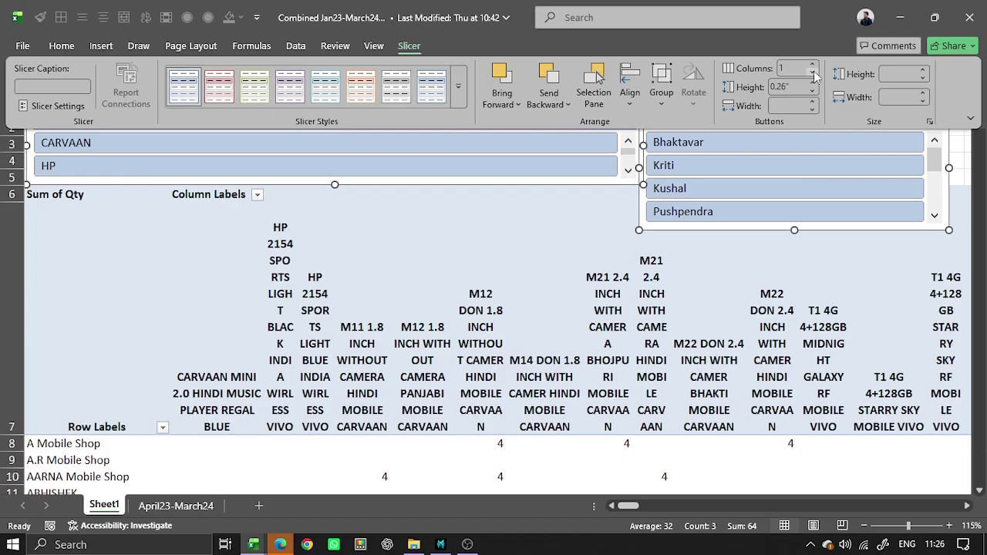
click(812, 65)
click(813, 65)
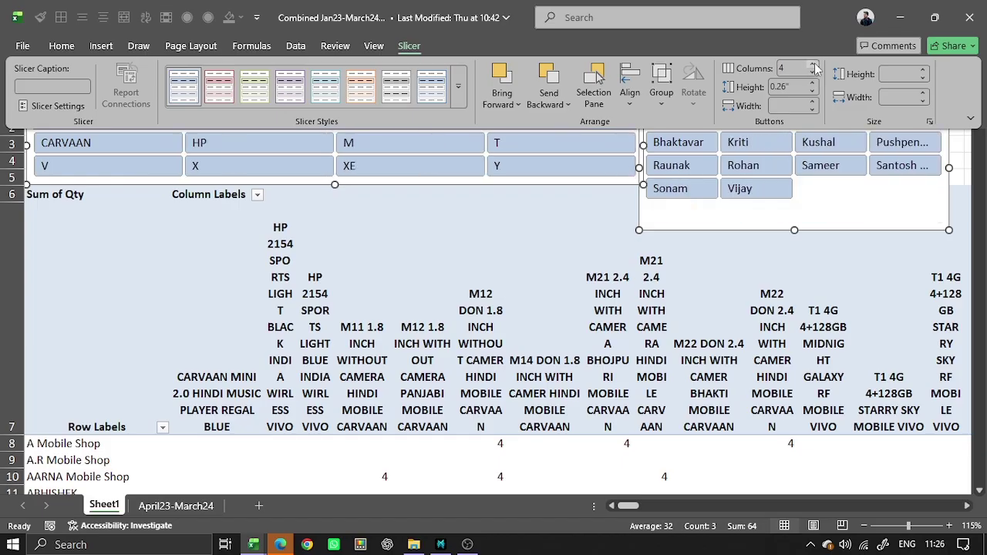
click(779, 278)
click(458, 255)
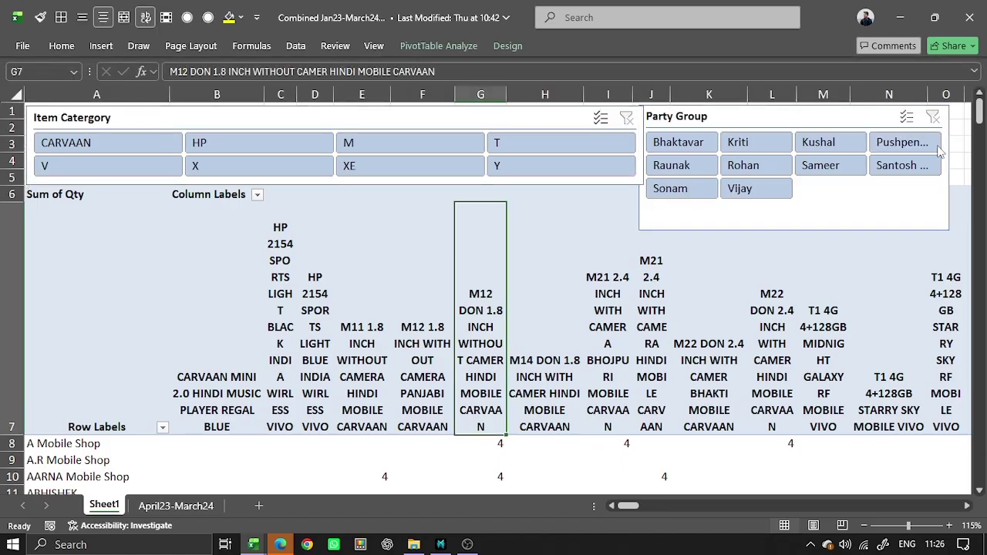
Step: Insert two more blank rows at row 3, above the PivotTable, and return to column A
click(969, 150)
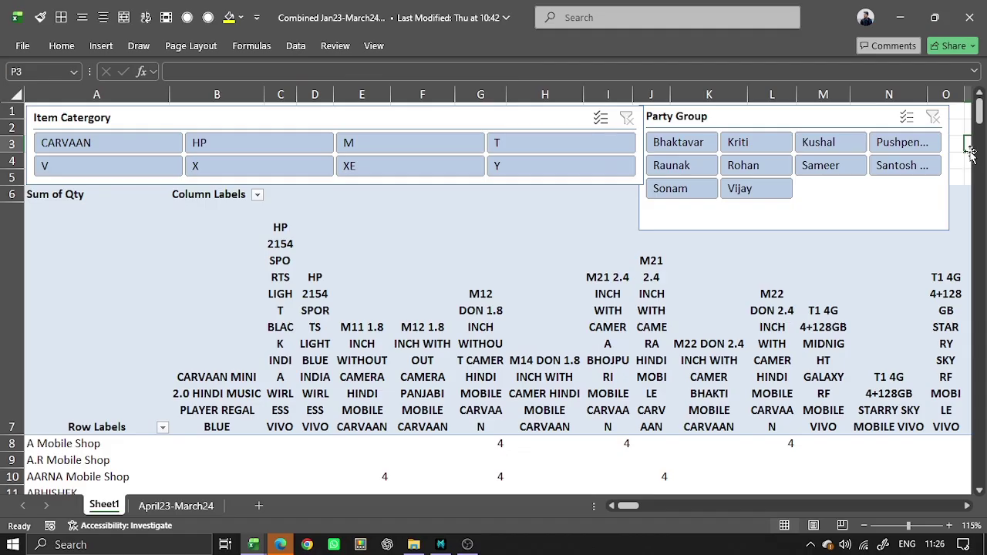
key(shift+space)
key(ctrl+plus)
key(ctrl+plus)
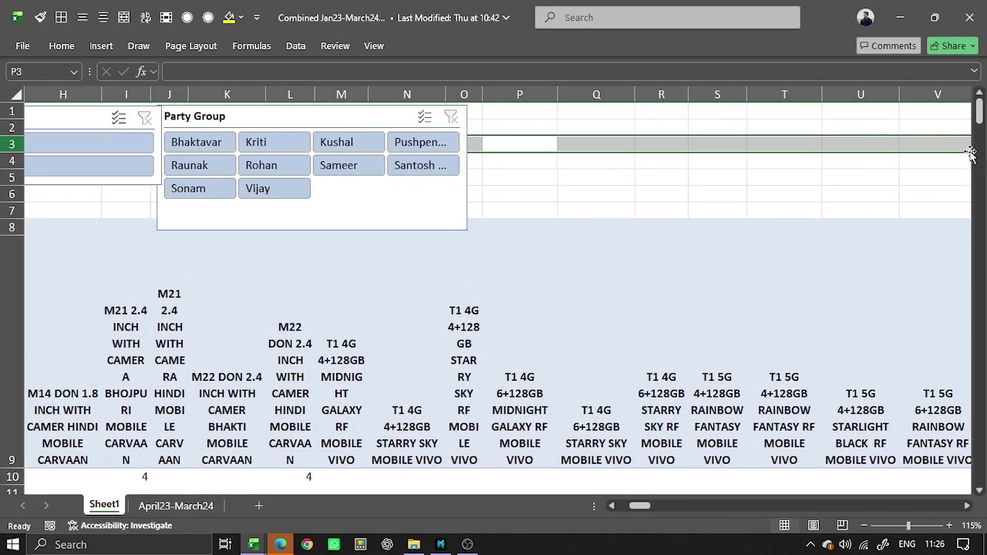
key(Home)
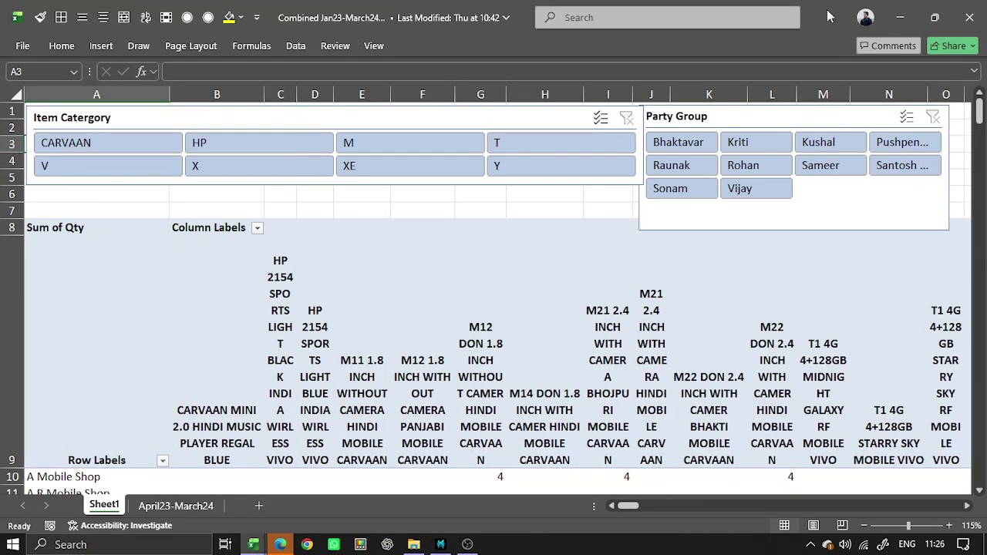
Step: Move the Item Catergory slicer flush into the sheet's upper corner and shift the Party Group slicer clear of its edge
drag(491, 126, 491, 121)
drag(733, 126, 733, 123)
key(Right)
key(Right)
key(Right)
key(Right)
key(Right)
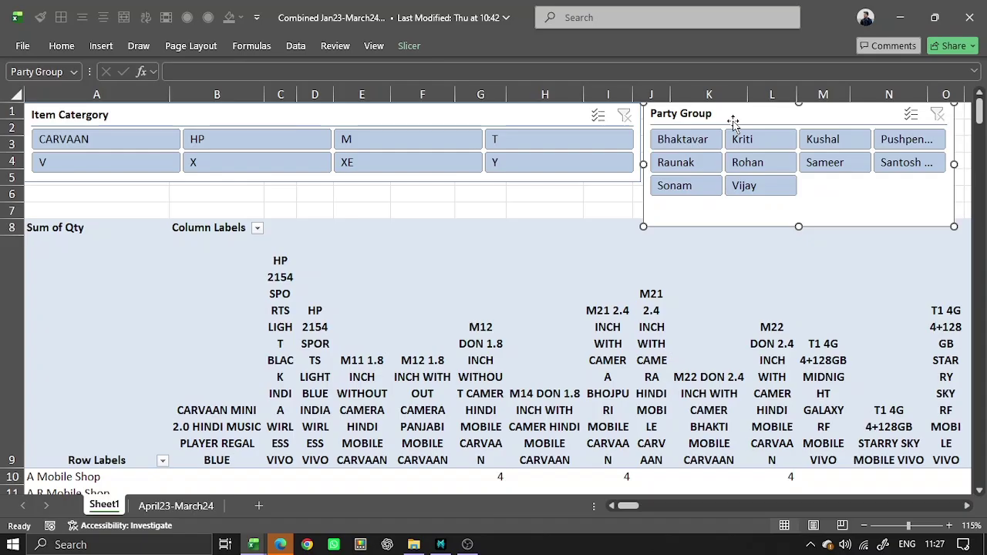
Step: Nudge the Party Group slicer down to the start of row 2 and sideways until it meets the Item Catergory slicer's edge
key(Down)
key(Down)
key(Down)
key(Down)
key(Down)
key(Down)
key(Down)
key(Down)
key(Down)
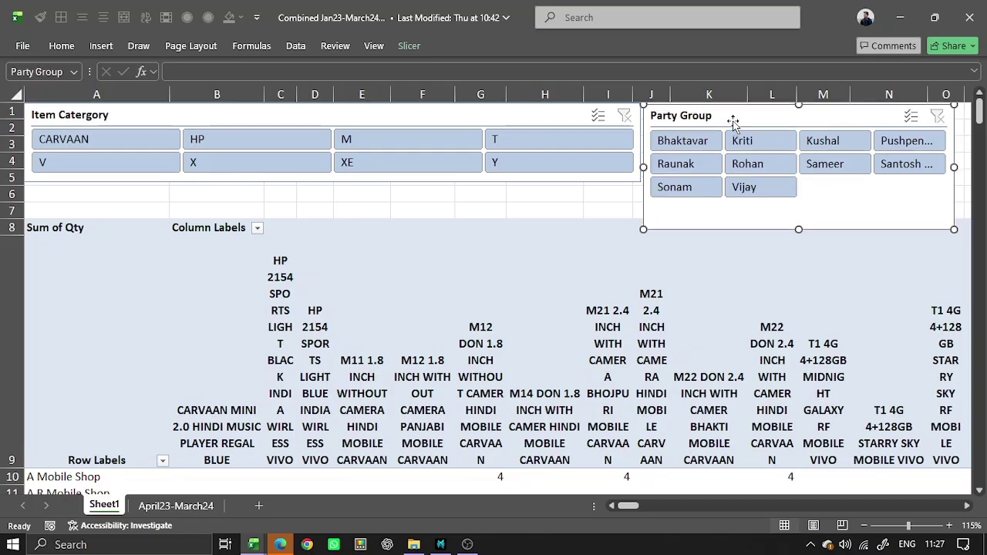
key(Left)
key(Left)
key(Left)
key(Down)
key(Down)
key(Down)
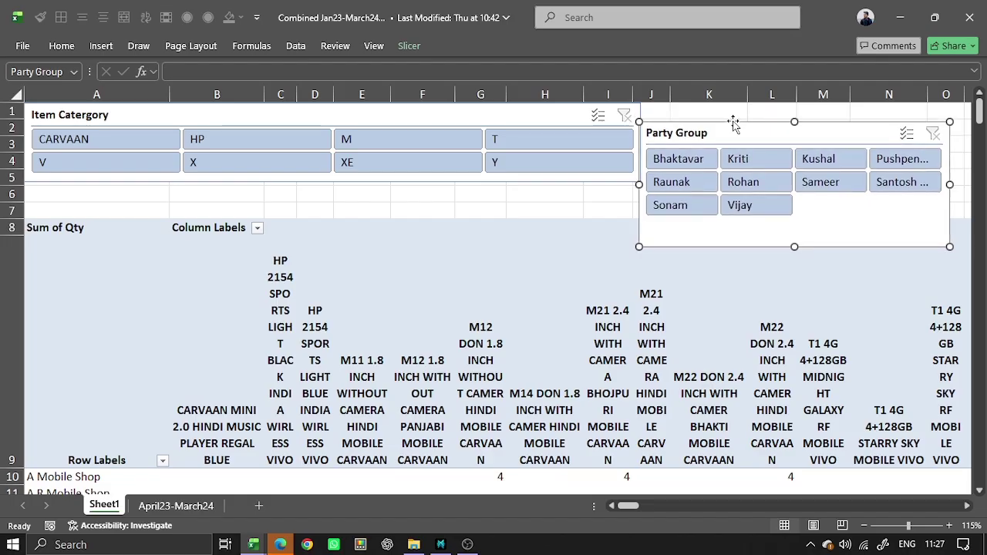
key(Right)
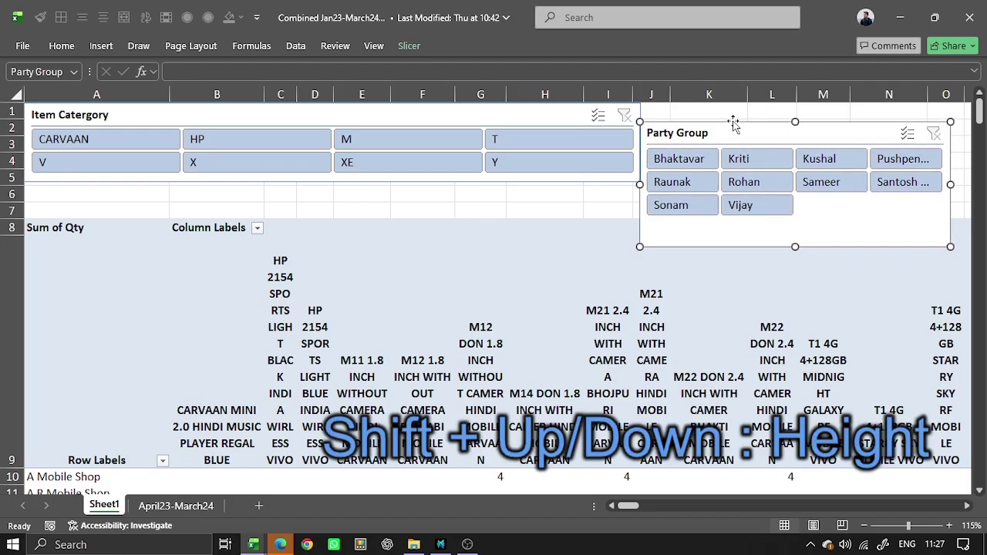
Step: Reduce and enlarge the Party Group slicer's height in small increments until it spans from row 1 into row 9
key(shift+Down)
key(shift+Down)
key(shift+Down)
key(shift+Down)
key(shift+Down)
key(shift+Down)
key(shift+Down)
key(shift+Down)
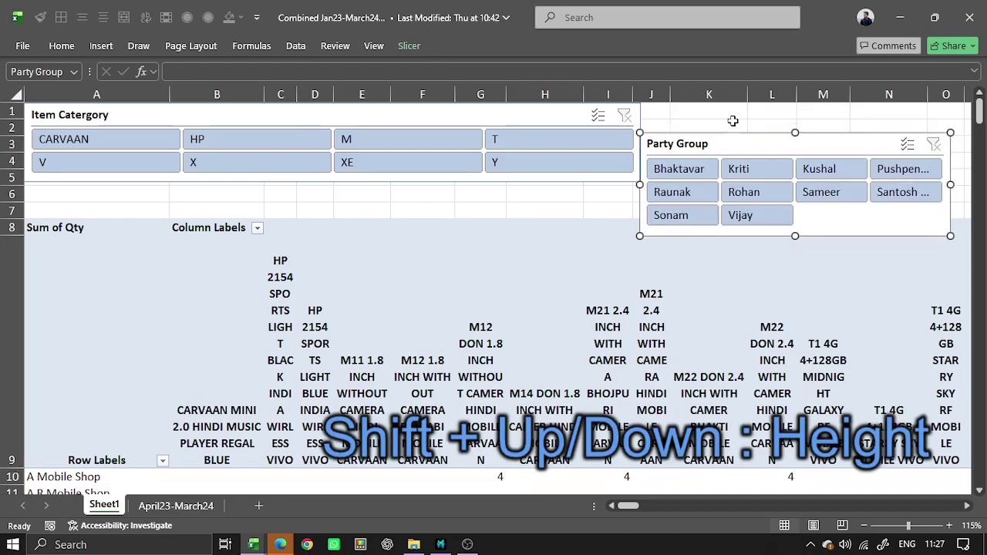
key(shift+Up)
key(shift+Up)
key(shift+Up)
key(shift+Up)
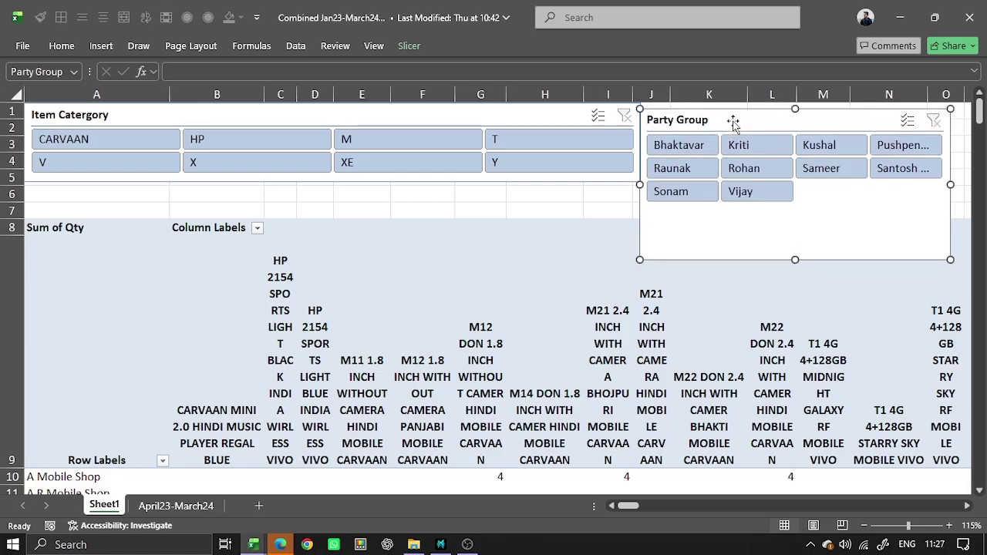
key(shift+Down)
key(shift+Down)
key(shift+Down)
key(shift+Down)
key(shift+Up)
key(shift+Up)
key(shift+Up)
key(shift+Up)
key(shift+Up)
key(shift+Up)
key(shift+Up)
key(shift+Up)
key(shift+Up)
key(shift+Up)
key(shift+Up)
key(shift+Up)
key(shift+Up)
key(shift+Up)
key(shift+Up)
Step: Narrow and widen the Party Group slicer in small increments until it extends from column I past column O
key(shift+Left)
key(shift+Left)
key(shift+Left)
key(shift+Left)
key(shift+Left)
key(shift+Left)
key(shift+Left)
key(shift+Left)
key(shift+Left)
key(shift+Left)
key(shift+Left)
key(shift+Left)
key(shift+Left)
key(shift+Left)
key(shift+Left)
key(shift+Left)
key(shift+Left)
key(shift+Left)
key(shift+Left)
key(shift+Left)
key(shift+Right)
key(shift+Right)
key(shift+Right)
key(shift+Right)
key(shift+Right)
key(shift+Right)
key(shift+Right)
key(shift+Right)
key(shift+Right)
key(shift+Right)
key(shift+Right)
key(shift+Right)
key(shift+Right)
key(shift+Right)
key(shift+Right)
key(shift+Right)
key(shift+Right)
key(shift+Right)
key(shift+Right)
key(shift+Right)
key(shift+Right)
key(shift+Right)
key(shift+Right)
key(shift+Right)
key(shift+Right)
key(shift+Right)
key(shift+Right)
key(shift+Right)
key(shift+Right)
key(shift+Right)
key(shift+Right)
key(shift+Right)
key(shift+Right)
key(shift+Right)
key(shift+Right)
key(shift+Right)
key(shift+Right)
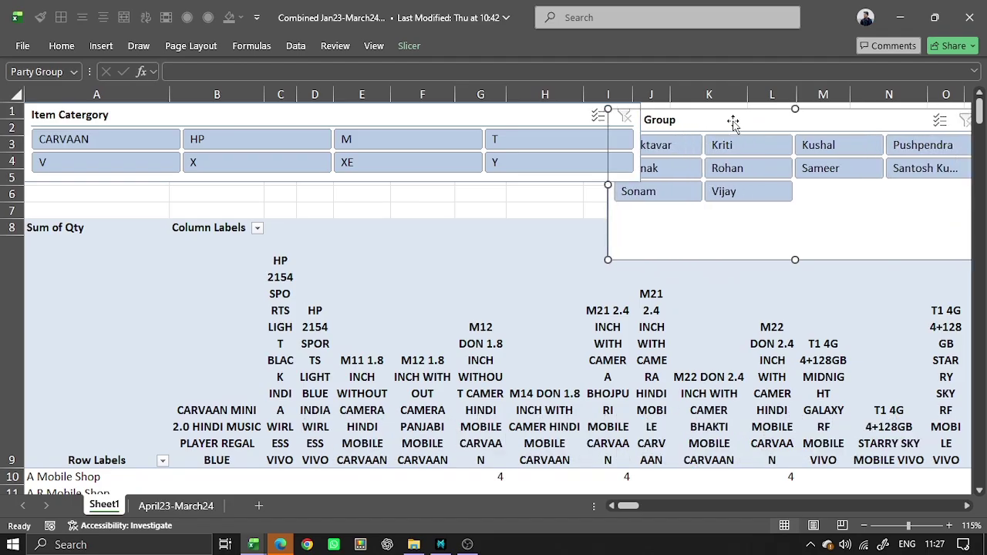
Step: Narrow the Party Group slicer in small increments and fine-tune its width until it spans from column J to the start of column O
key(shift+Left)
key(shift+Left)
key(shift+Left)
key(shift+Left)
key(shift+Left)
key(shift+Left)
key(shift+Left)
key(shift+Left)
key(shift+Left)
key(shift+Left)
key(shift+Left)
key(shift+Left)
key(shift+Left)
key(shift+Left)
key(shift+Left)
key(shift+Left)
key(shift+Left)
key(shift+Left)
key(shift+Left)
key(shift+Left)
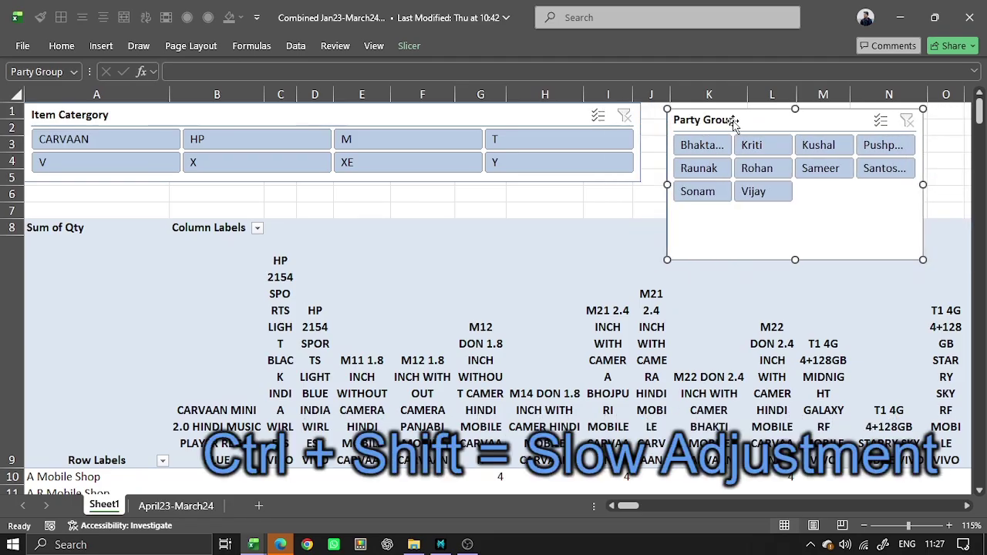
key(ctrl+shift+Right)
key(ctrl+shift+Right)
key(ctrl+shift+Right)
key(ctrl+shift+Right)
key(ctrl+shift+Right)
key(ctrl+shift+Right)
key(ctrl+shift+Right)
key(ctrl+shift+Right)
key(ctrl+shift+Right)
key(ctrl+shift+Right)
key(ctrl+shift+Right)
key(ctrl+shift+Right)
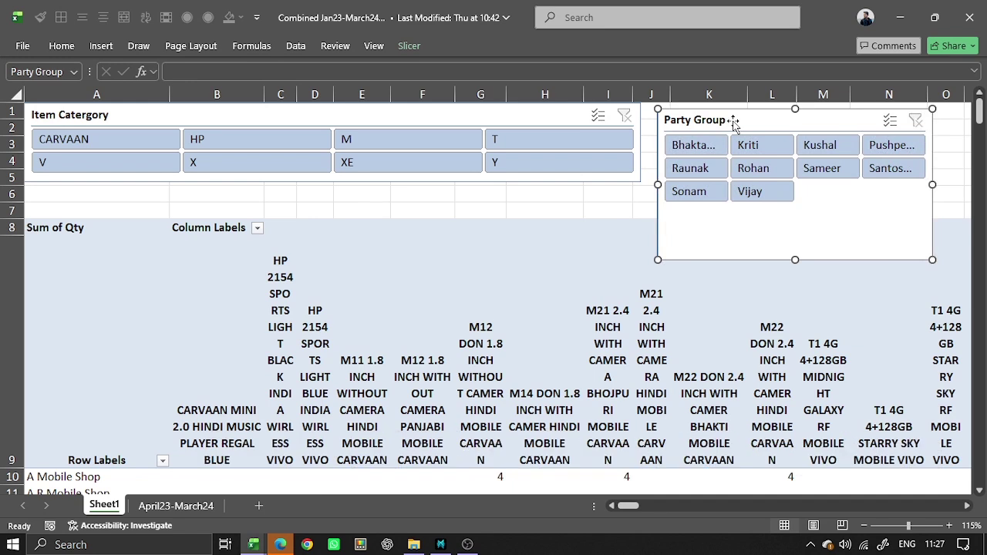
Step: Nudge the Party Group slicer sideways to the Item Catergory slicer's edge and up to the start of row 1
key(Left)
key(Left)
key(Left)
key(Left)
key(Left)
key(Left)
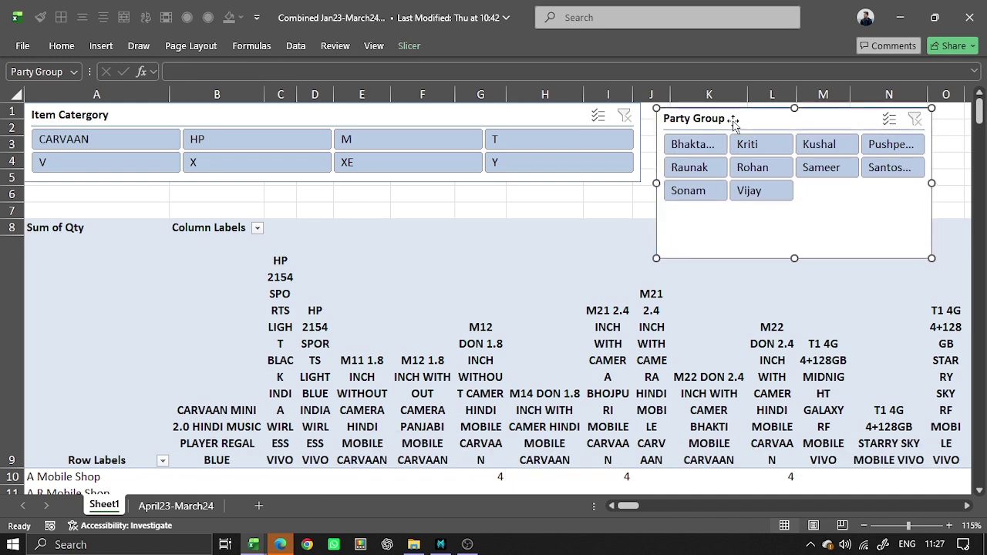
key(Up)
key(Up)
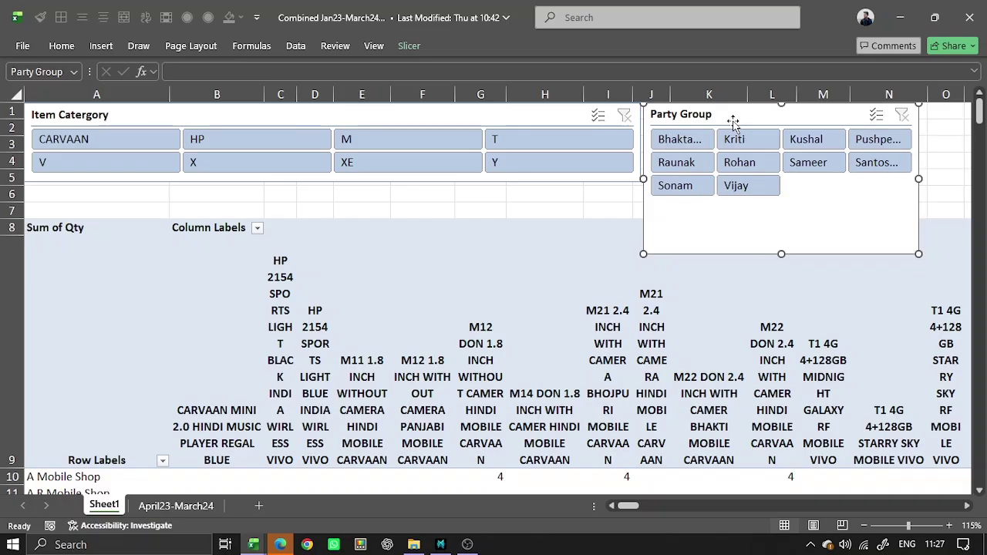
Step: Reduce the Party Group slicer's height in fine increments until it just encloses its three rows of buttons
key(ctrl+shift+Down)
key(ctrl+shift+Down)
key(ctrl+shift+Down)
key(ctrl+shift+Down)
key(ctrl+shift+Down)
key(ctrl+shift+Down)
key(ctrl+shift+Down)
key(ctrl+shift+Down)
key(ctrl+shift+Down)
key(ctrl+shift+Down)
key(ctrl+shift+Down)
key(ctrl+shift+Down)
key(ctrl+shift+Down)
key(ctrl+shift+Down)
key(ctrl+shift+Down)
key(ctrl+shift+Down)
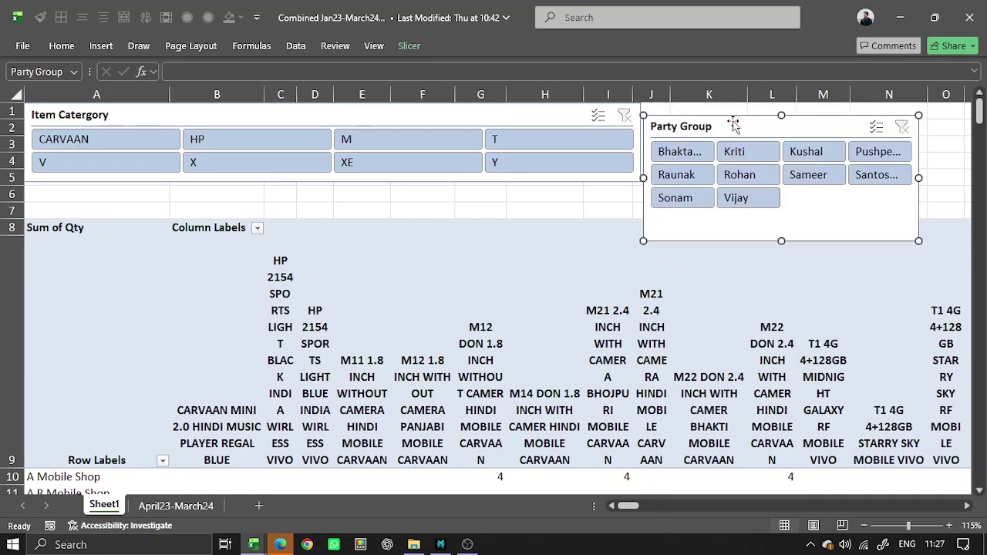
key(ctrl+shift+Down)
key(ctrl+shift+Down)
key(ctrl+shift+Down)
key(ctrl+shift+Down)
key(ctrl+shift+Down)
key(ctrl+shift+Down)
key(ctrl+shift+Down)
key(ctrl+shift+Down)
key(ctrl+shift+Down)
key(ctrl+shift+Down)
key(ctrl+shift+Down)
key(ctrl+shift+Down)
key(ctrl+shift+Down)
key(ctrl+shift+Down)
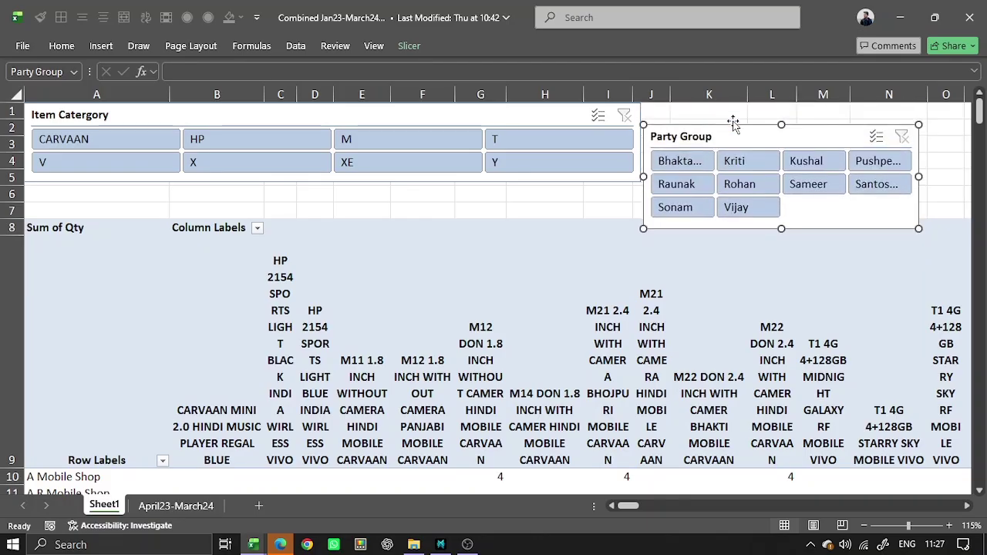
Step: Nudge the shortened Party Group slicer back up into row 1 and sideways against the Item Catergory slicer
key(Up)
key(Up)
key(Up)
key(Up)
key(Up)
key(Up)
key(Up)
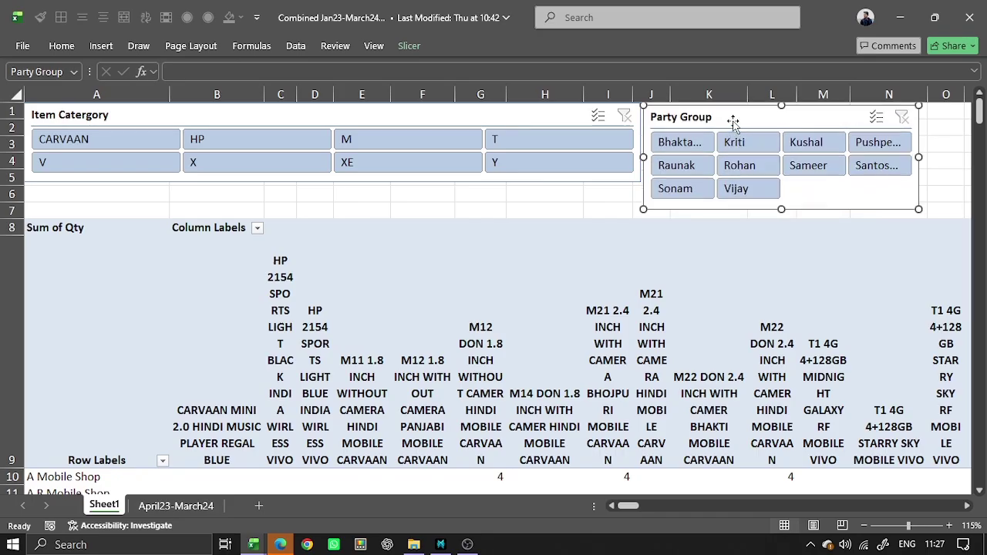
key(Left)
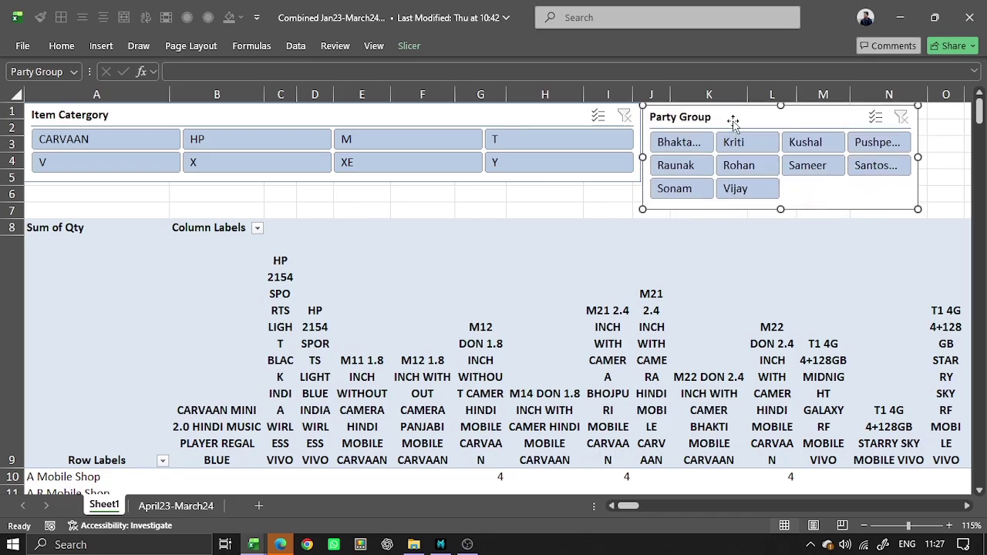
Step: Shorten the Party Group slicer further in fine increments to about two button rows and raise it so it ends in row 6
key(ctrl+shift+Down)
key(ctrl+shift+Down)
key(ctrl+shift+Down)
key(ctrl+shift+Down)
key(ctrl+shift+Down)
key(ctrl+shift+Down)
key(ctrl+shift+Down)
key(ctrl+shift+Down)
key(Up)
key(Up)
key(Up)
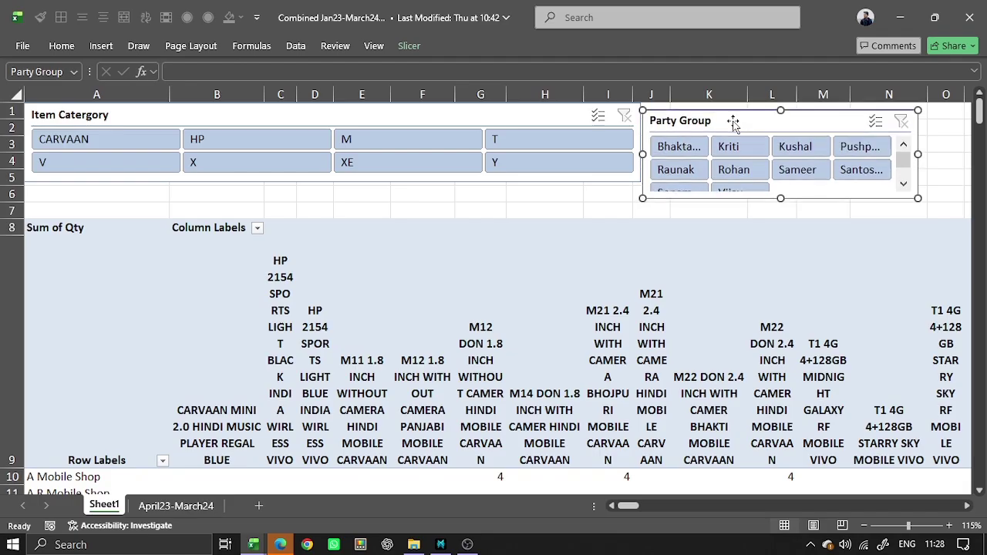
Step: Widen the Party Group slicer and fine-tune its width until it extends from column I into column O
key(ctrl+shift+Right)
key(ctrl+shift+Right)
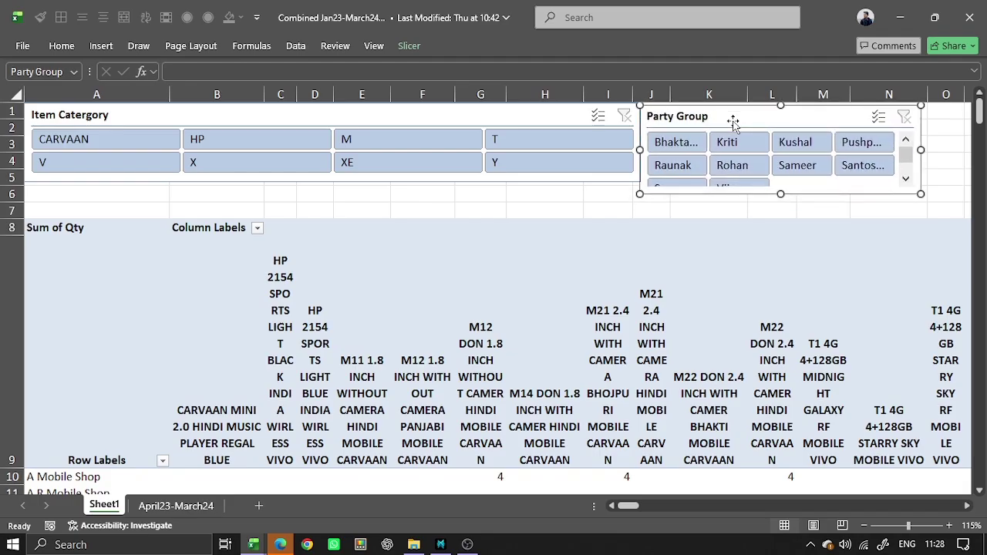
key(shift+Right)
key(shift+Right)
key(shift+Right)
key(shift+Left)
key(shift+Left)
key(shift+Right)
key(shift+Right)
key(shift+Right)
key(shift+Right)
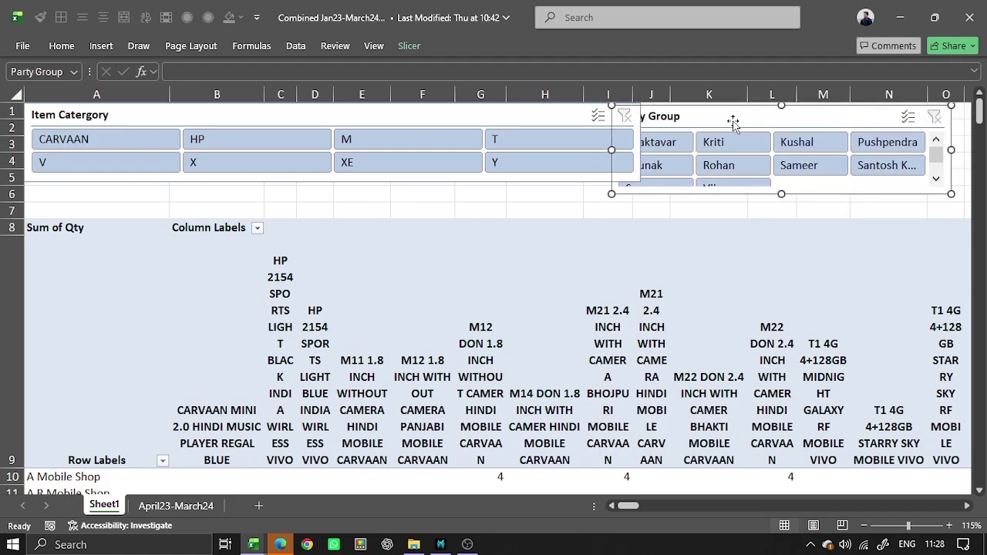
key(shift+Left)
key(shift+Left)
key(shift+Left)
key(shift+Left)
key(shift+Left)
key(shift+Left)
key(shift+Left)
key(shift+Left)
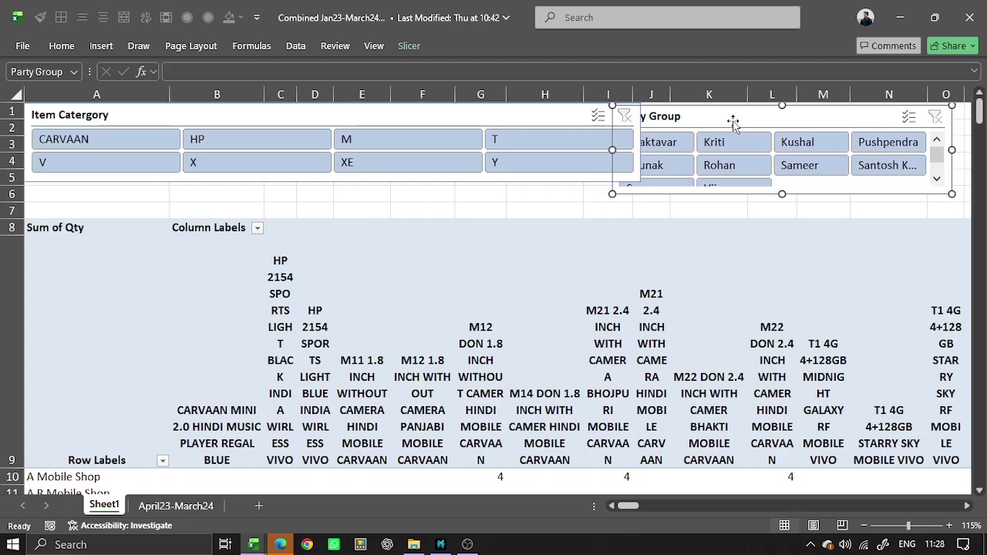
Step: Shift the Party Group slicer sideways to the Item Catergory slicer's edge, raise it flush with row 1, and deselect it
key(Right)
key(Right)
key(Right)
key(Right)
key(Right)
key(Right)
key(Right)
key(Right)
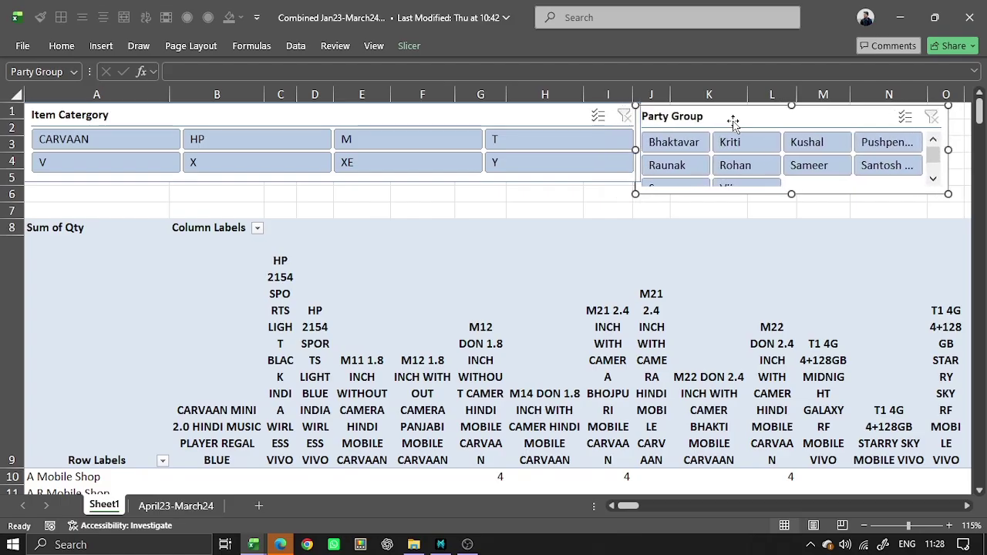
key(Up)
key(Up)
key(Up)
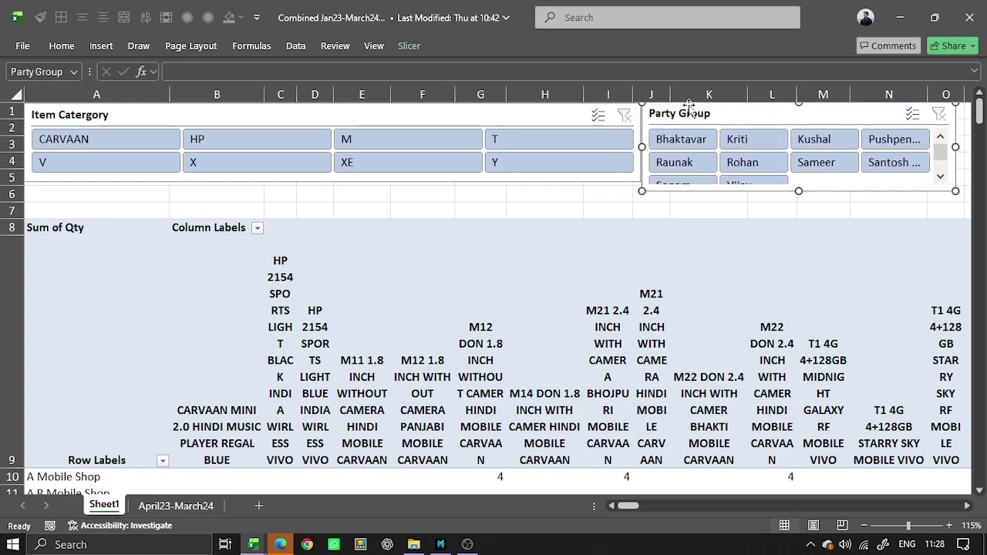
click(579, 226)
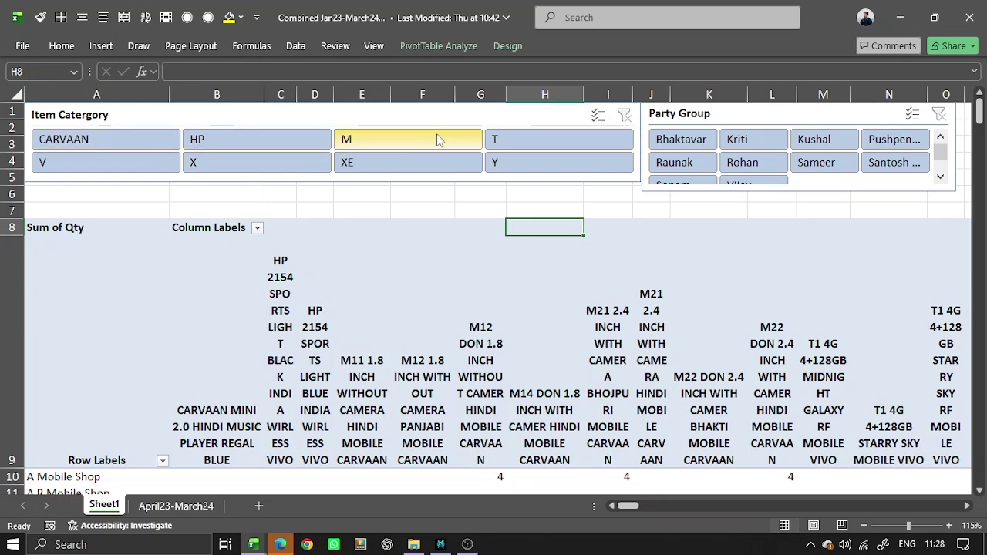
Step: Filter the PivotTable to item category T and the second party group, and shift the Party Group slicer clear of the Item Catergory slicer
click(459, 142)
click(526, 138)
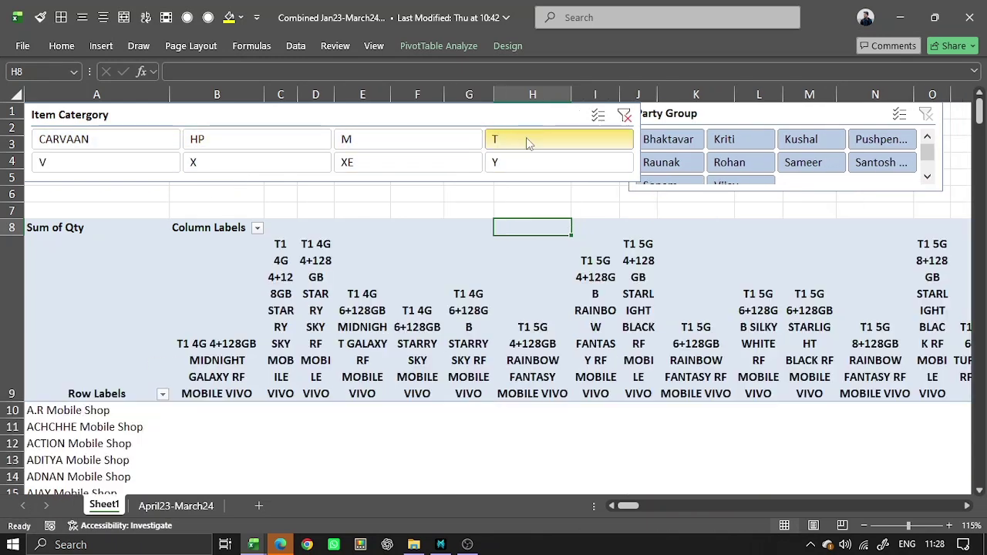
click(759, 139)
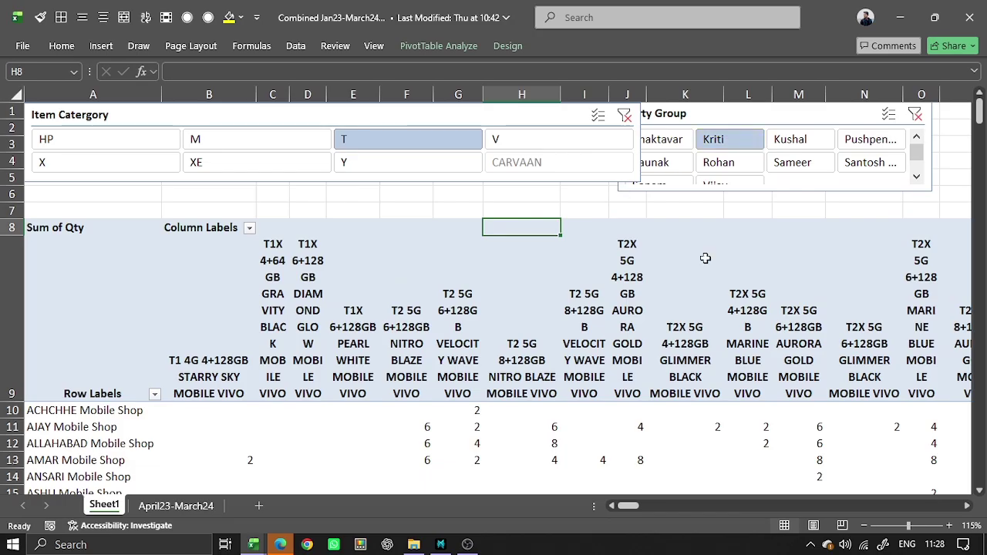
drag(757, 114, 777, 113)
Step: Insert a timeline for the PivotTable's Date field
click(374, 48)
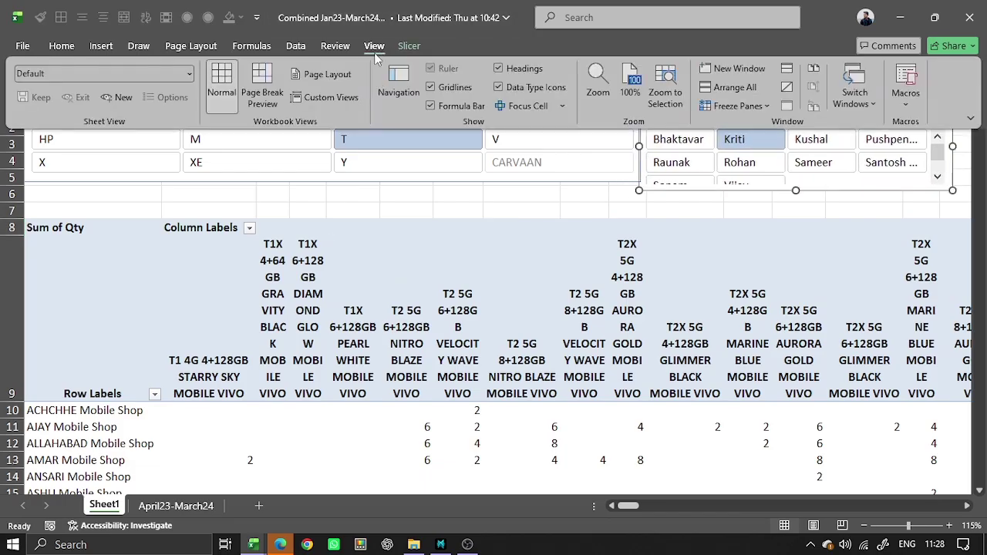
click(430, 316)
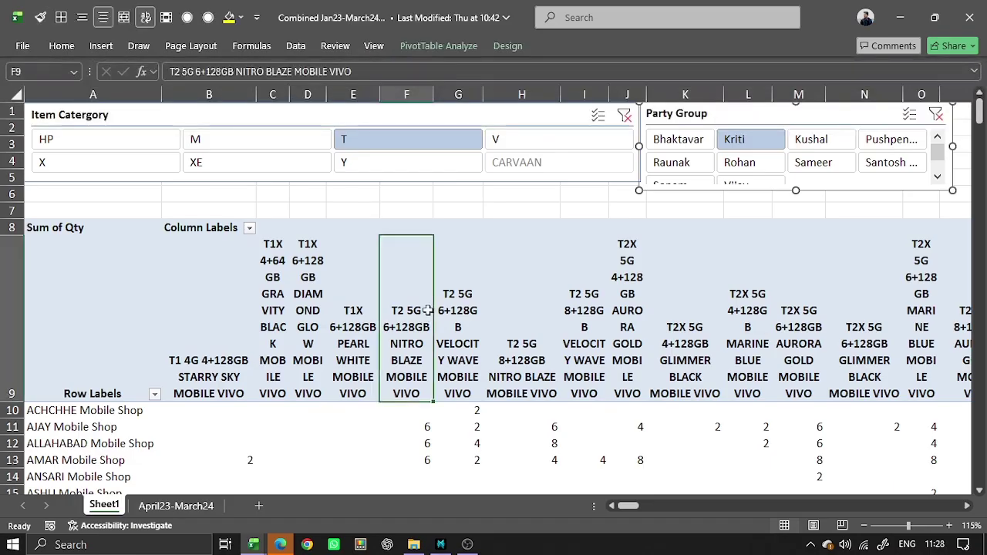
click(462, 46)
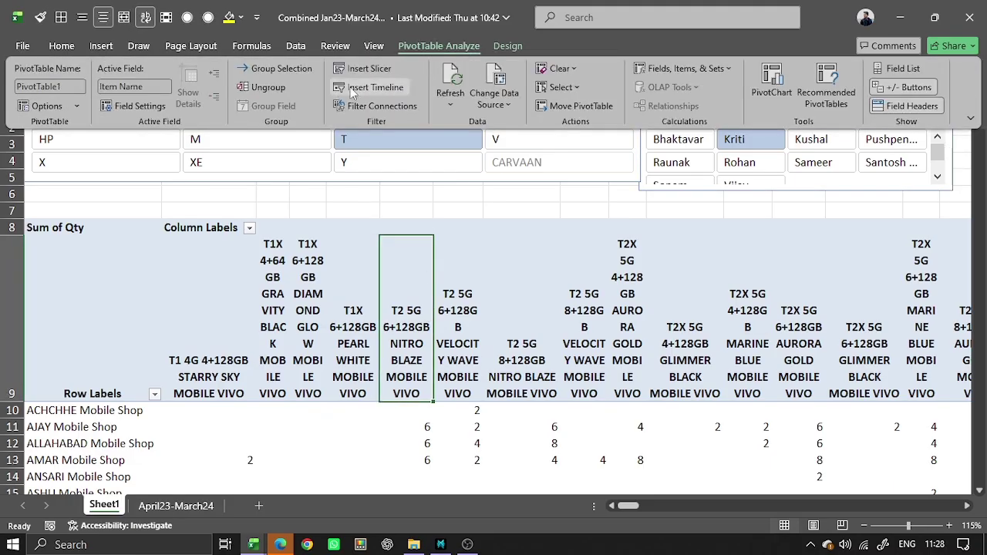
click(376, 87)
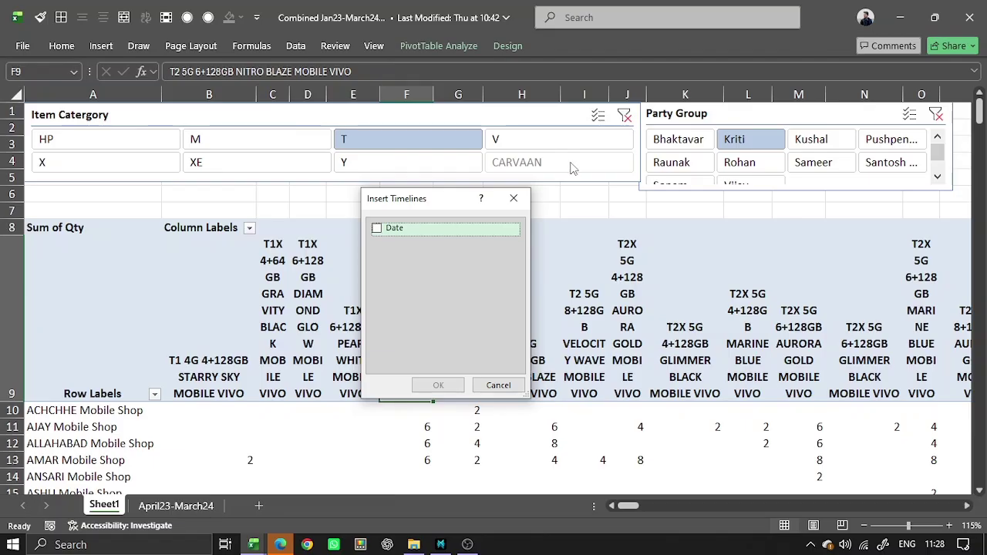
click(376, 229)
key(Return)
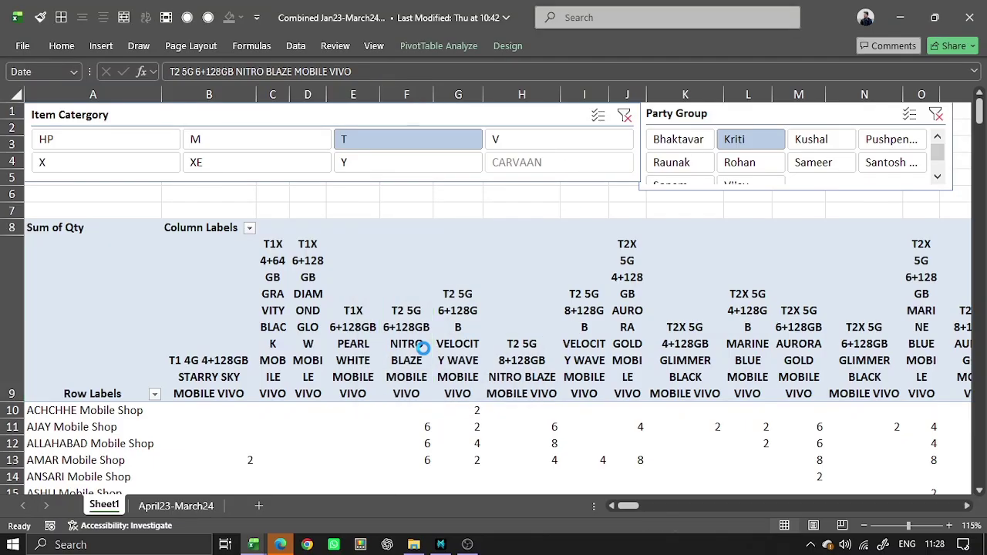
Step: Move the Date timeline to the sheet's upper corner above the PivotTable and set its period to Jun - Aug 2023
drag(531, 260, 196, 117)
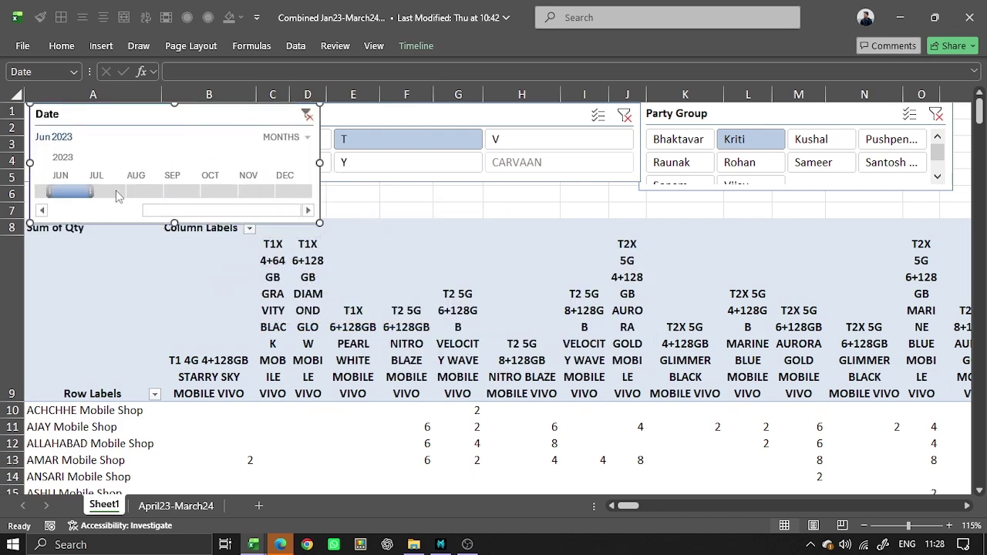
drag(91, 191, 179, 193)
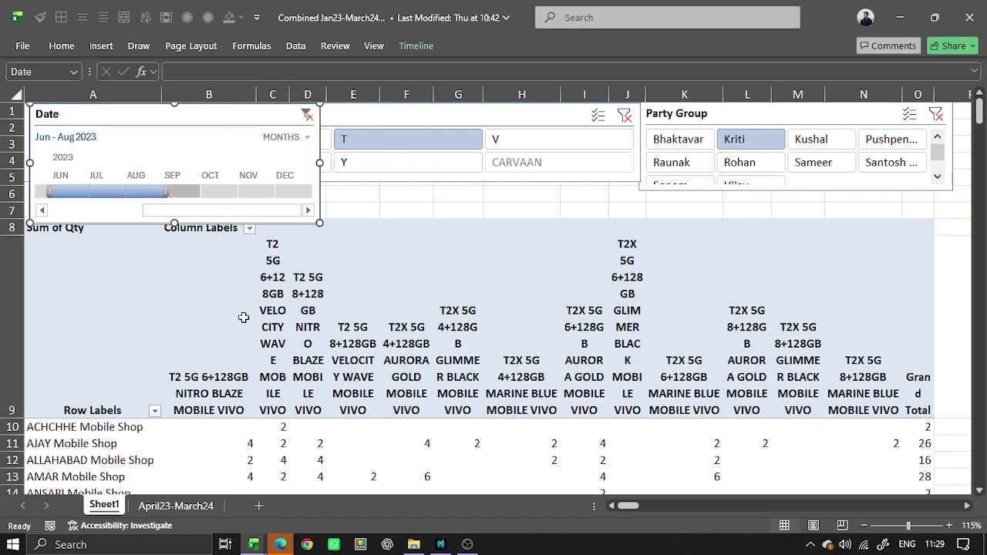
Step: Examine the filtered mobile shop rows down to the Grand Total and return to the Row Labels header
click(242, 318)
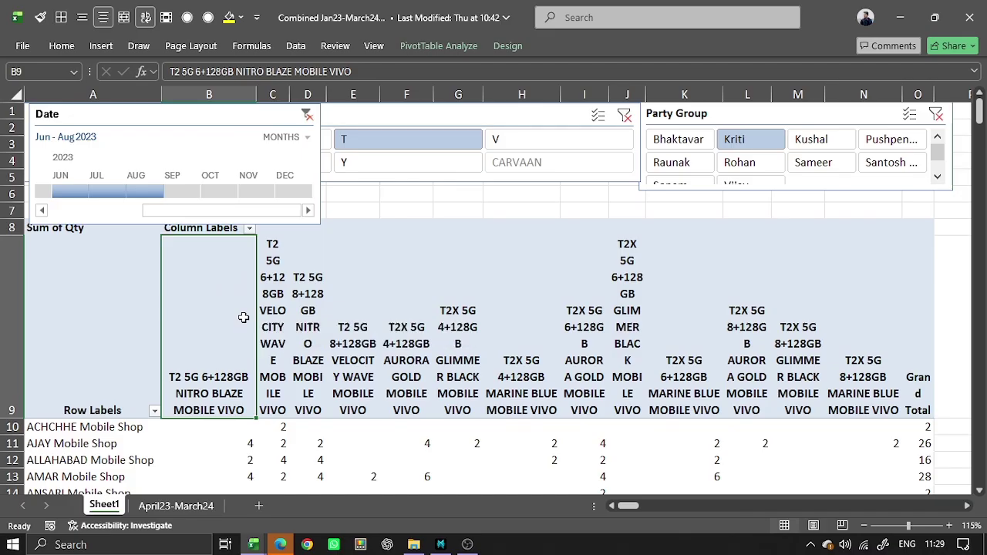
key(Down)
key(Down)
key(Down)
key(Down)
key(Left)
key(ctrl+Down)
key(Down)
key(Up)
key(Up)
key(Up)
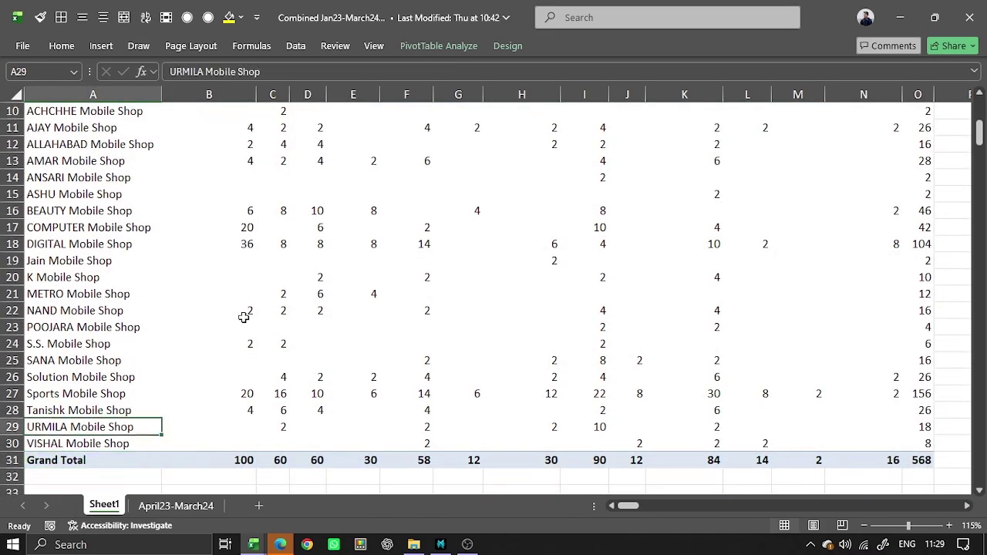
key(ctrl+Up)
key(Down)
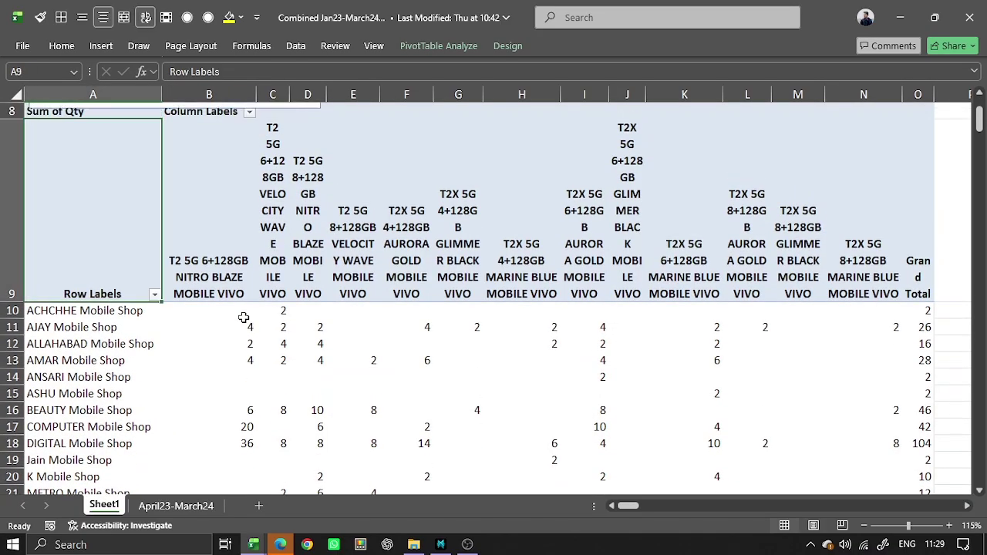
Step: Select the PivotTable from the Row Labels header through the Grand Total and centre its cells vertically and horizontally
key(ctrl+a)
scroll(243, 318, down, 2)
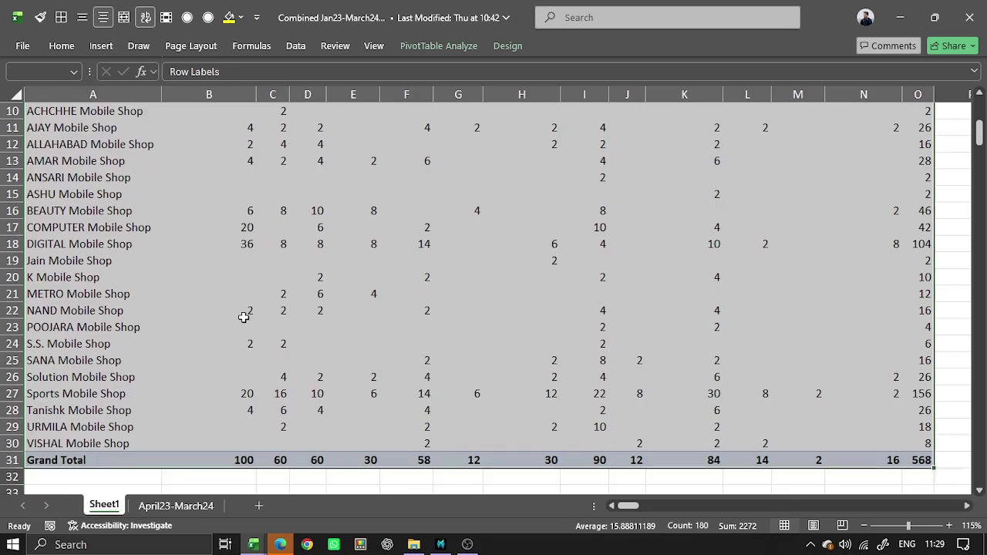
key(alt)
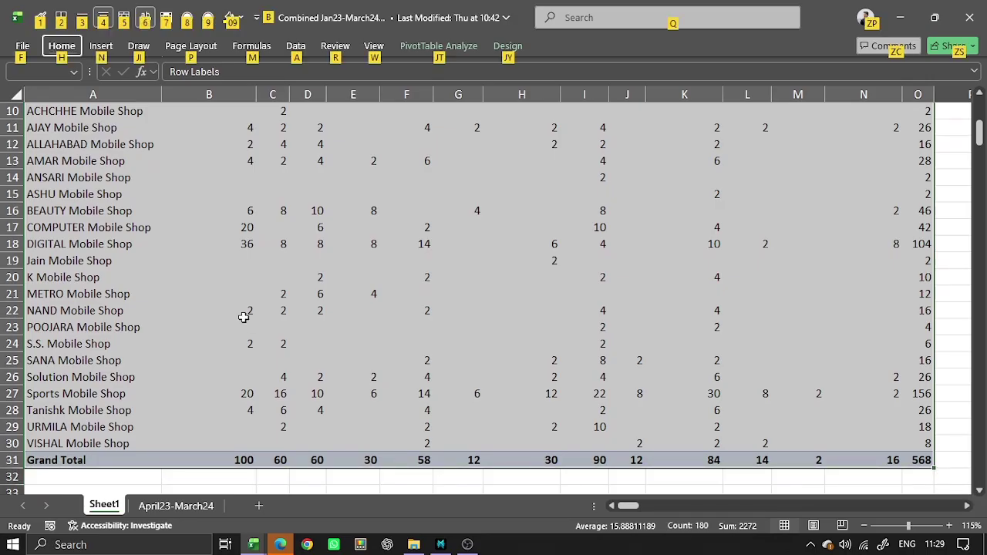
scroll(243, 318, up, 3)
key(alt)
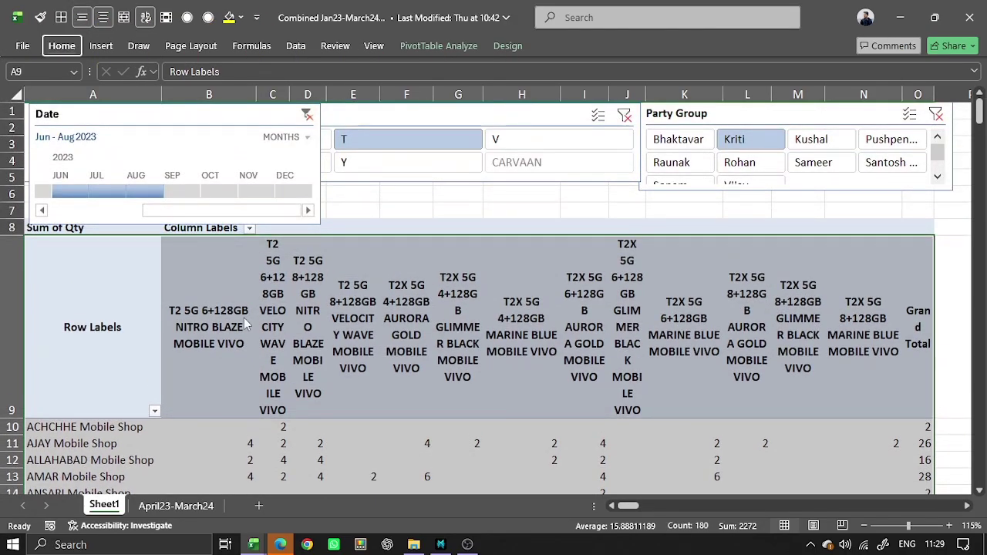
key(3)
key(alt)
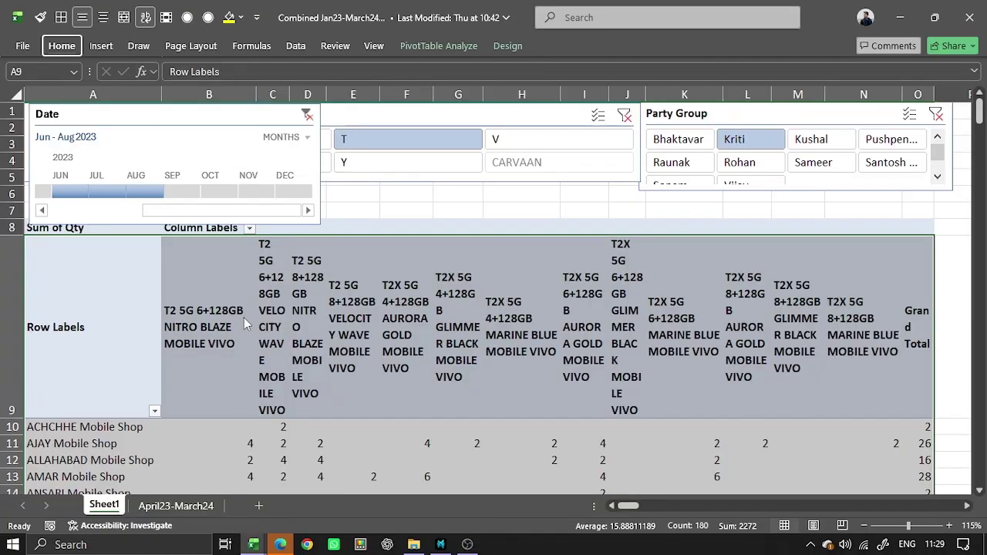
key(4)
Step: Apply borders to all selected PivotTable cells and make their contents bold
key(alt)
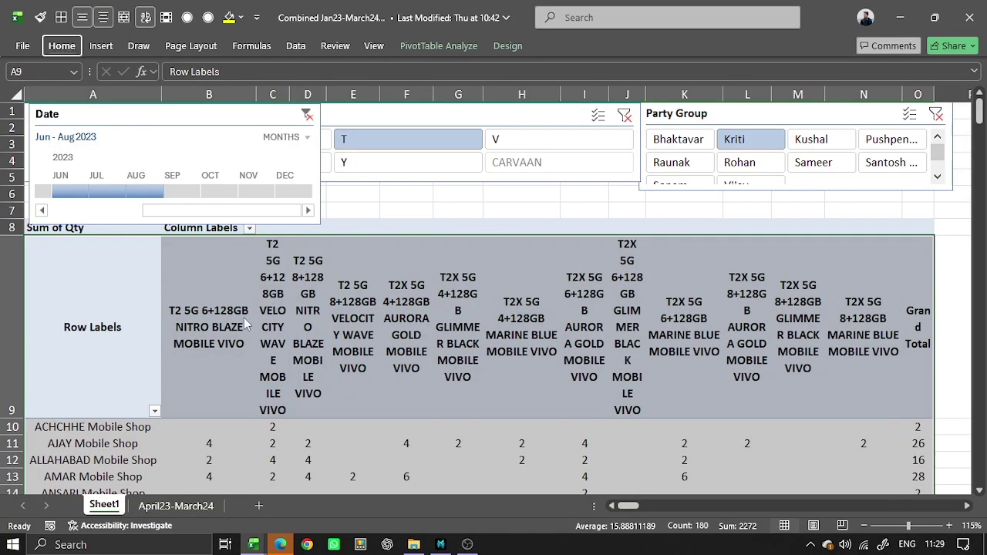
key(2)
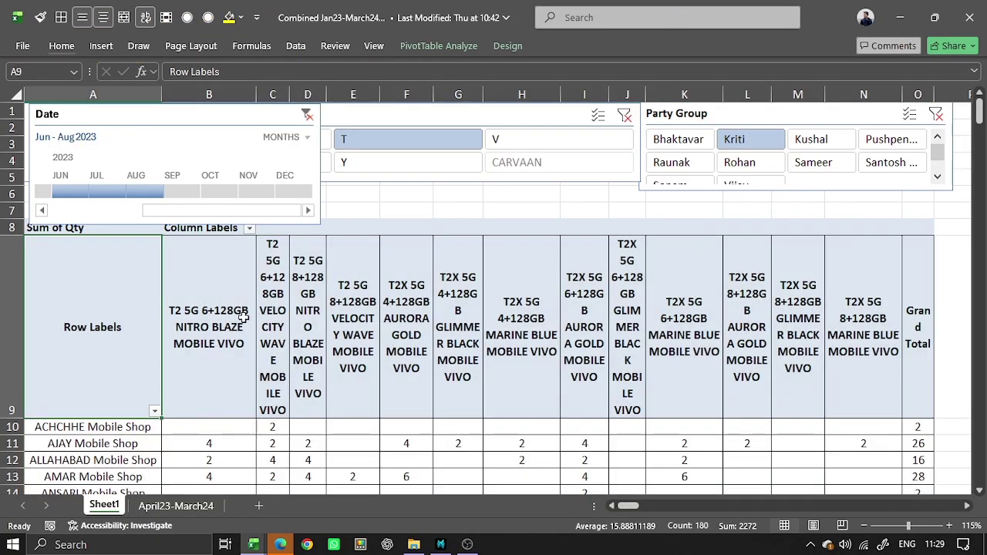
key(shift+Up)
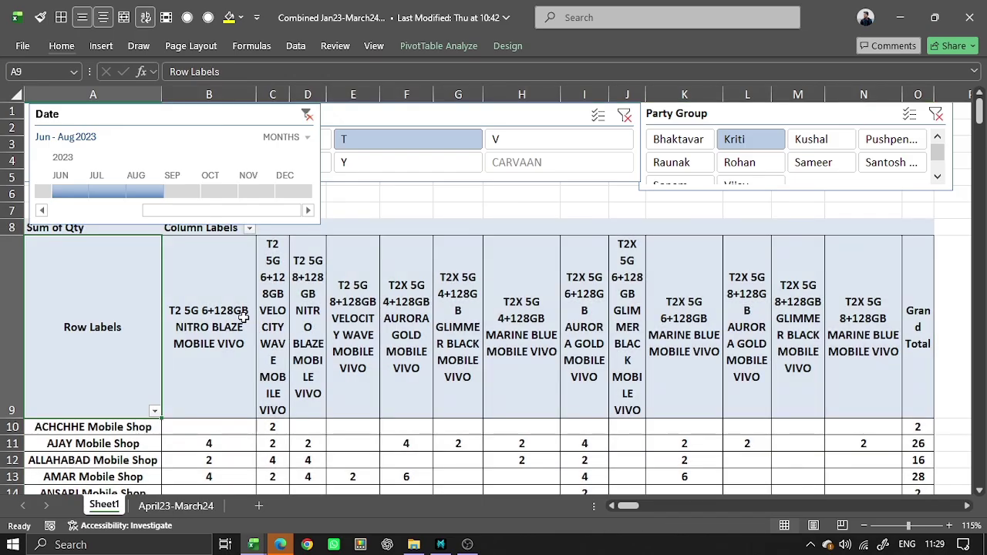
Step: Rename the PivotTable's Row Labels header as Party Name
text(Party Name)
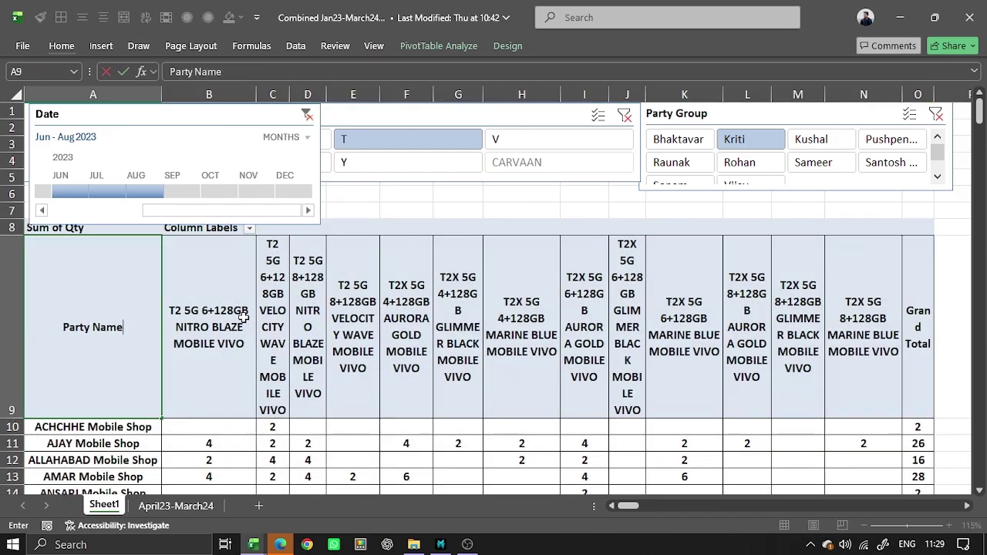
key(Return)
key(Up)
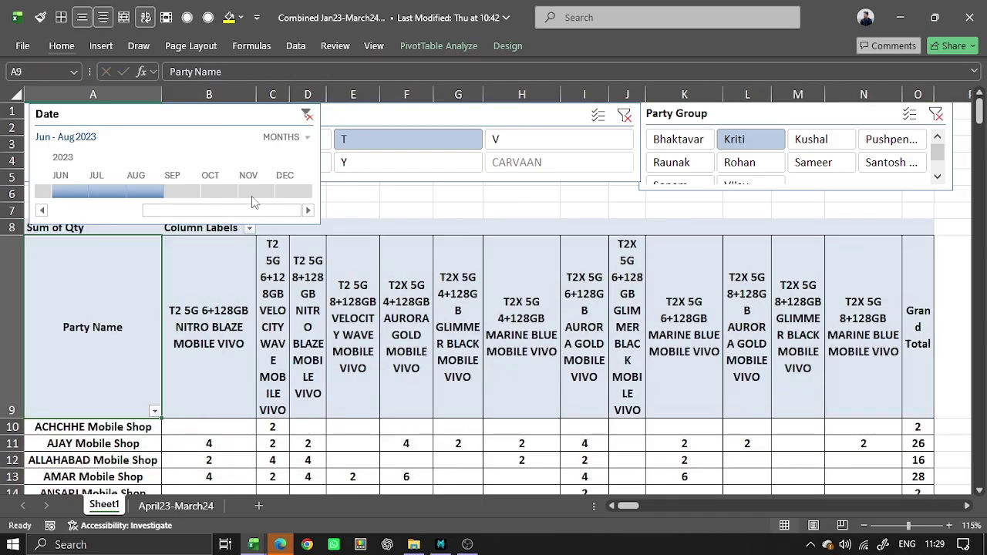
Step: Insert a blank sheet row at row 7, between the filter controls and the PivotTable
click(406, 208)
key(shift+space)
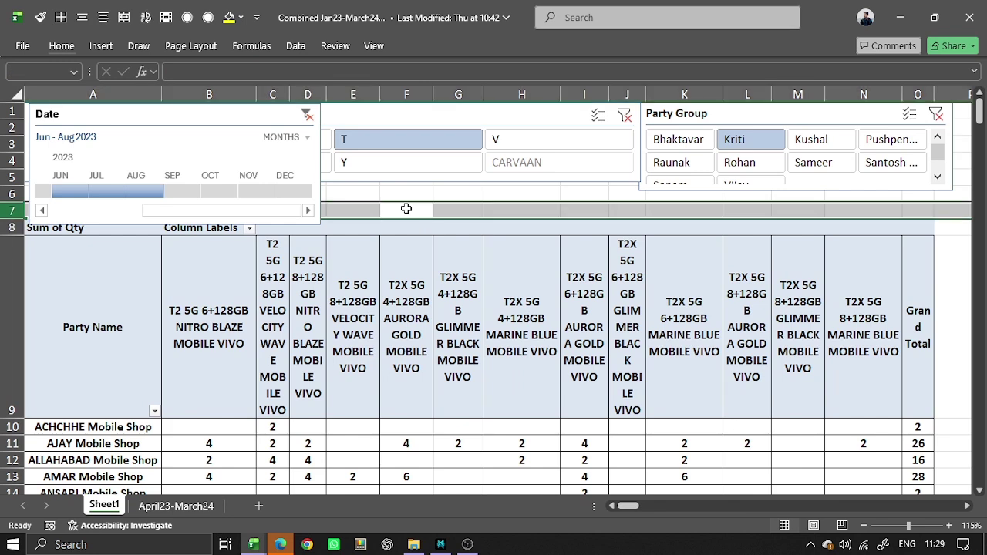
key(ctrl+shift+plus)
Step: Give all PivotTable item columns from B through the Grand Total column O one equal, slightly narrower width
key(ctrl+Down)
key(Home)
key(Right)
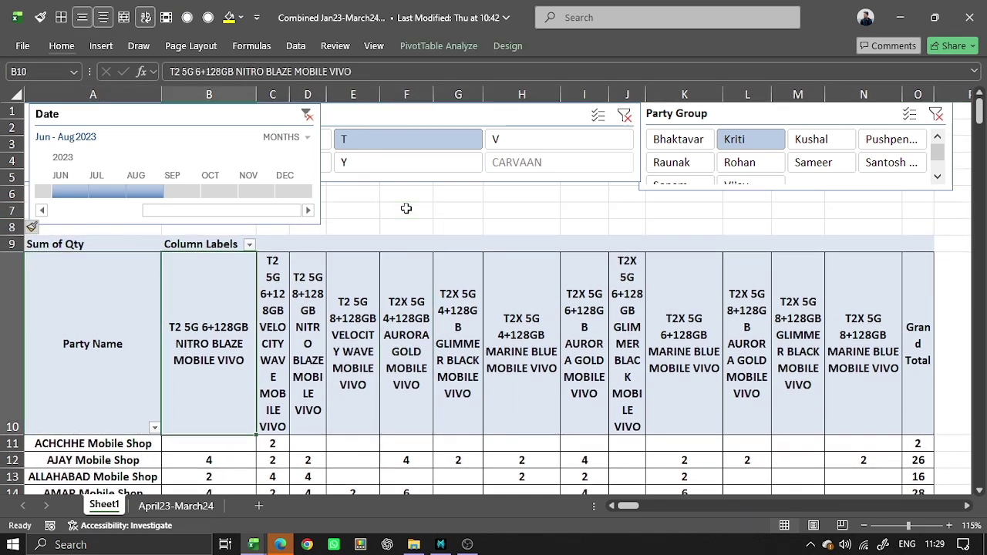
key(ctrl+space)
key(ctrl+shift+Right)
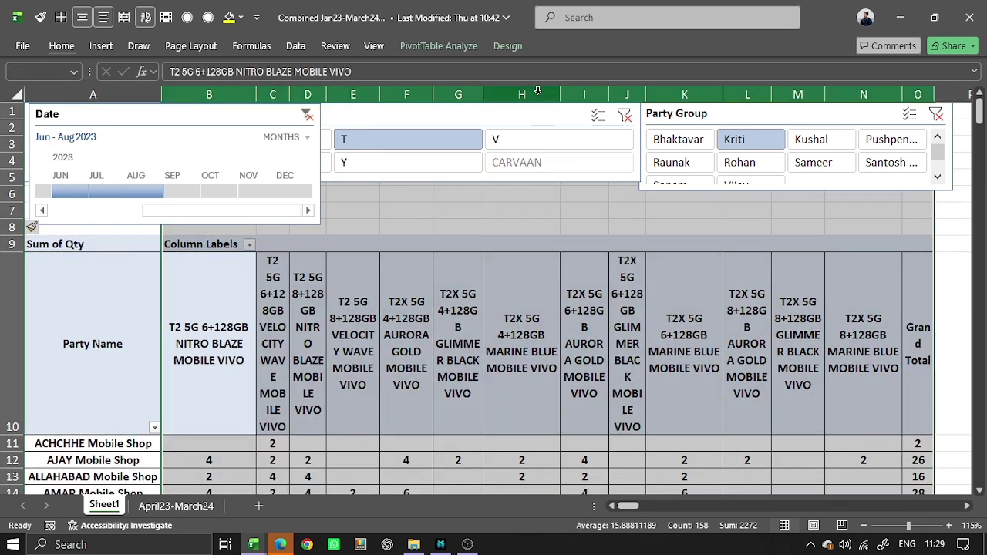
drag(484, 98, 492, 98)
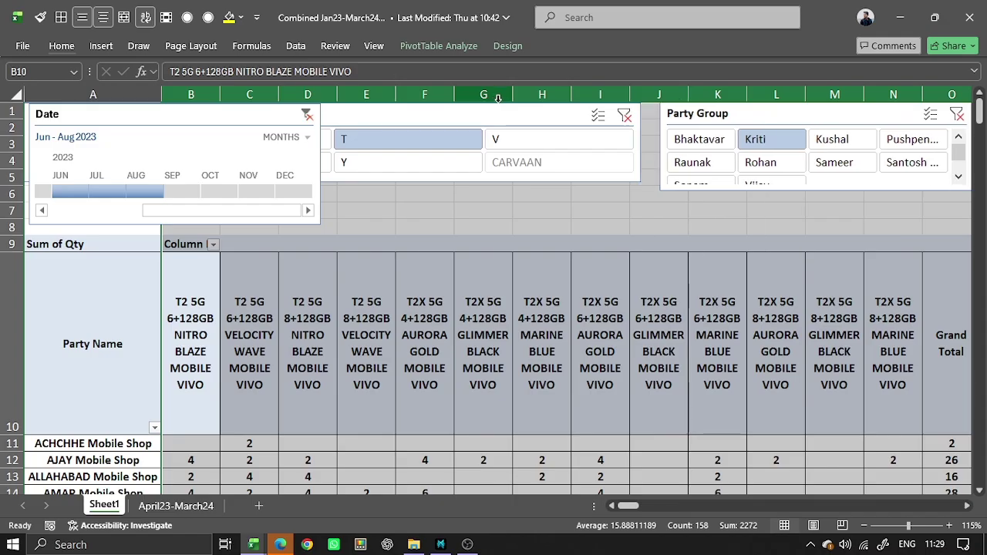
Step: Select the PivotTable from the Party Name header through the Grand Total and set printing to Print Selection
click(569, 388)
key(Home)
key(ctrl+Down)
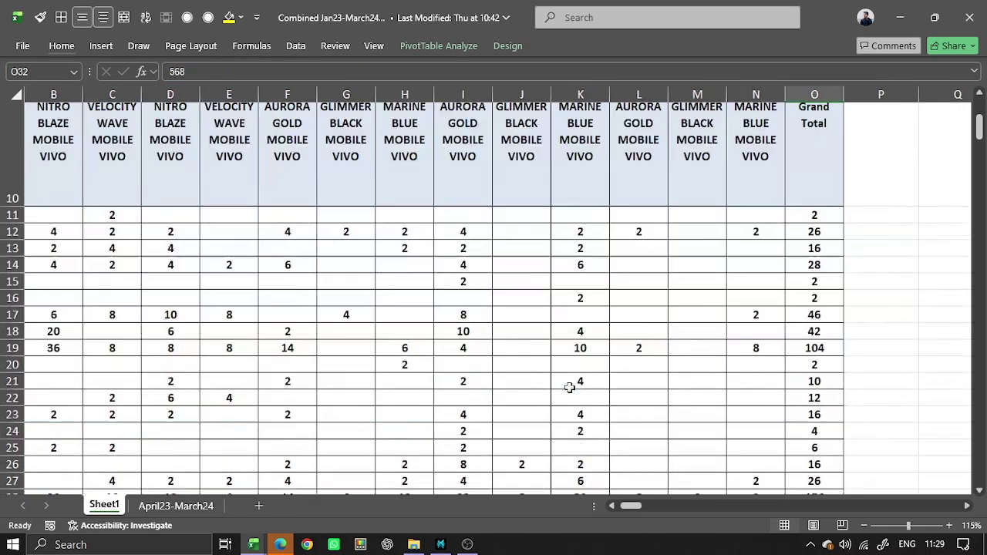
key(ctrl+Up)
key(Down)
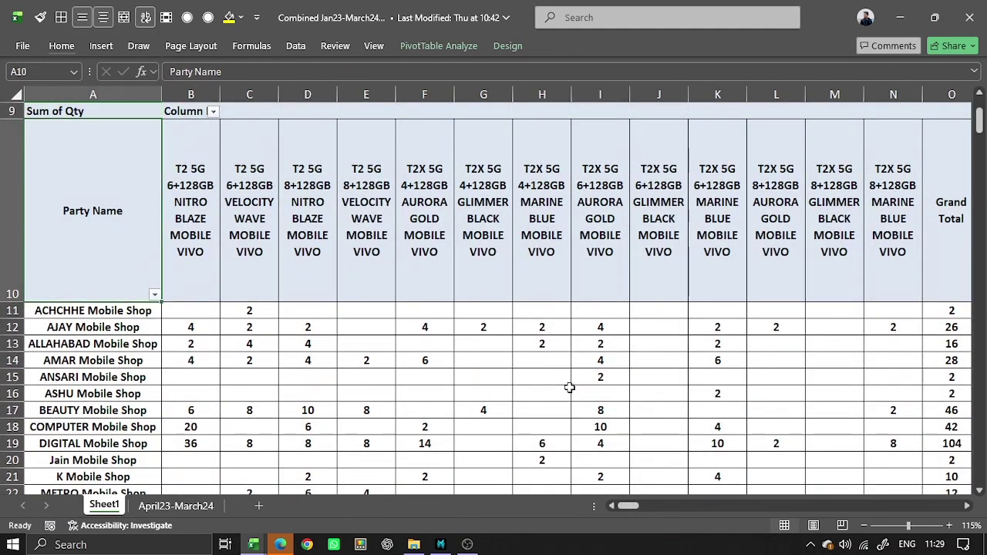
key(ctrl+shift+Right)
key(ctrl+shift+Down)
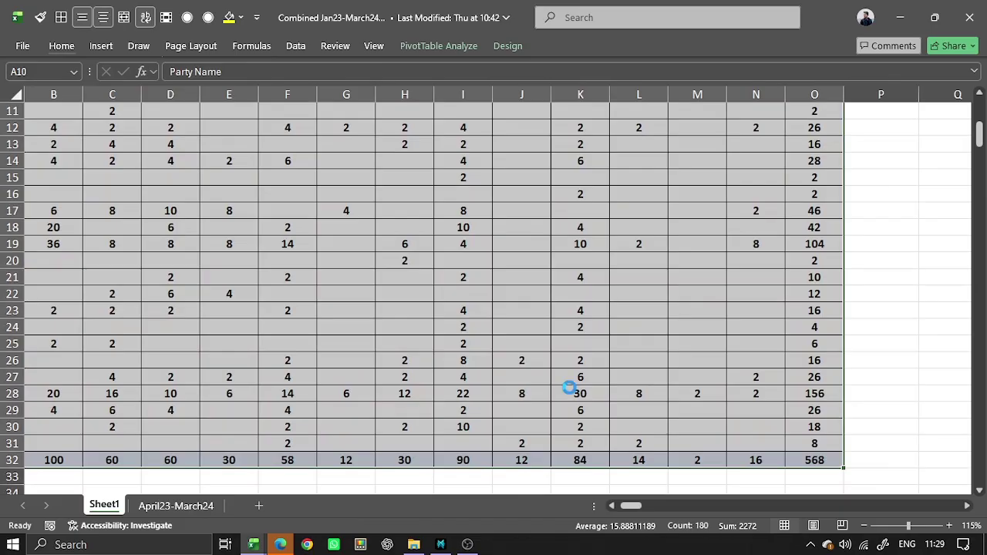
key(ctrl+p)
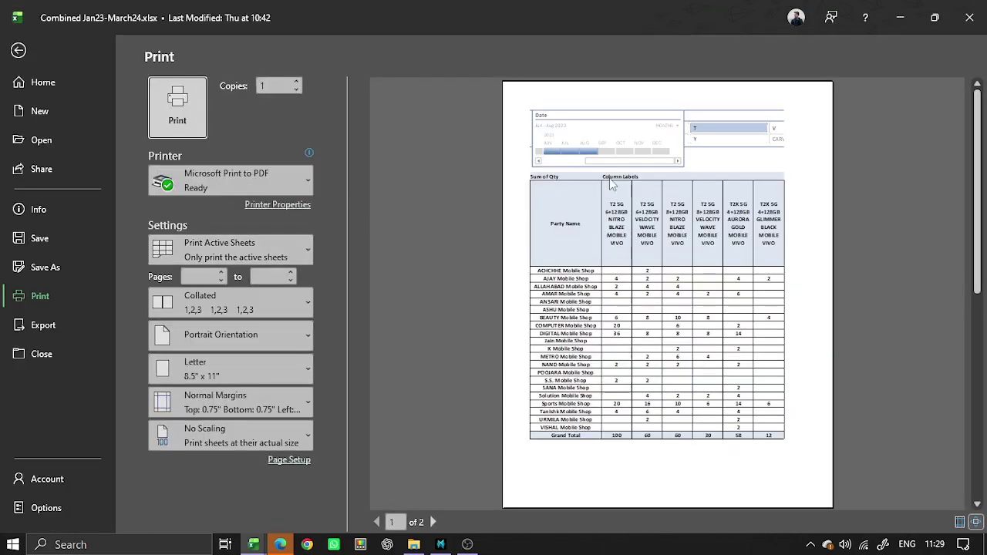
click(284, 259)
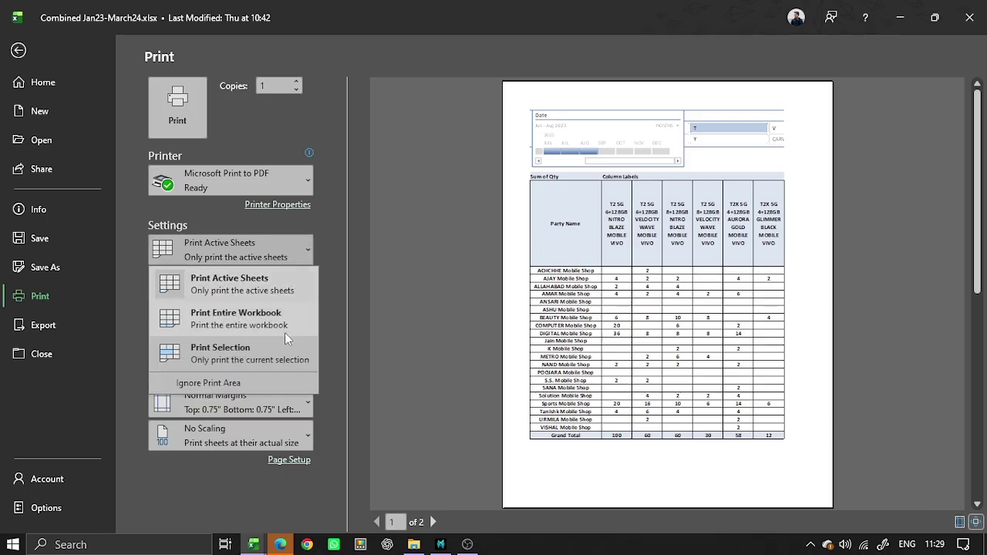
key(Escape)
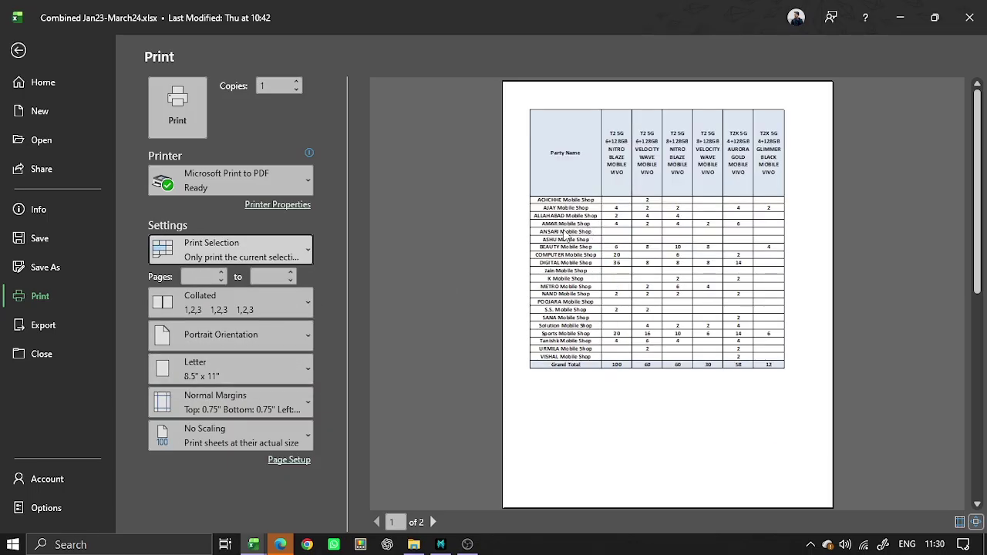
Step: Set Landscape Orientation and Fit Sheet on One Page, and print the selection with Microsoft Print to PDF as 1.pdf in Downloads
click(310, 338)
click(262, 403)
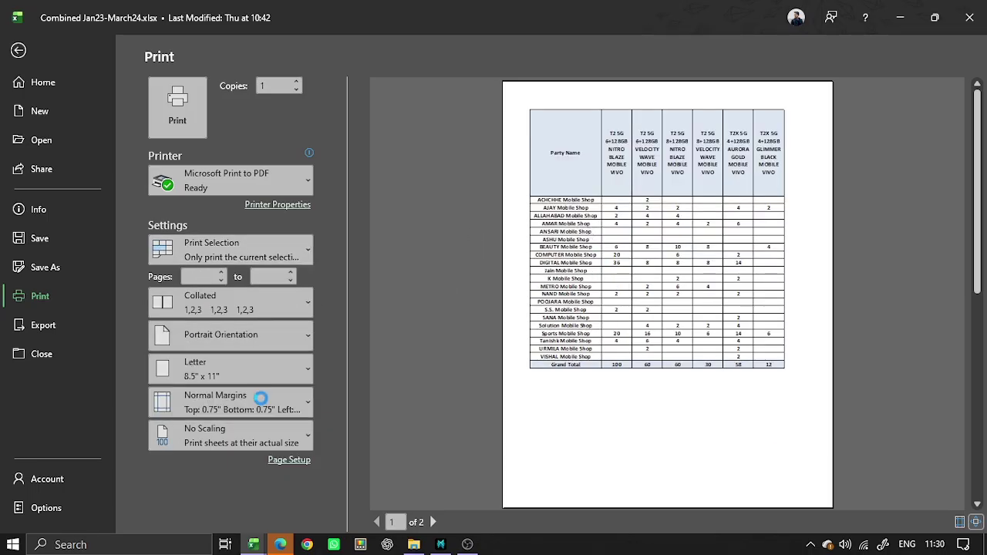
click(272, 434)
key(Escape)
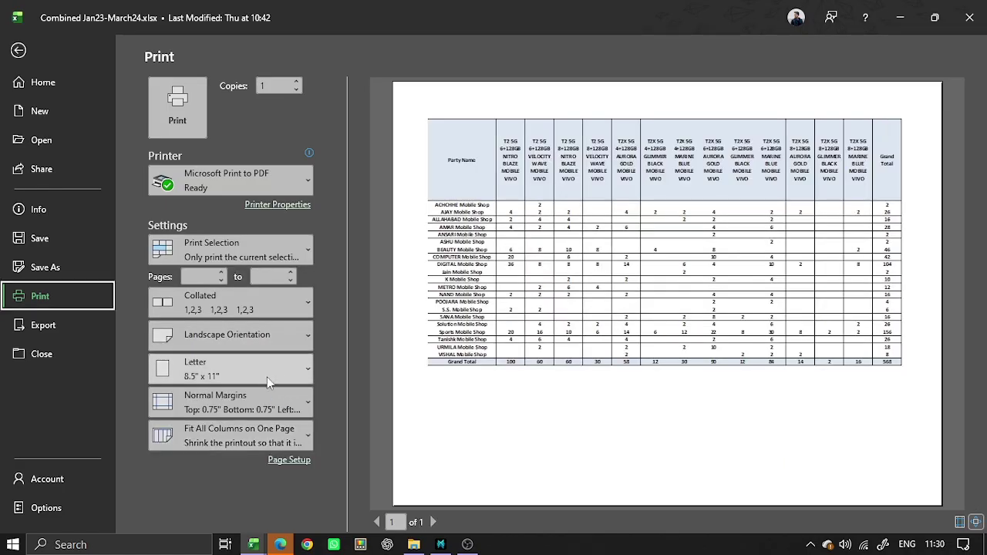
click(272, 445)
click(245, 308)
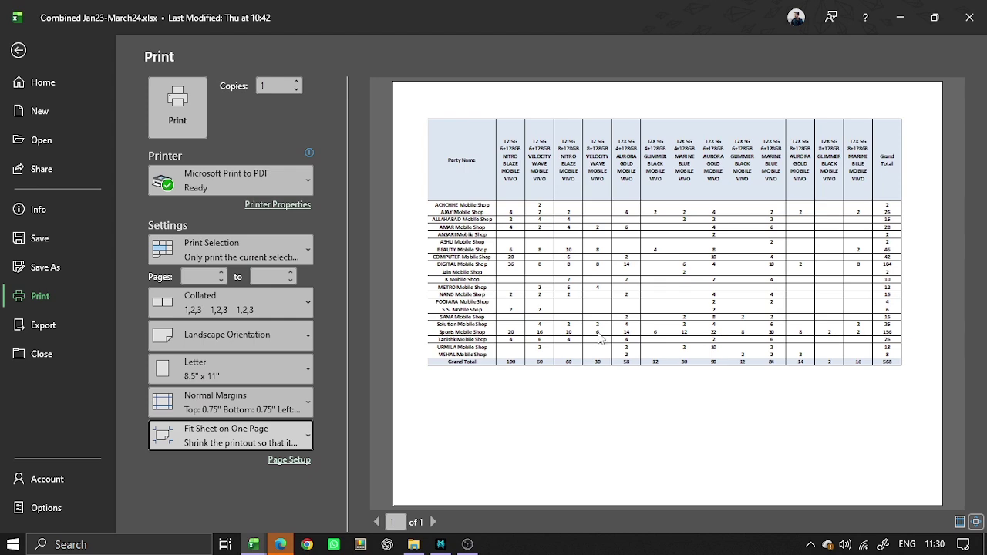
click(150, 112)
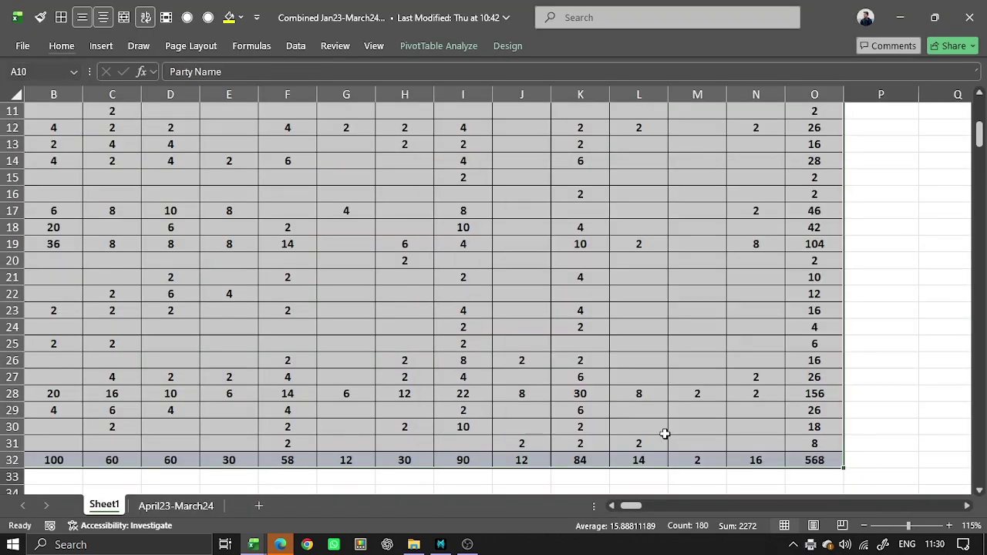
mouse_move(665, 434)
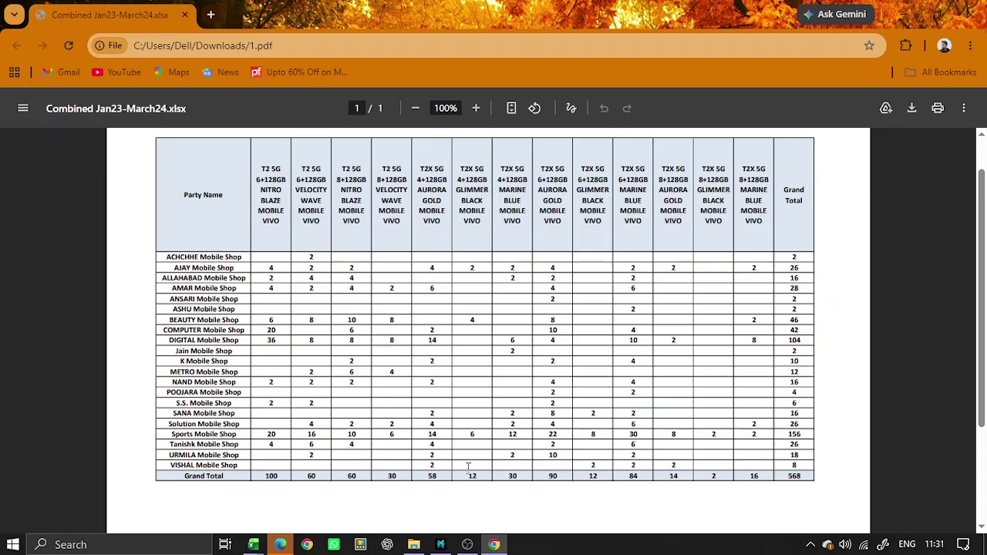
Step: Minimize the PDF in Chrome, switch back to the Excel workbook and return to cell A1 of Sheet1
click(904, 14)
key(alt+Tab)
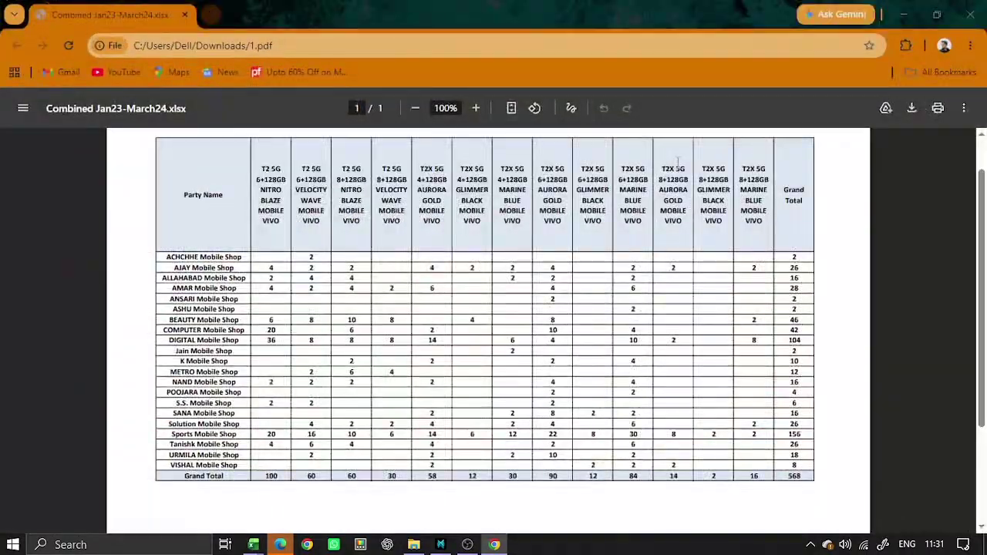
key(alt+Tab)
key(Tab)
key(Tab)
key(ctrl+Home)
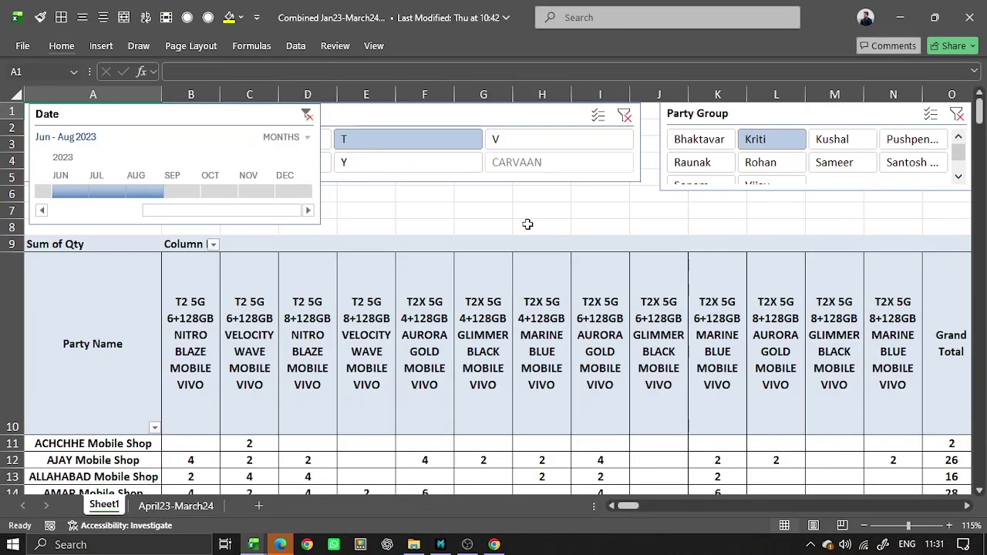
Step: Delete the Date timeline, the Item Catergory slicer and the Party Group slicer from the sheet
click(227, 117)
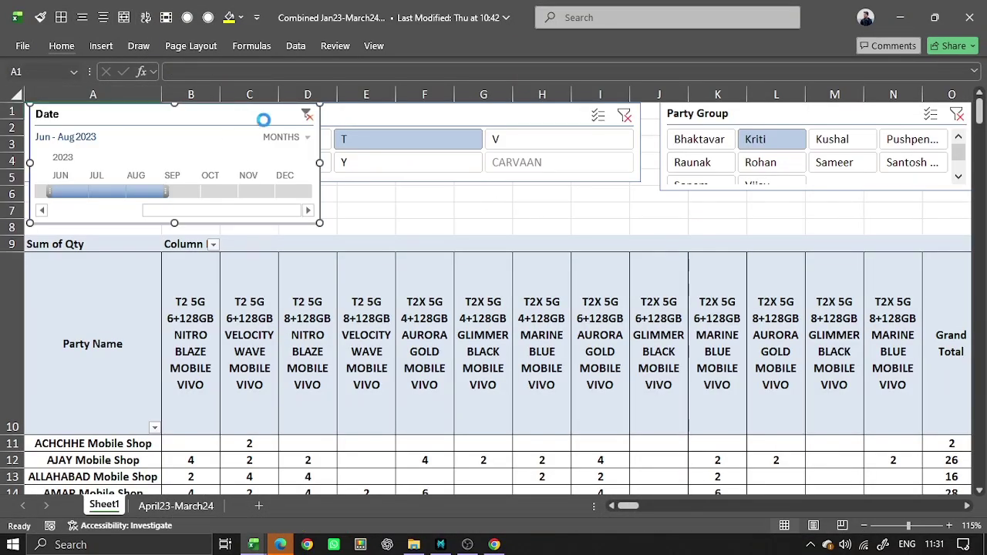
key(Delete)
click(372, 116)
key(Delete)
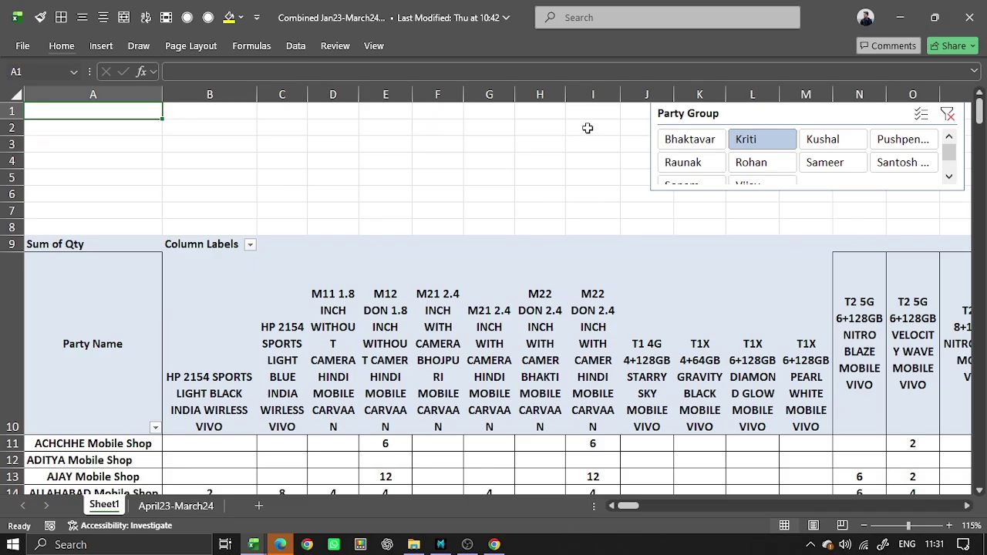
click(740, 117)
key(Delete)
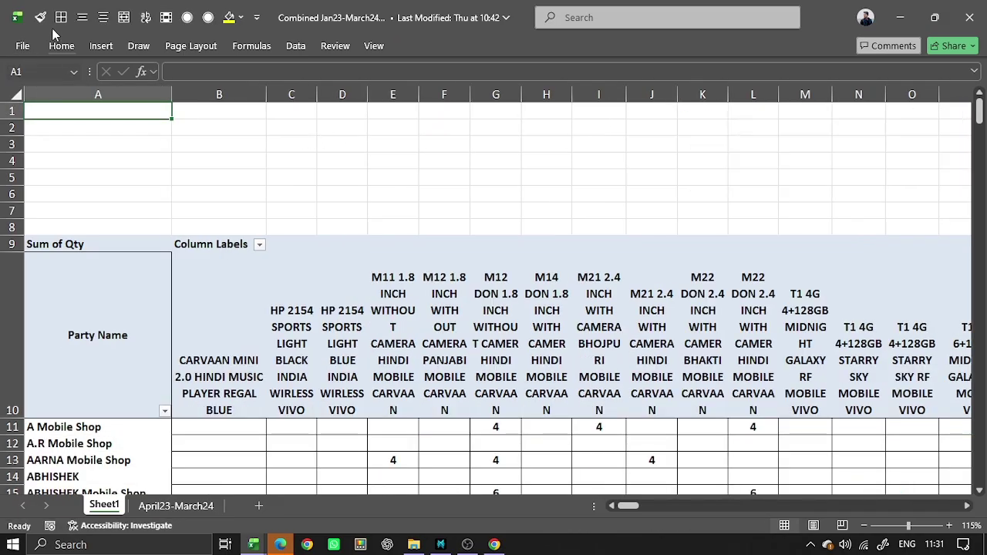
Step: Examine the external data source options for a new PivotTable, including the existing connections and the My Data Sources folder
click(112, 46)
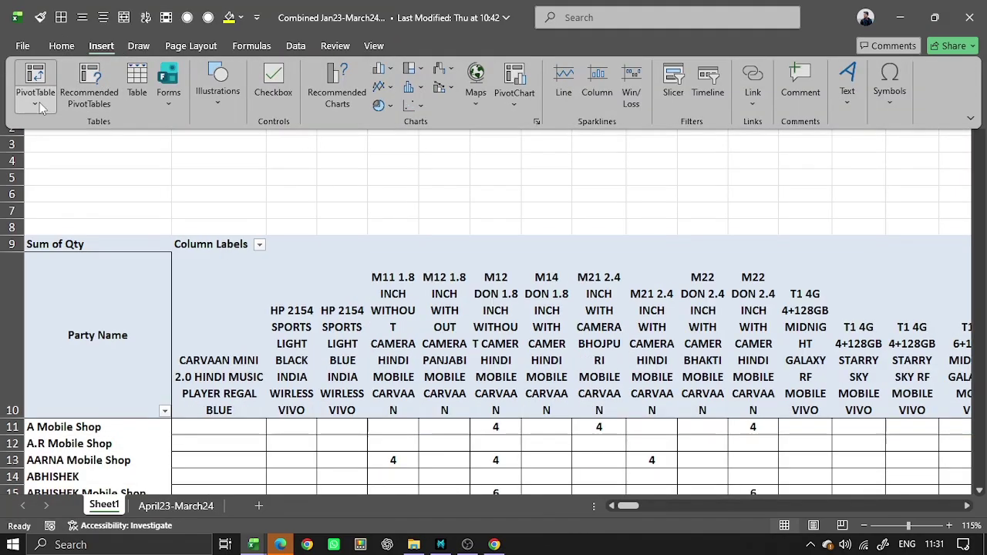
click(41, 107)
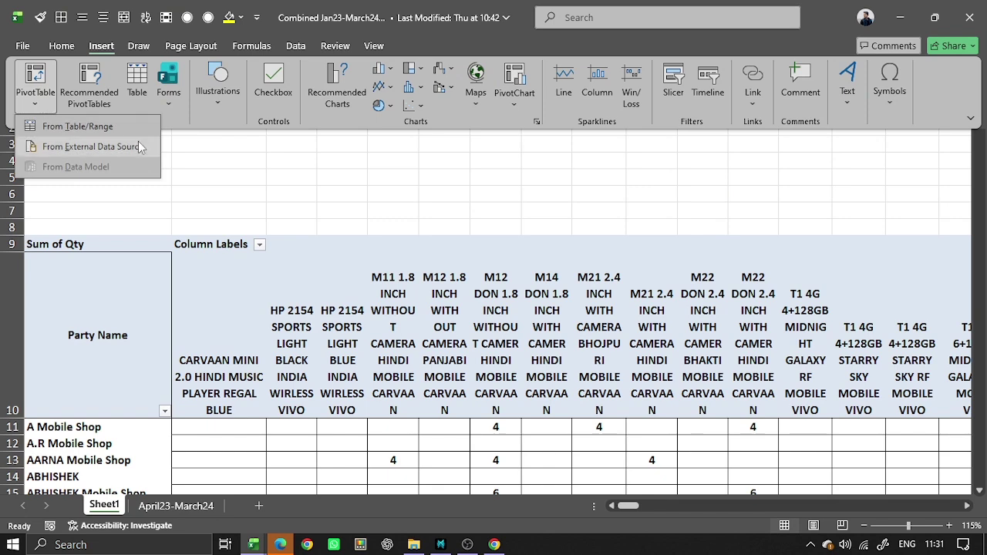
click(106, 151)
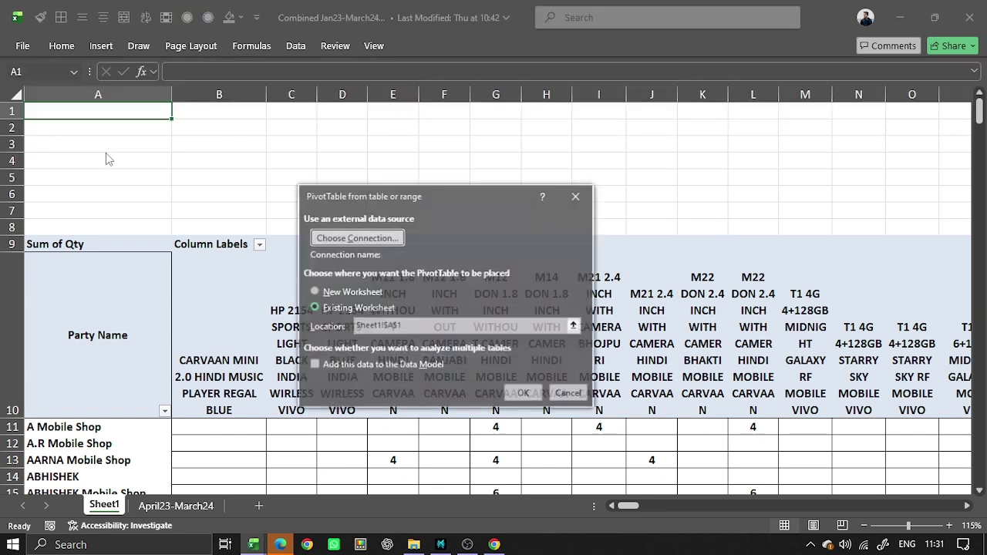
click(378, 239)
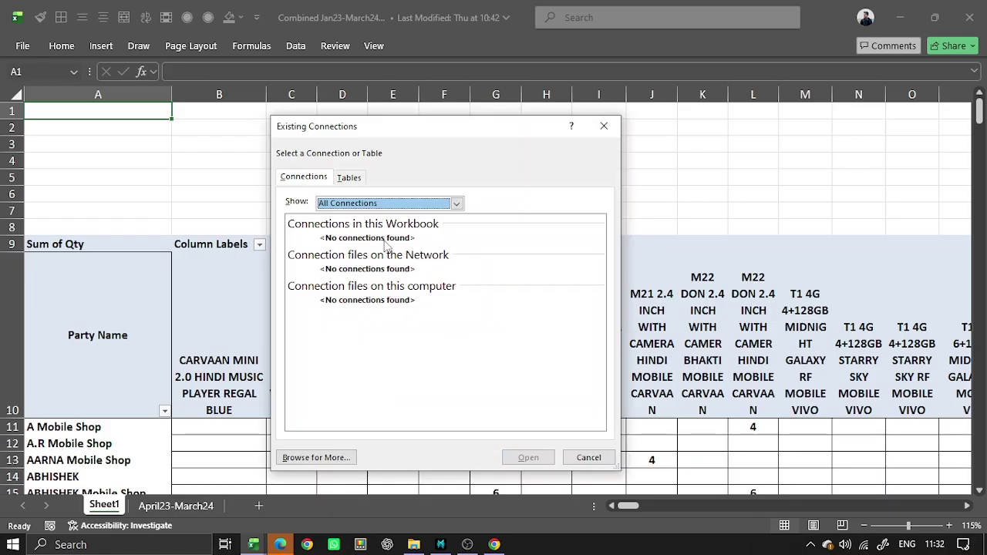
click(457, 205)
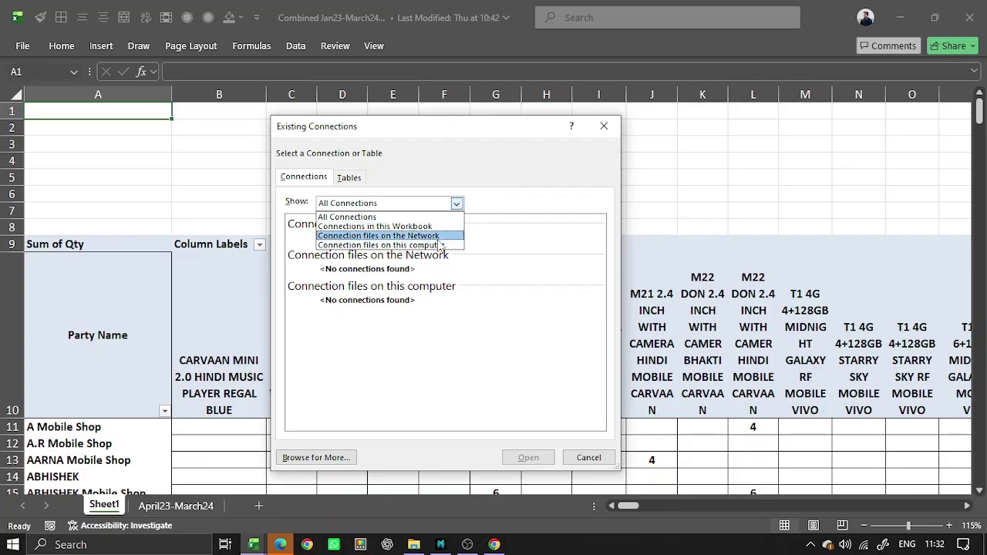
click(439, 238)
click(311, 457)
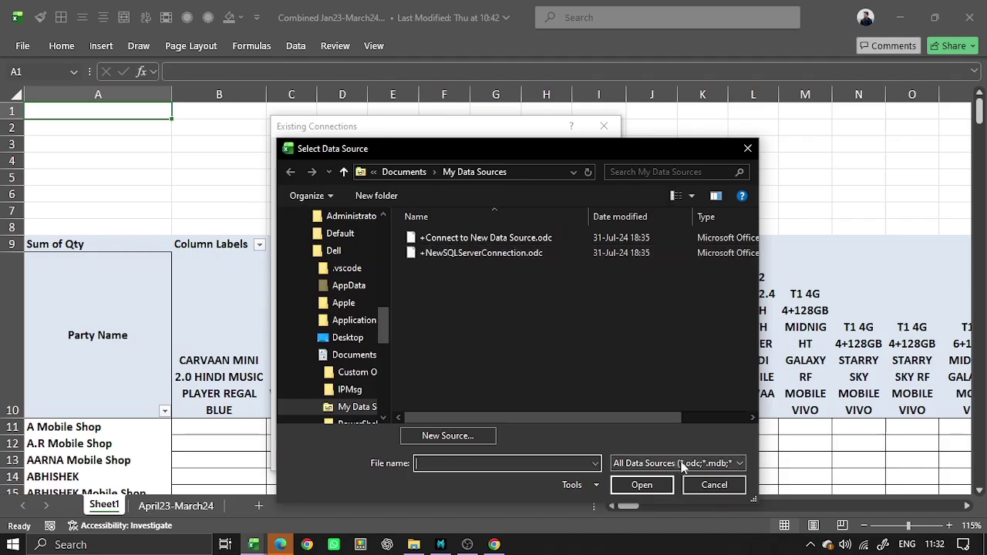
drag(754, 498, 912, 505)
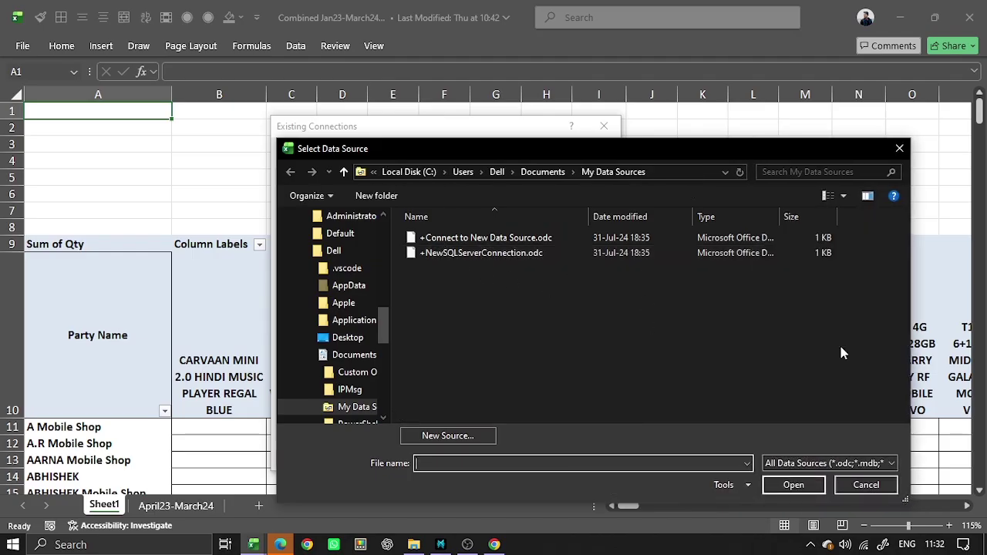
drag(784, 216, 848, 221)
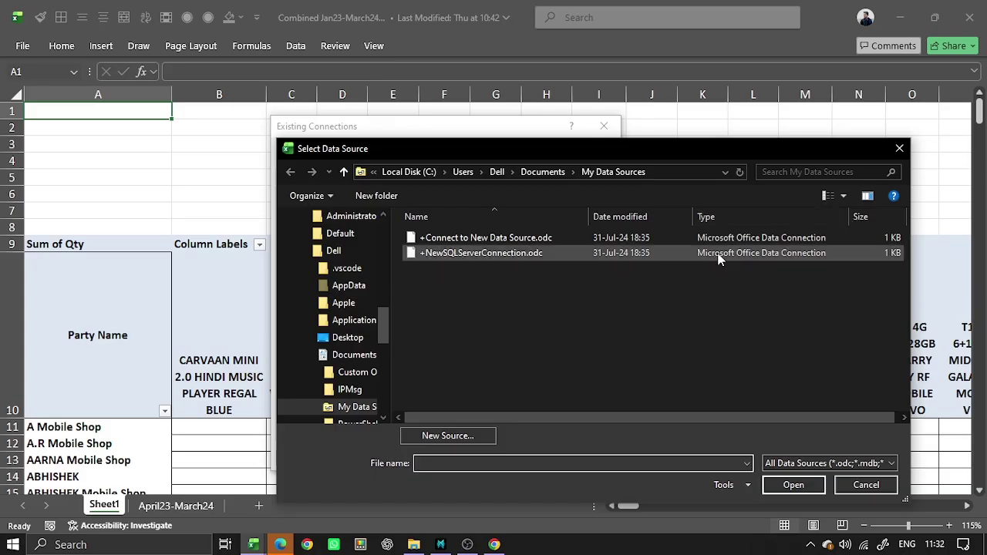
Step: View the database server settings for +NewSQLServerConnection.odc, and cancel the Data Connection Wizard and the new PivotTable
click(507, 237)
click(533, 255)
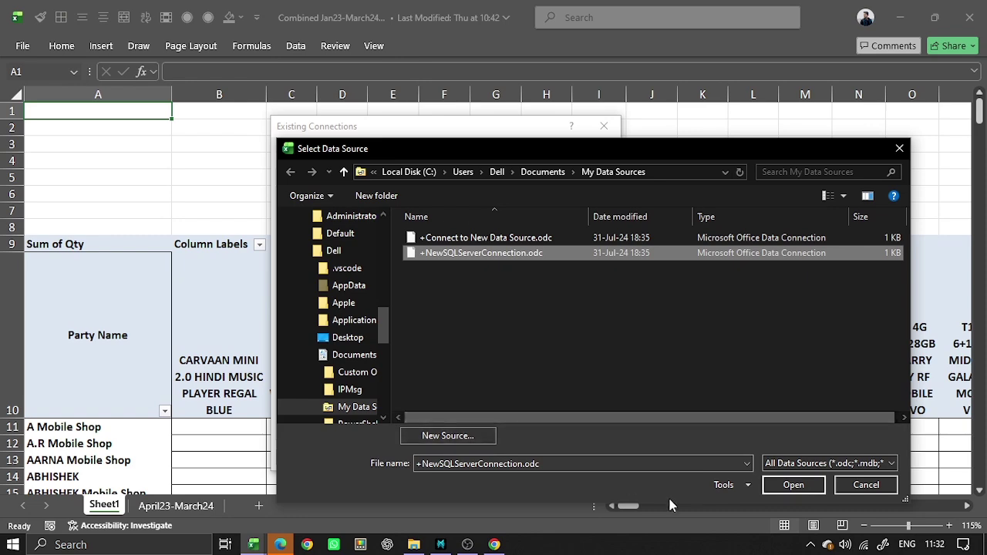
click(803, 485)
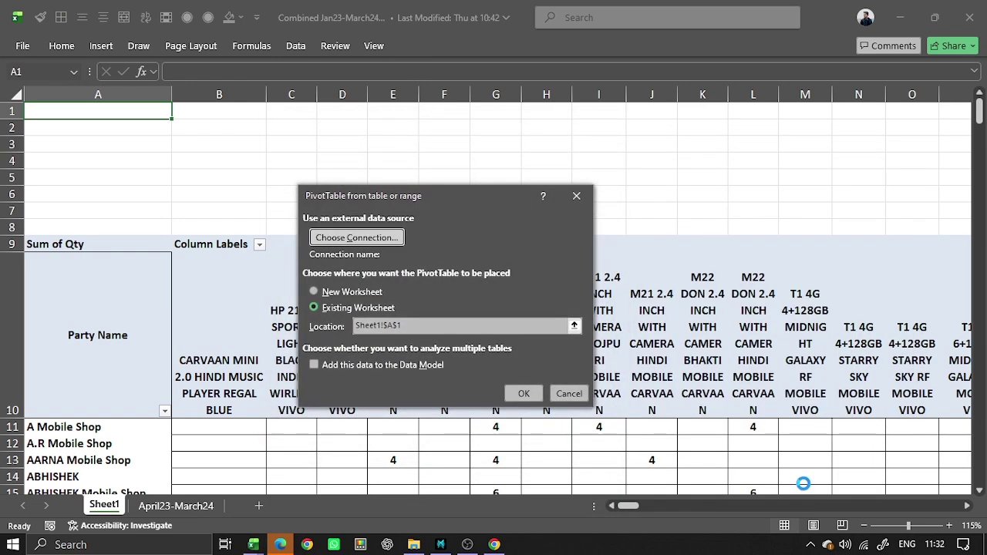
drag(822, 291, 555, 139)
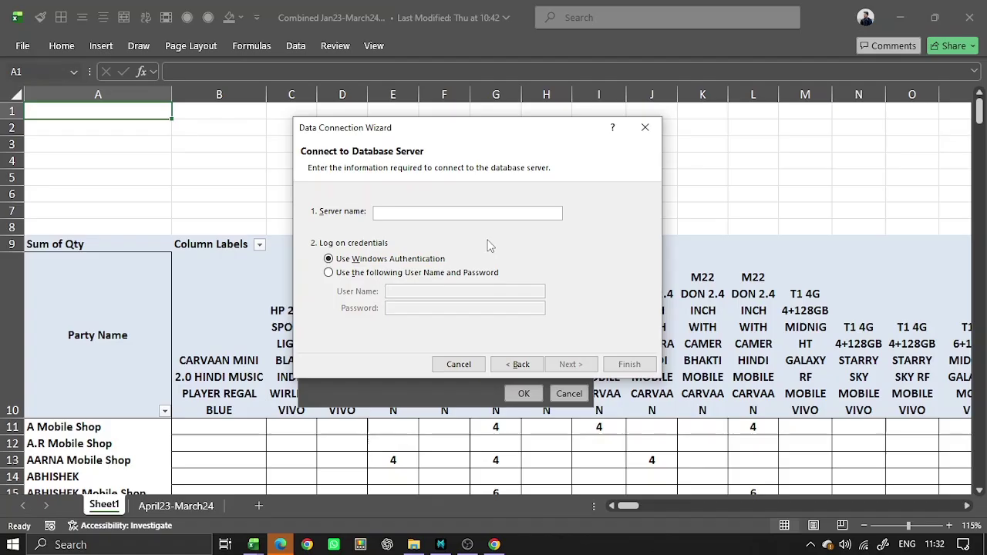
click(649, 128)
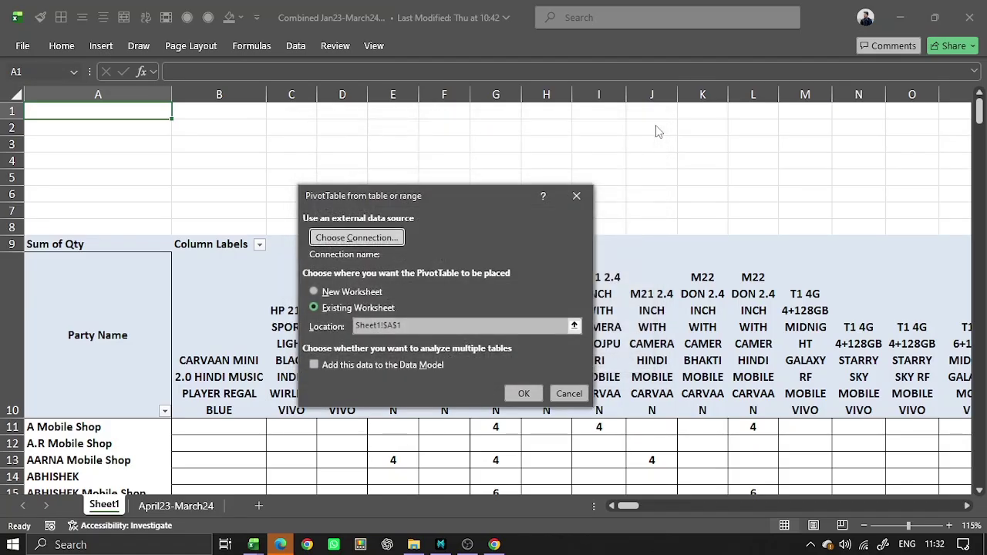
click(576, 196)
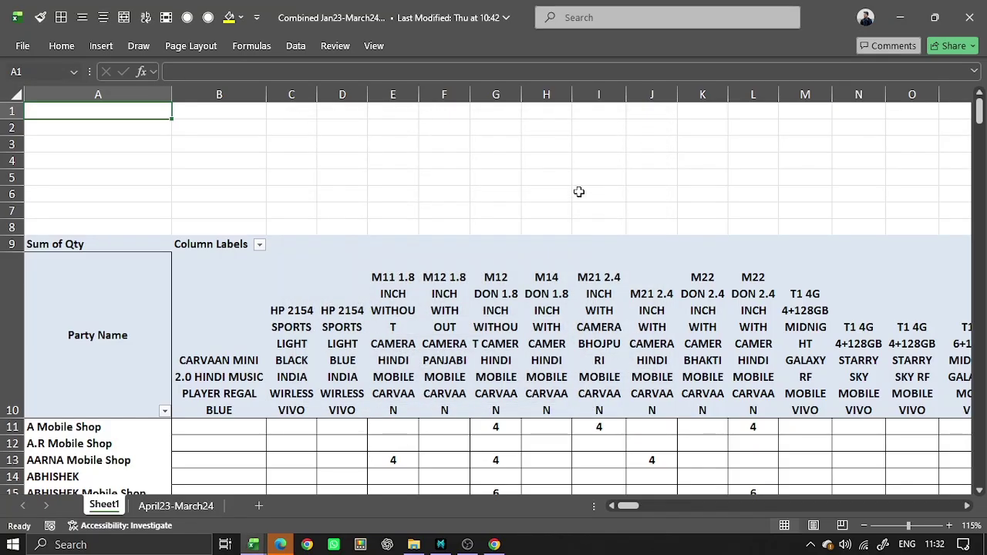
Step: Go to cell A1 of the April23-March24 sheet and open the recommended PivotTables for its data
click(151, 508)
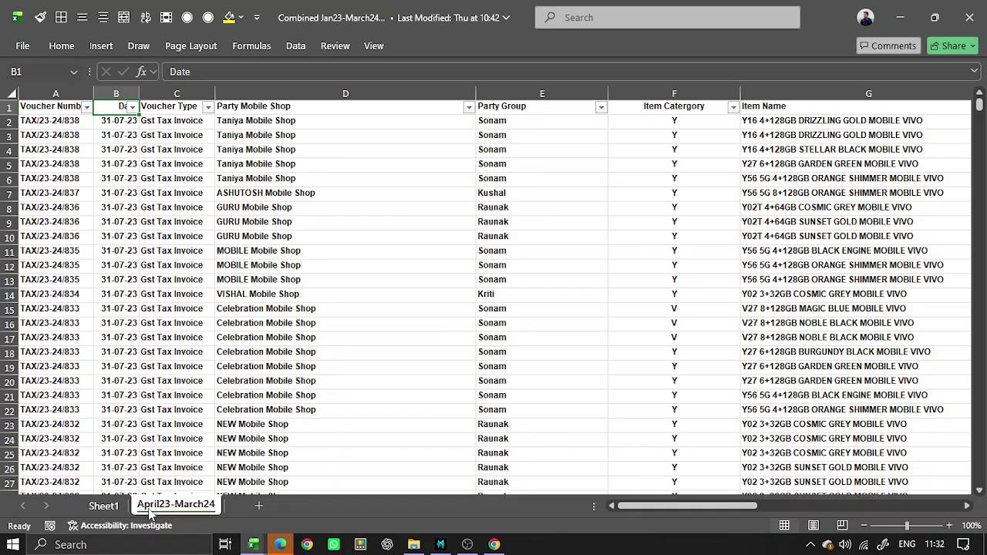
click(282, 383)
key(ctrl+Home)
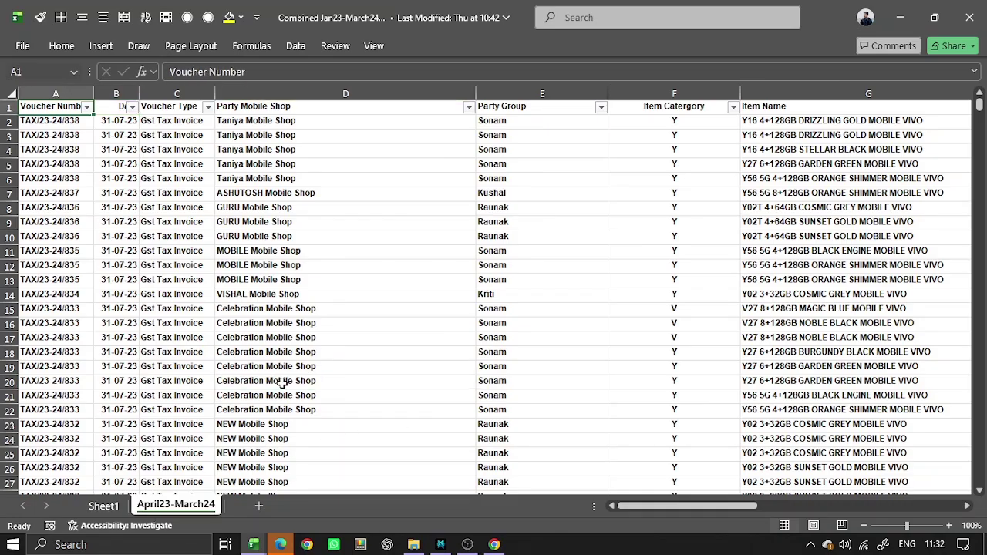
click(101, 48)
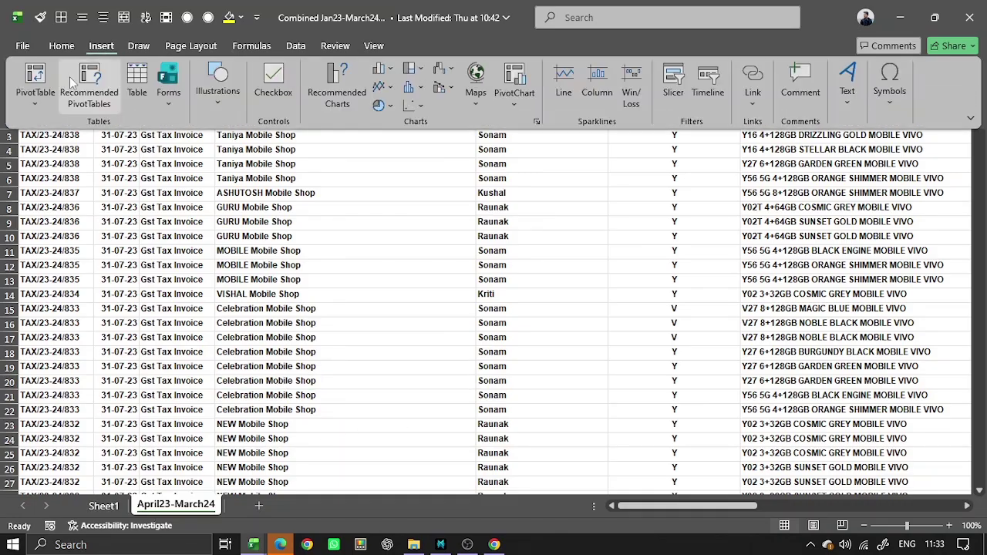
click(42, 109)
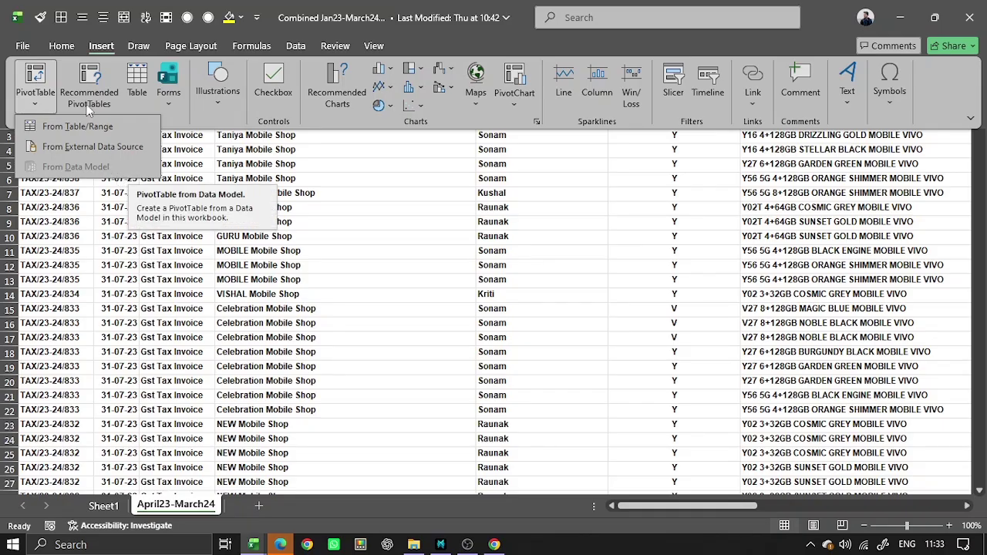
click(112, 91)
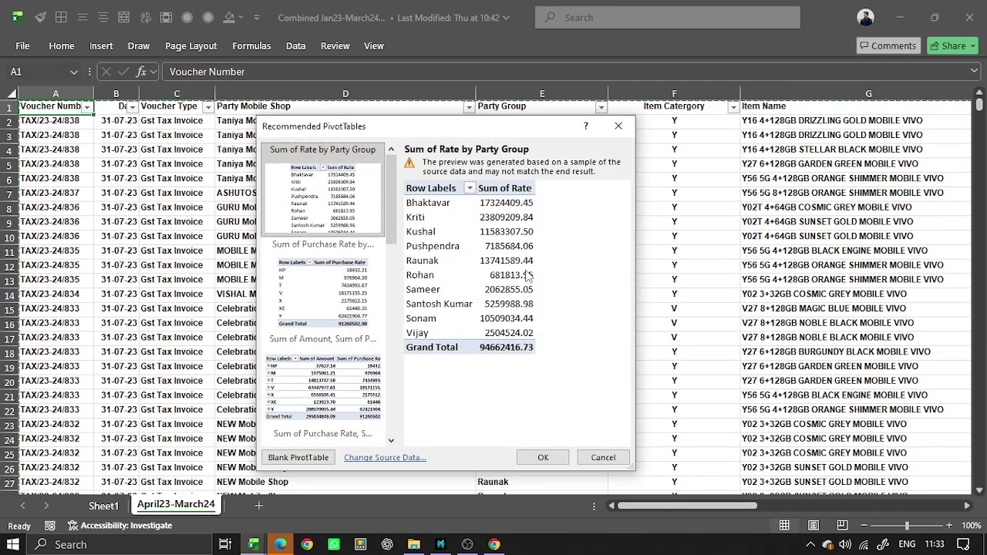
Step: Preview the recommended PivotTables, including Sum of Purchase Rate by Item Catergory, Sum of Amount, and Count of Narration by Item Name and by Purchase/Sales Ledger
click(332, 272)
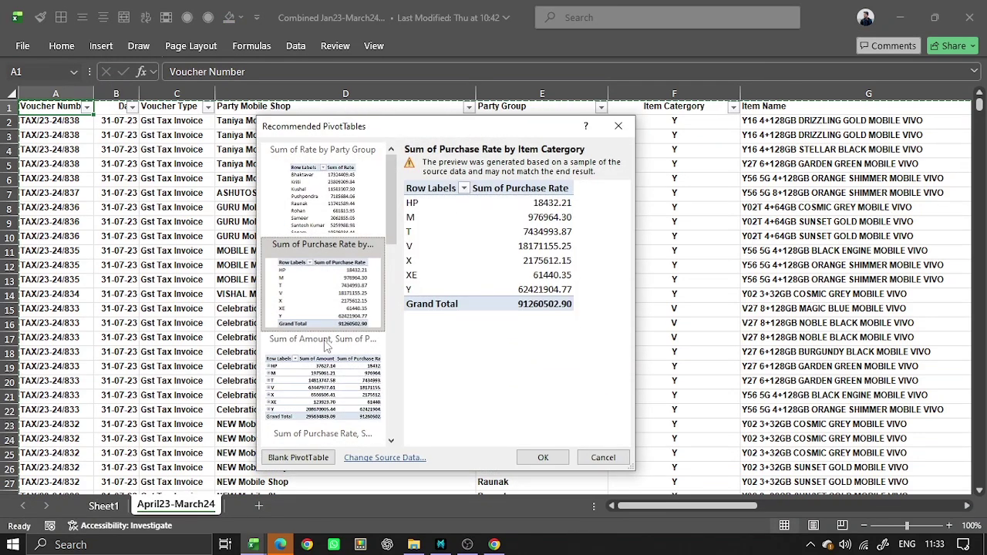
click(333, 383)
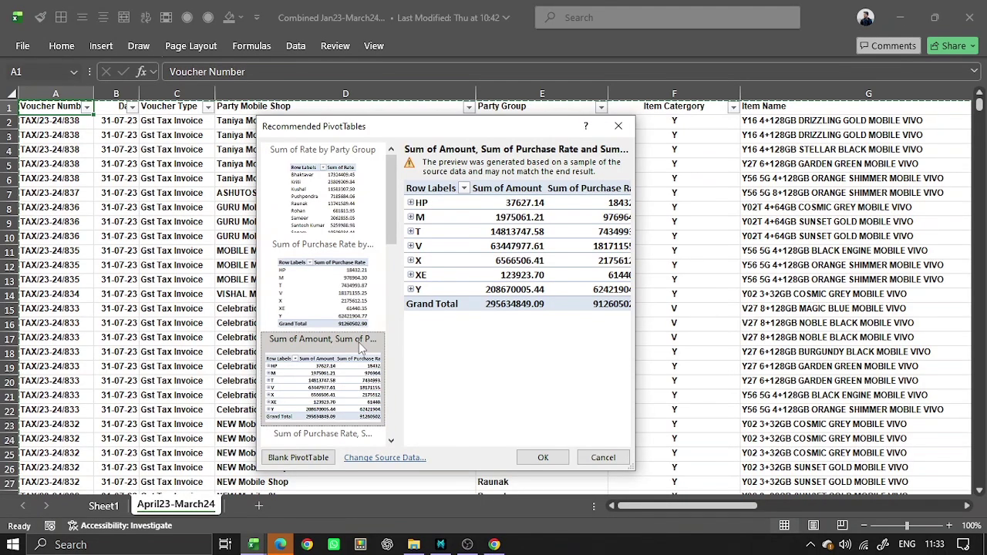
scroll(359, 344, down, 5)
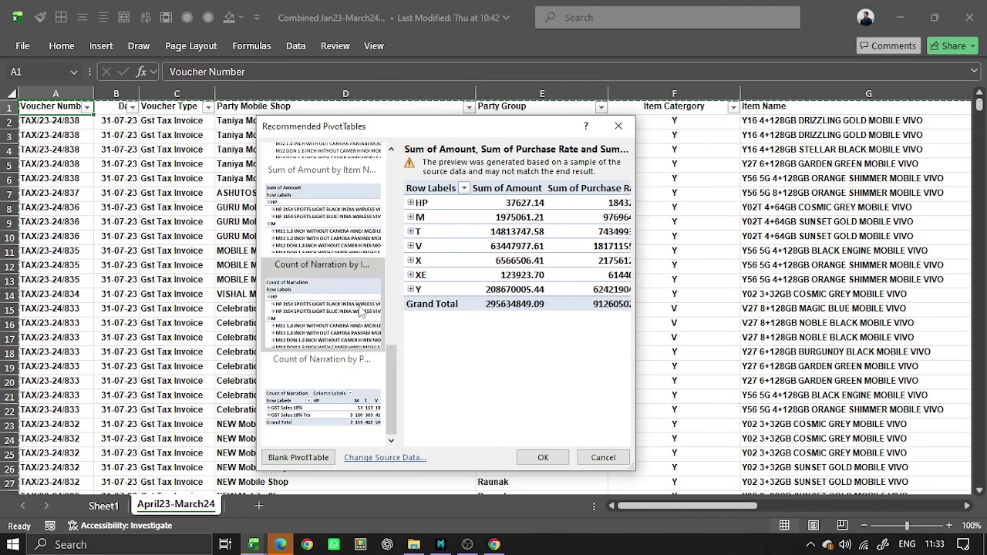
click(311, 351)
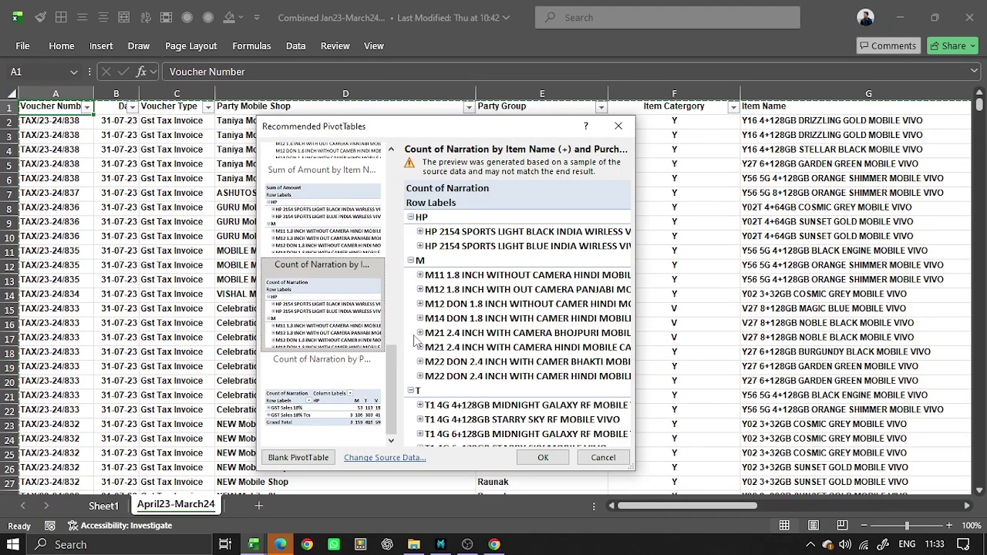
click(351, 397)
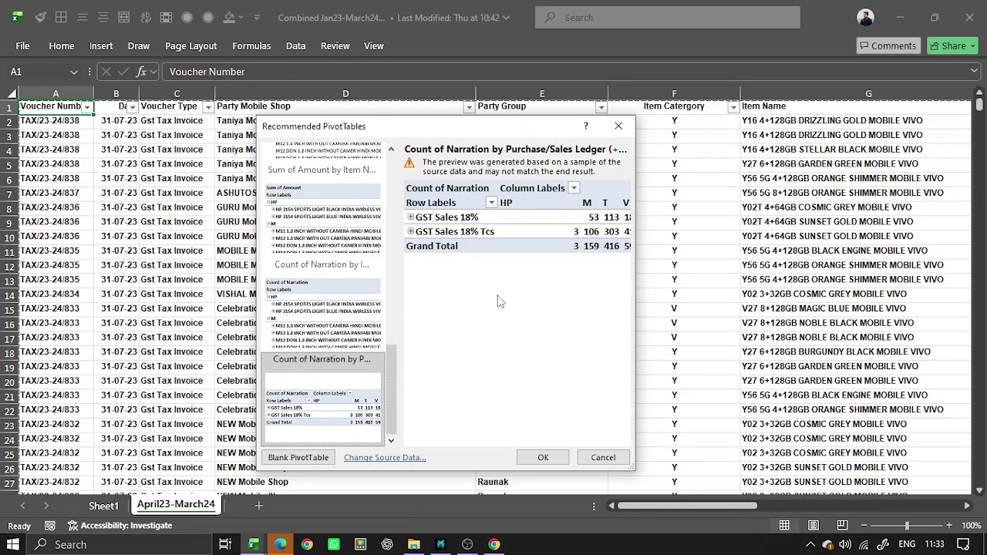
Step: Insert the recommended PivotTable Sum of Rate by Party Group on a new sheet
scroll(323, 208, up, 10)
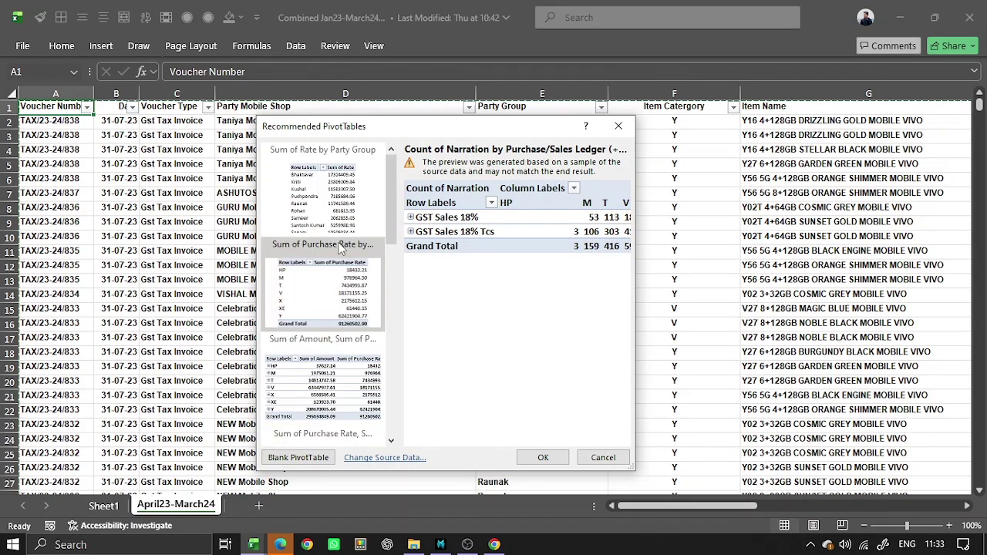
click(335, 183)
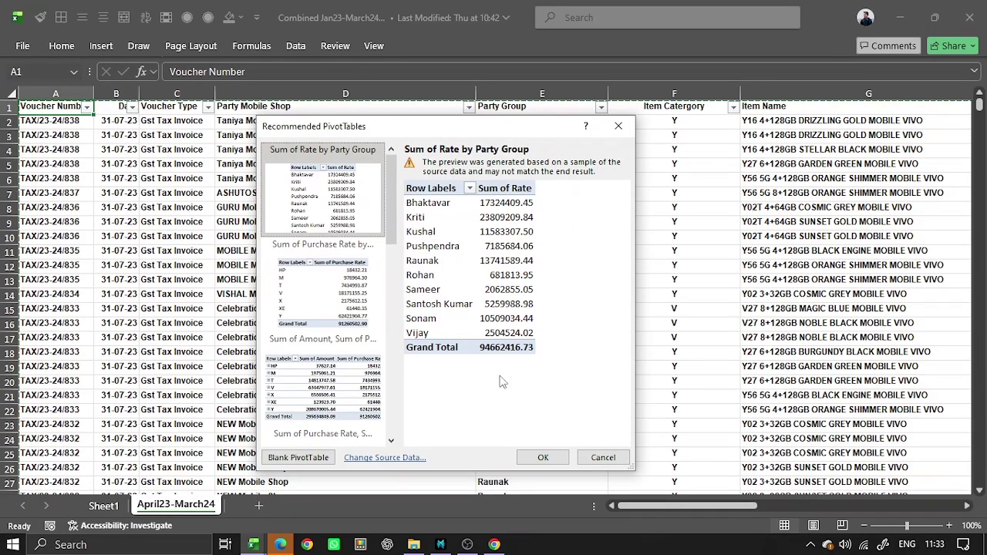
click(543, 457)
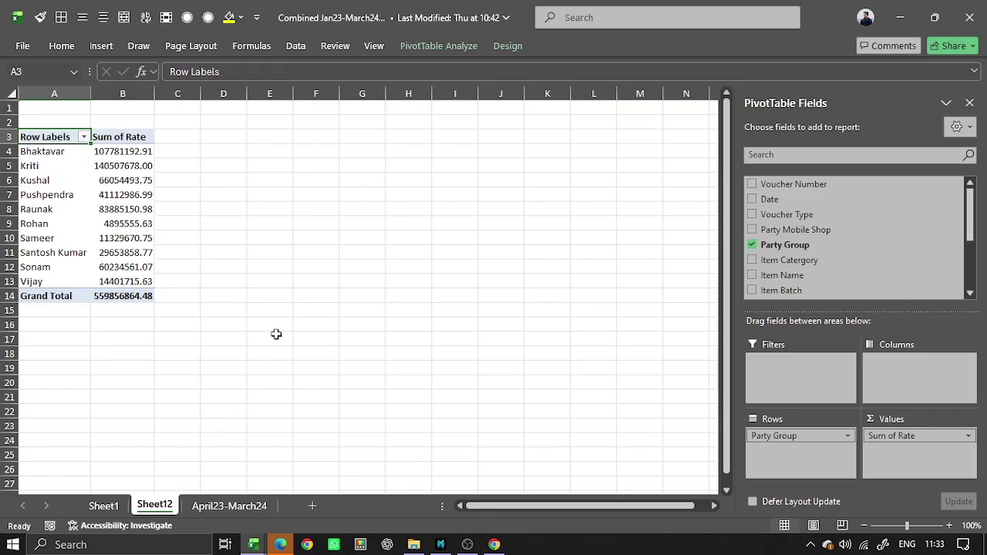
Step: Delete the new sheet holding the Sum of Rate by Party Group PivotTable
key(alt+h)
key(d)
key(s)
key(Return)
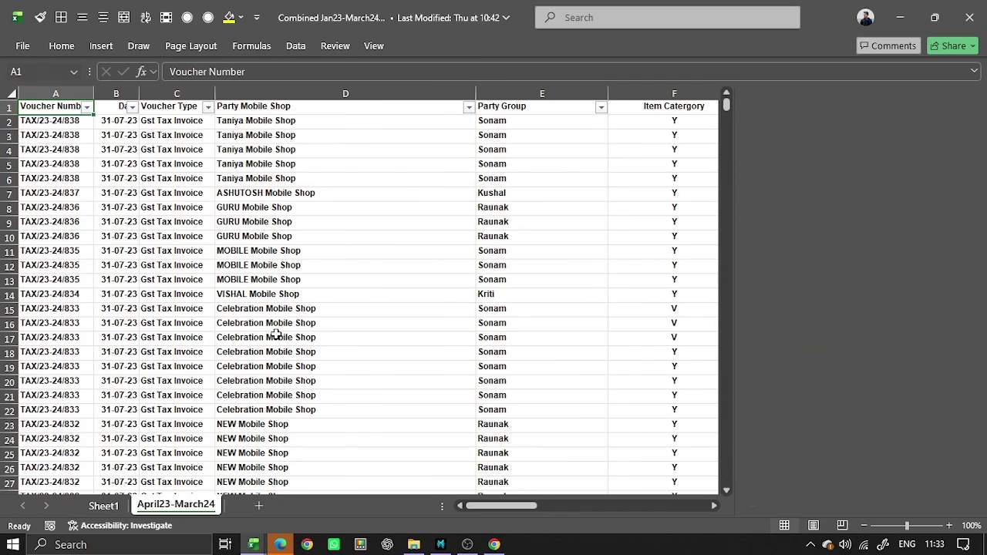